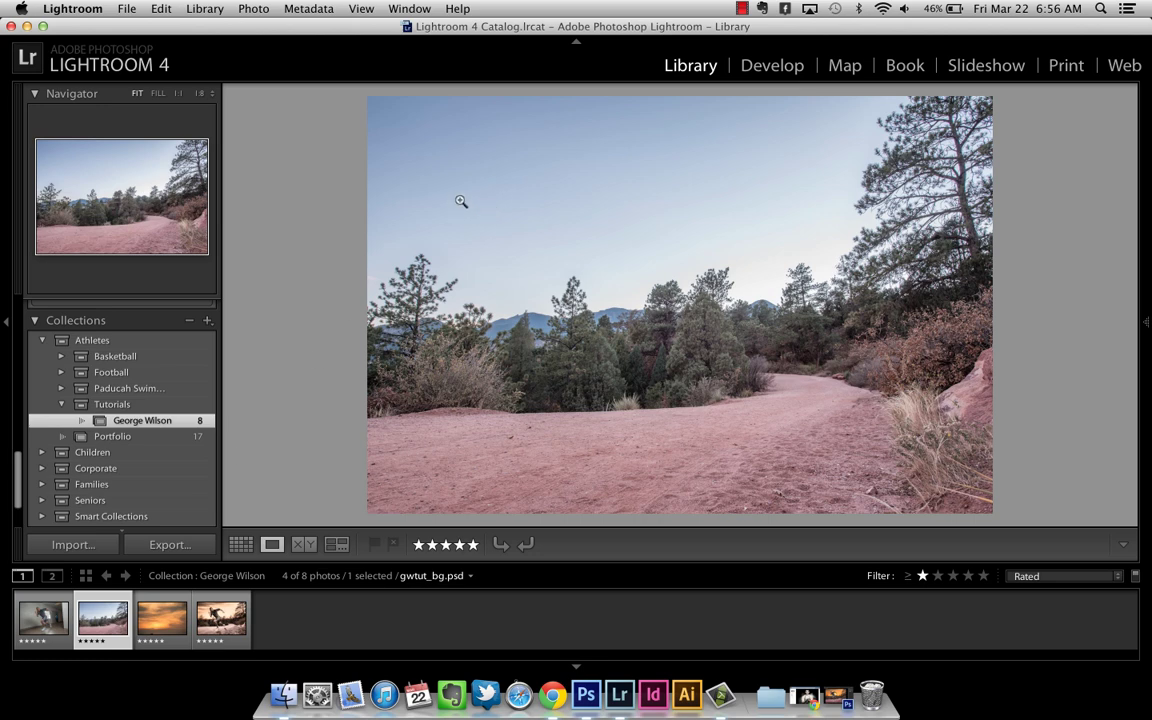
- View the sky photo and the finished runner composite, and switch to the gwtut.psd document in Photoshop
{"action": "left_click", "coordinate": [157, 625]}
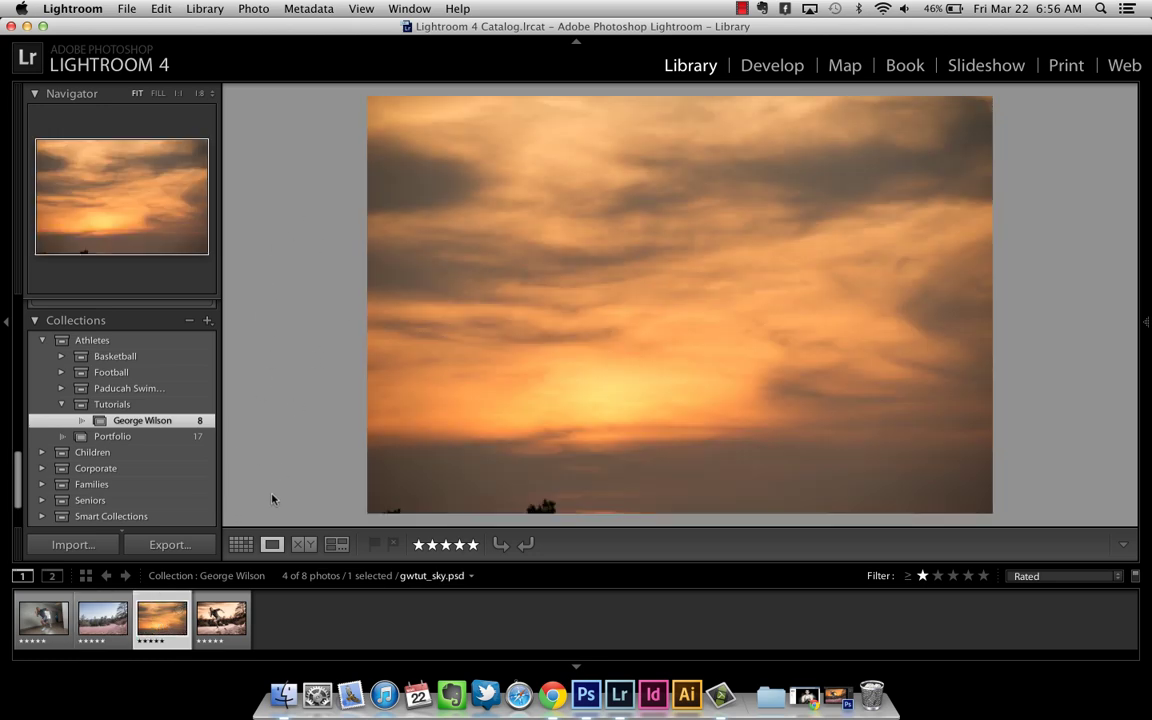
{"action": "key", "text": "Right"}
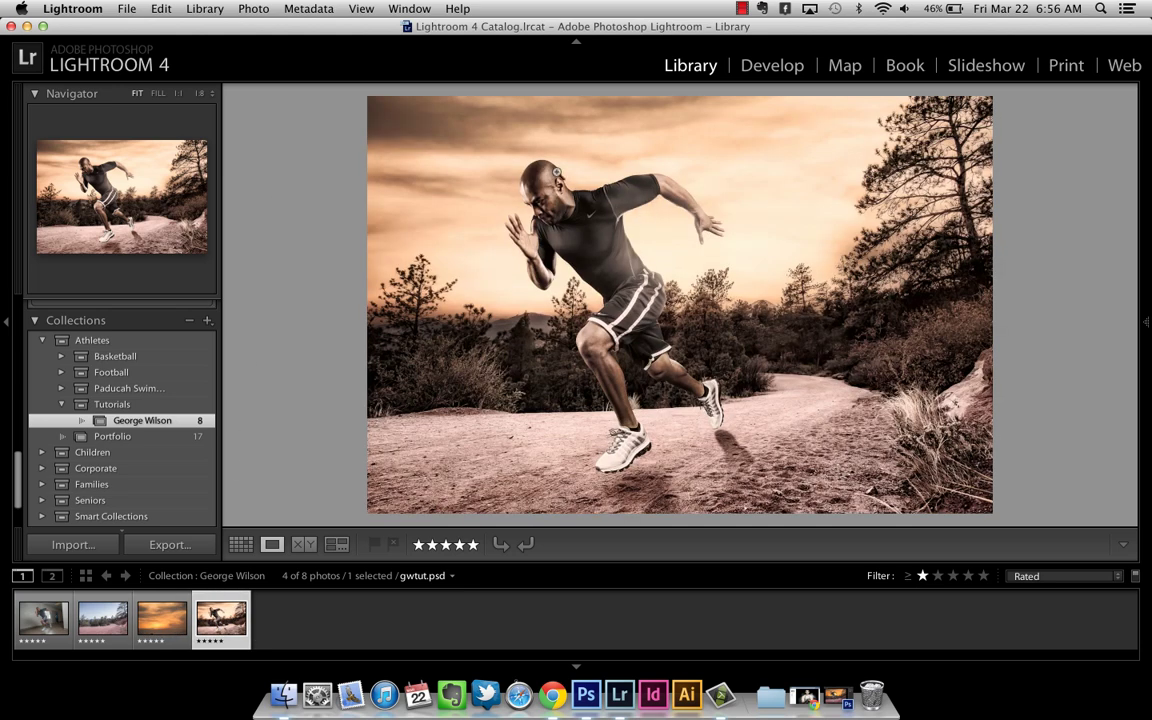
{"action": "left_click", "coordinate": [27, 26]}
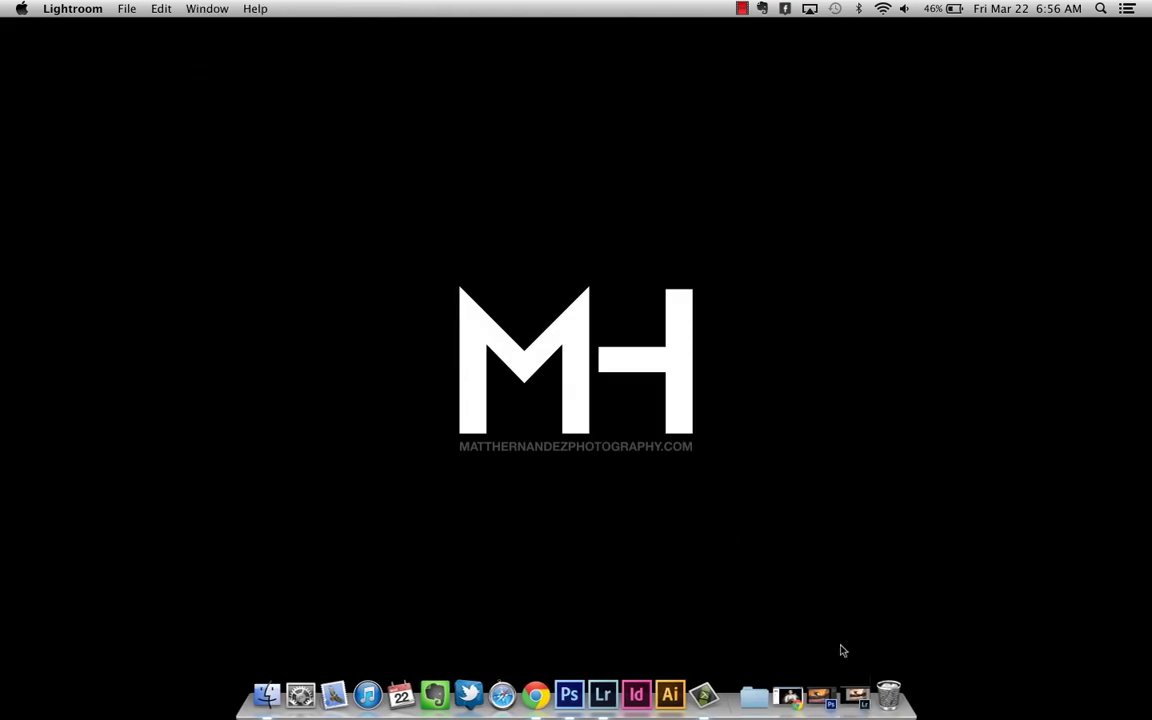
{"action": "left_click", "coordinate": [829, 690]}
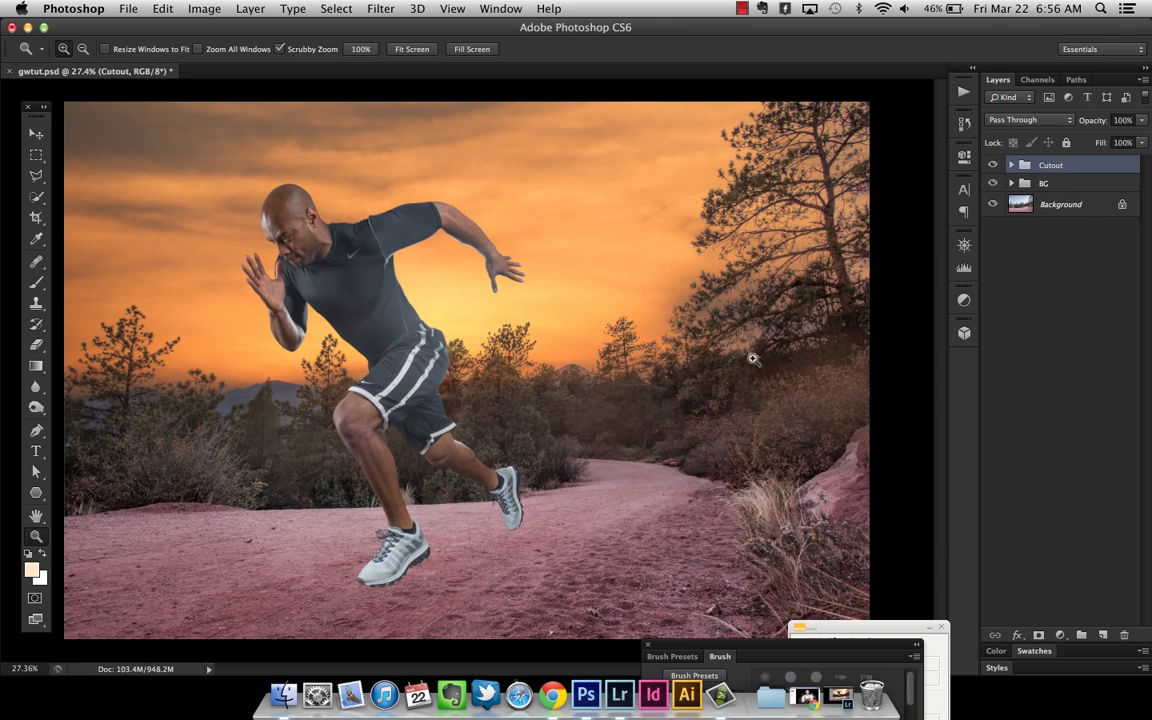
{"action": "left_click", "coordinate": [1011, 166]}
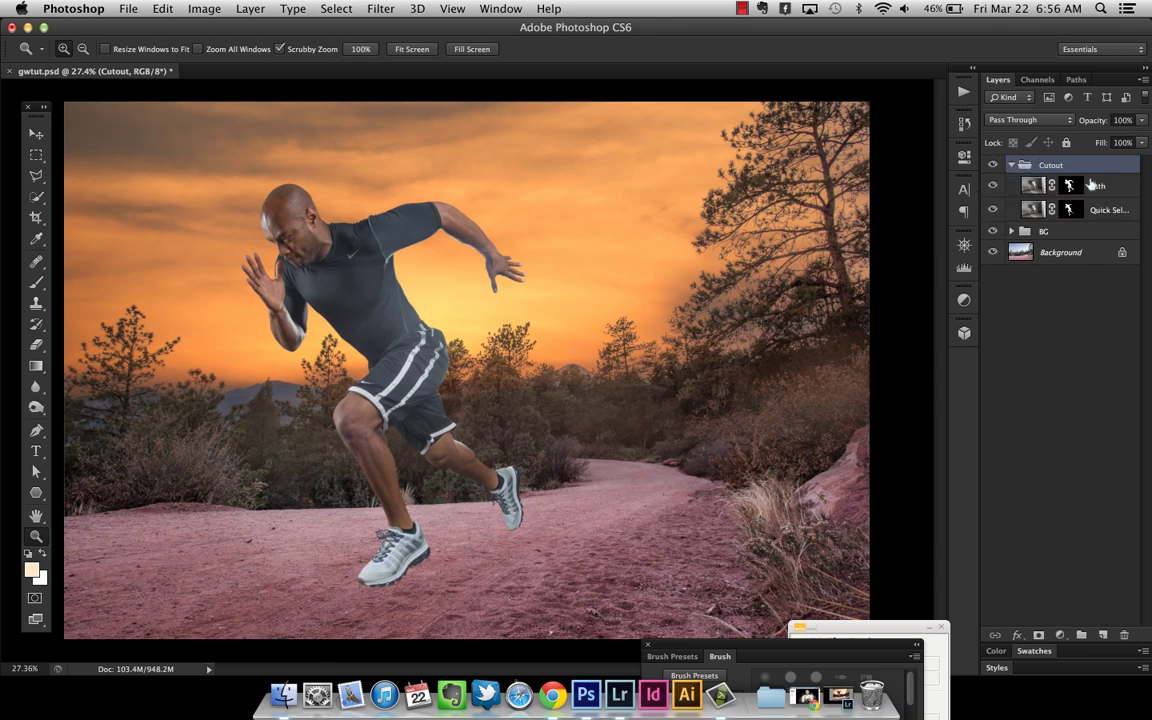
{"action": "left_click", "coordinate": [1097, 186]}
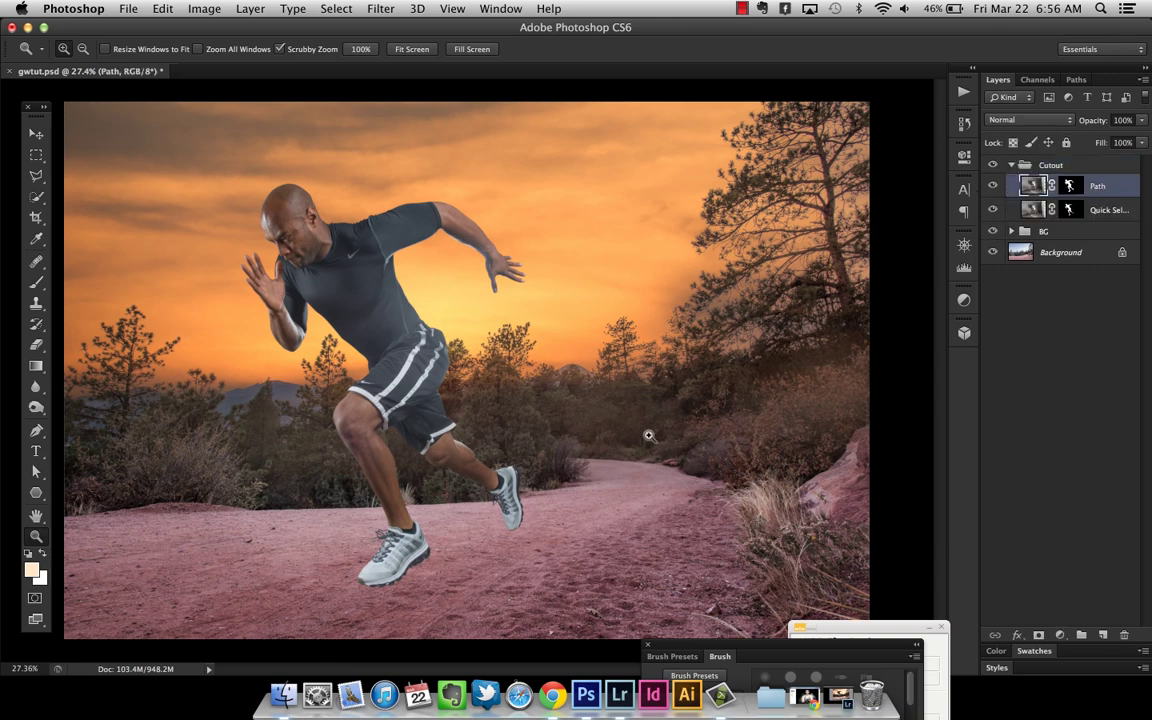
{"action": "left_click", "coordinate": [1104, 636]}
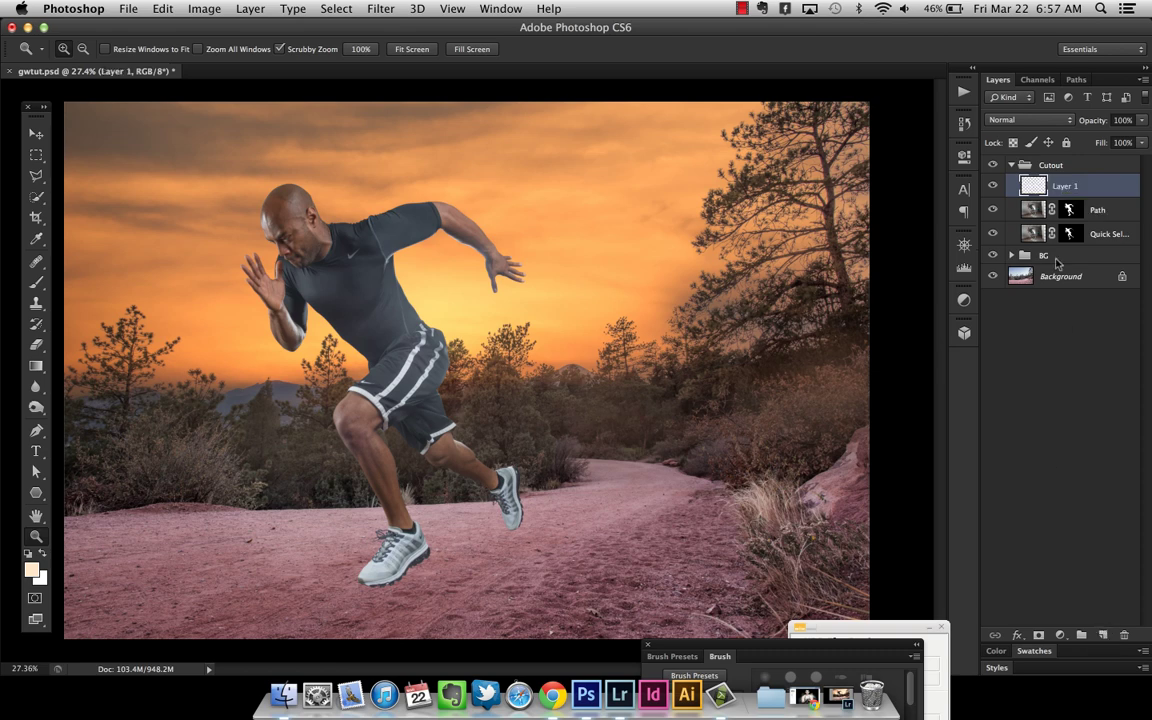
{"action": "key", "text": "super+z"}
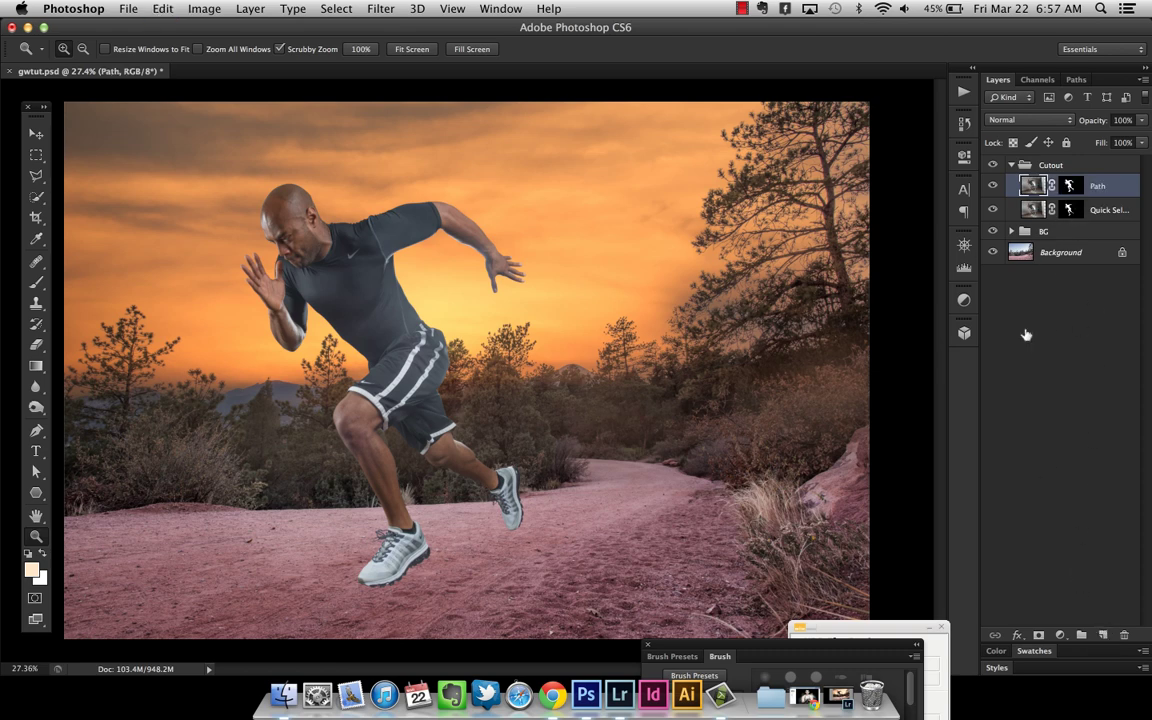
{"action": "left_click", "coordinate": [1030, 167]}
{"action": "left_click", "coordinate": [1012, 165]}
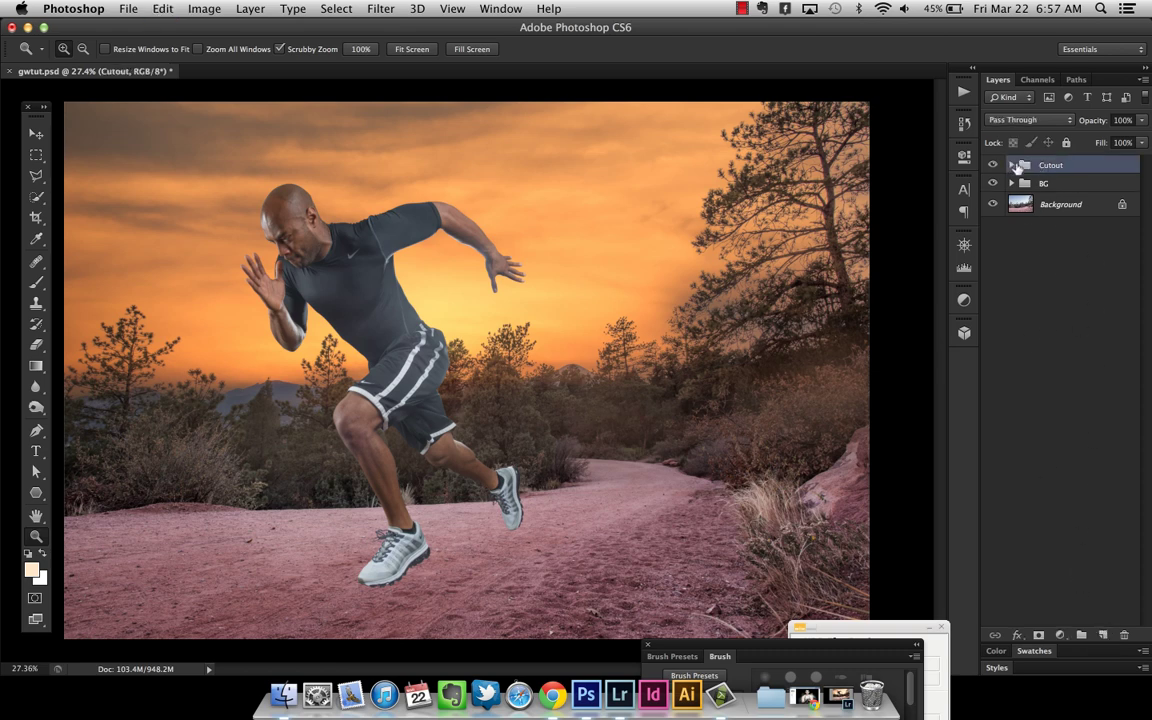
- Add a new layer named Retouch above the Path layer in the Cutout group
{"action": "left_click", "coordinate": [1012, 165]}
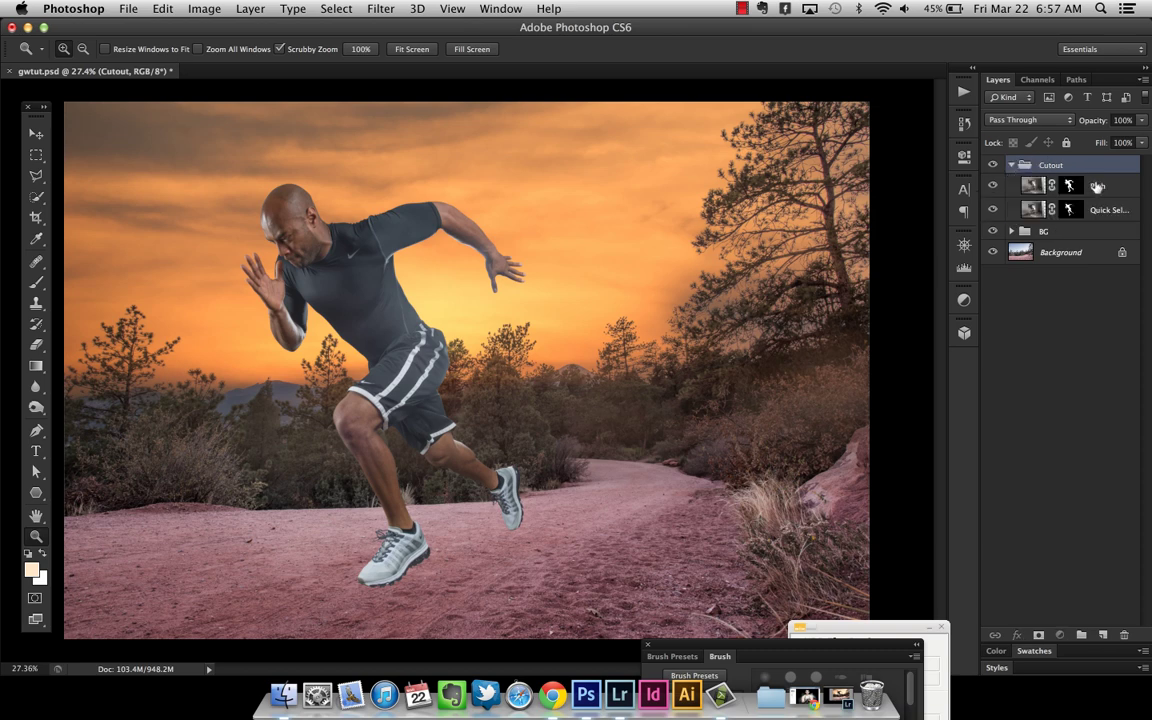
{"action": "key", "text": "alt+bracketleft"}
{"action": "key", "text": "alt+bracketleft"}
{"action": "left_click", "coordinate": [1097, 184]}
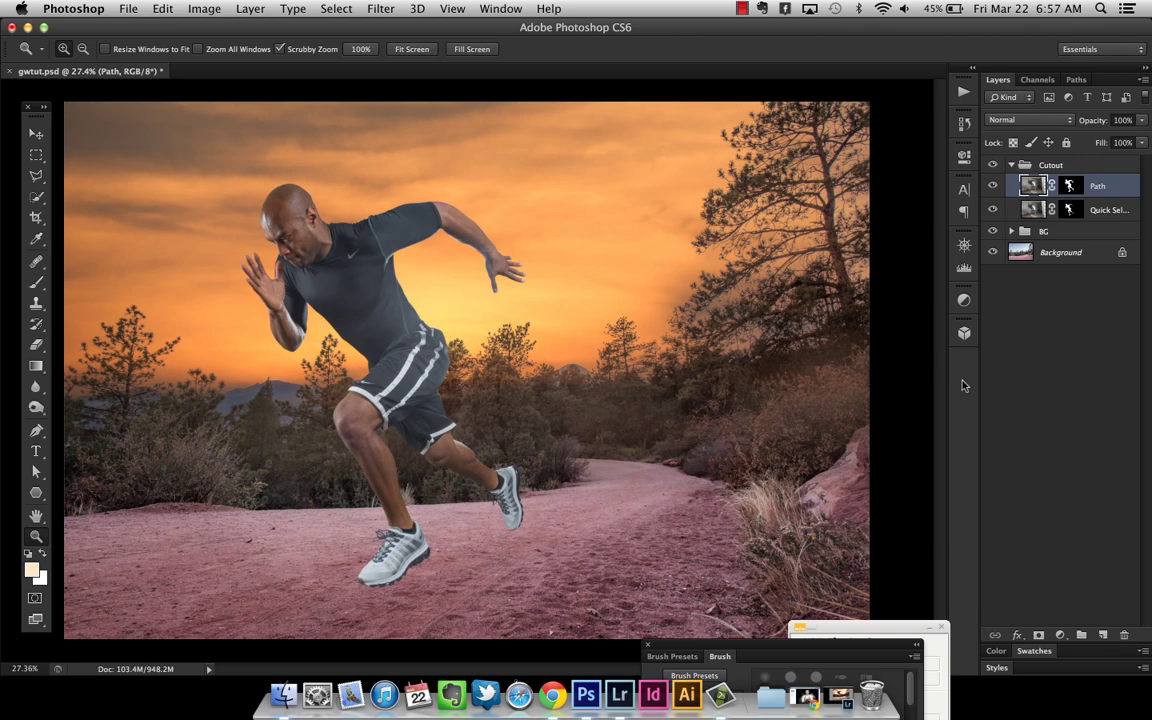
{"action": "key", "text": "super+shift+n"}
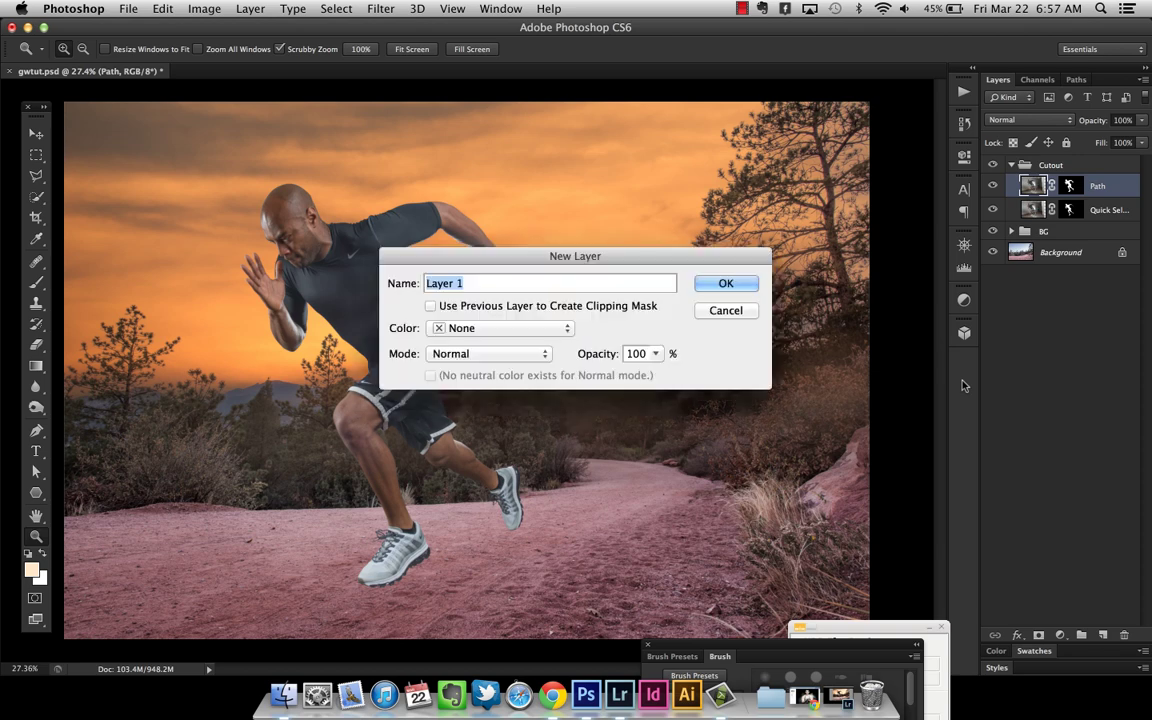
{"action": "type", "text": "Retouch"}
{"action": "key", "text": "Return"}
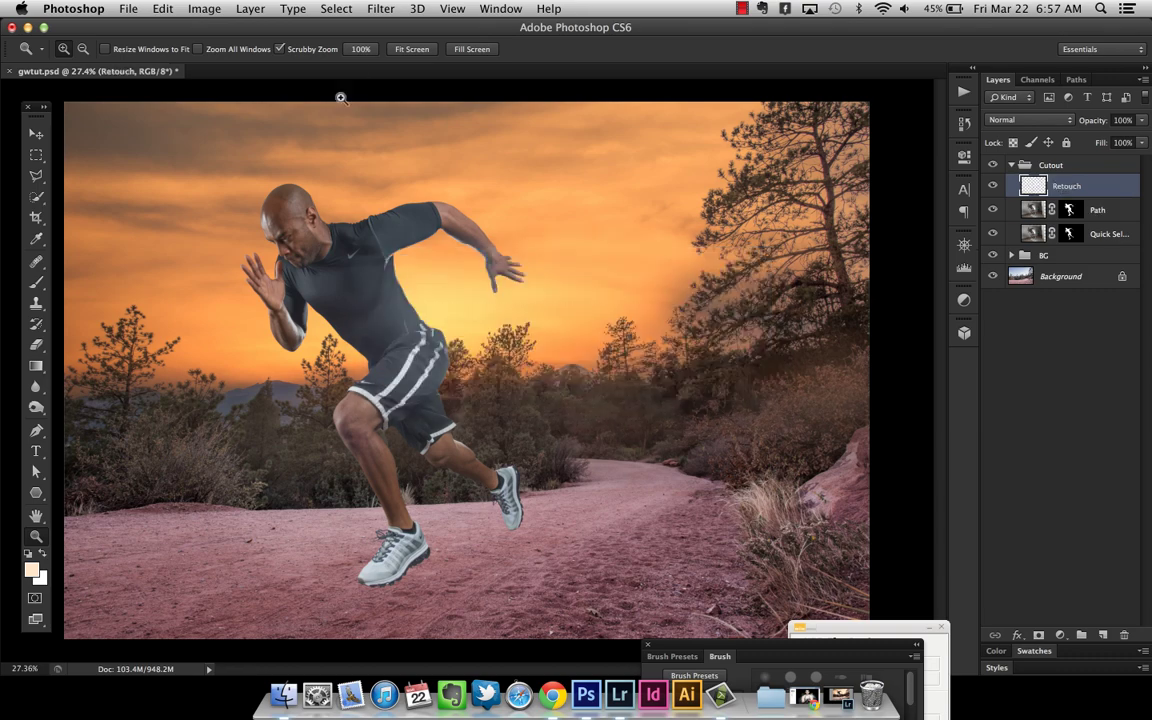
- Set up the Healing Brush to sample Current & Below for work on the runner's head
{"action": "left_click", "coordinate": [286, 206]}
{"action": "left_click", "coordinate": [288, 206]}
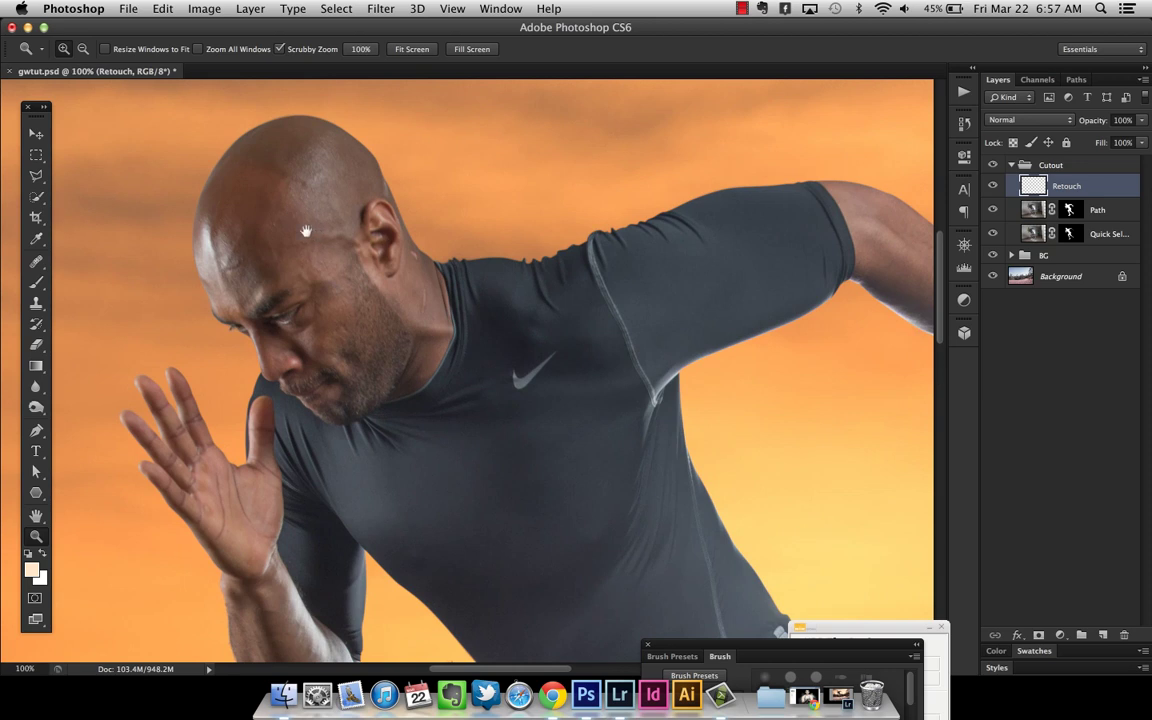
{"action": "left_click", "coordinate": [381, 265]}
{"action": "left_click", "coordinate": [367, 253]}
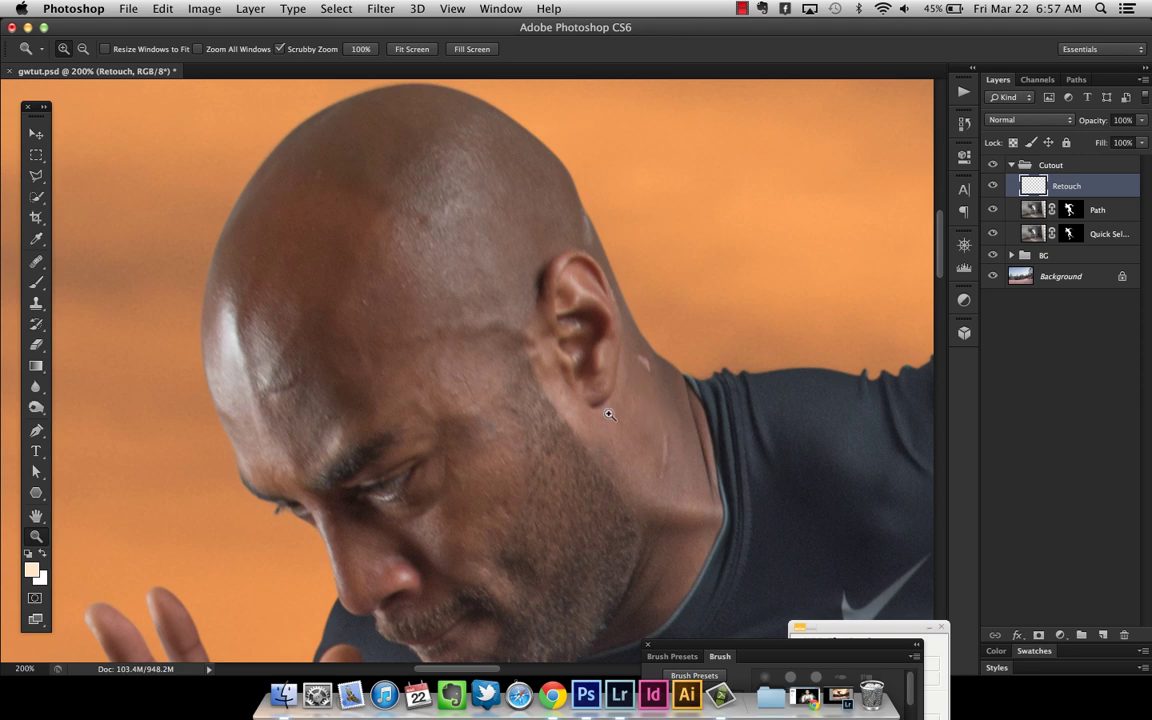
{"action": "key", "text": "j"}
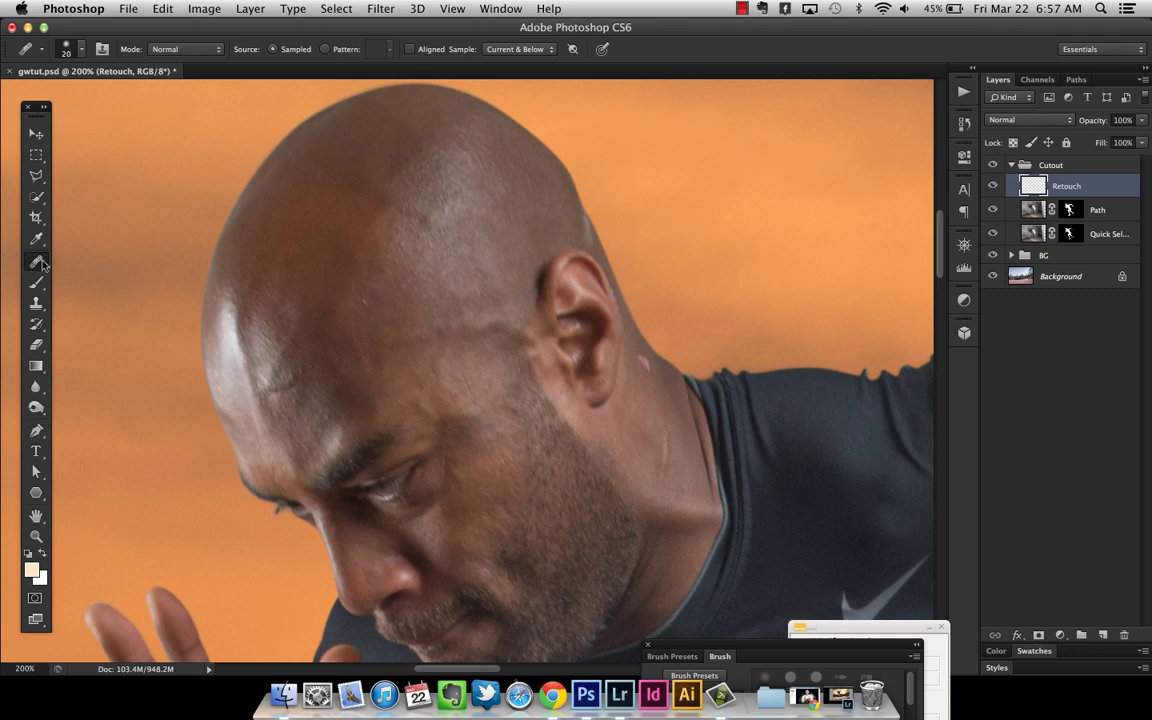
{"action": "left_click", "coordinate": [531, 51]}
{"action": "left_click", "coordinate": [535, 50]}
{"action": "left_click", "coordinate": [513, 51]}
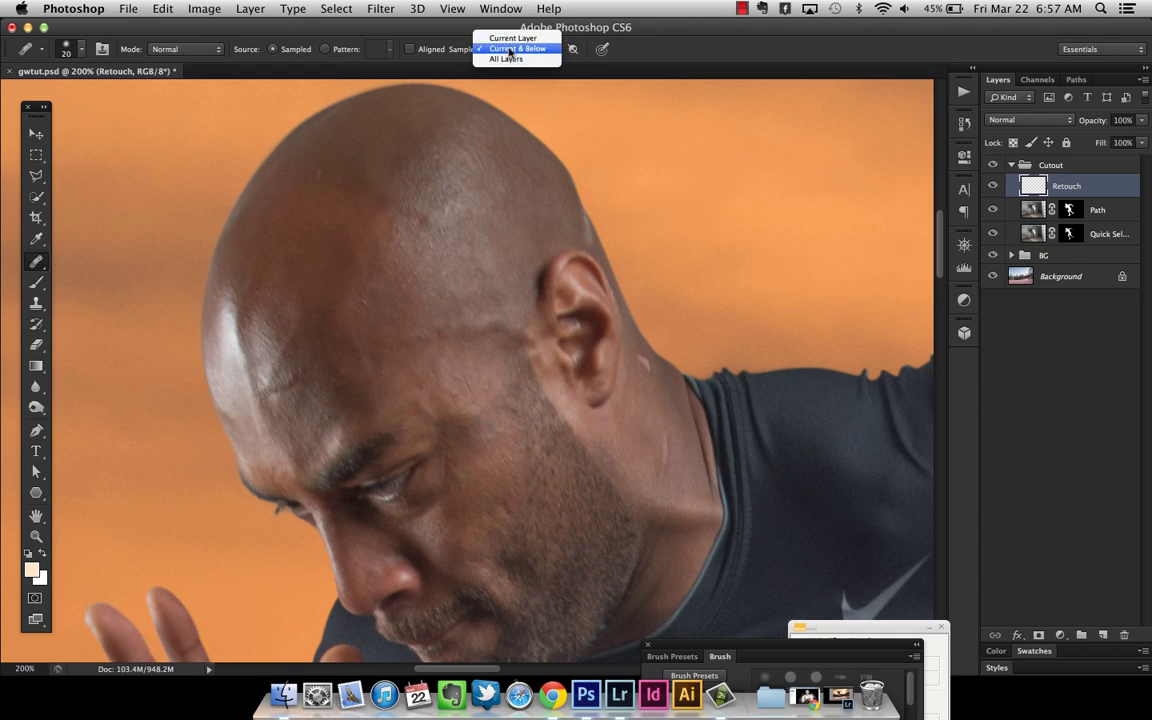
{"action": "left_click", "coordinate": [513, 49]}
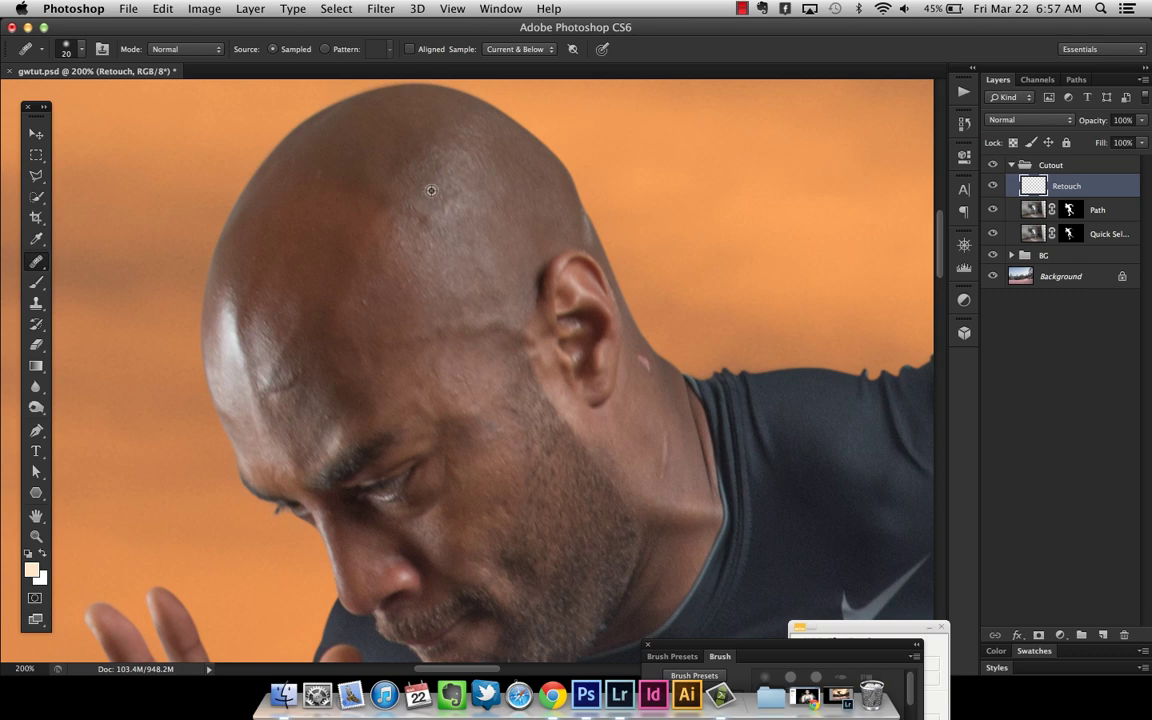
- Heal the blemishes on the runner's scalp and the light marks on the neck below the ear
{"action": "left_click", "coordinate": [386, 176]}
{"action": "left_click", "coordinate": [381, 195]}
{"action": "left_click", "coordinate": [653, 391], "text": "alt"}
{"action": "left_click_drag", "start_coordinate": [646, 371], "coordinate": [642, 365]}
{"action": "left_click_drag", "start_coordinate": [661, 427], "coordinate": [663, 472]}
- Heal the remaining scalp spots and the raised vein on the runner's forehead
{"action": "left_click", "coordinate": [389, 270], "text": "alt"}
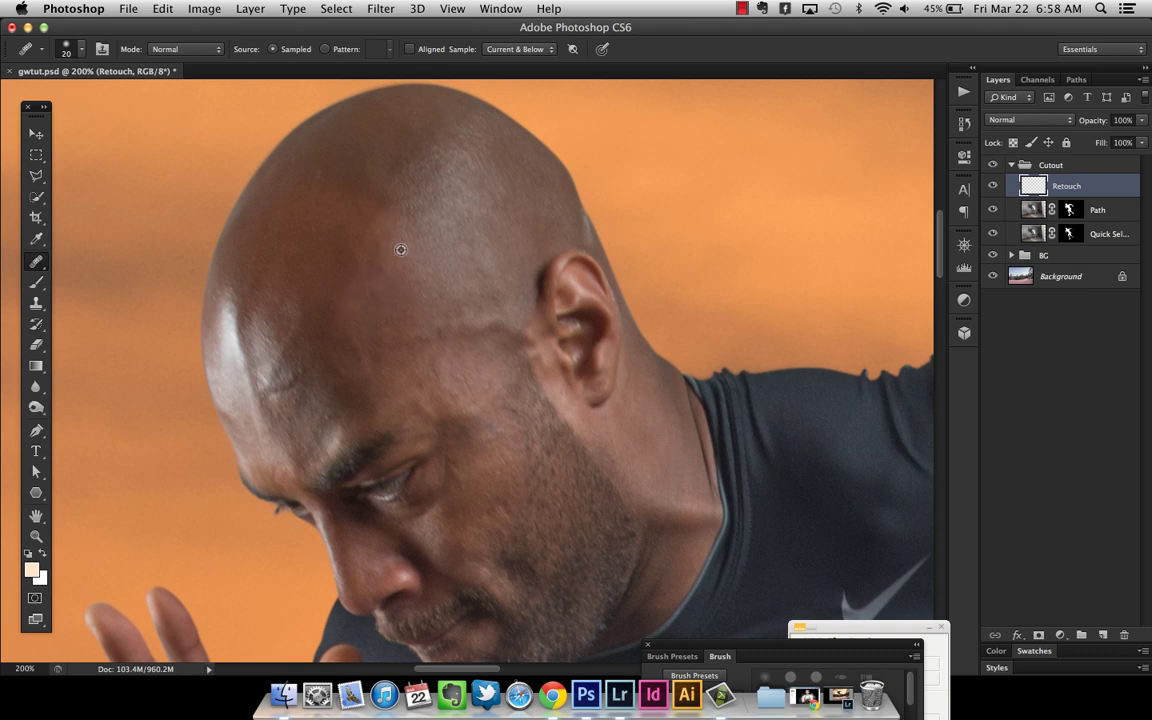
{"action": "left_click", "coordinate": [379, 232]}
{"action": "left_click", "coordinate": [305, 385]}
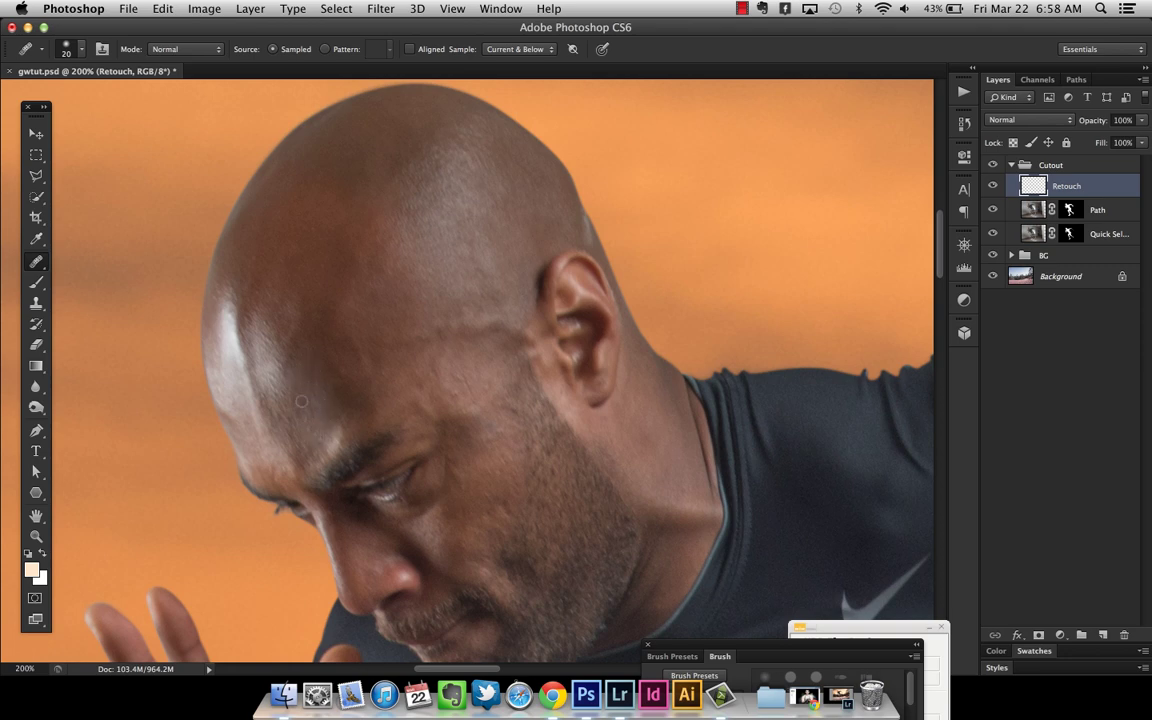
{"action": "left_click_drag", "start_coordinate": [434, 355], "coordinate": [414, 299]}
{"action": "left_click", "coordinate": [391, 311], "text": "alt"}
{"action": "left_click", "coordinate": [400, 329]}
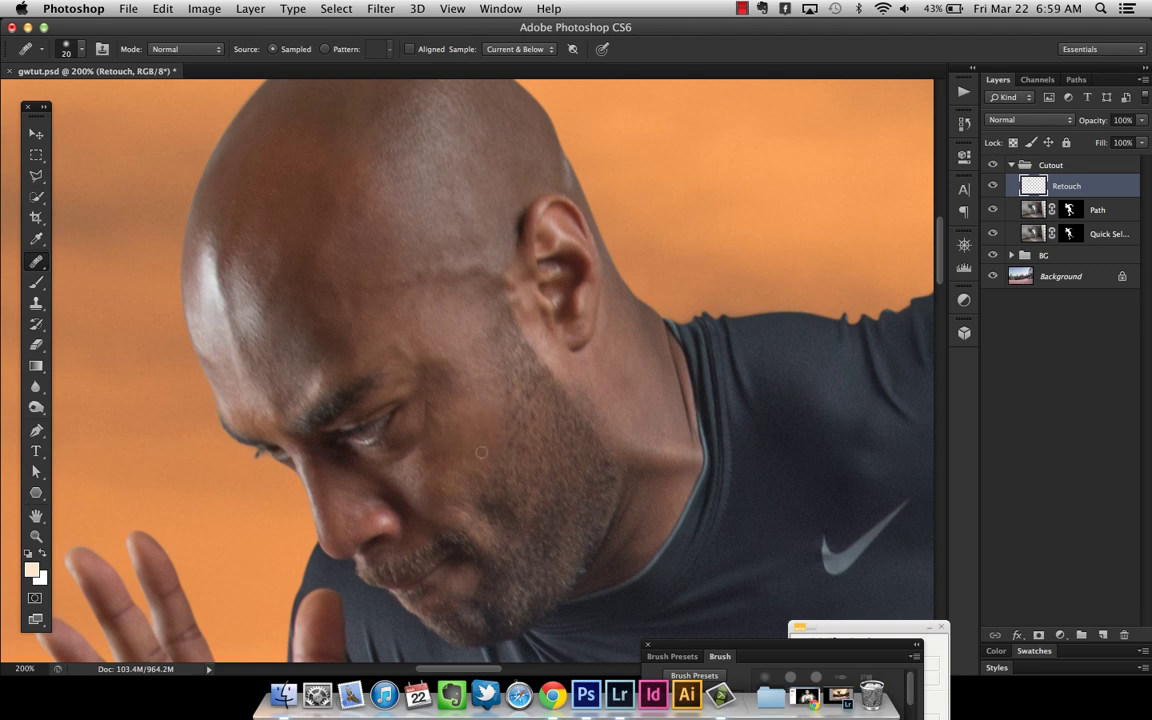
- Look over the runner's arm, torso and knee, and switch the document to full screen mode with menu bar
{"action": "left_click_drag", "start_coordinate": [437, 385], "coordinate": [401, 226]}
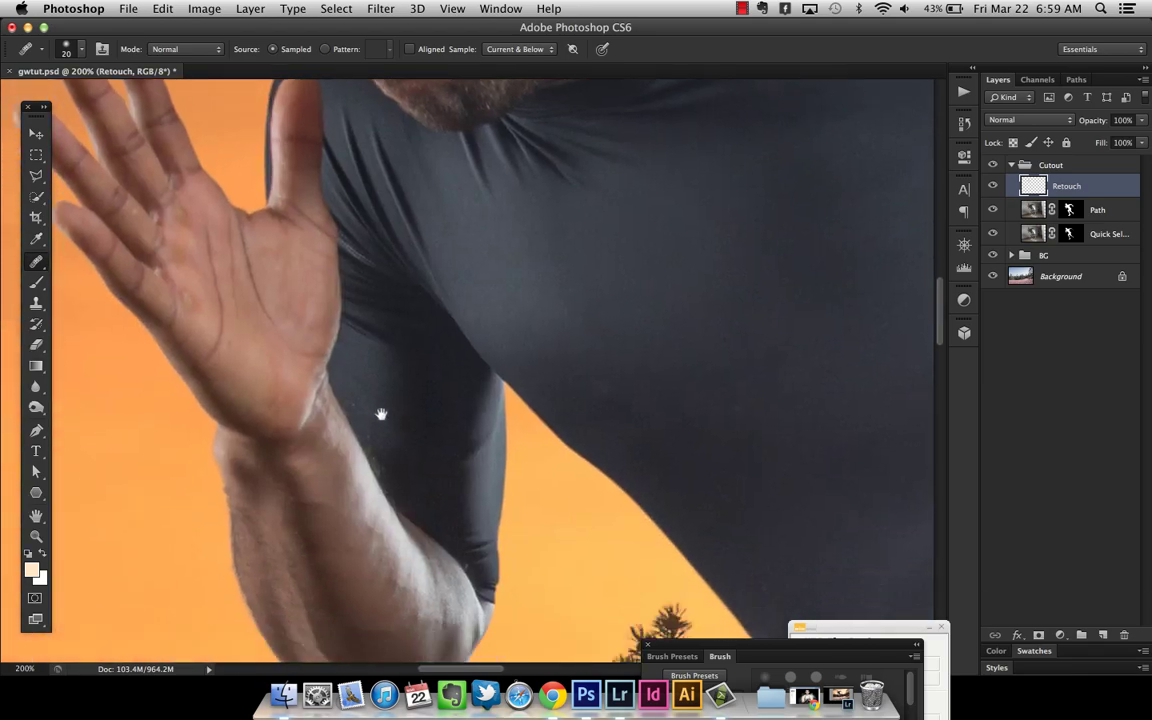
{"action": "left_click_drag", "start_coordinate": [381, 411], "coordinate": [405, 212]}
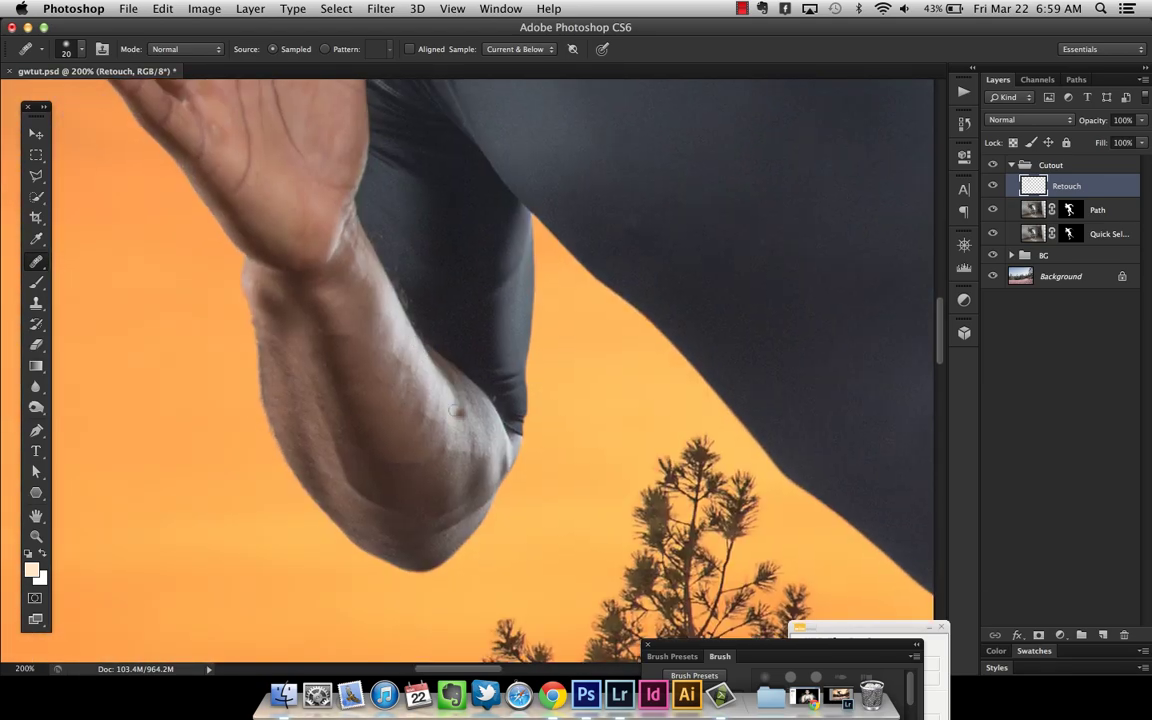
{"action": "mouse_move", "coordinate": [412, 370]}
{"action": "left_mouse_down"}
{"action": "mouse_move", "coordinate": [324, 327]}
{"action": "mouse_move", "coordinate": [548, 185]}
{"action": "mouse_move", "coordinate": [435, 408]}
{"action": "mouse_move", "coordinate": [428, 462]}
{"action": "left_mouse_up"}
{"action": "left_click_drag", "start_coordinate": [430, 190], "coordinate": [434, 481]}
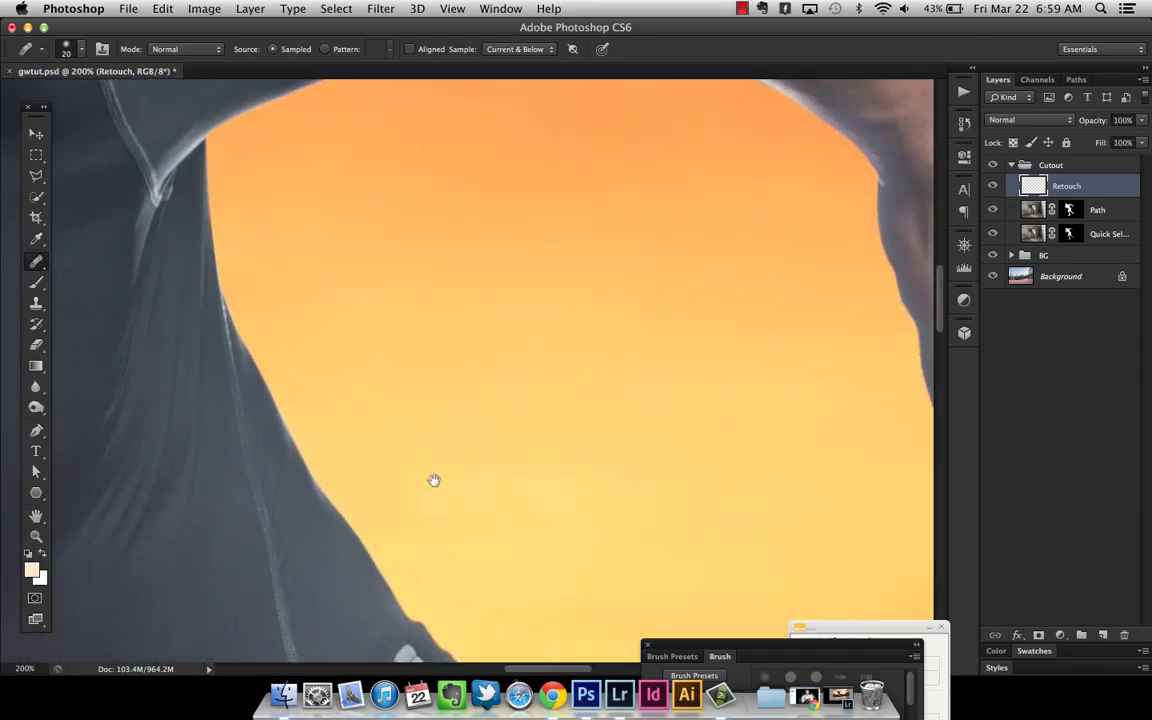
{"action": "mouse_move", "coordinate": [512, 184]}
{"action": "left_mouse_down"}
{"action": "mouse_move", "coordinate": [365, 396]}
{"action": "mouse_move", "coordinate": [375, 432]}
{"action": "mouse_move", "coordinate": [383, 396]}
{"action": "mouse_move", "coordinate": [373, 522]}
{"action": "mouse_move", "coordinate": [410, 323]}
{"action": "mouse_move", "coordinate": [437, 291]}
{"action": "mouse_move", "coordinate": [378, 229]}
{"action": "mouse_move", "coordinate": [381, 365]}
{"action": "left_mouse_up"}
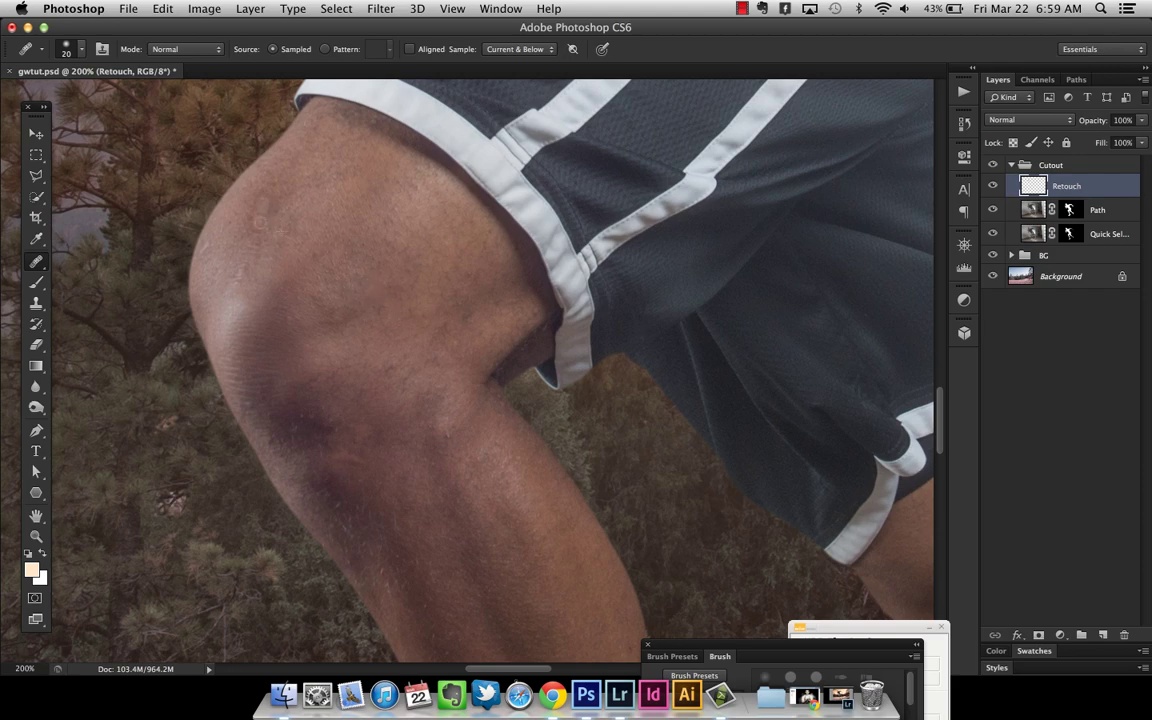
{"action": "key", "text": "f"}
{"action": "key", "text": "f"}
{"action": "key", "text": "f"}
{"action": "key", "text": "f"}
- Heal the marks on the runner's front shin and the small scar on the back calf
{"action": "scroll", "coordinate": [345, 272], "scroll_direction": "down", "scroll_amount": 5}
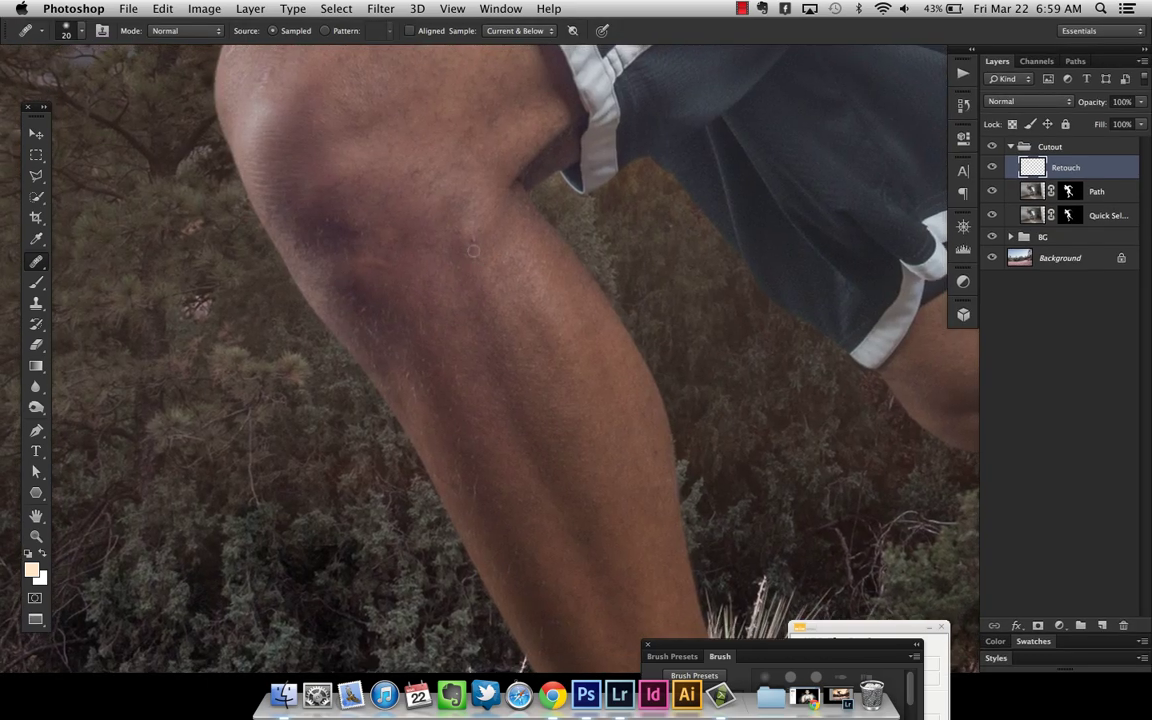
{"action": "left_click", "coordinate": [472, 239]}
{"action": "left_click", "coordinate": [386, 301], "text": "alt"}
{"action": "left_click_drag", "start_coordinate": [364, 267], "coordinate": [374, 260]}
{"action": "left_click_drag", "start_coordinate": [440, 338], "coordinate": [286, 98]}
{"action": "left_click_drag", "start_coordinate": [575, 212], "coordinate": [240, 314]}
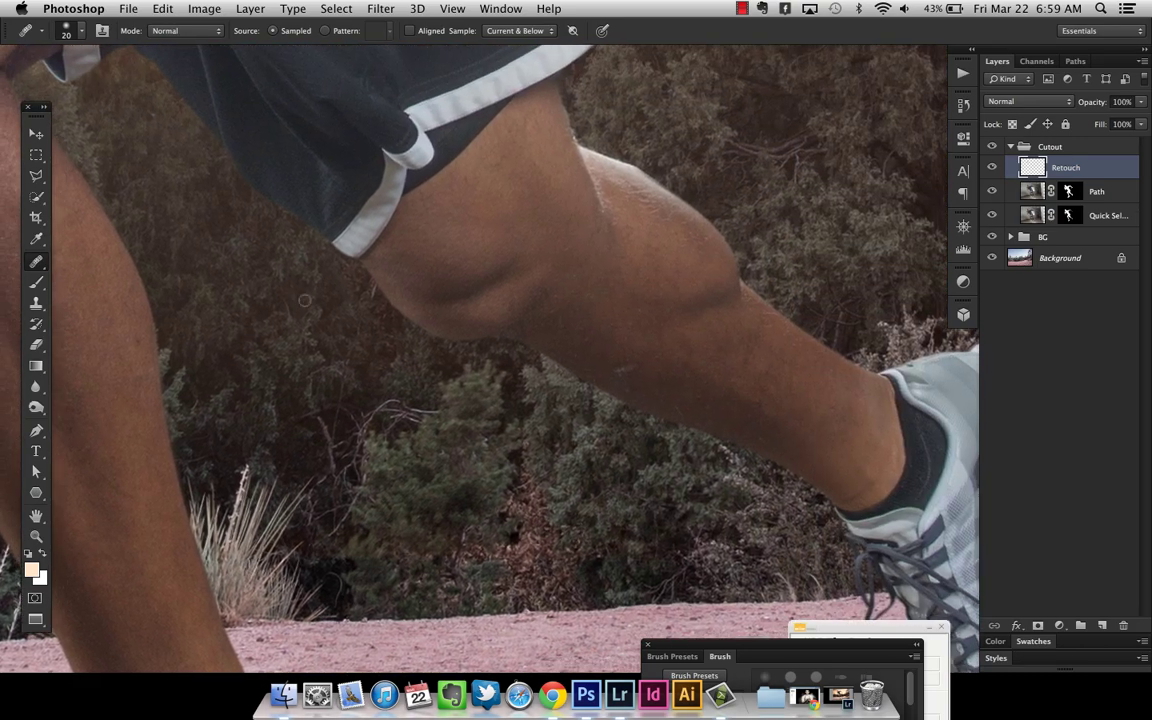
{"action": "left_click", "coordinate": [627, 374]}
- Examine the retouched head up close and the whole upper body against the sunset background
{"action": "scroll", "coordinate": [617, 368], "scroll_direction": "up", "scroll_amount": 15}
{"action": "scroll", "coordinate": [588, 308], "scroll_direction": "left", "scroll_amount": 6}
{"action": "scroll", "coordinate": [588, 308], "scroll_direction": "down", "scroll_amount": 3}
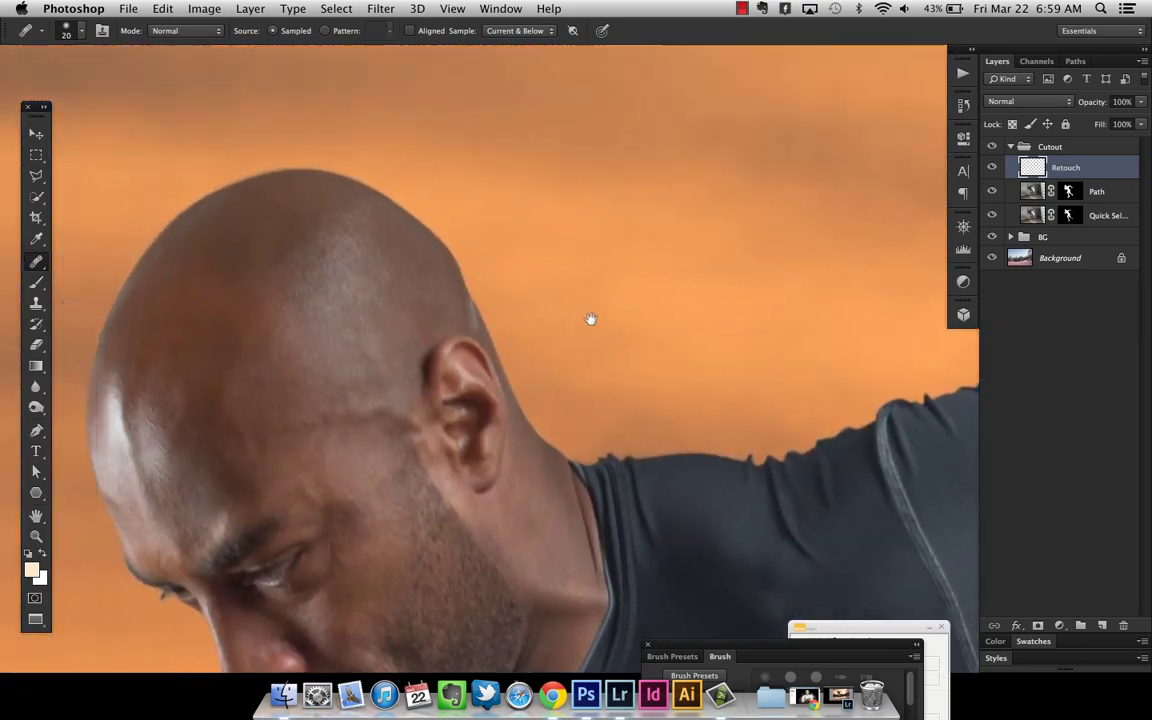
{"action": "left_click", "coordinate": [396, 326], "text": "alt"}
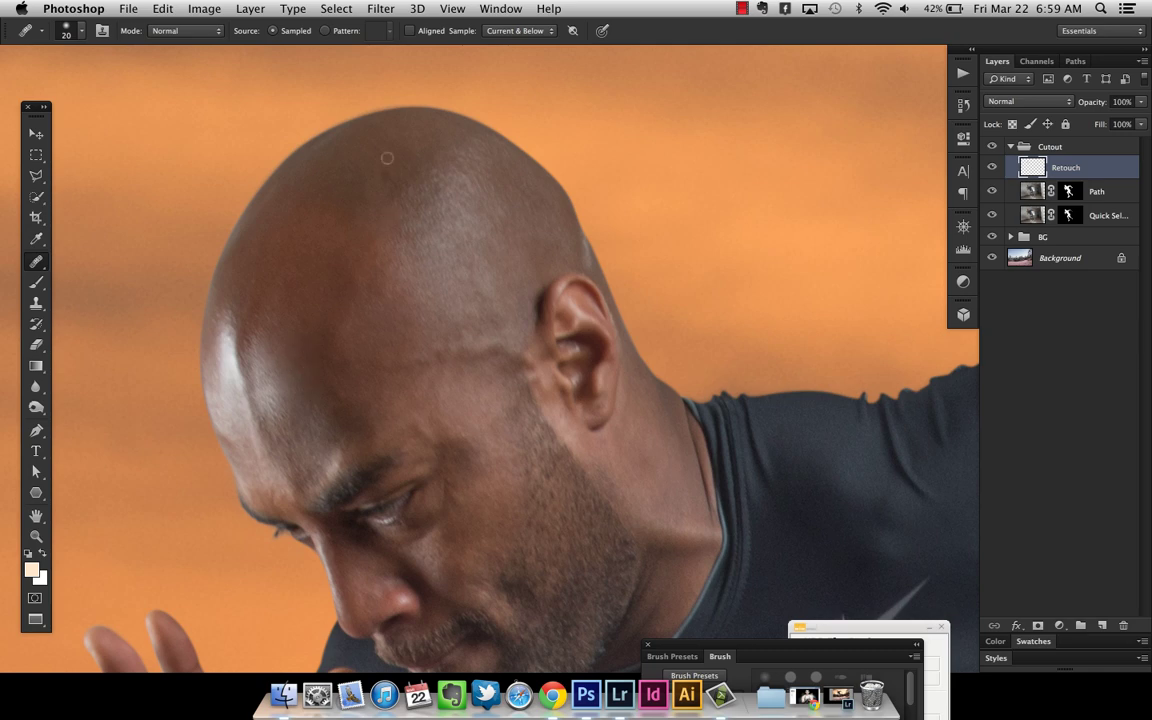
{"action": "key", "text": "super+minus"}
{"action": "key", "text": "super+minus"}
{"action": "key", "text": "super+minus"}
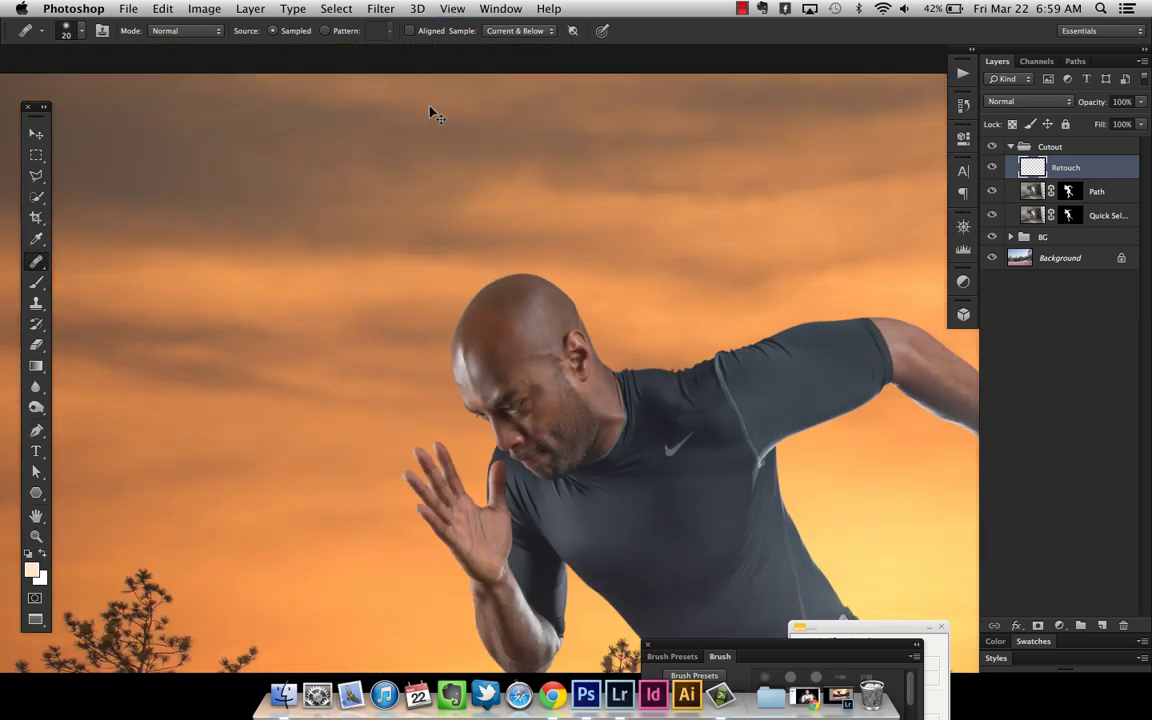
{"action": "scroll", "coordinate": [707, 311], "scroll_direction": "down", "scroll_amount": 5}
{"action": "scroll", "coordinate": [707, 311], "scroll_direction": "right", "scroll_amount": 4}
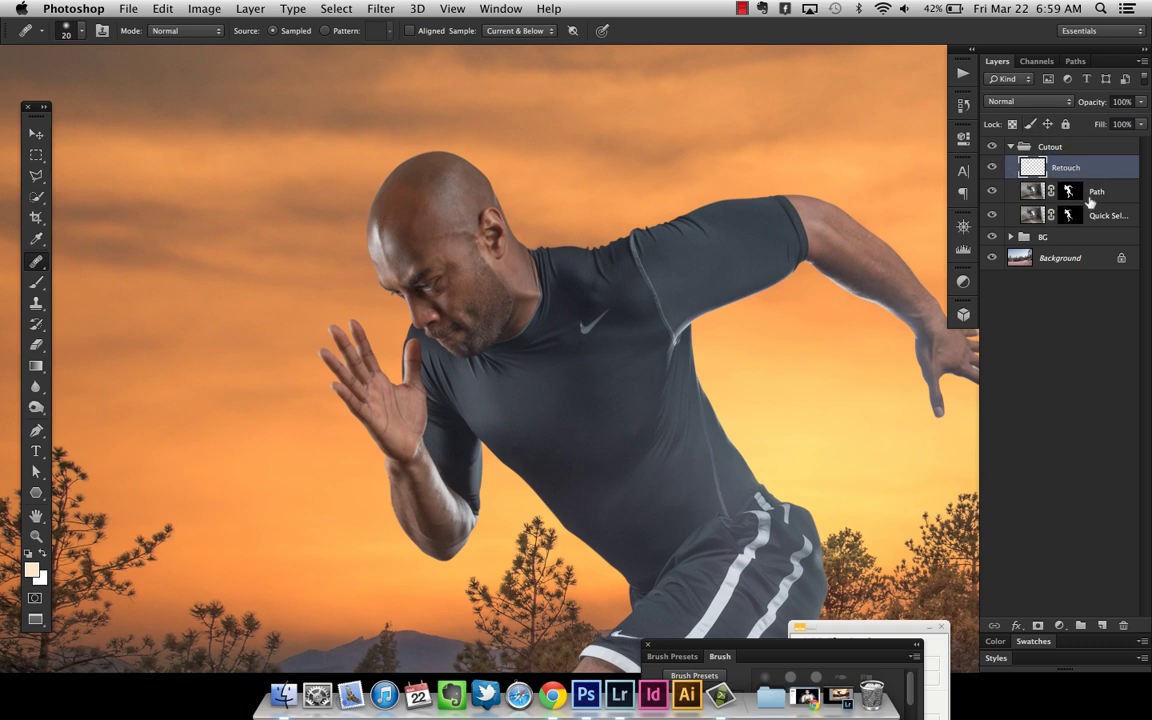
{"action": "left_click_drag", "start_coordinate": [874, 422], "coordinate": [809, 400]}
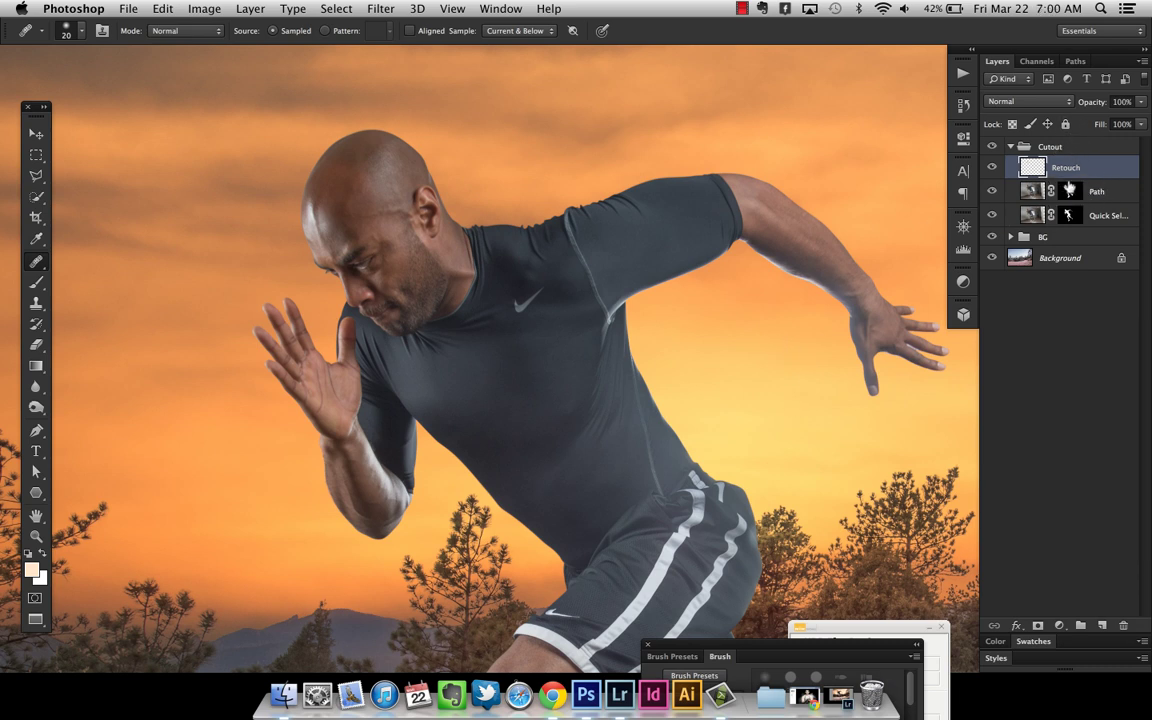
- Disable the layer mask on the Path layer to show the original studio photo around the runner
{"action": "left_click", "coordinate": [1080, 189]}
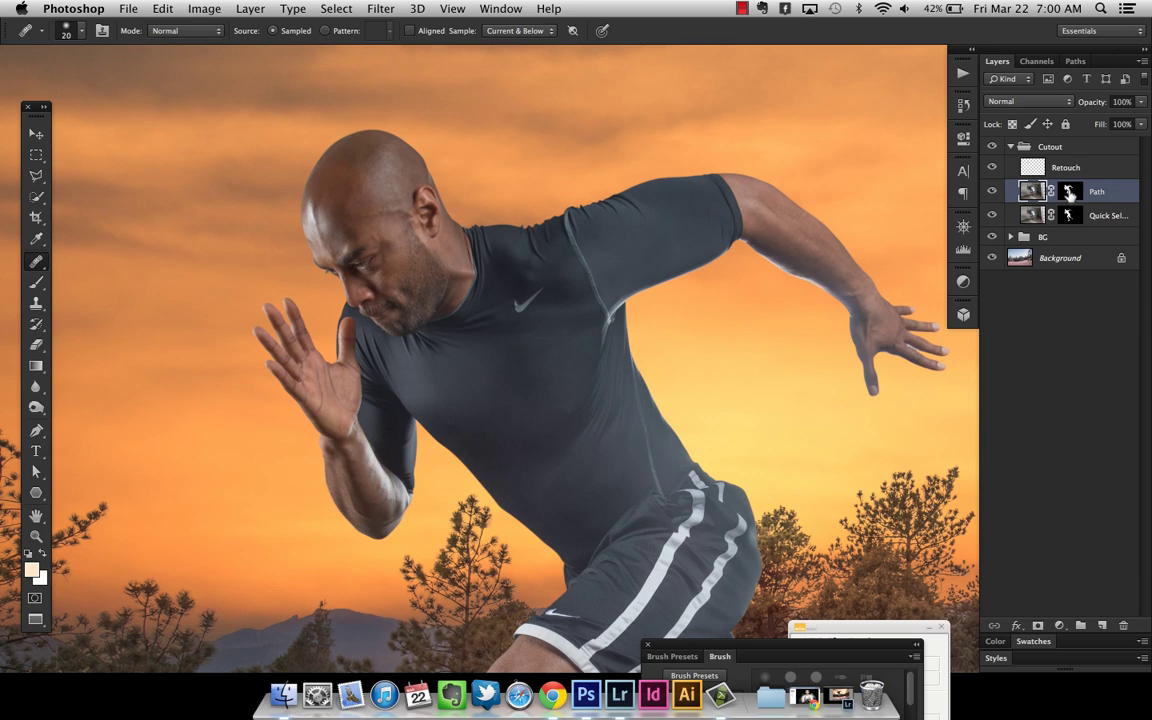
{"action": "left_click", "coordinate": [1070, 194], "text": "shift"}
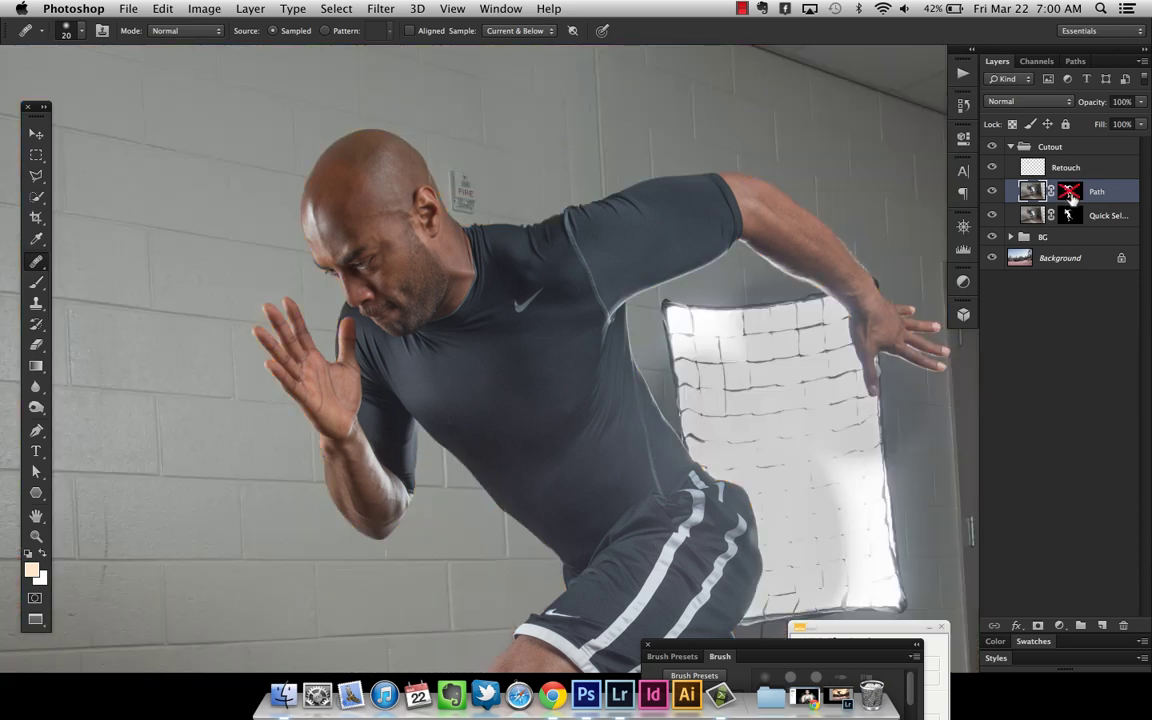
{"action": "key", "text": "super+minus"}
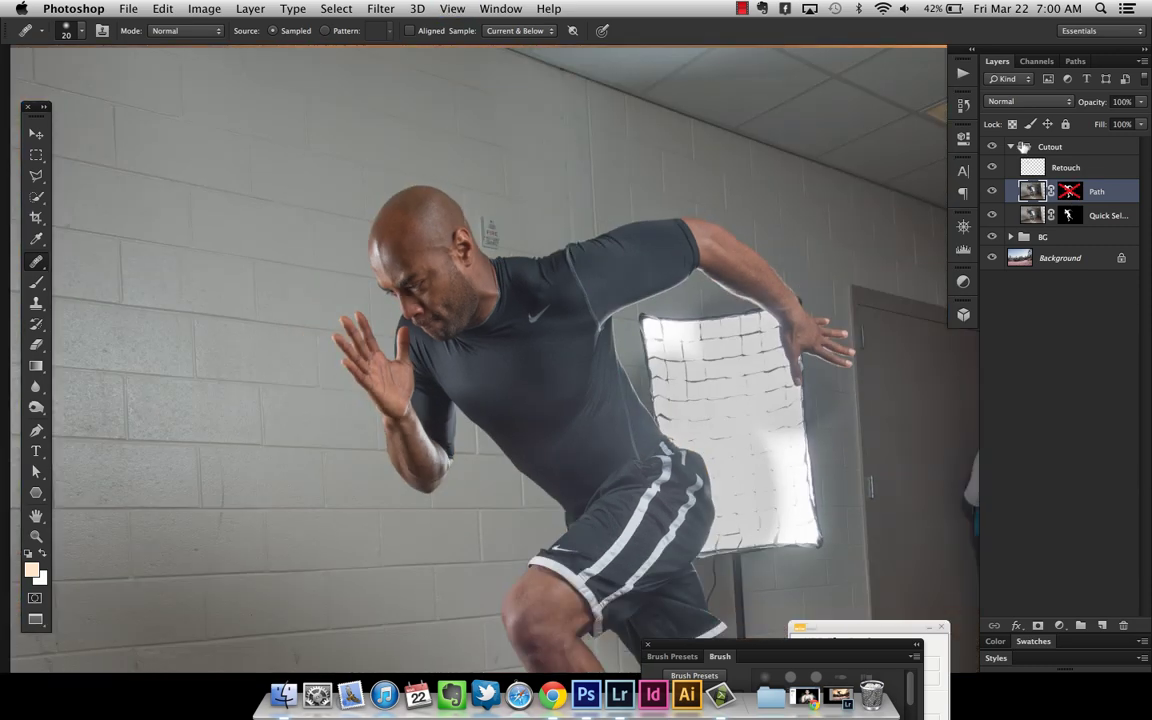
- Re-enable the Path layer's mask, and create a duplicate of that layer without its mask
{"action": "left_click", "coordinate": [1070, 191], "text": "shift"}
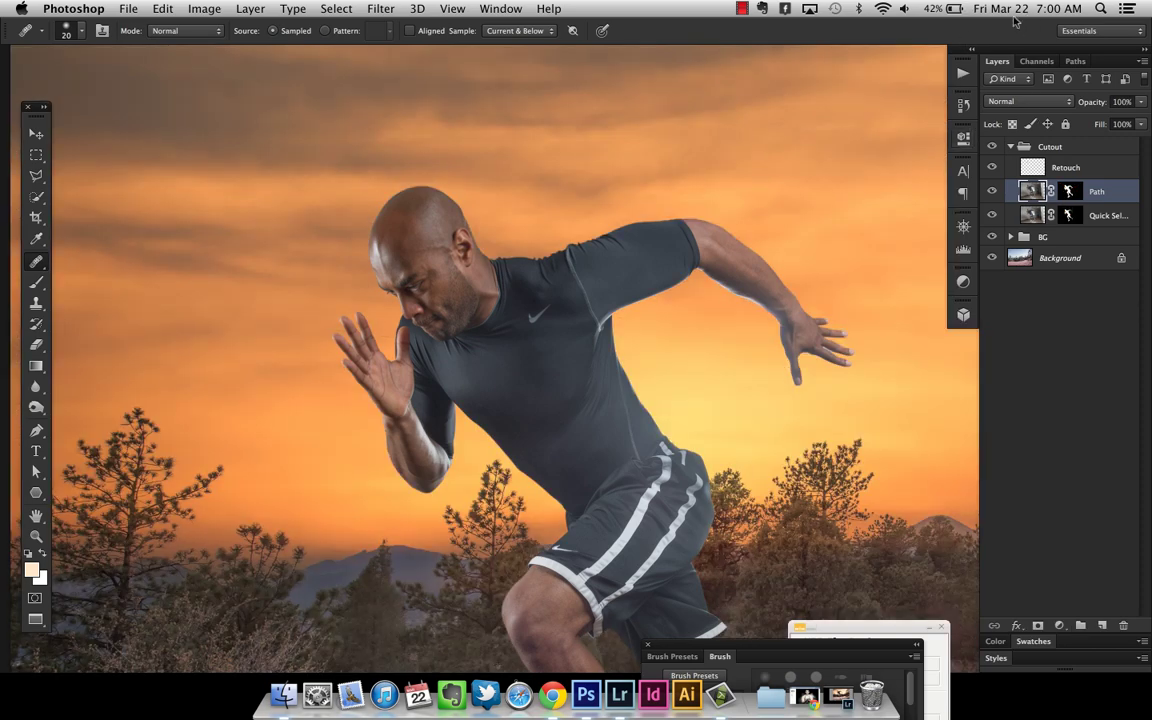
{"action": "key", "text": "super+j"}
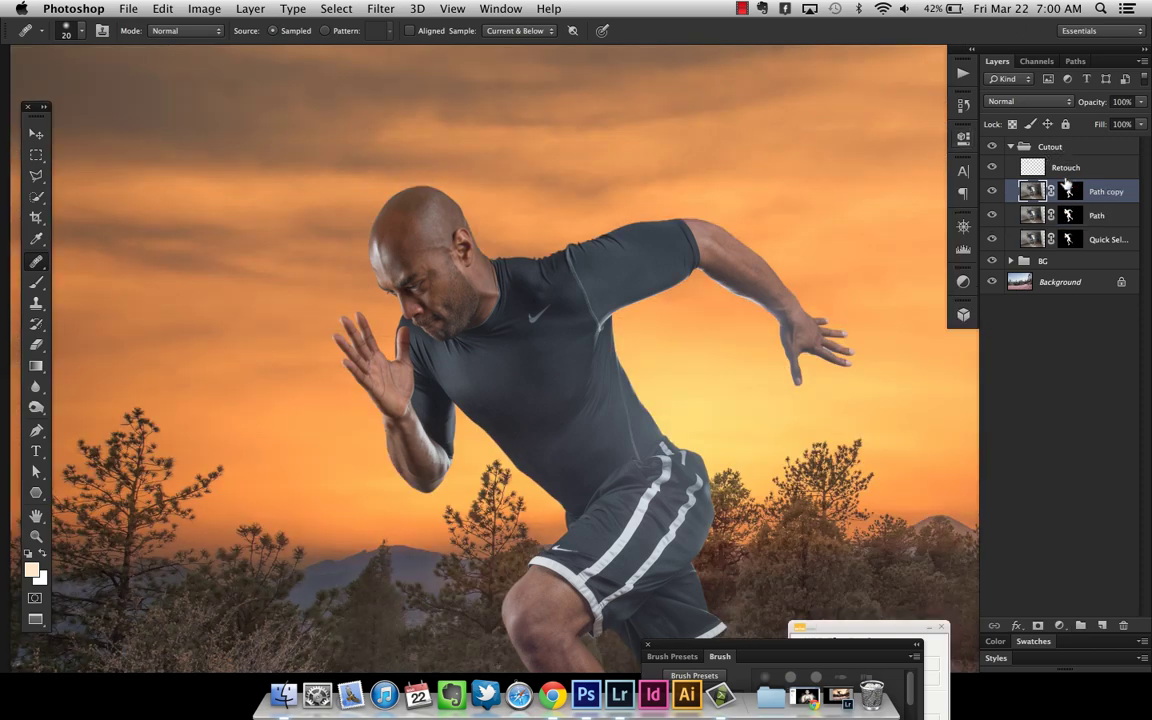
{"action": "right_click", "coordinate": [1068, 192]}
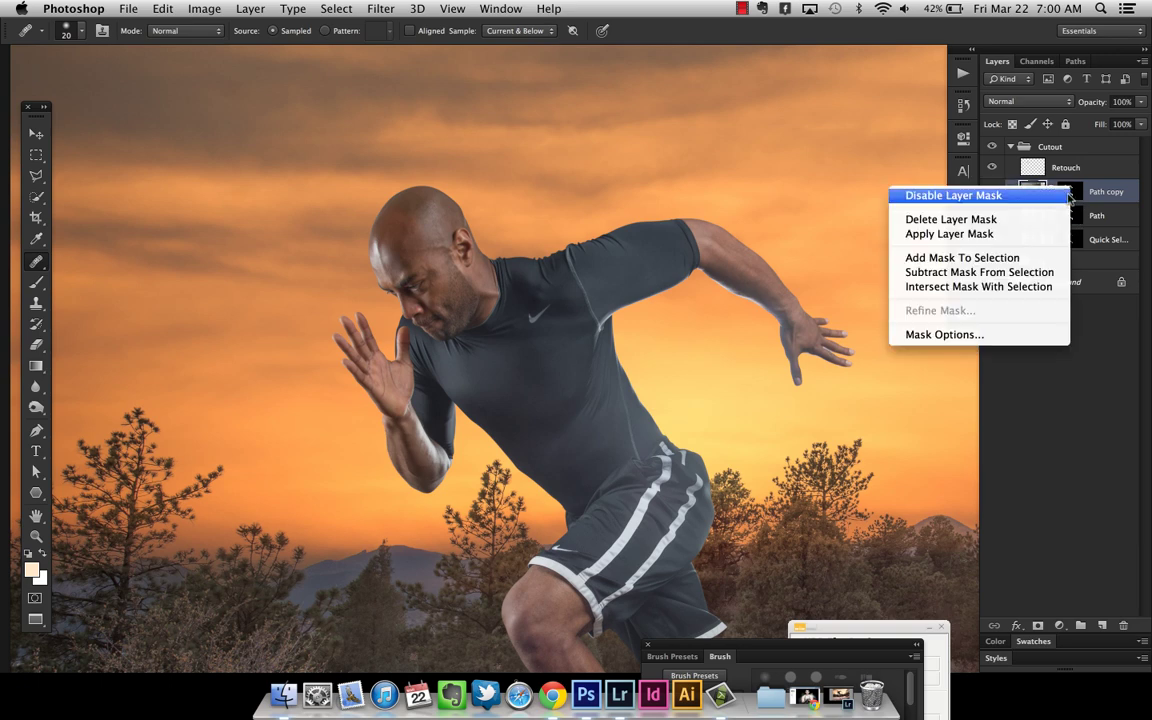
{"action": "left_click", "coordinate": [1021, 226]}
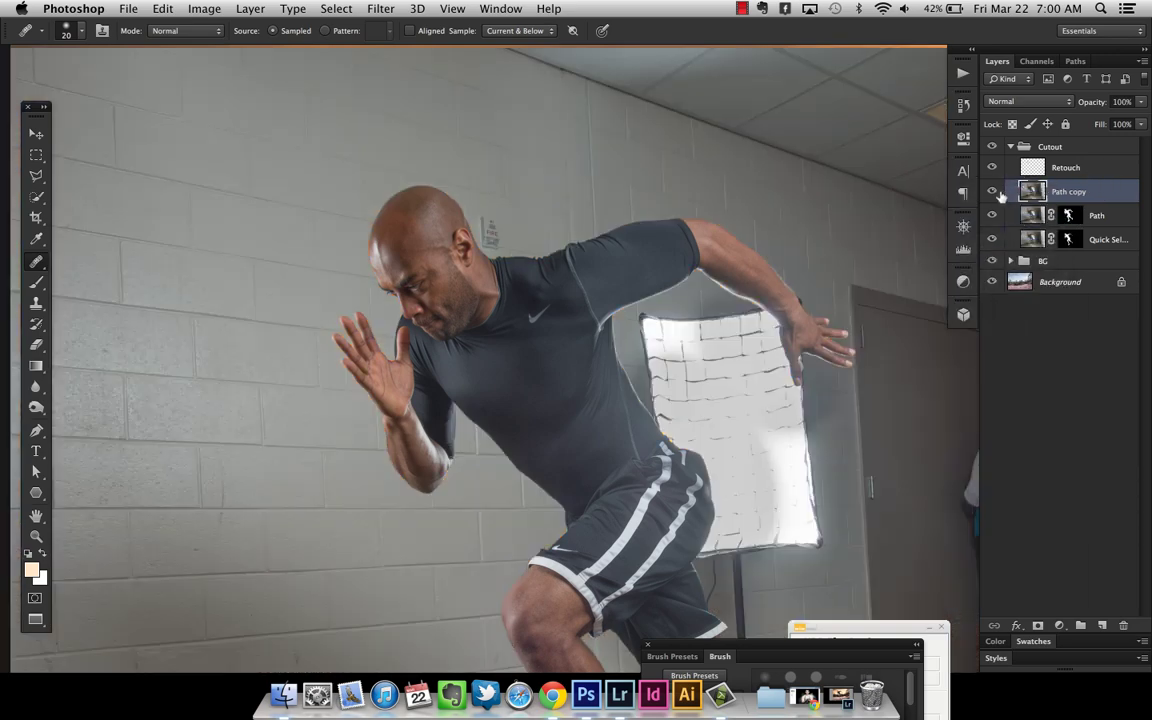
{"action": "left_click", "coordinate": [993, 191]}
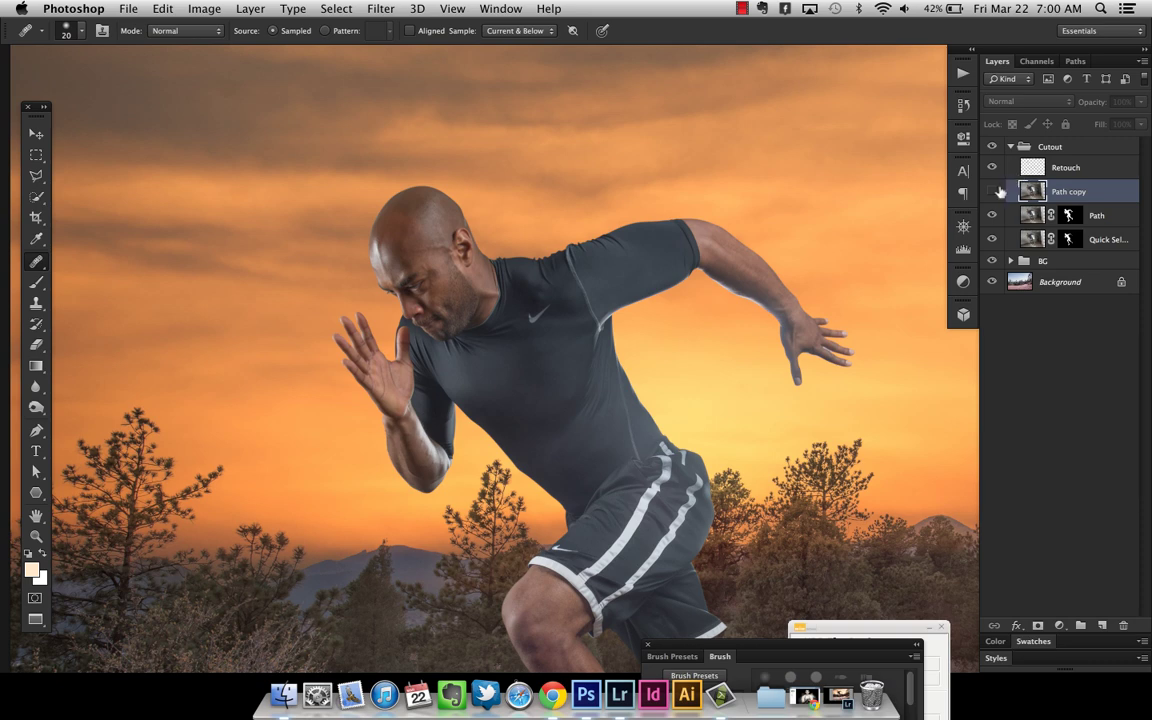
{"action": "left_click", "coordinate": [993, 192]}
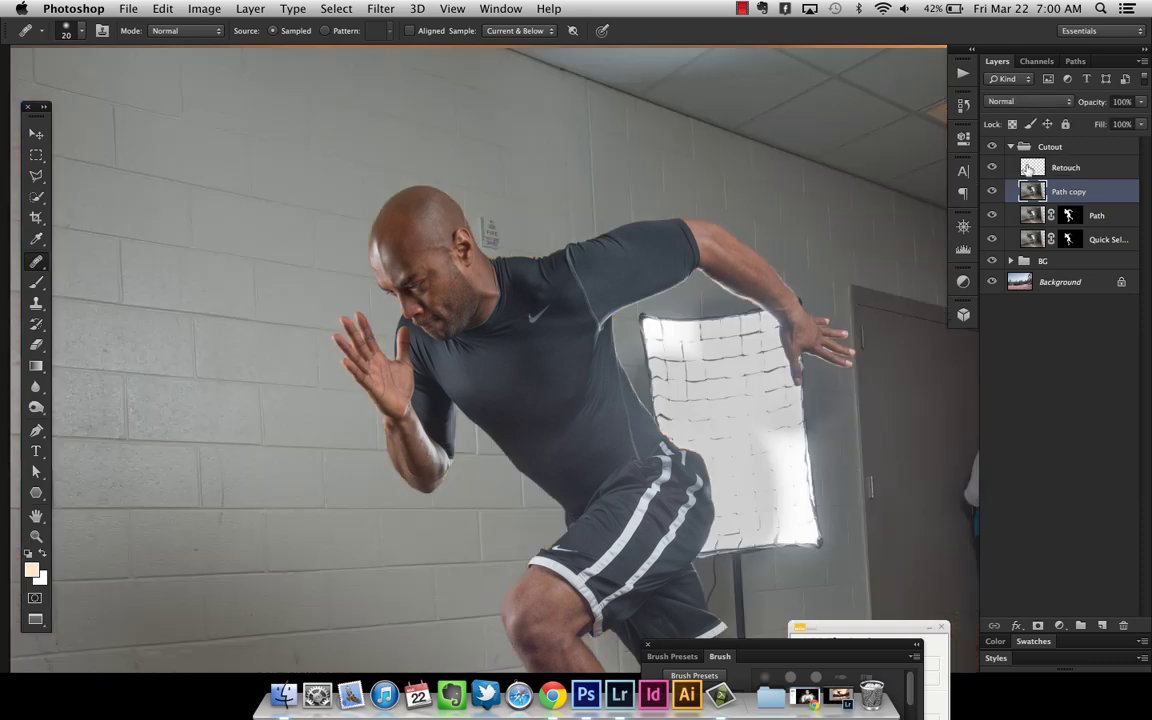
- Check the retouching on the head up close and merge the Retouch layer with the Path copy layer
{"action": "key", "text": "z"}
{"action": "left_click", "coordinate": [400, 200]}
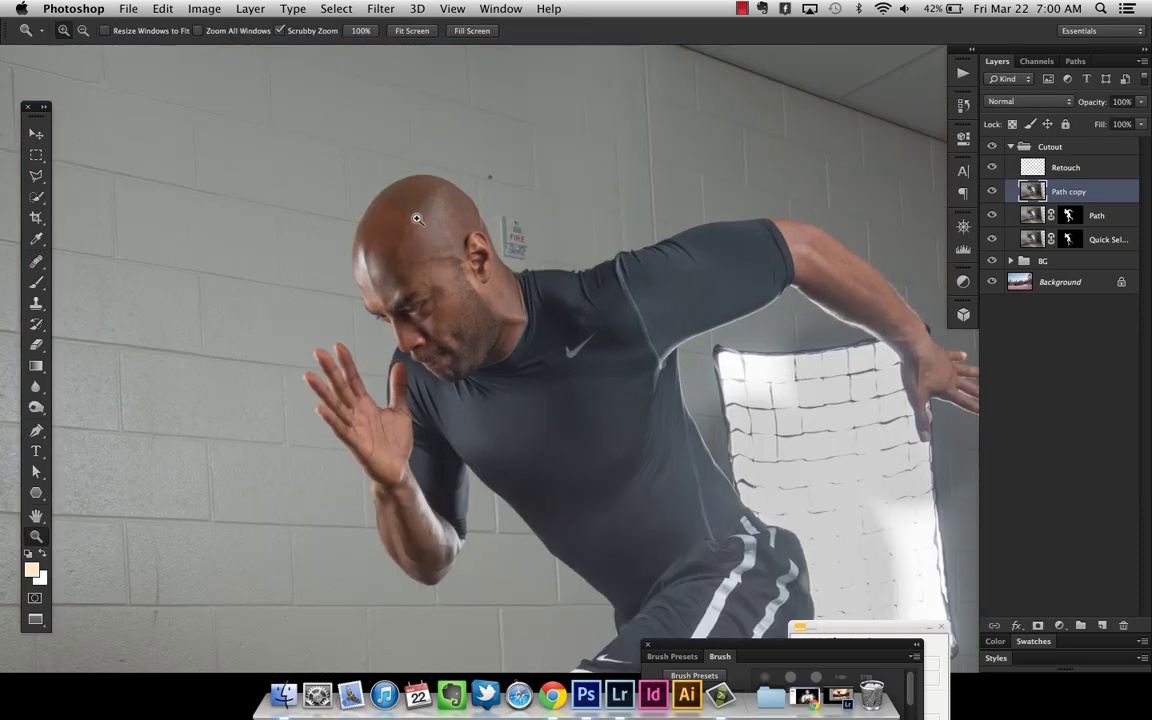
{"action": "left_click", "coordinate": [991, 168]}
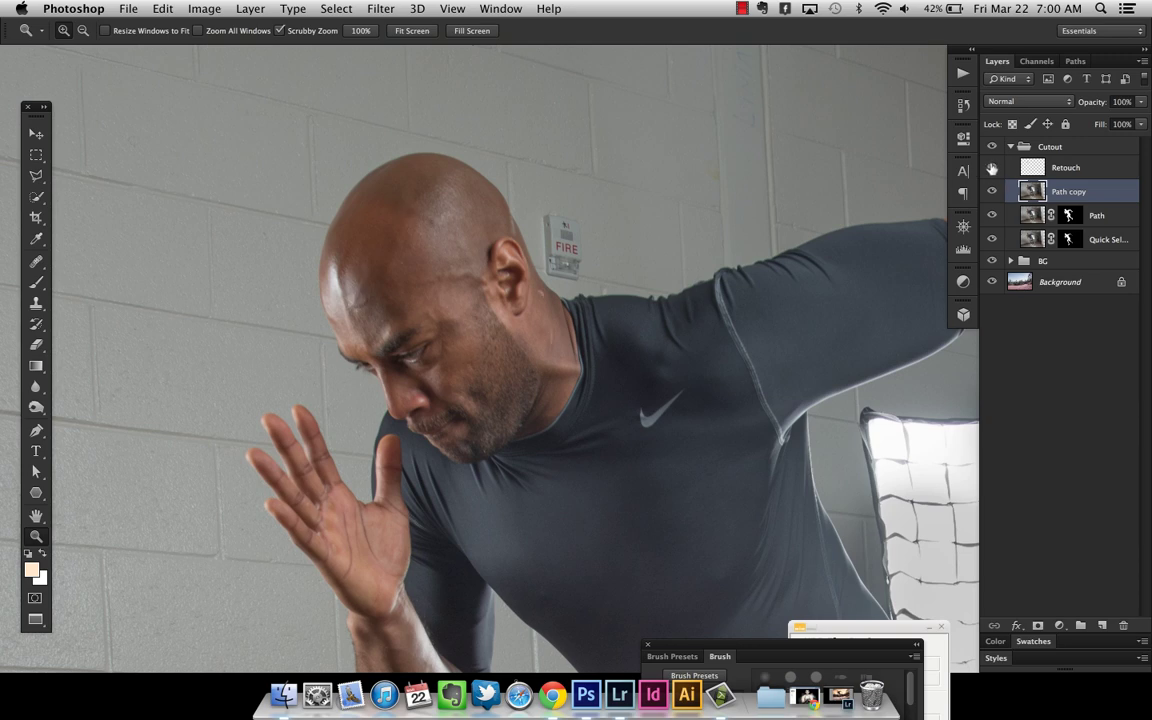
{"action": "left_click", "coordinate": [991, 168]}
{"action": "left_click", "coordinate": [1081, 167], "text": "shift"}
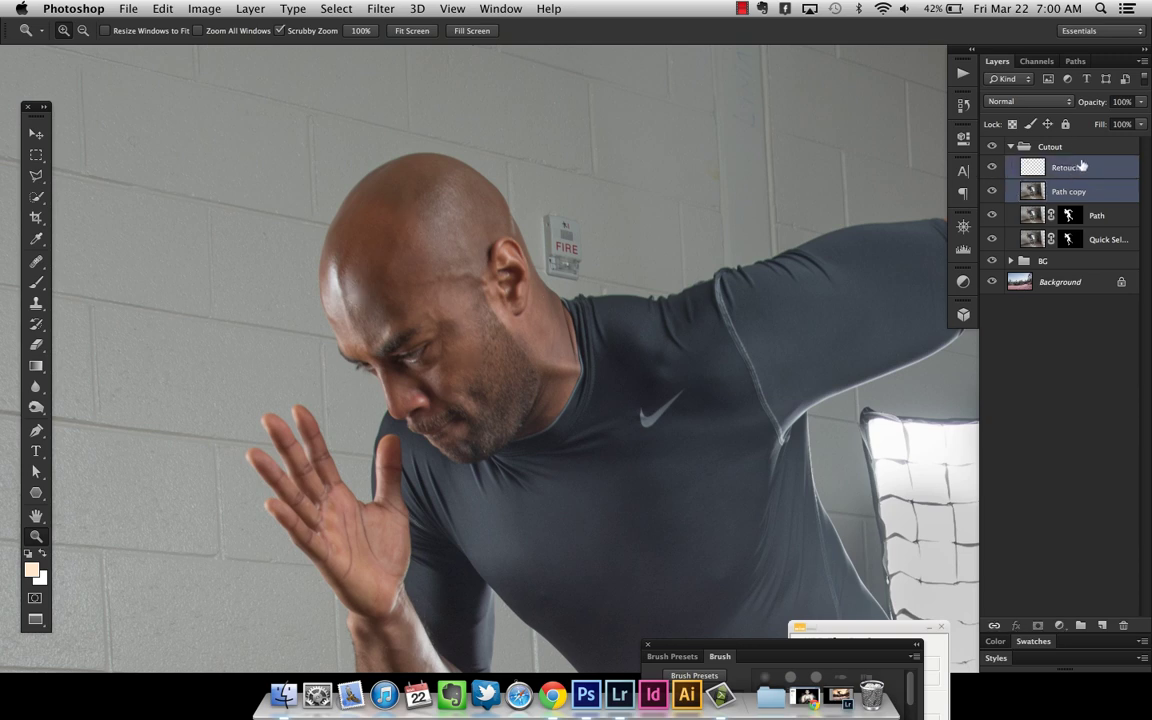
{"action": "key", "text": "super+e"}
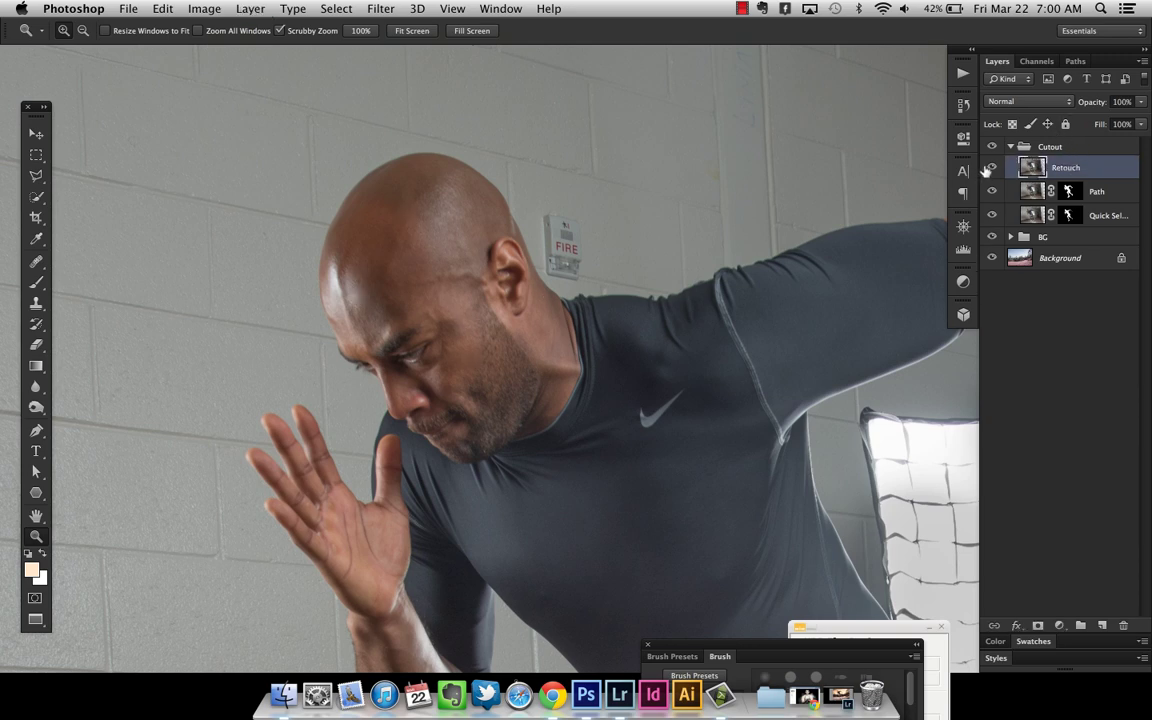
- Hide the merged Retouch layer, load the runner selection from the Quick Selection and Path masks, and save it as a new channel
{"action": "left_click", "coordinate": [991, 168]}
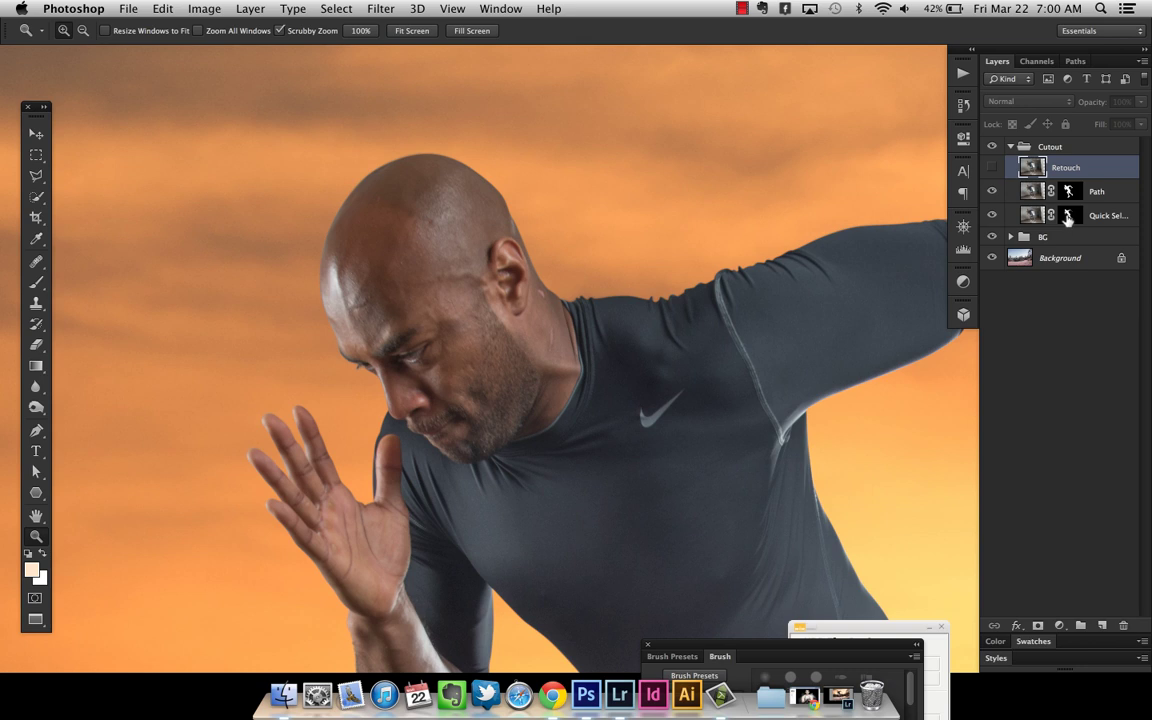
{"action": "left_click_drag", "start_coordinate": [1067, 218], "coordinate": [1069, 228]}
{"action": "left_click", "coordinate": [1069, 228], "text": "super"}
{"action": "left_click", "coordinate": [1069, 192], "text": "super"}
{"action": "left_click", "coordinate": [338, 9]}
{"action": "left_click", "coordinate": [375, 361]}
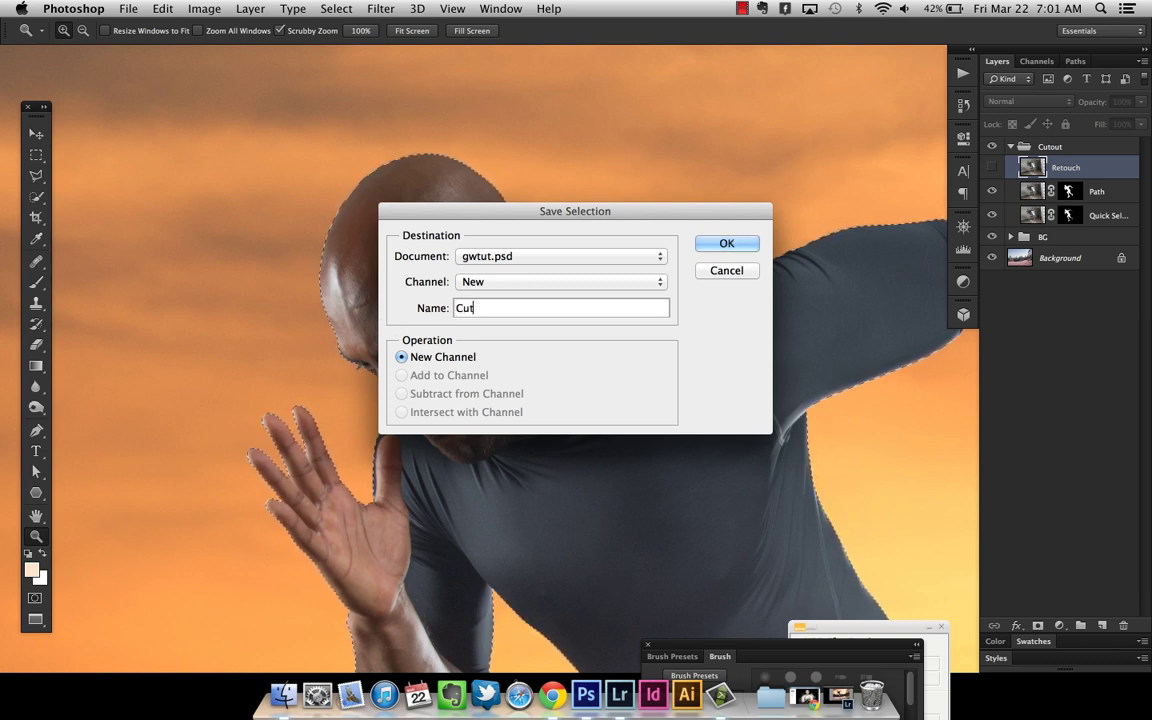
{"action": "key", "text": "Return"}
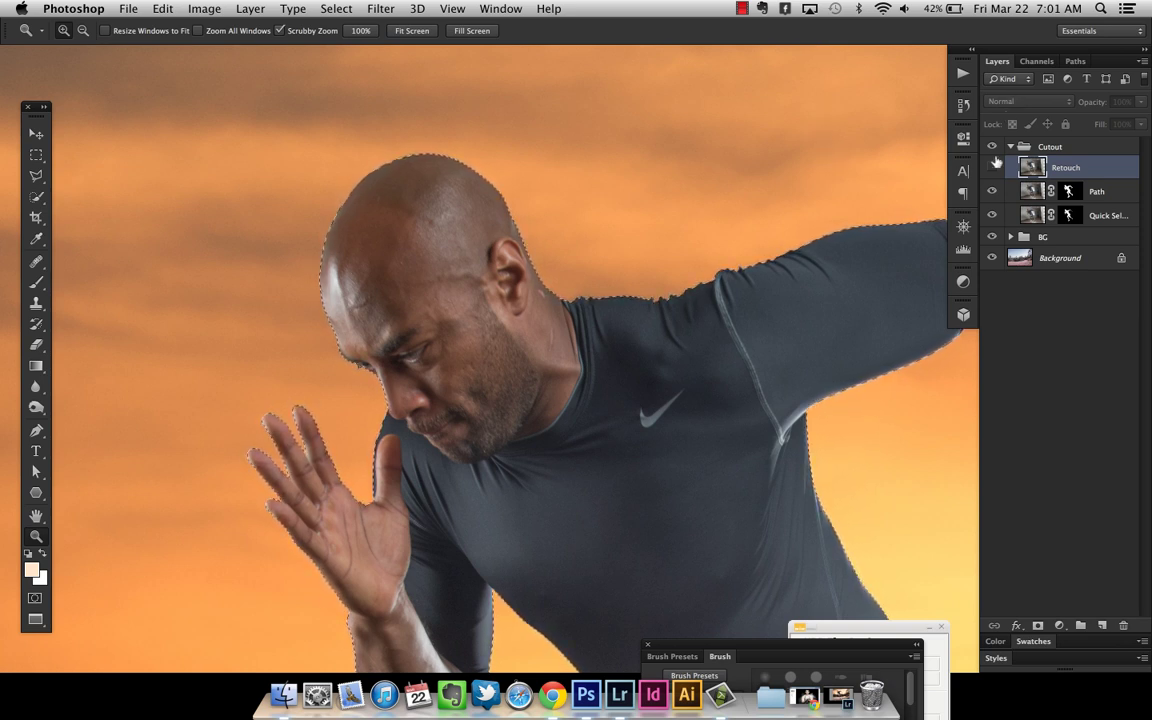
- Show the Retouch layer and mask it with the runner selection, then delete the old Path and Quick Selection layers
{"action": "left_click", "coordinate": [991, 167]}
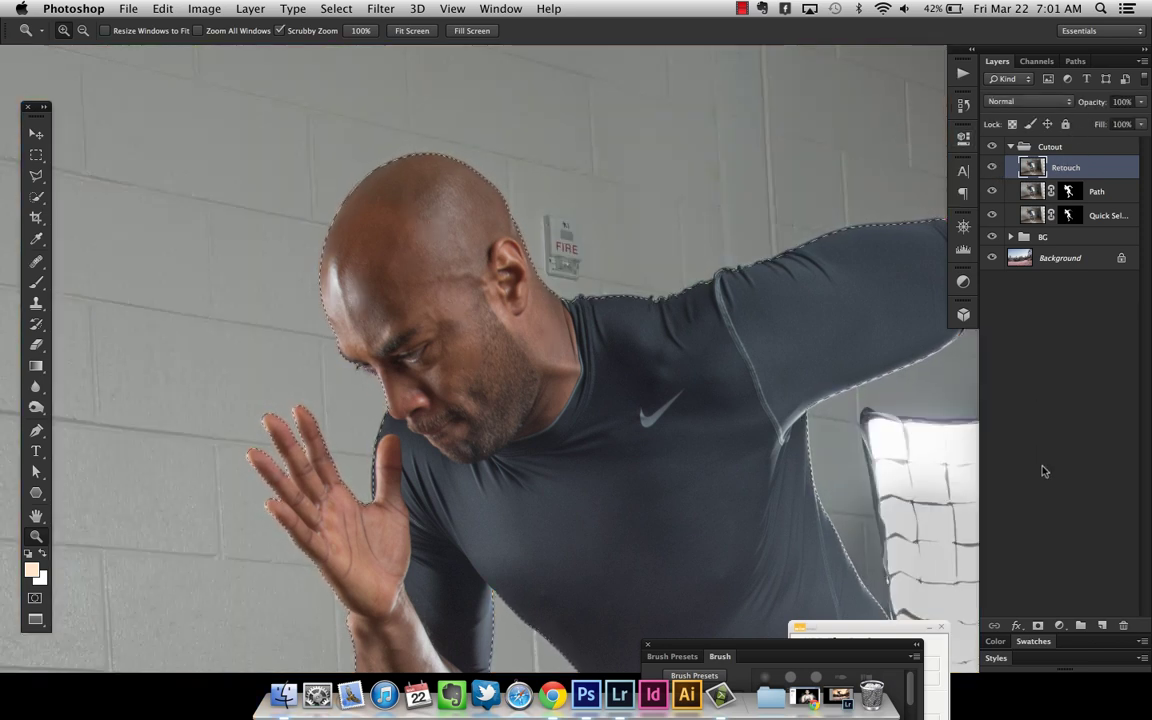
{"action": "left_click", "coordinate": [1037, 625]}
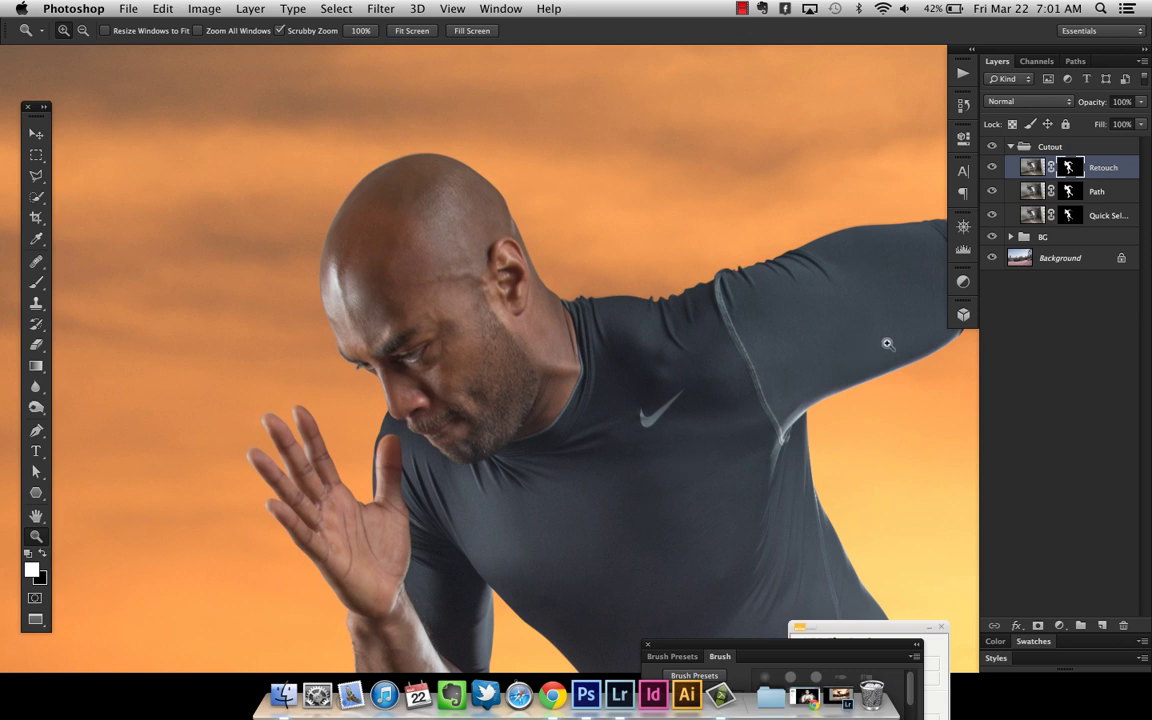
{"action": "left_click", "coordinate": [1005, 191]}
{"action": "left_click", "coordinate": [1100, 215], "text": "shift"}
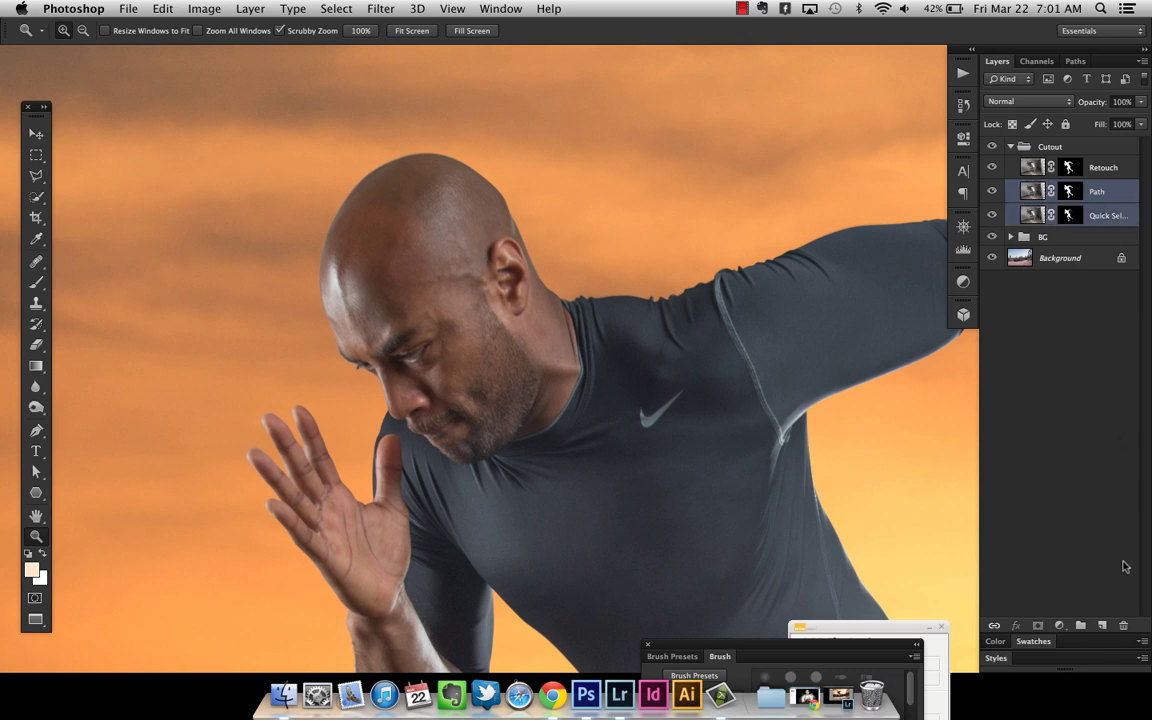
{"action": "left_click", "coordinate": [1124, 627]}
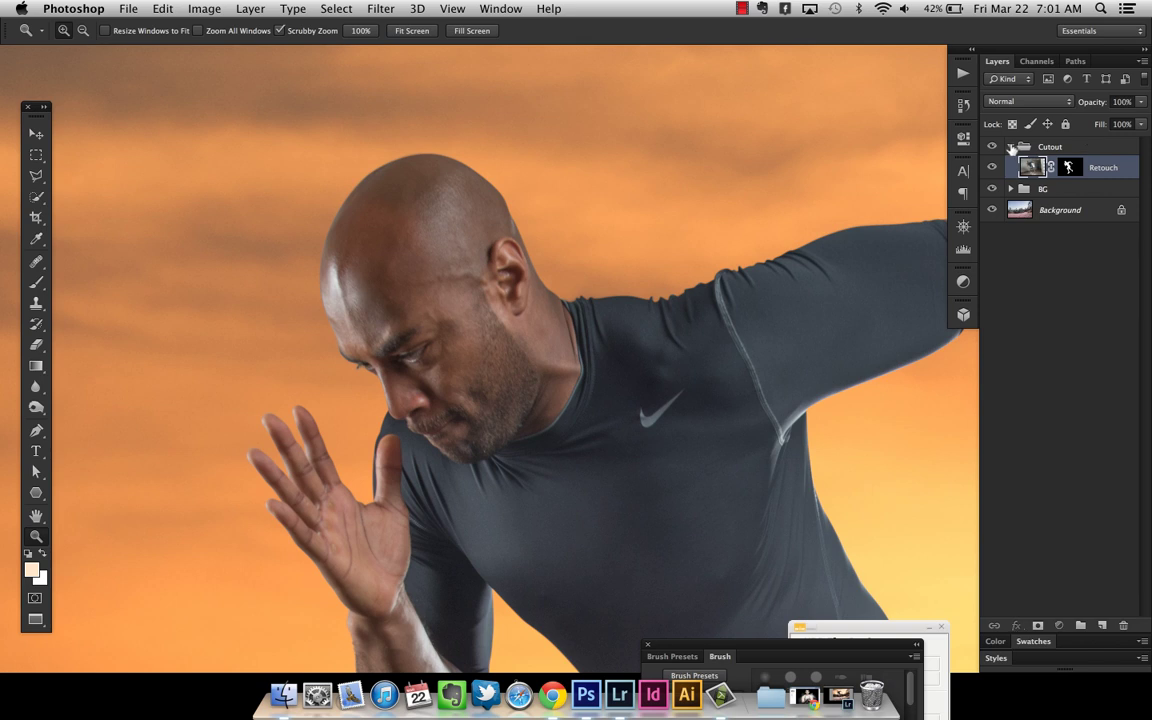
{"action": "key", "text": "BackSpace"}
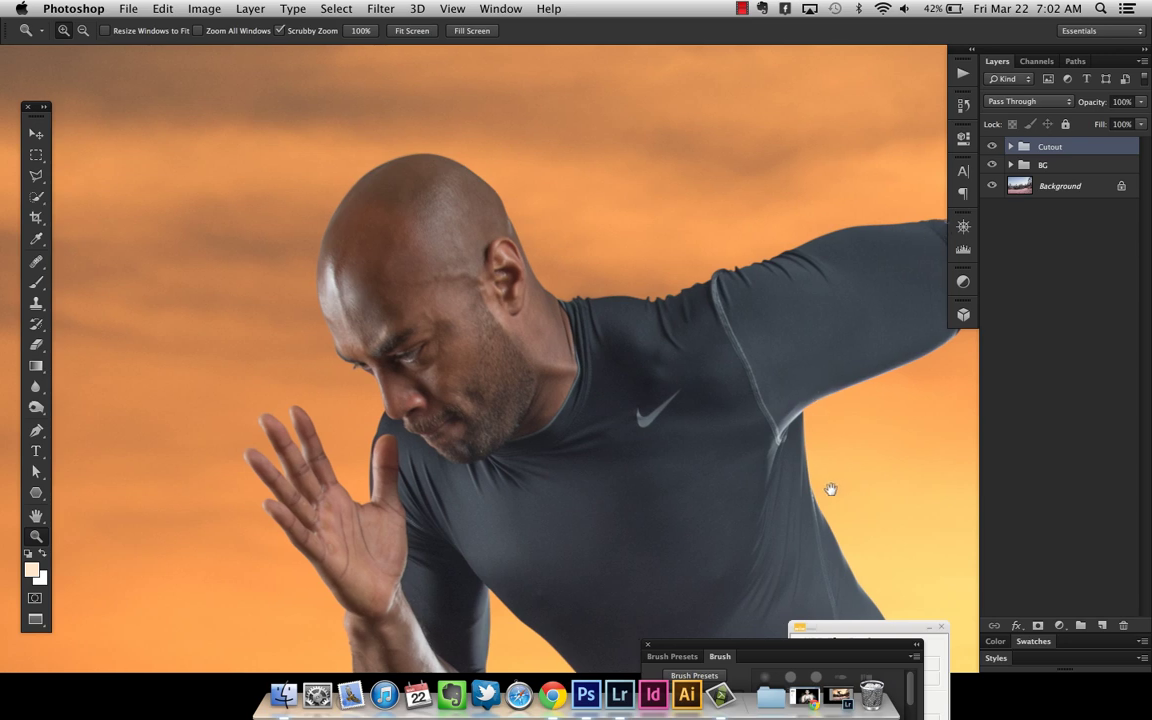
- Rename the masked Retouch layer inside the Cutout group as Cutout
{"action": "left_click_drag", "start_coordinate": [830, 489], "coordinate": [768, 330]}
{"action": "key", "text": "super+minus"}
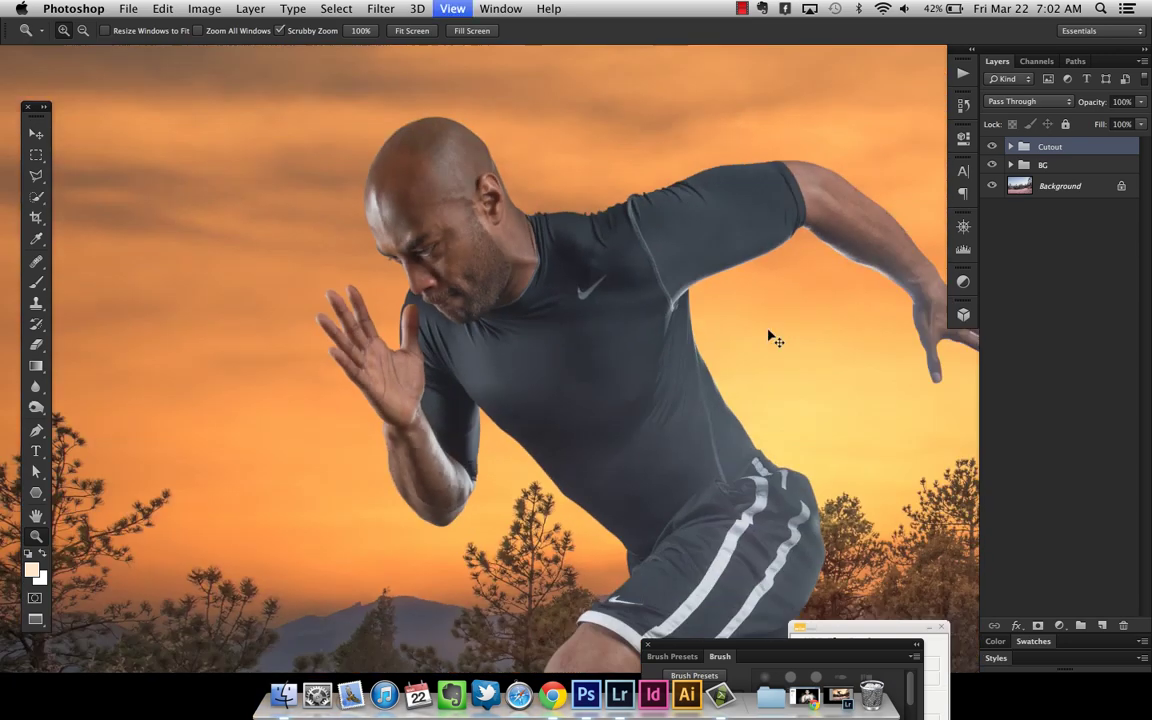
{"action": "key", "text": "super+minus"}
{"action": "key", "text": "super+minus"}
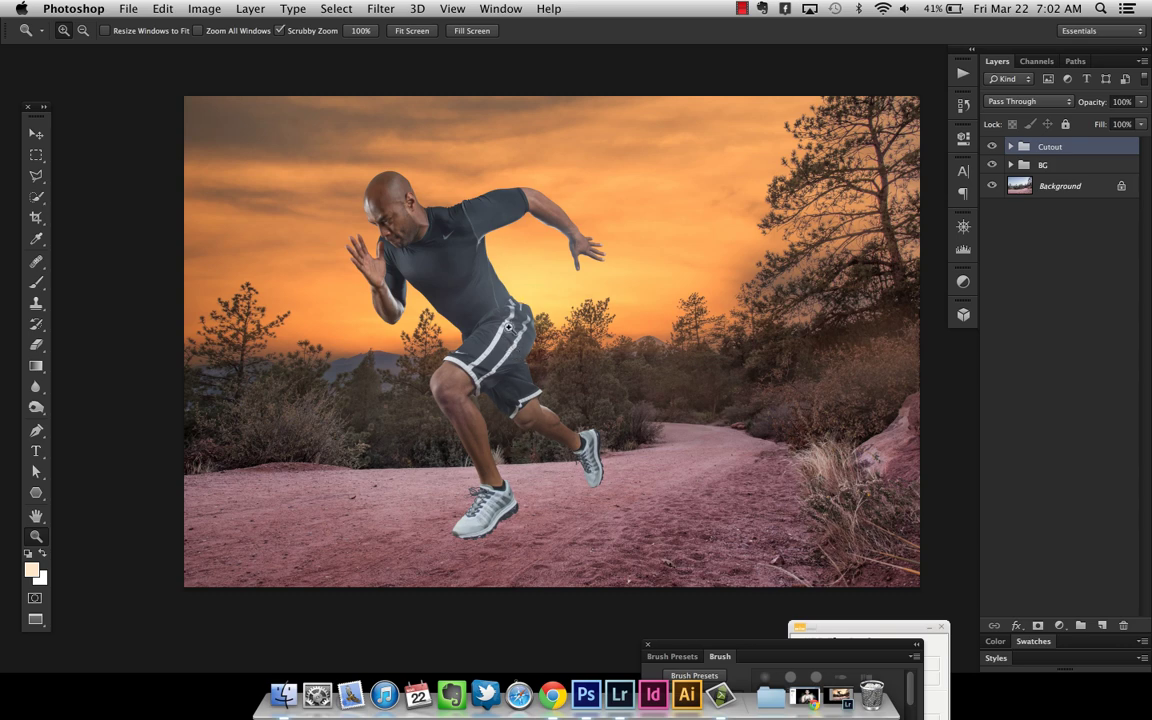
{"action": "left_click", "coordinate": [1010, 146]}
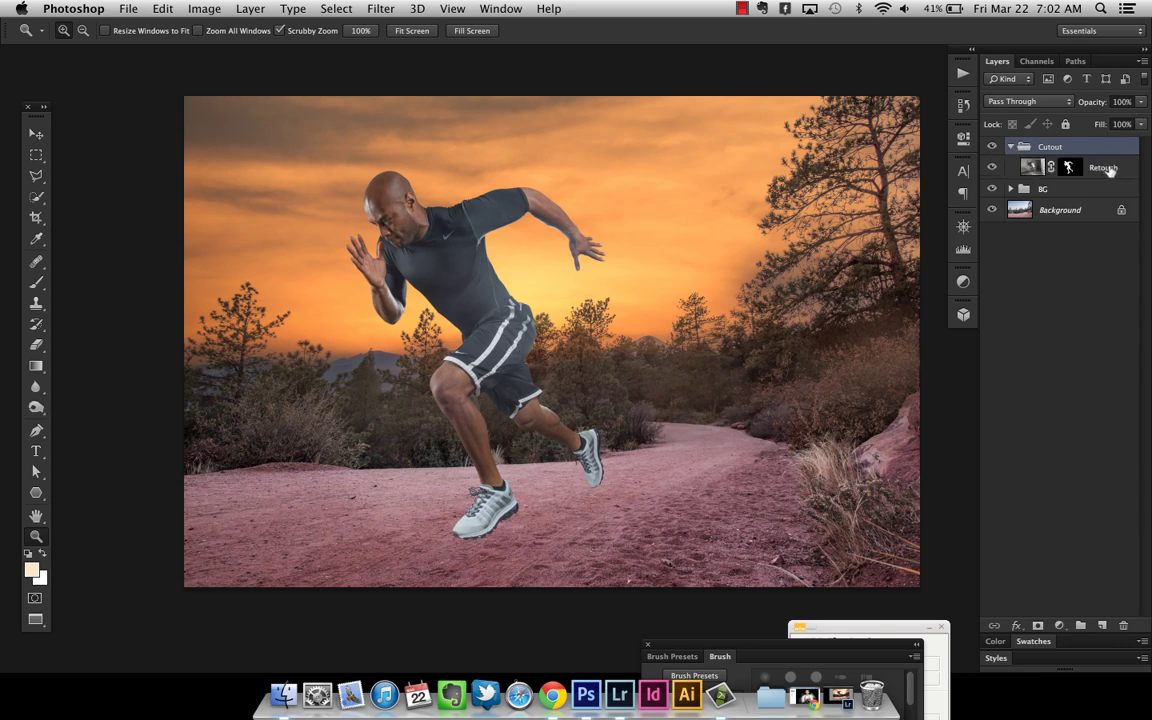
{"action": "double_click", "coordinate": [1105, 167]}
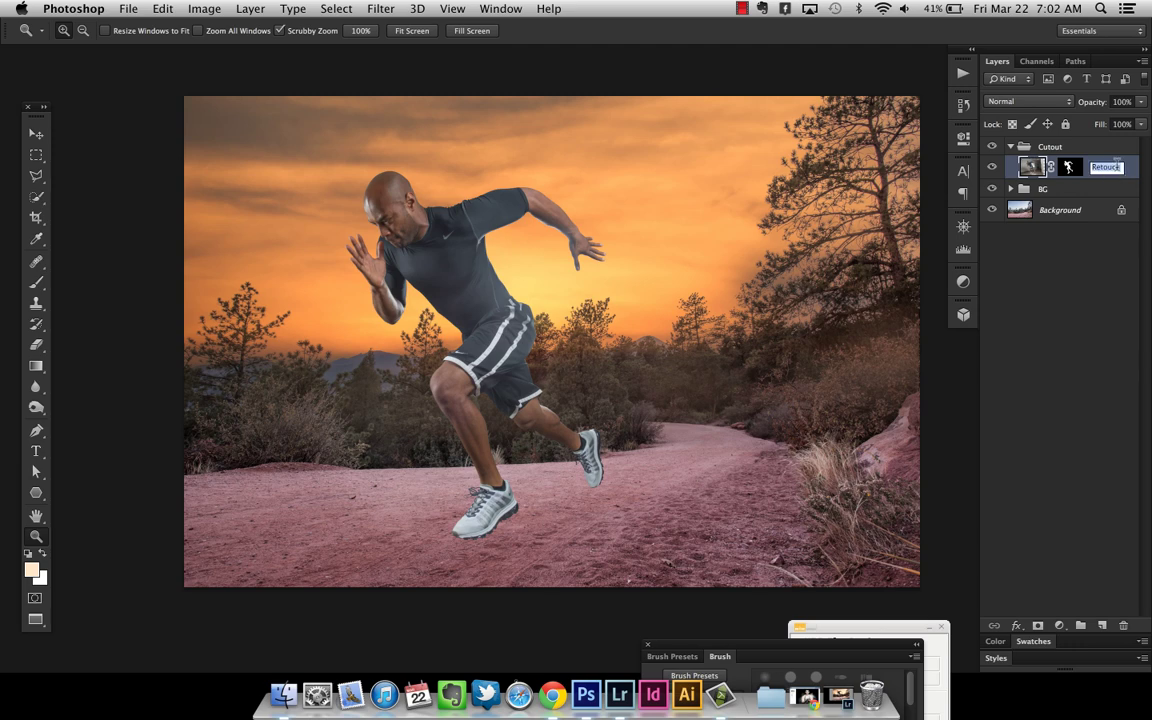
{"action": "type", "text": "Cutout"}
{"action": "key", "text": "Return"}
- Duplicate the Cutout layer, name the copy Shadow and place it directly below the Cutout layer
{"action": "key", "text": "super+j"}
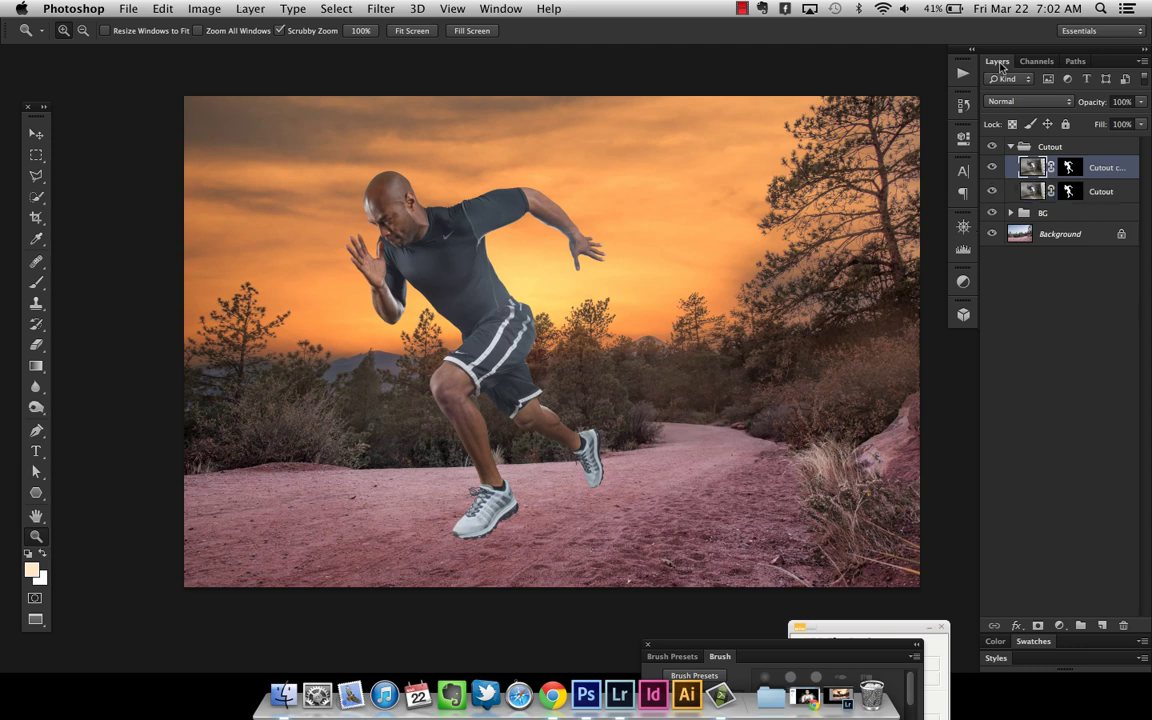
{"action": "double_click", "coordinate": [1105, 170]}
{"action": "key", "text": "Return"}
{"action": "left_click_drag", "start_coordinate": [1077, 188], "coordinate": [1000, 192]}
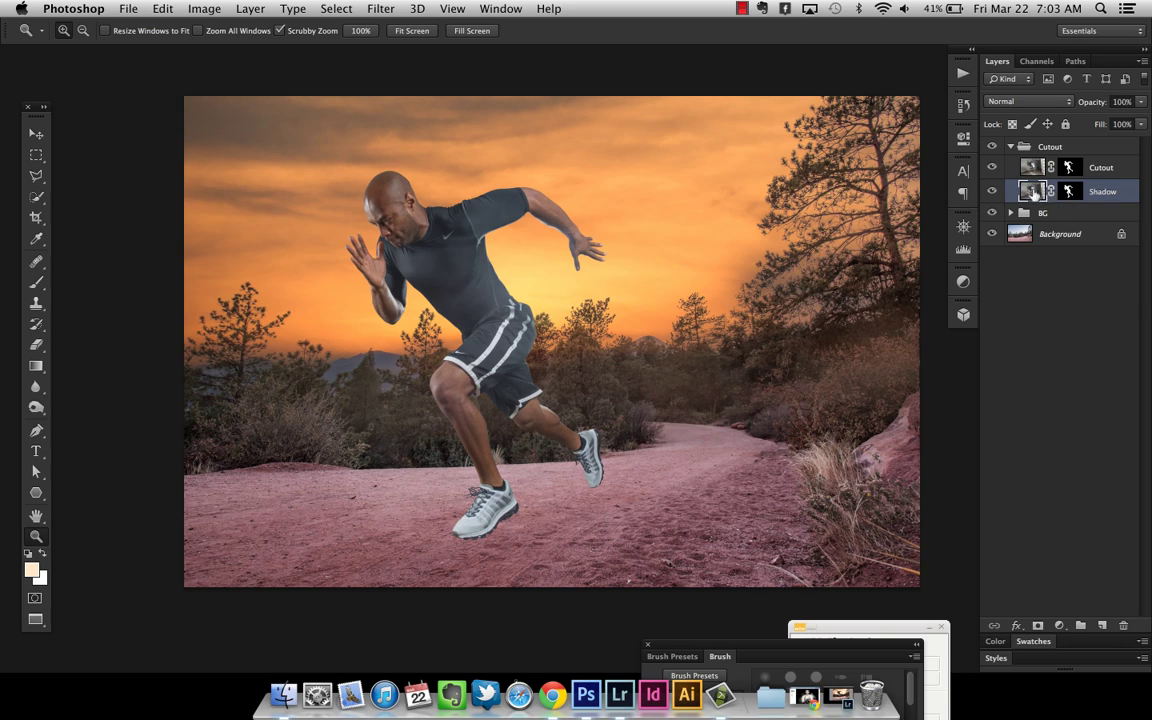
- Fill the Shadow layer's image with black in Normal mode at 100% opacity
{"action": "left_click", "coordinate": [150, 9]}
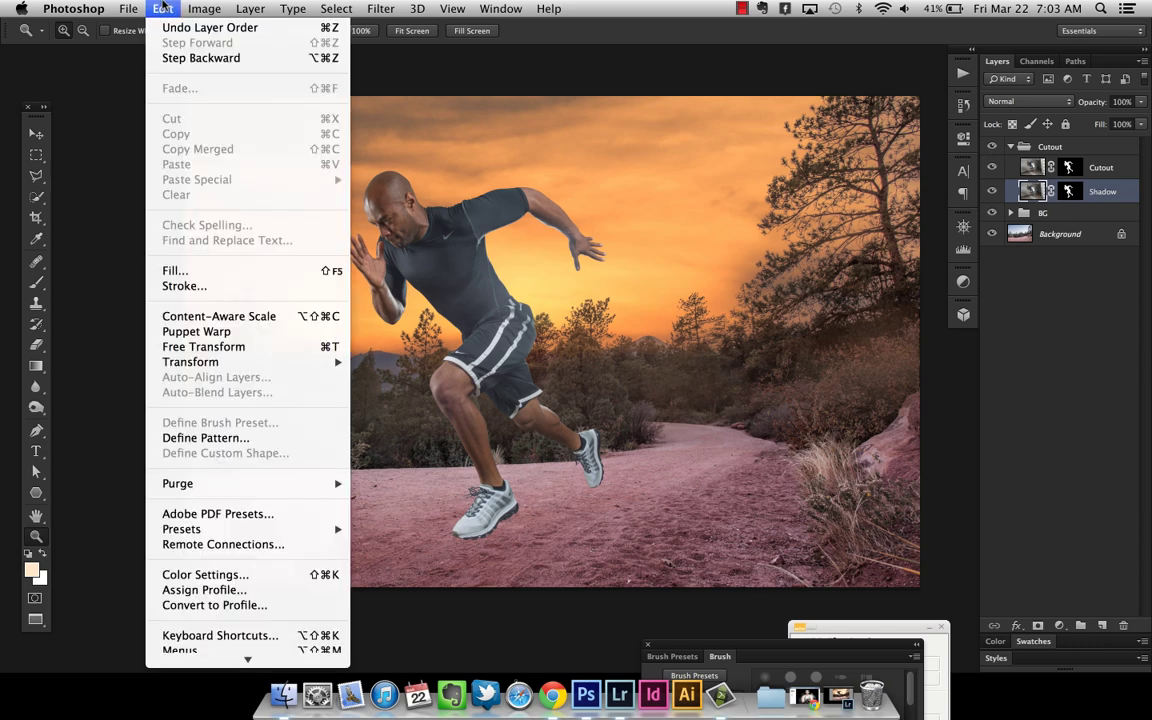
{"action": "left_click", "coordinate": [186, 245]}
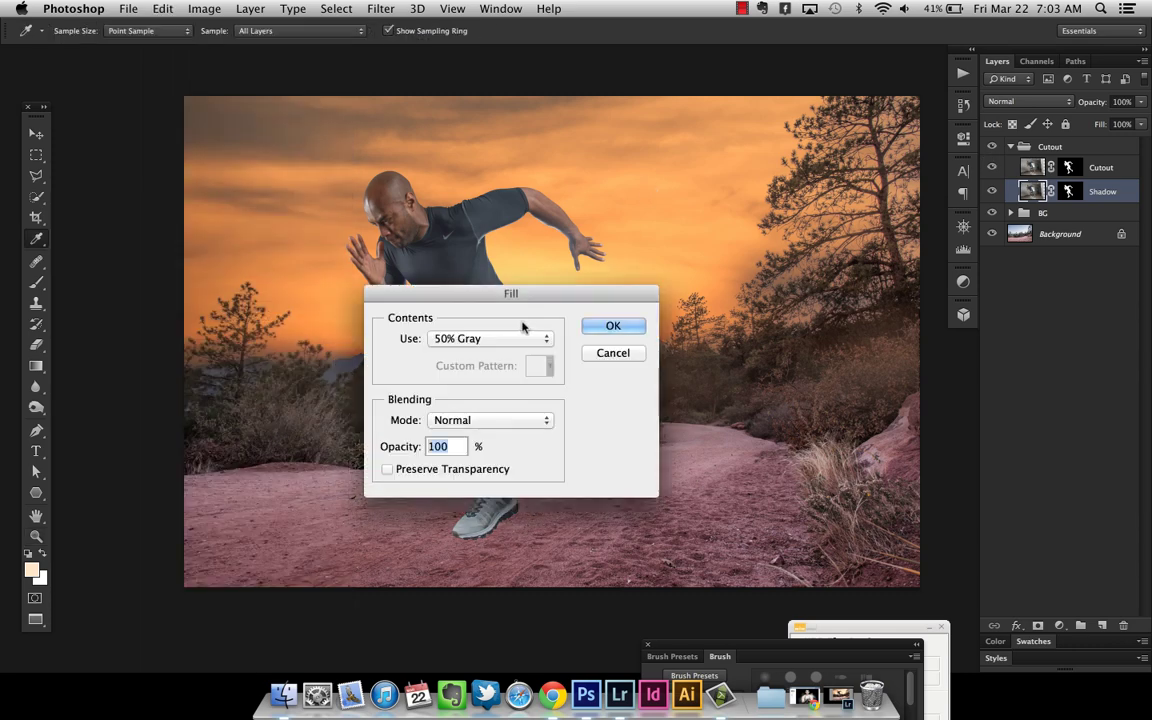
{"action": "left_click", "coordinate": [451, 340]}
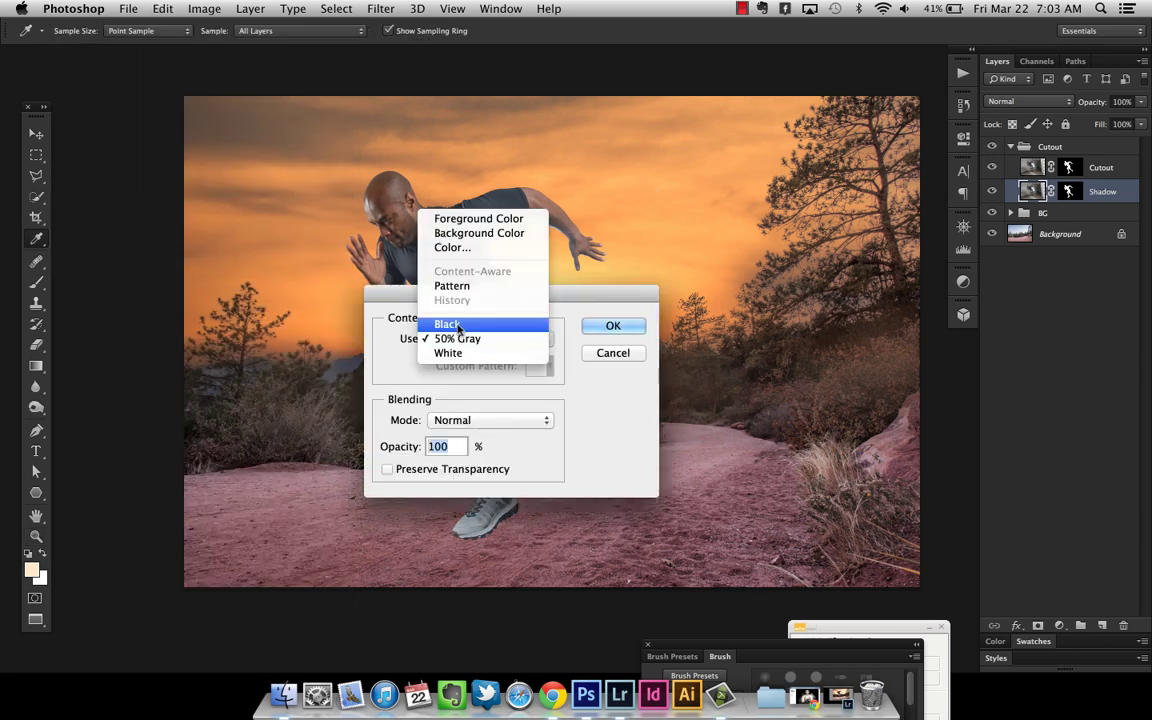
{"action": "left_click", "coordinate": [447, 324]}
{"action": "left_click", "coordinate": [613, 325]}
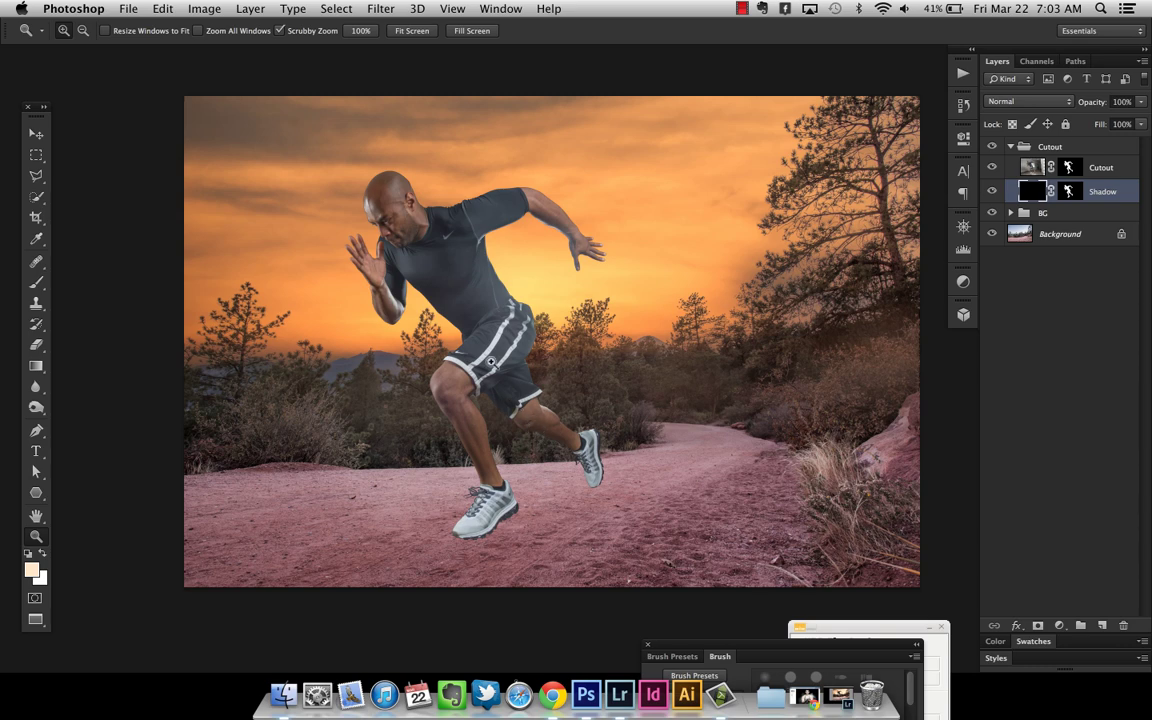
- Flip the Shadow layer vertically and activate the Move tool for positioning the silhouette
{"action": "left_click", "coordinate": [165, 9]}
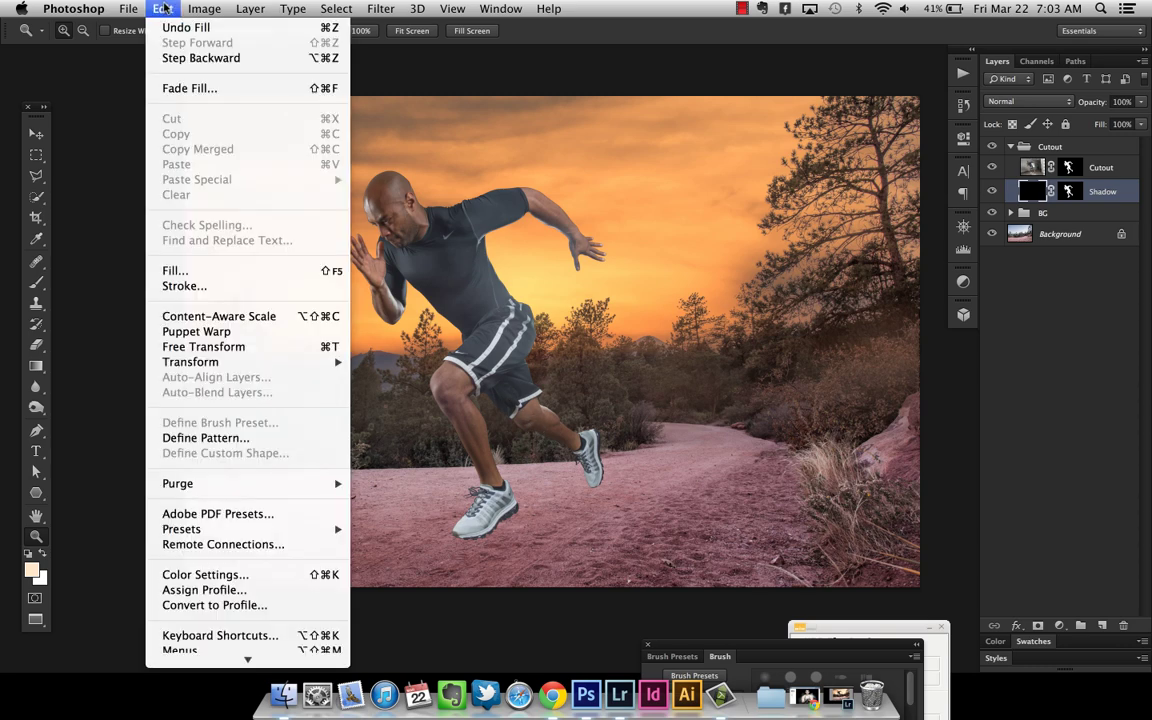
{"action": "left_click", "coordinate": [165, 9]}
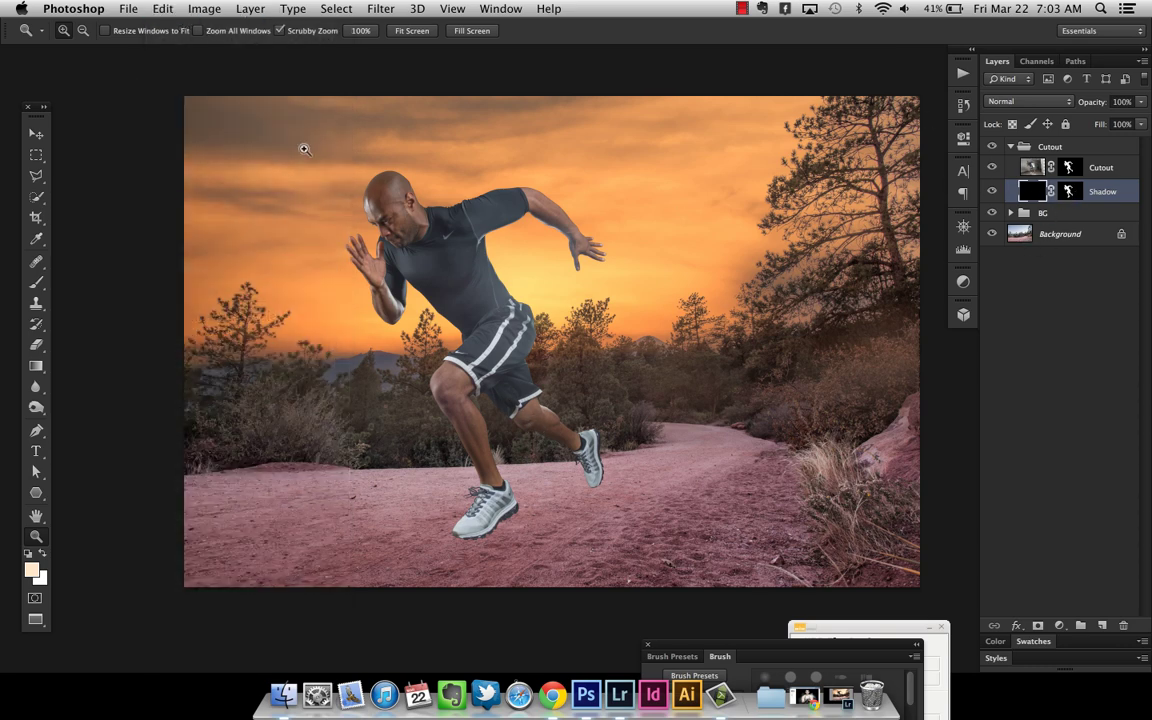
{"action": "left_click", "coordinate": [162, 9]}
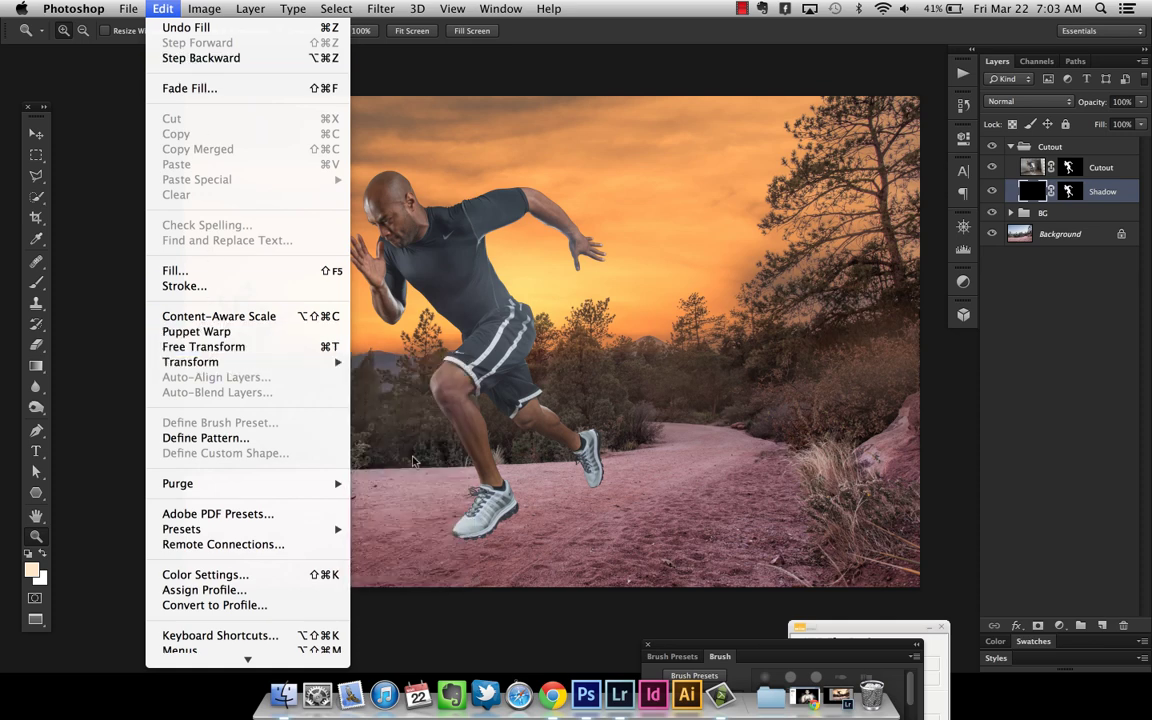
{"action": "mouse_move", "coordinate": [320, 362]}
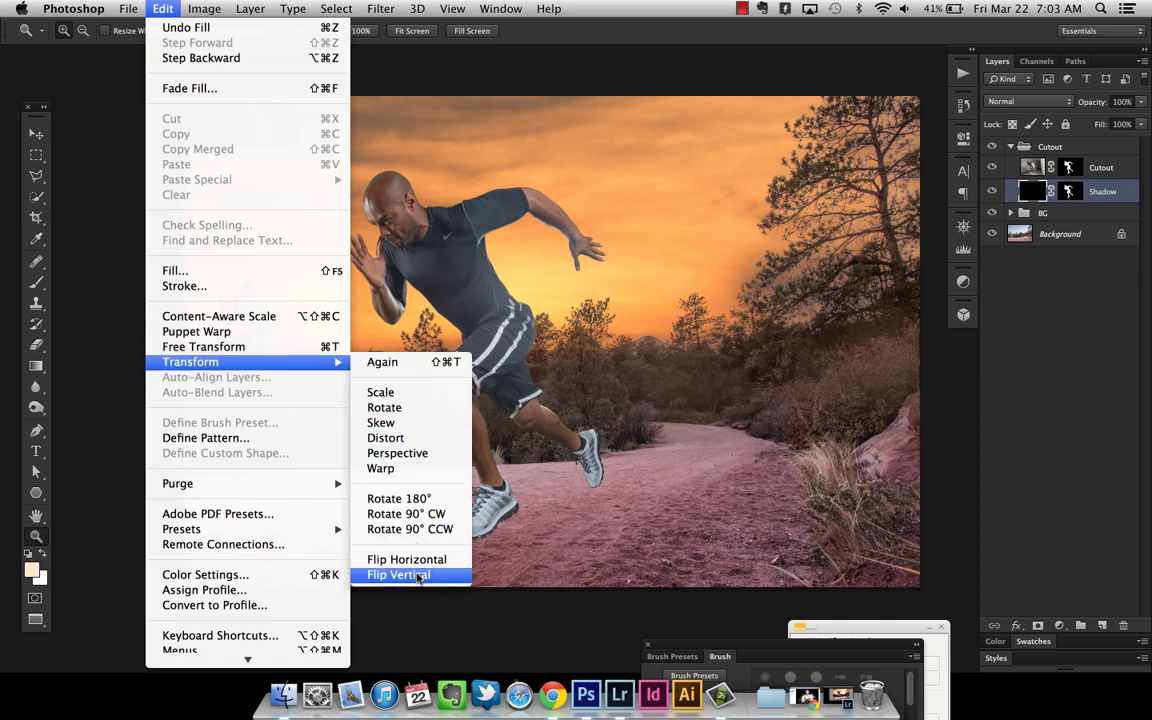
{"action": "left_click", "coordinate": [418, 577]}
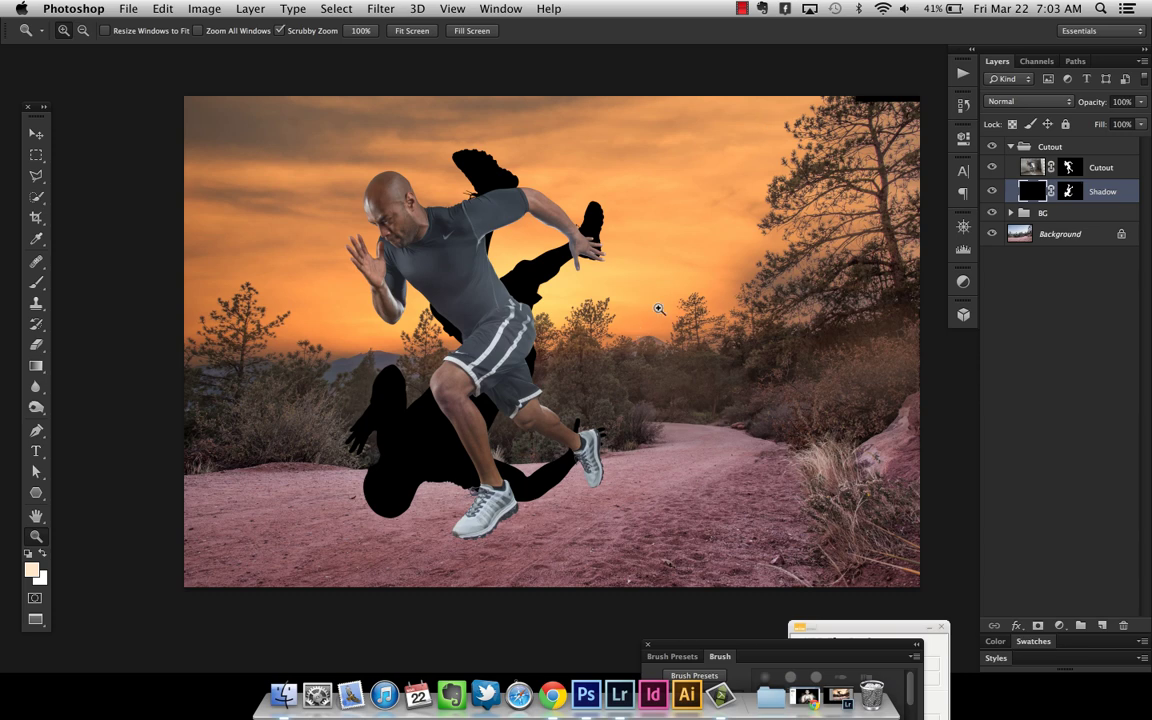
{"action": "scroll", "coordinate": [659, 309], "scroll_direction": "right", "scroll_amount": 3}
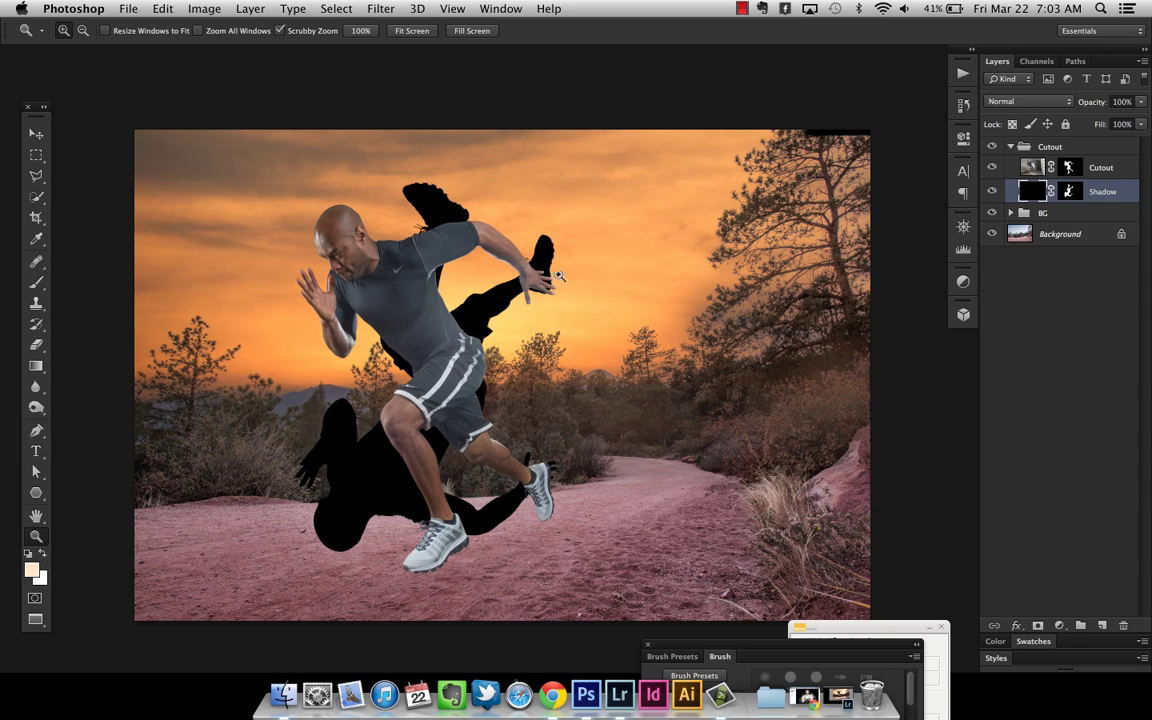
{"action": "left_click", "coordinate": [36, 134]}
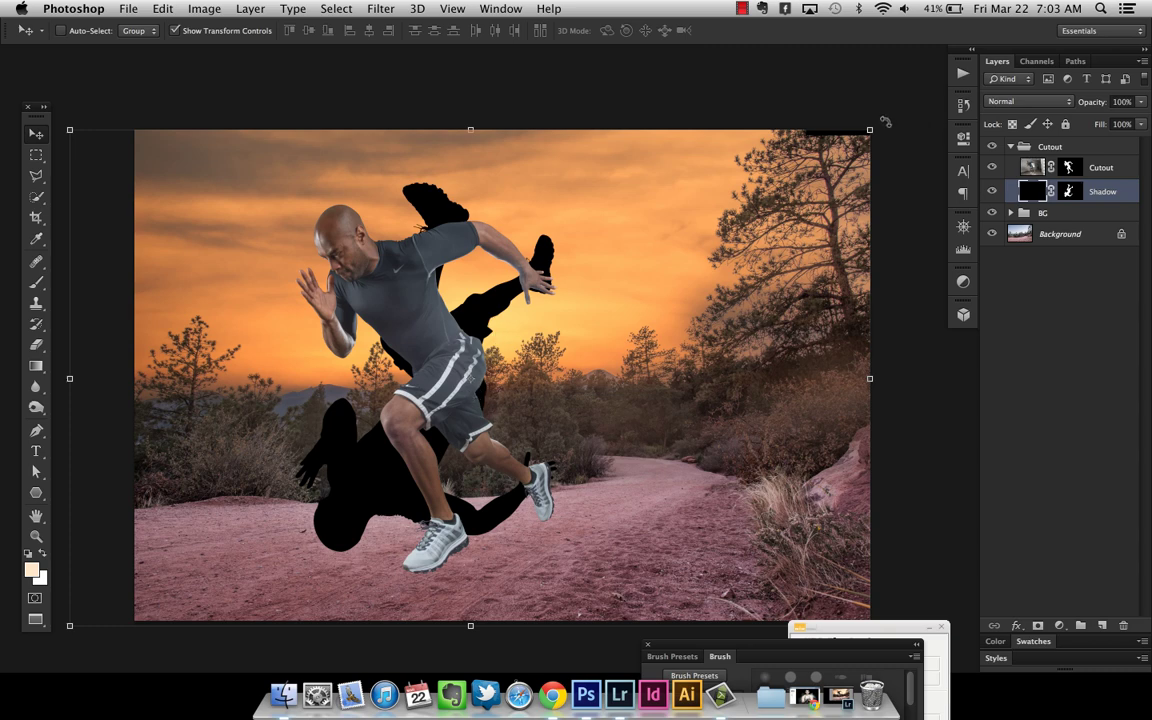
- Rotate the Shadow silhouette to about -46.3° and move it below the runner so its feet sit under his shoes
{"action": "left_click_drag", "start_coordinate": [886, 118], "coordinate": [745, 131]}
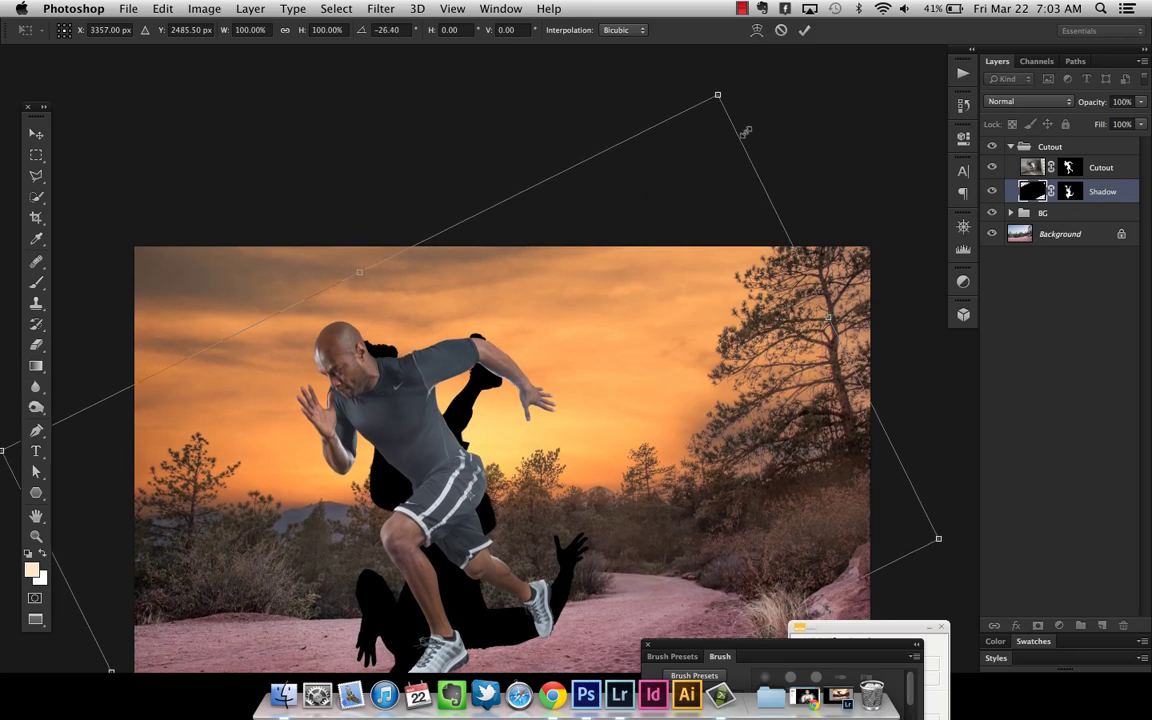
{"action": "key", "text": "super+minus"}
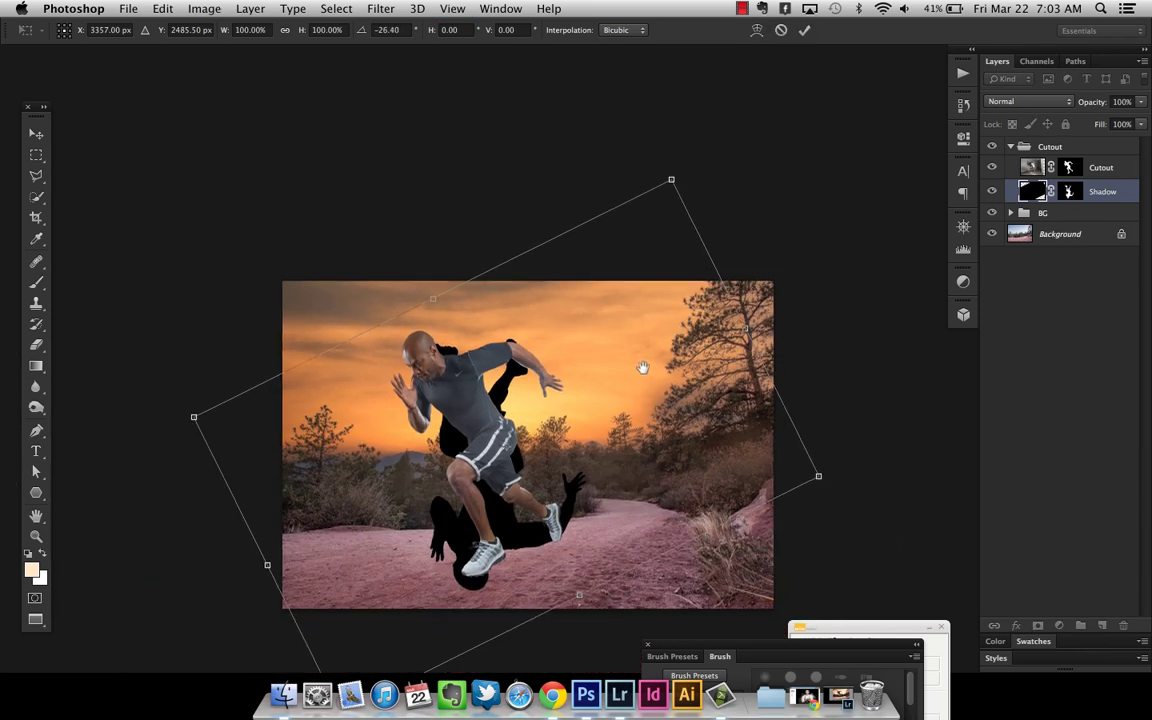
{"action": "left_click_drag", "start_coordinate": [643, 368], "coordinate": [645, 260]}
{"action": "left_click_drag", "start_coordinate": [633, 349], "coordinate": [655, 554]}
{"action": "left_click_drag", "start_coordinate": [705, 236], "coordinate": [615, 188]}
{"action": "left_click_drag", "start_coordinate": [627, 453], "coordinate": [676, 436]}
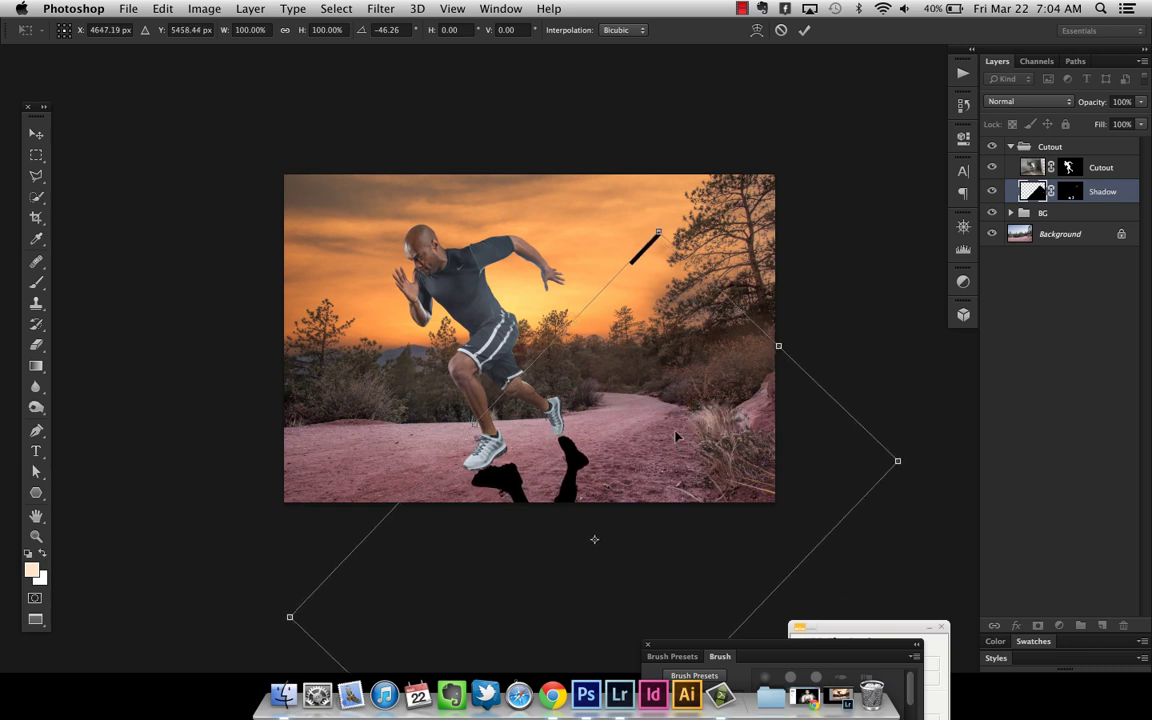
{"action": "key", "text": "Left"}
{"action": "key", "text": "Left"}
{"action": "key", "text": "Left"}
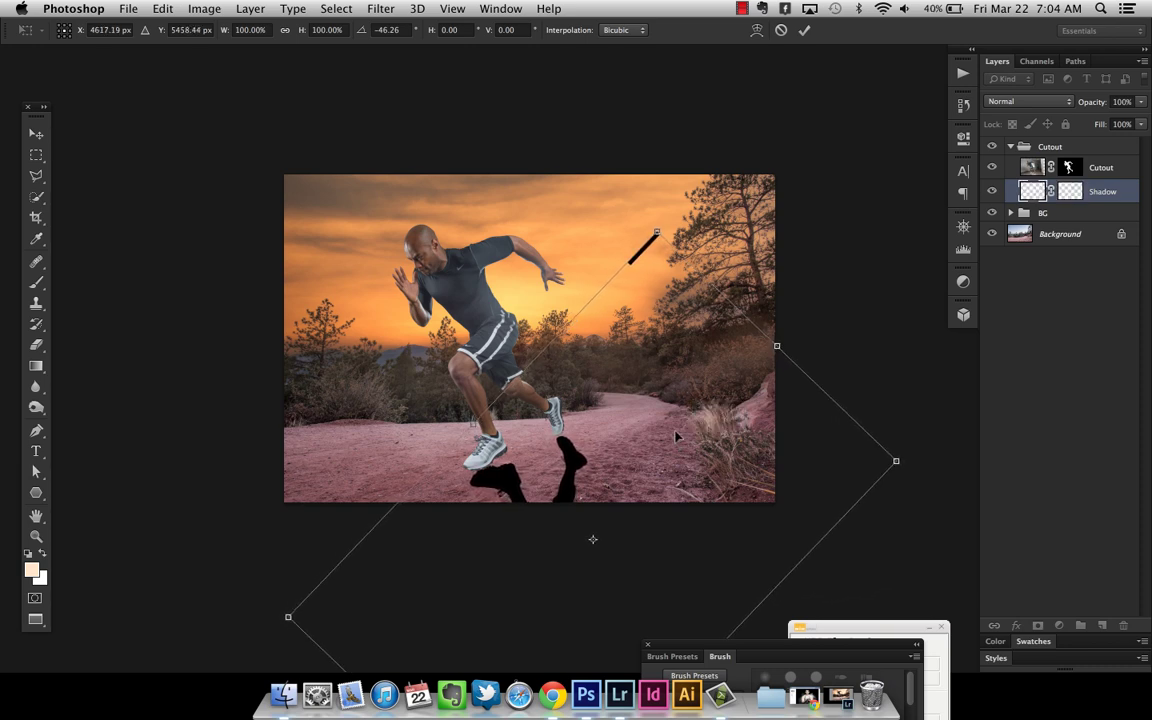
- Fine-tune the shadow's rotation to about -51.4°, align its toe with the runner's rear shoe and apply the transform
{"action": "key", "text": "super+equal"}
{"action": "key", "text": "super+equal"}
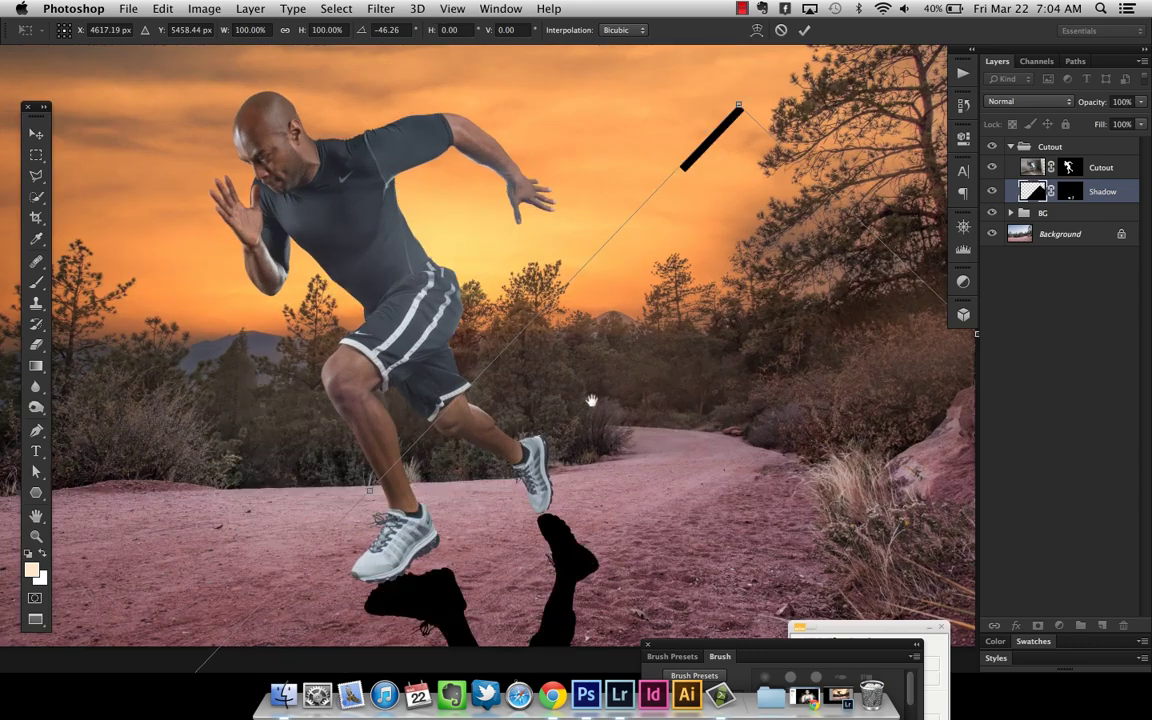
{"action": "scroll", "coordinate": [630, 530], "scroll_direction": "down", "scroll_amount": 3}
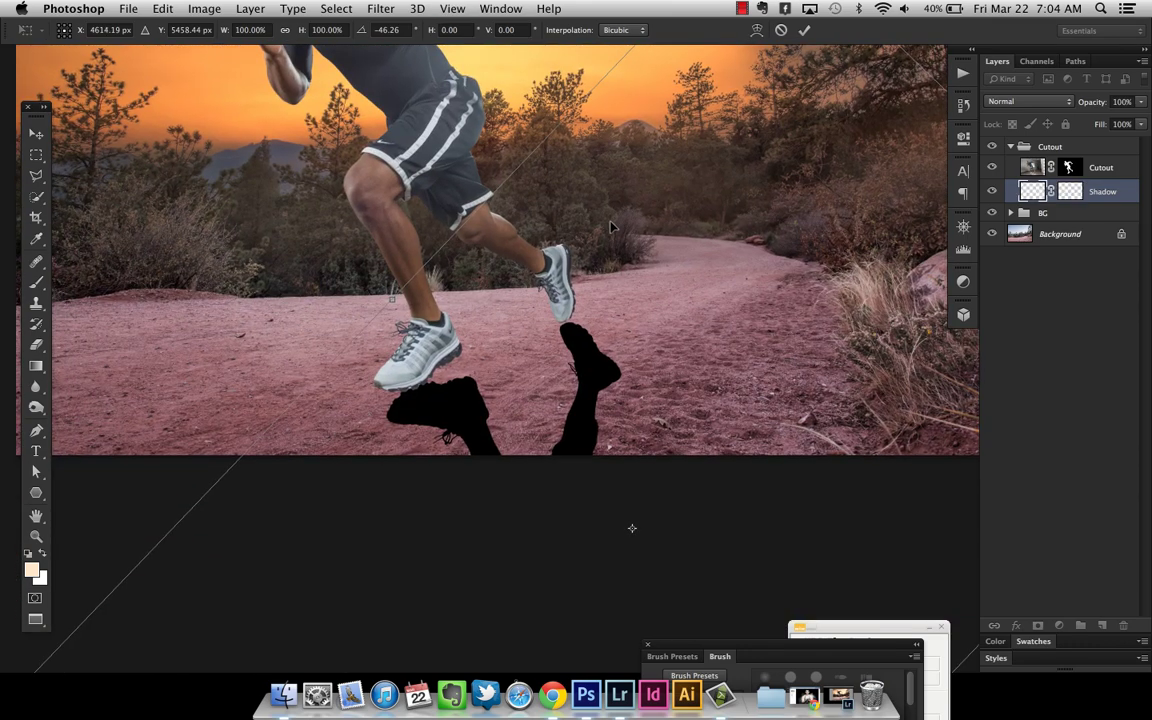
{"action": "left_click_drag", "start_coordinate": [632, 528], "coordinate": [631, 529]}
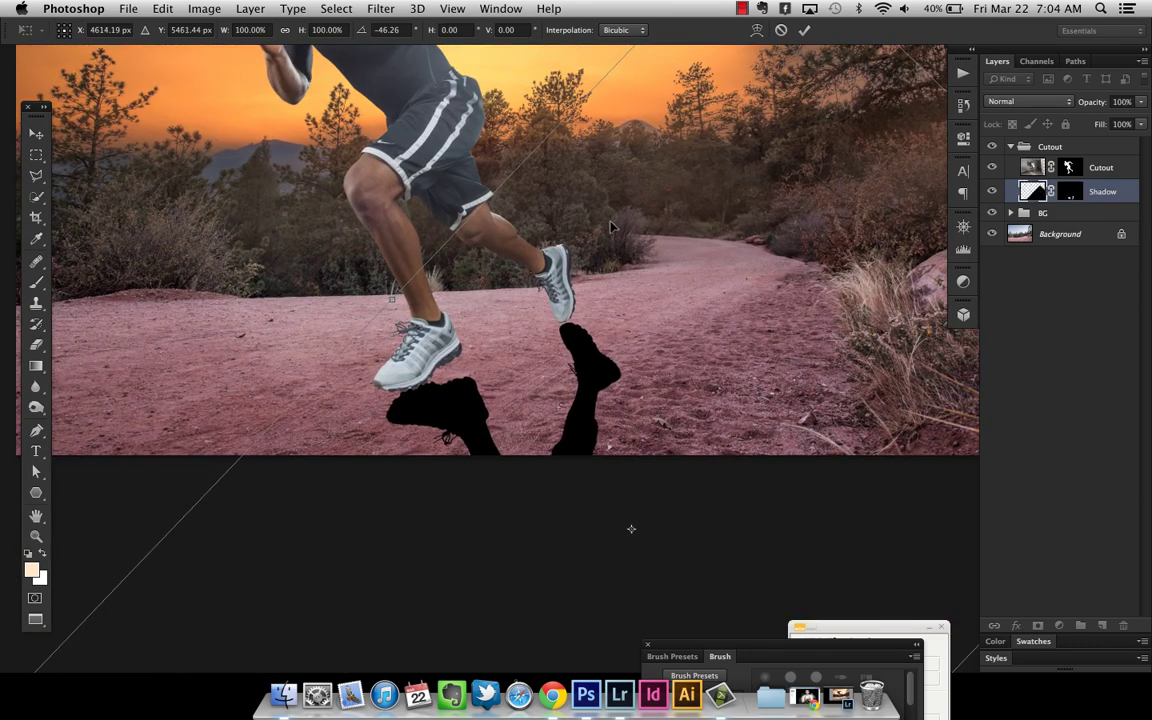
{"action": "left_click_drag", "start_coordinate": [391, 234], "coordinate": [354, 254]}
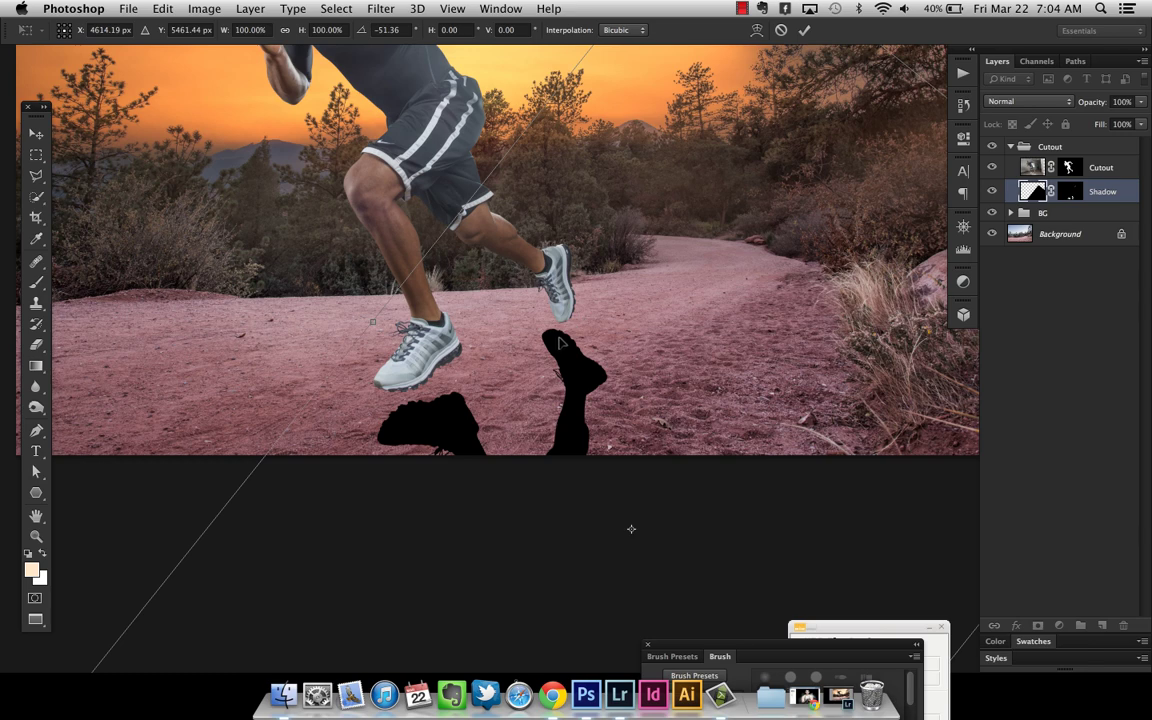
{"action": "left_click_drag", "start_coordinate": [560, 343], "coordinate": [572, 333]}
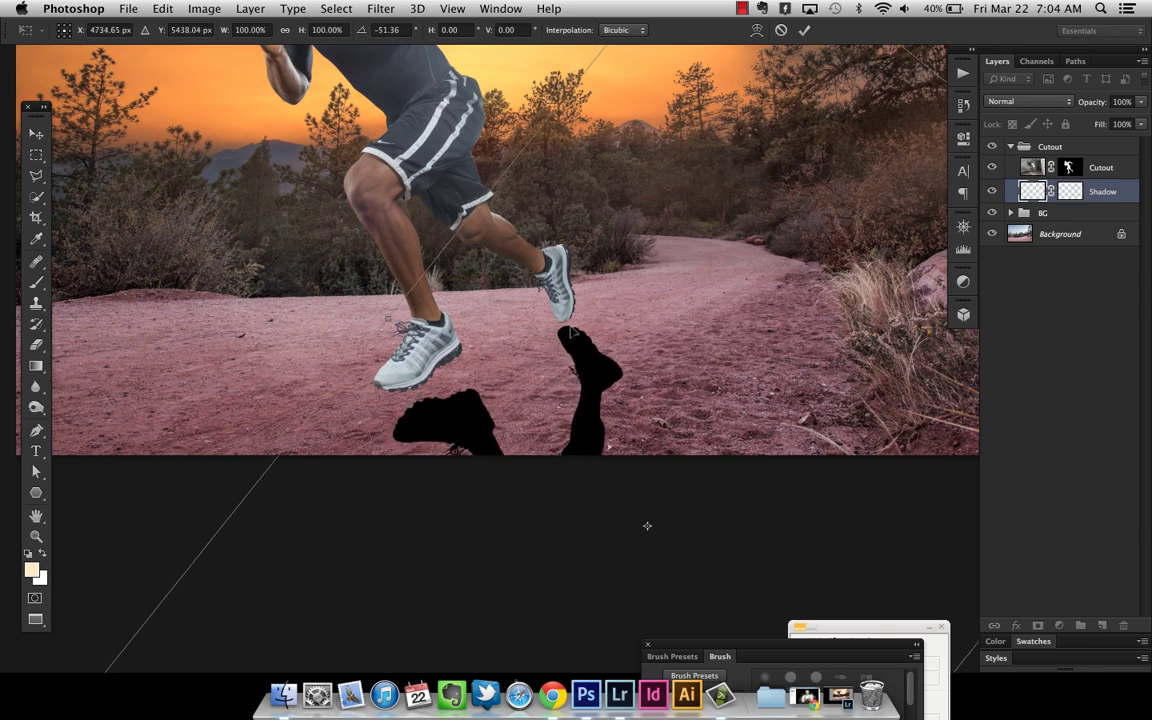
{"action": "left_click_drag", "start_coordinate": [647, 526], "coordinate": [649, 523]}
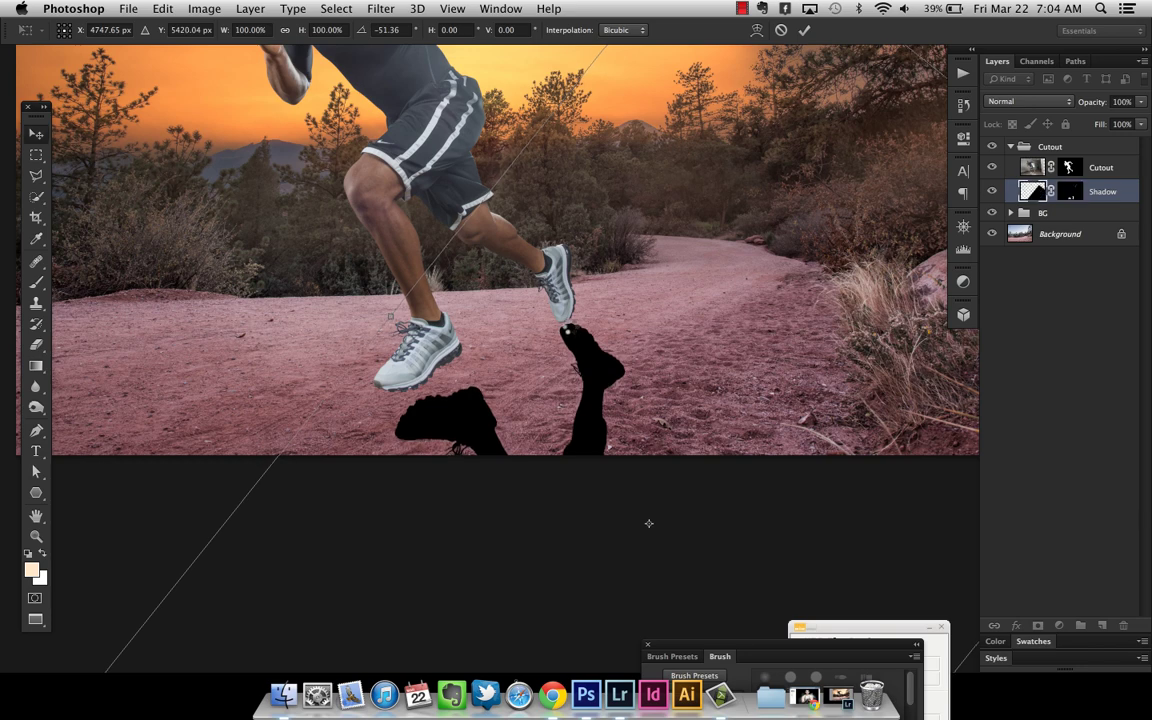
{"action": "key", "text": "Return"}
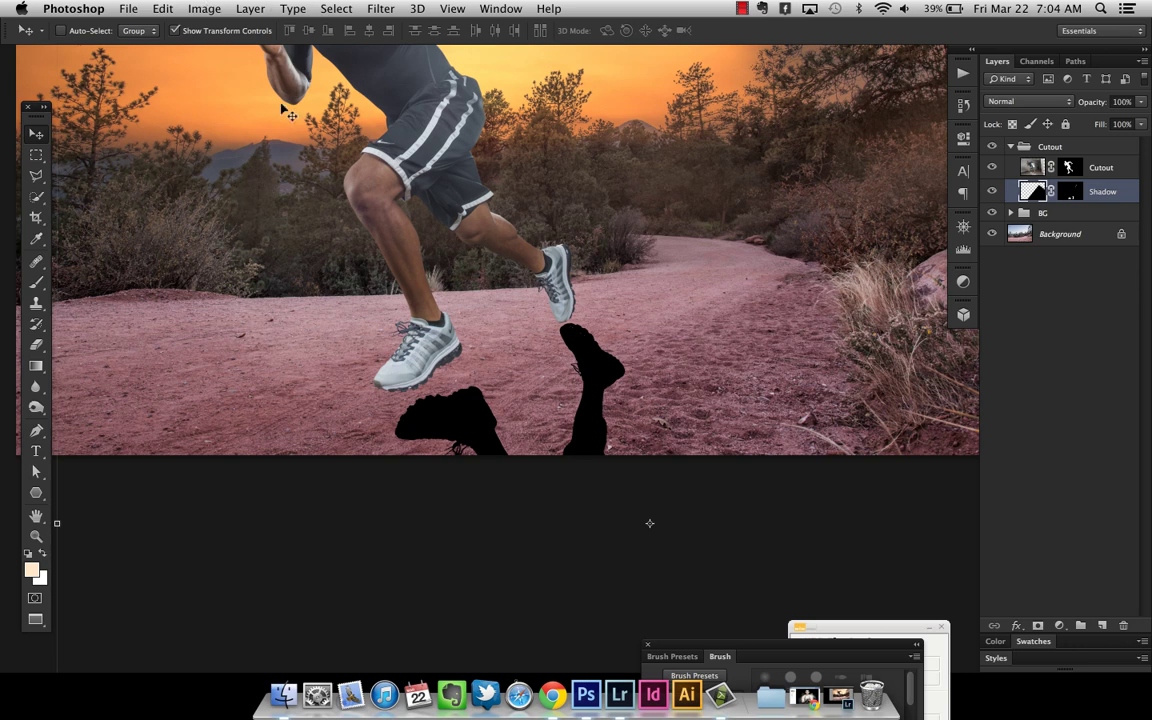
{"action": "left_click", "coordinate": [162, 8]}
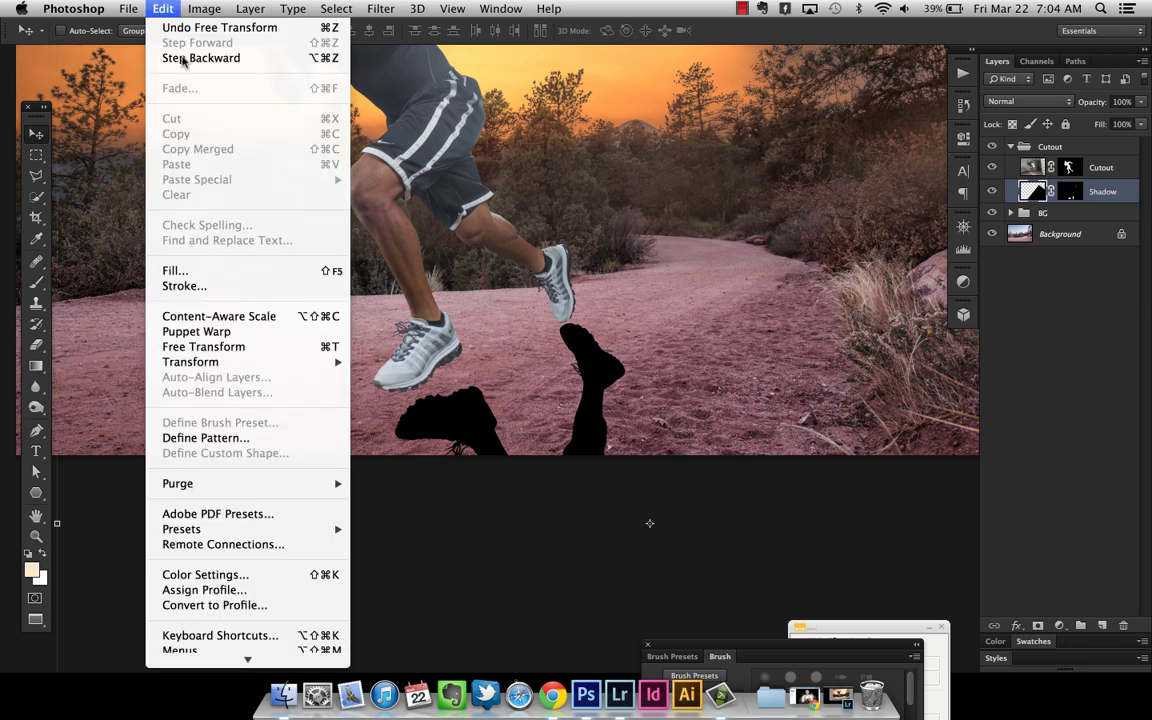
{"action": "mouse_move", "coordinate": [250, 361]}
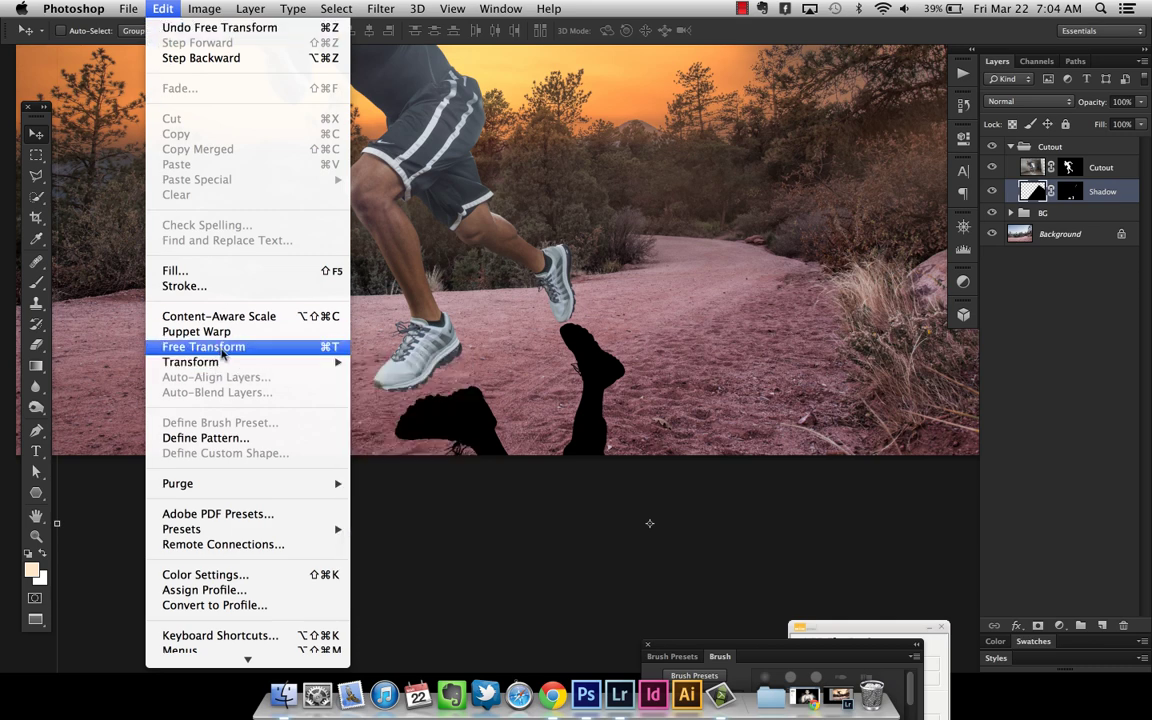
{"action": "left_click", "coordinate": [157, 12]}
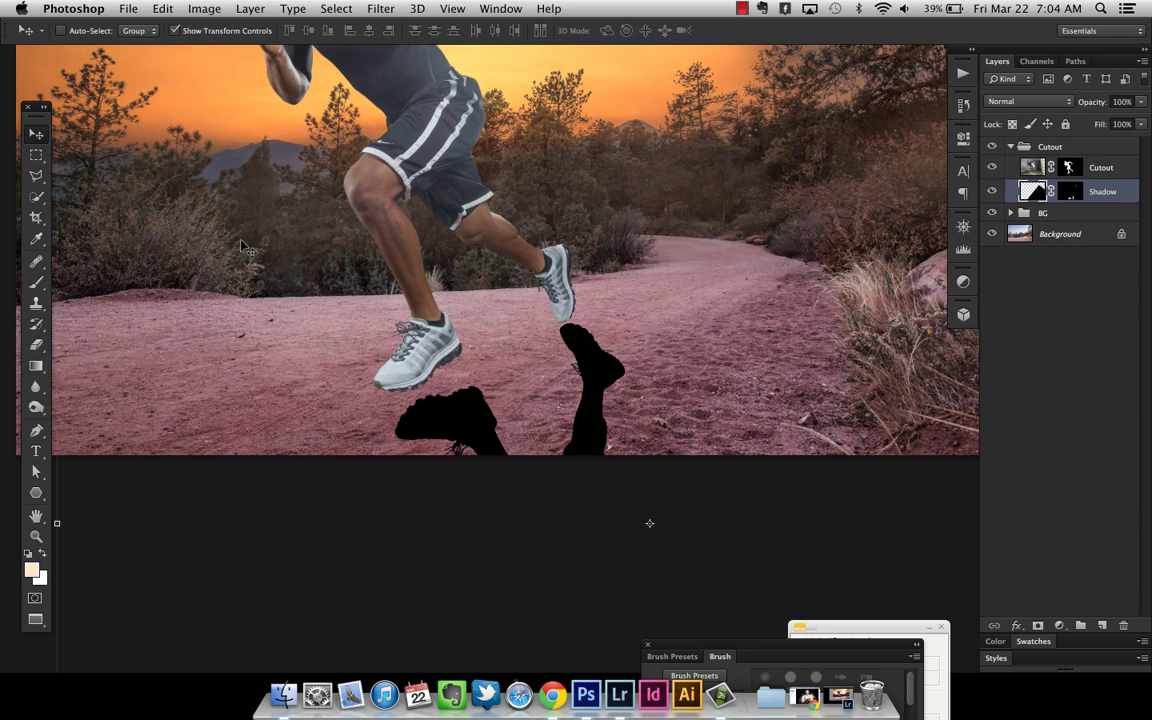
- Remove the stray black bar in the sky from the Shadow layer's mask using a rectangular selection
{"action": "key", "text": "super+0"}
{"action": "key", "text": "super+minus"}
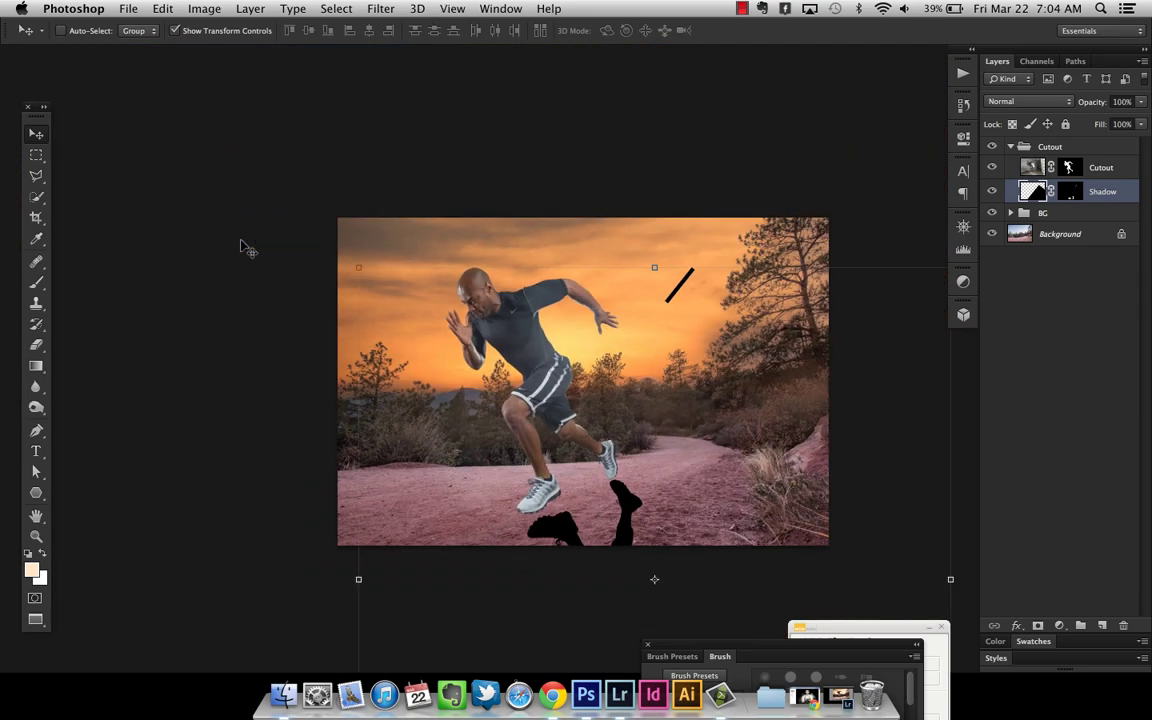
{"action": "key", "text": "super+equal"}
{"action": "scroll", "coordinate": [240, 240], "scroll_direction": "down", "scroll_amount": 2}
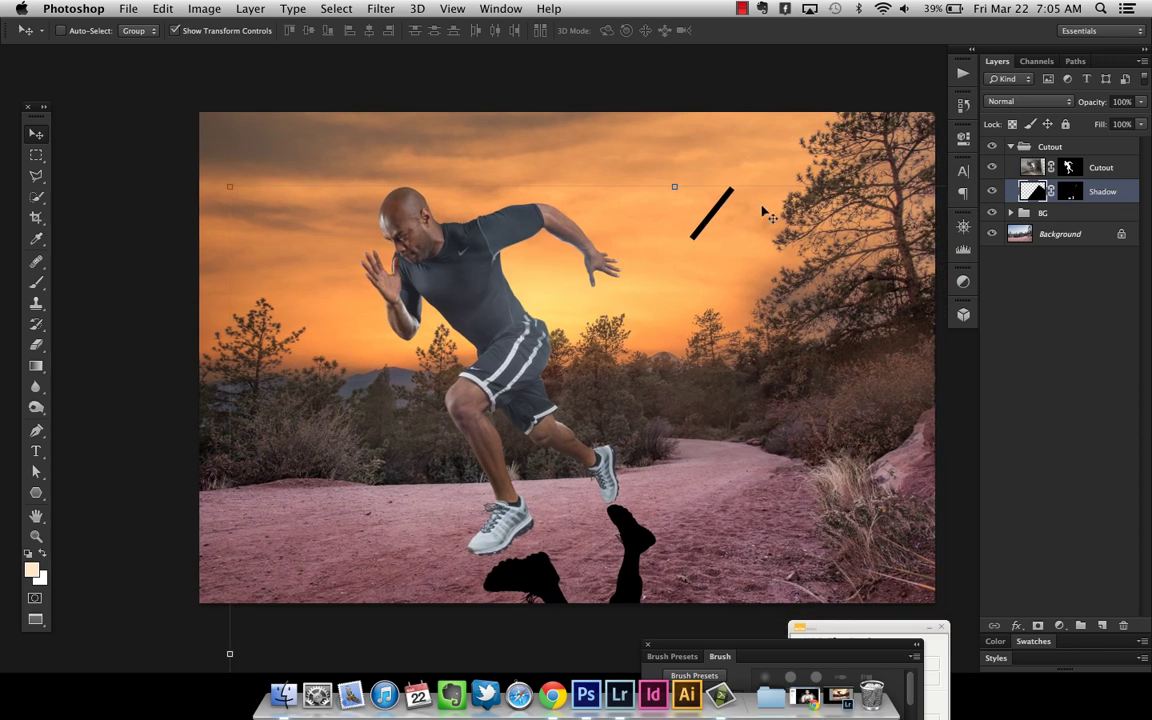
{"action": "left_click", "coordinate": [1070, 192]}
{"action": "key", "text": "m"}
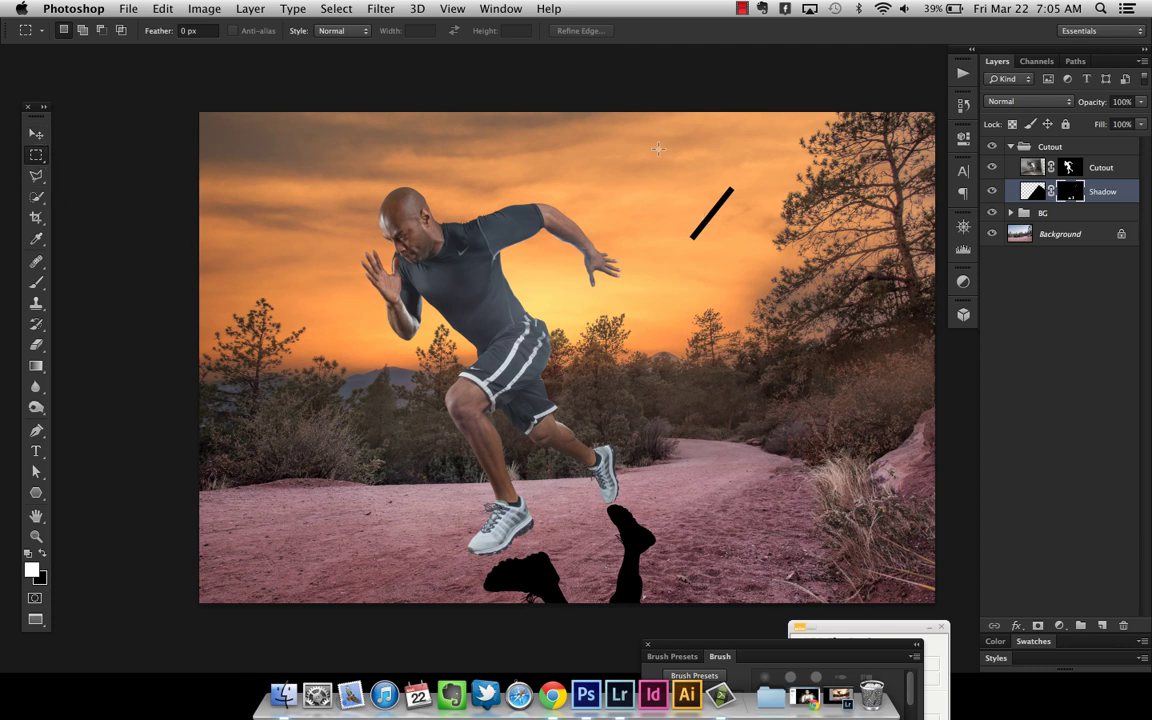
{"action": "left_click_drag", "start_coordinate": [658, 150], "coordinate": [783, 287]}
{"action": "key", "text": "Delete"}
{"action": "key", "text": "super+d"}
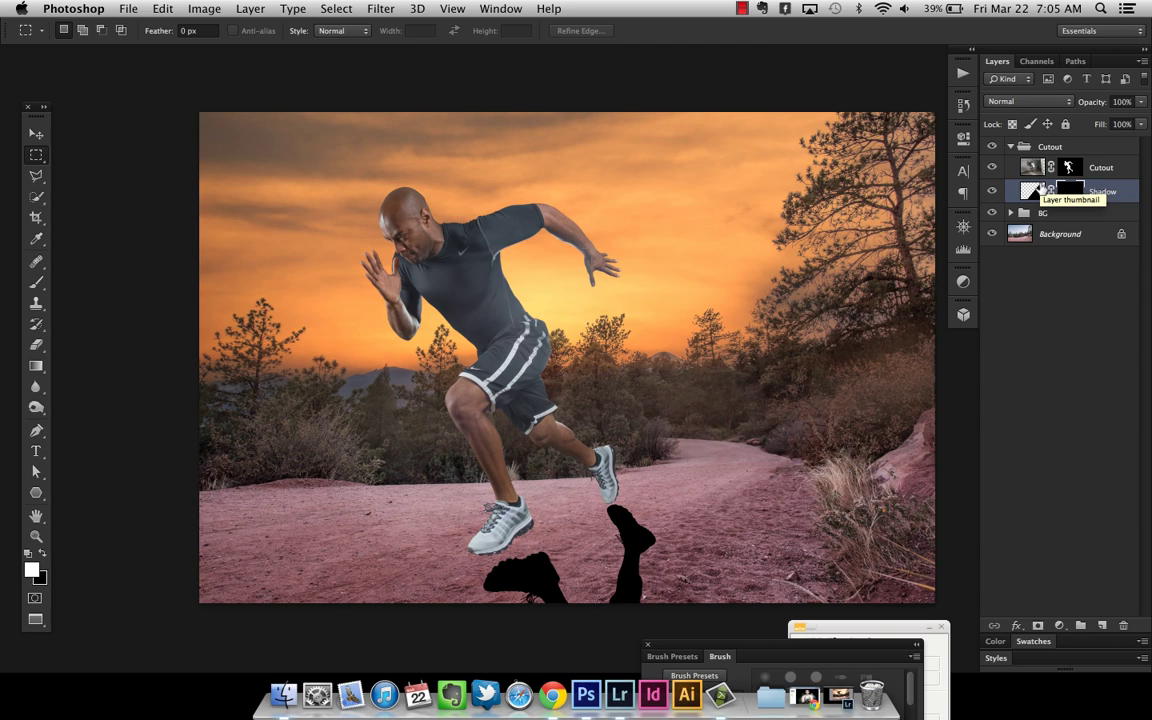
- Duplicate the Shadow layer together with its mask and name the copy Left Foot
{"action": "scroll", "coordinate": [586, 380], "scroll_direction": "down", "scroll_amount": 10}
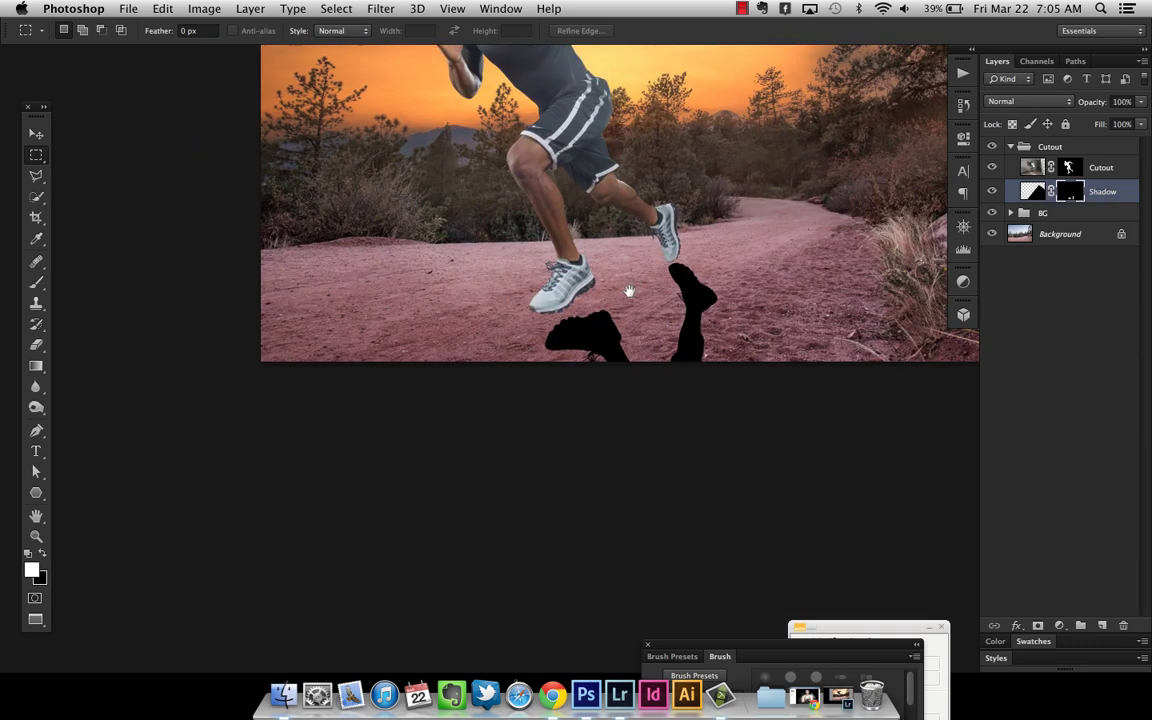
{"action": "key", "text": "z"}
{"action": "left_click", "coordinate": [625, 335]}
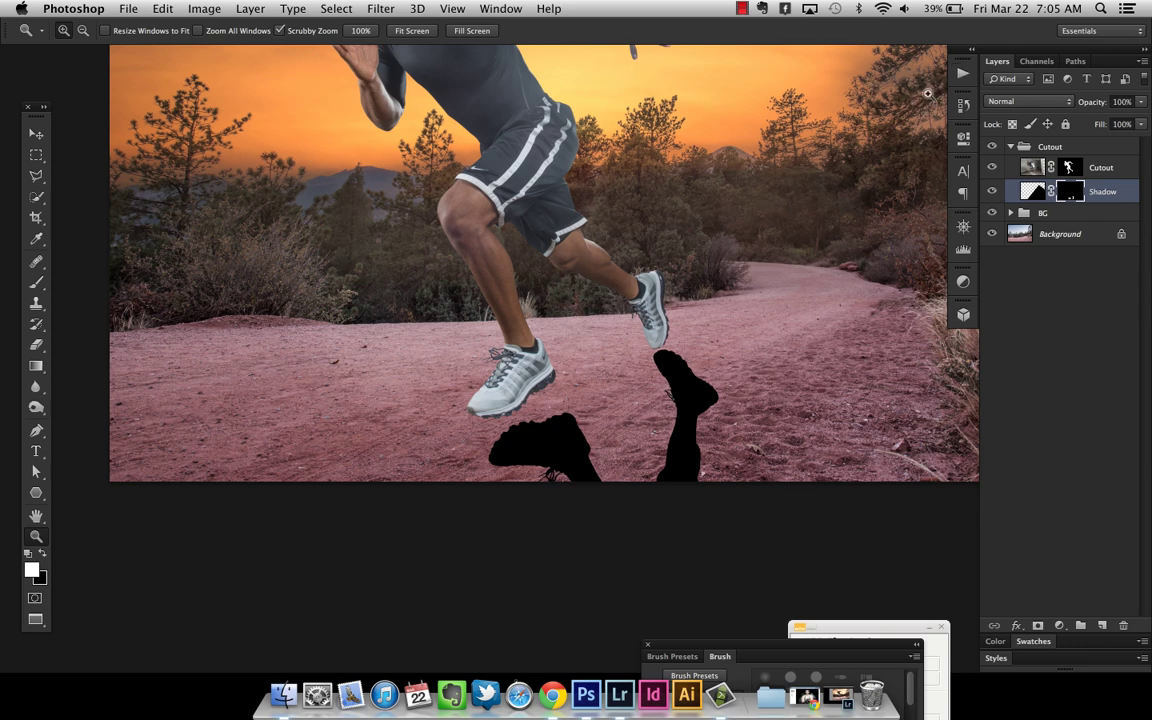
{"action": "left_click", "coordinate": [1074, 192]}
{"action": "key", "text": "super+j"}
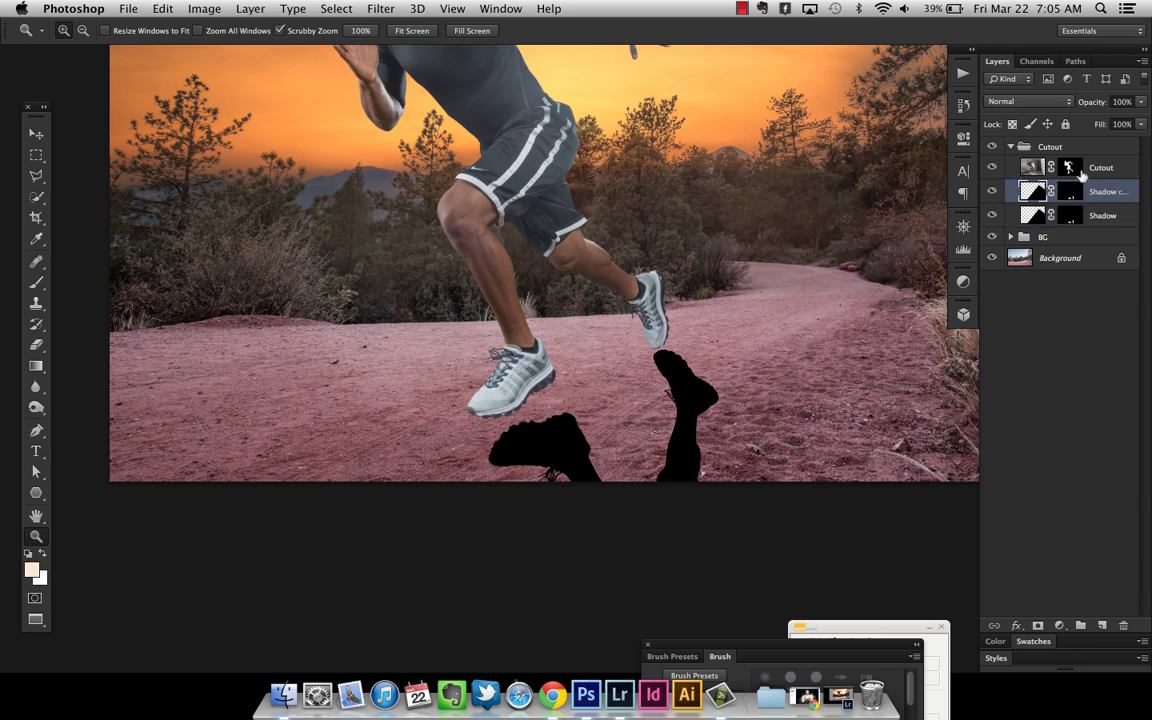
{"action": "double_click", "coordinate": [1105, 192]}
{"action": "type", "text": "Left Foot"}
{"action": "key", "text": "Return"}
- Rename the original Shadow layer as Right Foot
{"action": "double_click", "coordinate": [1105, 216]}
{"action": "type", "text": "Right Foot"}
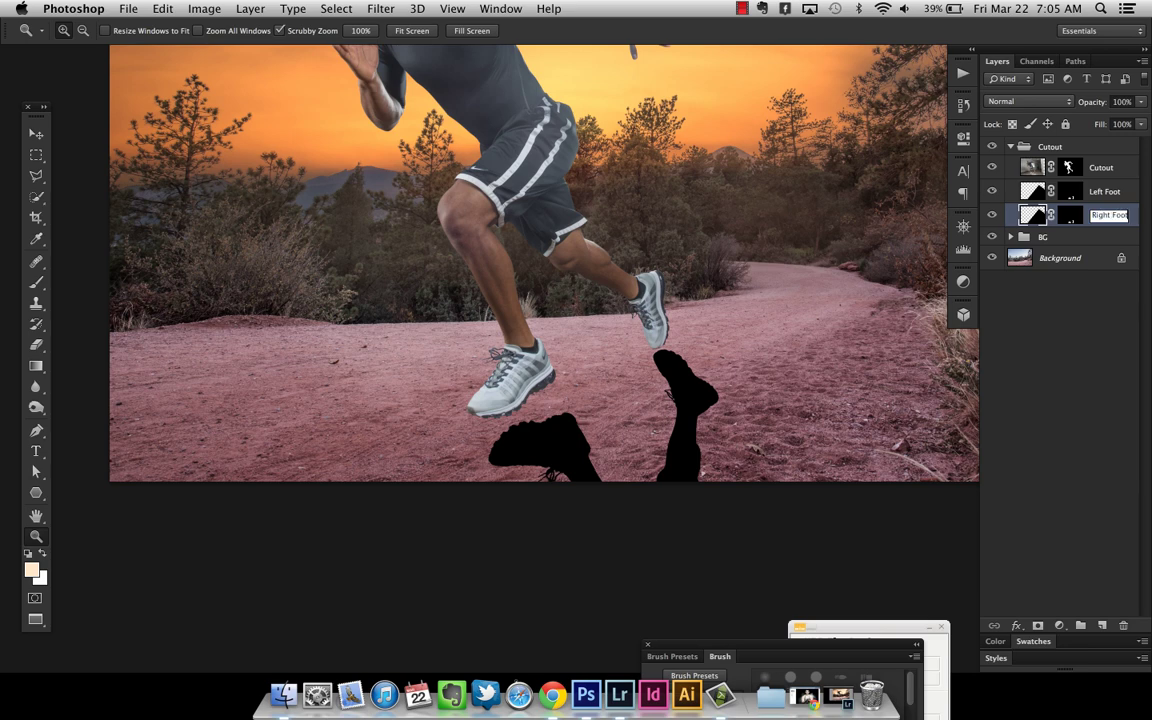
{"action": "key", "text": "Return"}
- Group the Left Foot and Right Foot layers, name the group Shaddow and expand it
{"action": "left_click", "coordinate": [998, 184], "text": "shift"}
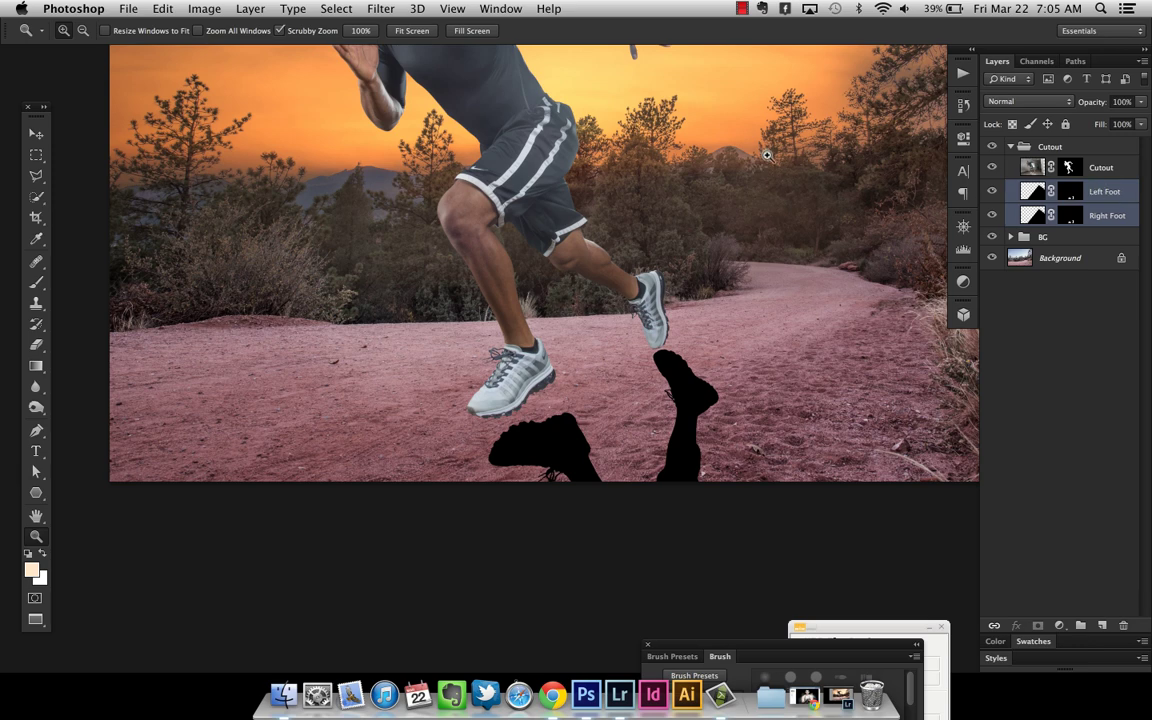
{"action": "key", "text": "super+g"}
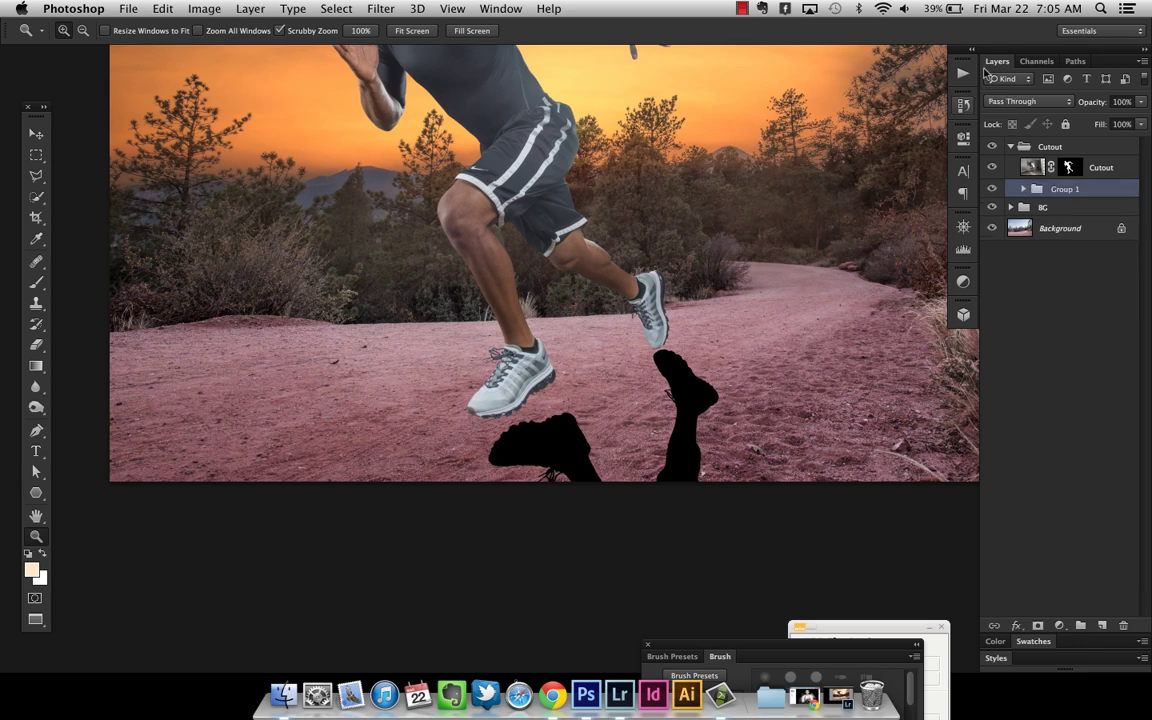
{"action": "double_click", "coordinate": [1065, 188]}
{"action": "type", "text": "Shaddow"}
{"action": "key", "text": "Return"}
{"action": "left_click", "coordinate": [1023, 190]}
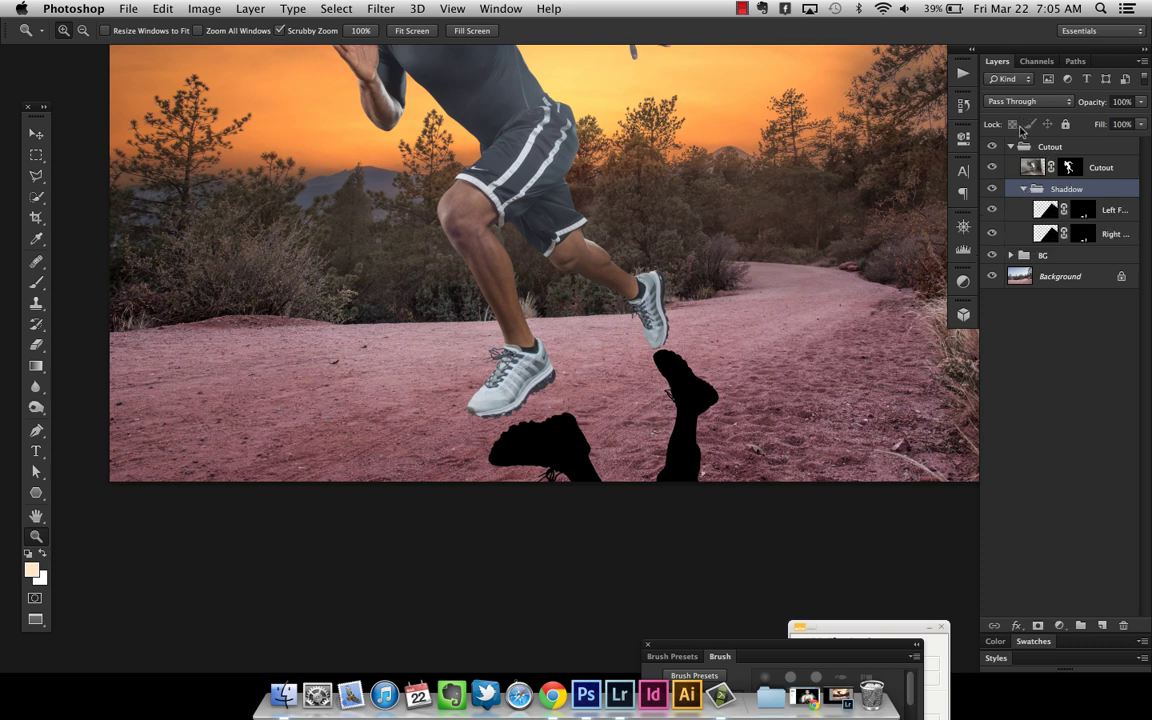
- Hide the Right Foot layer and erase the rear leg's shadow from the Left Foot layer's mask with a rectangular selection
{"action": "left_click", "coordinate": [991, 233]}
{"action": "left_click", "coordinate": [1083, 210]}
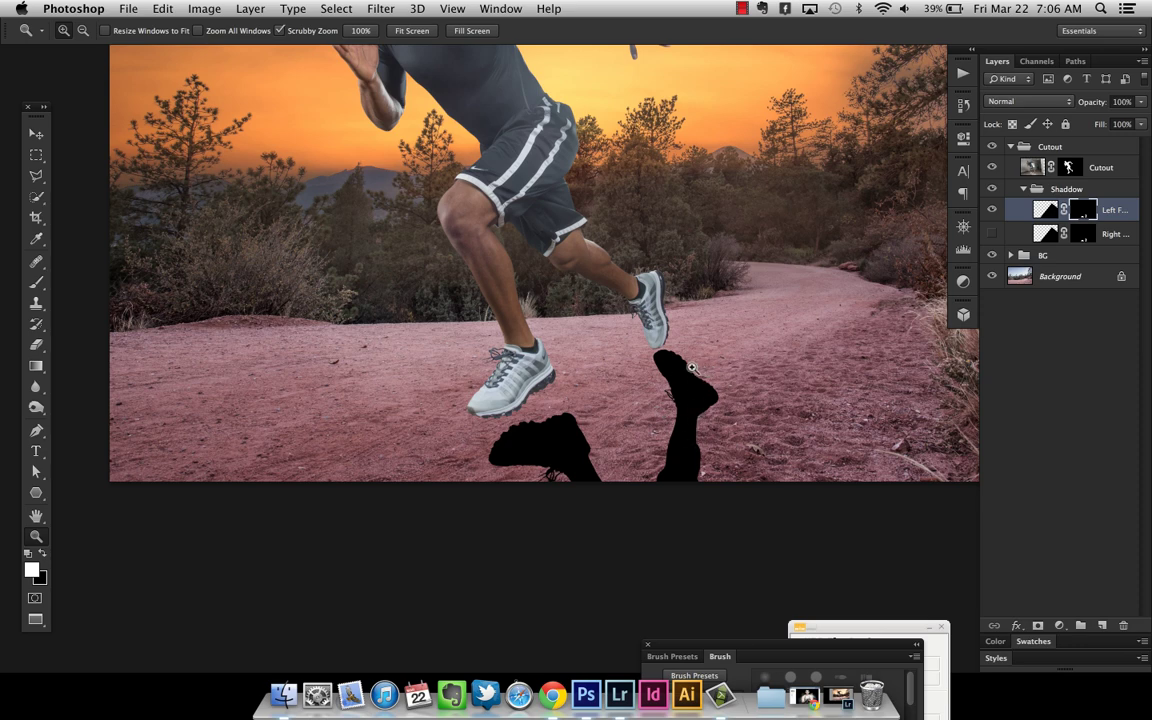
{"action": "key", "text": "m"}
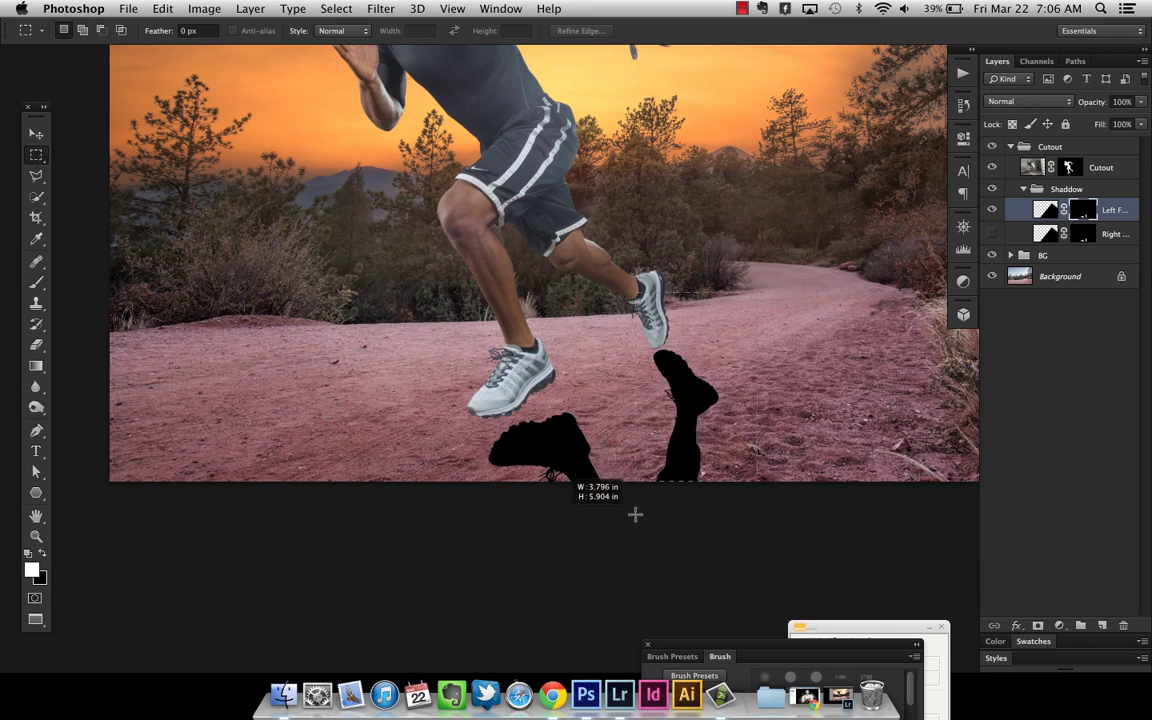
{"action": "left_click_drag", "start_coordinate": [634, 492], "coordinate": [757, 293]}
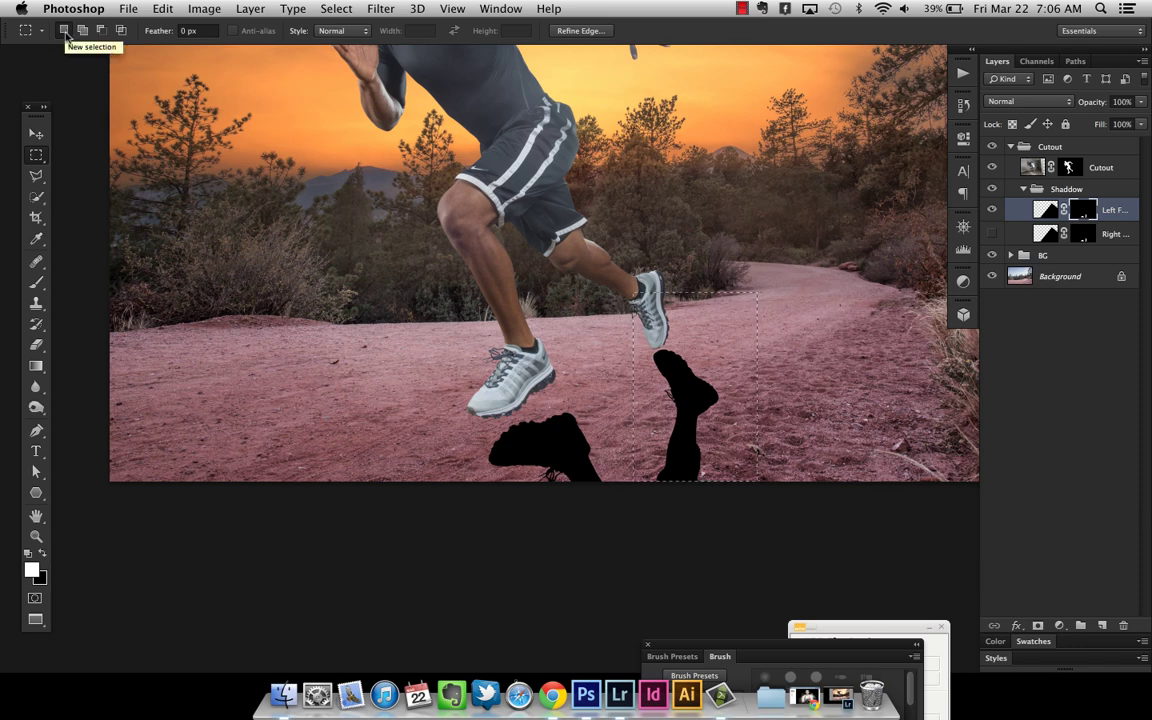
{"action": "left_click_drag", "start_coordinate": [688, 388], "coordinate": [690, 425]}
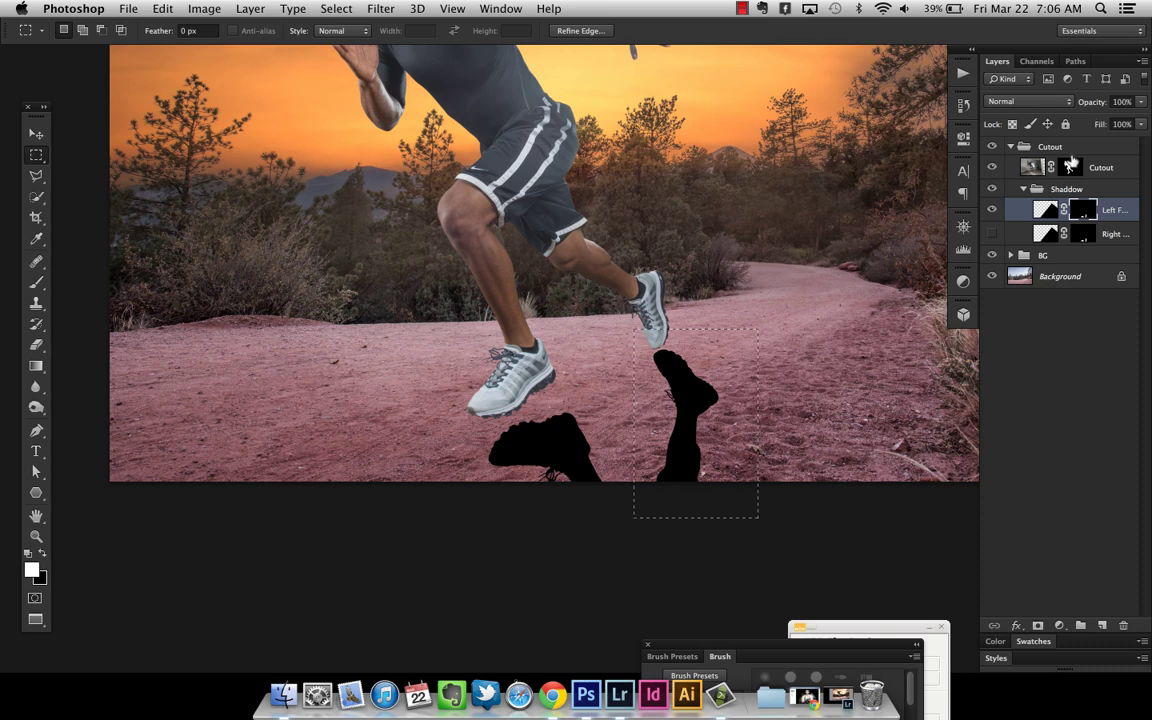
{"action": "key", "text": "Delete"}
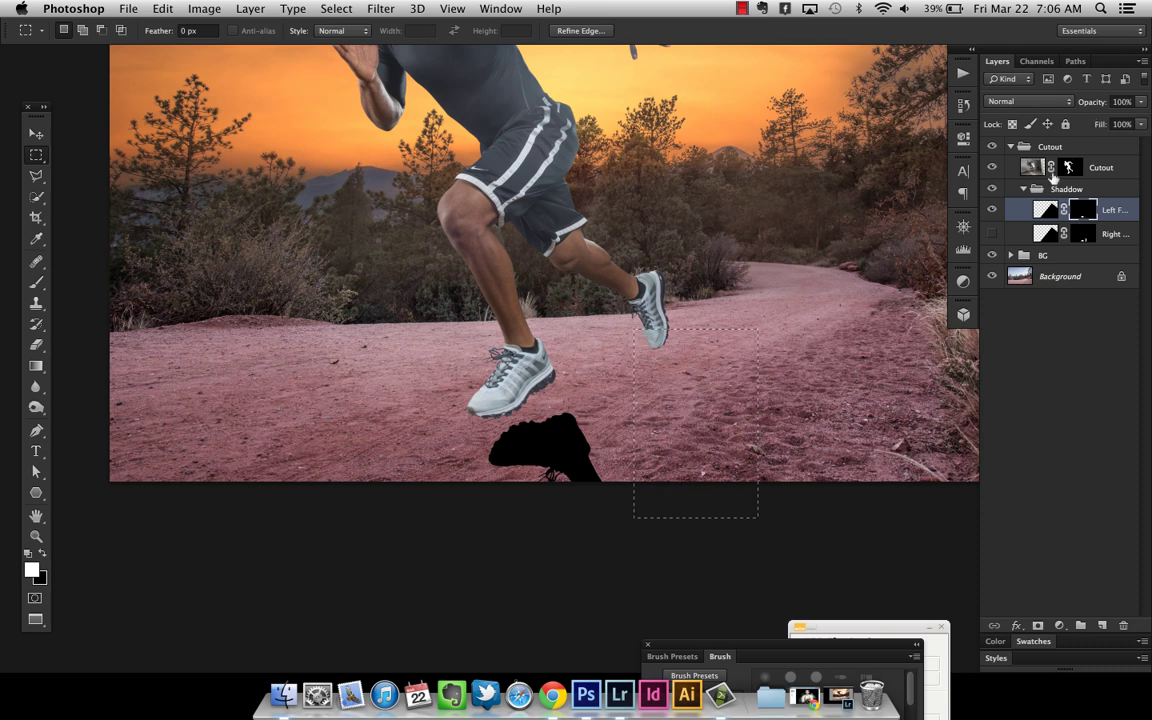
{"action": "key", "text": "super+d"}
- Feather the Left Foot layer's mask by 70 px
{"action": "key", "text": "v"}
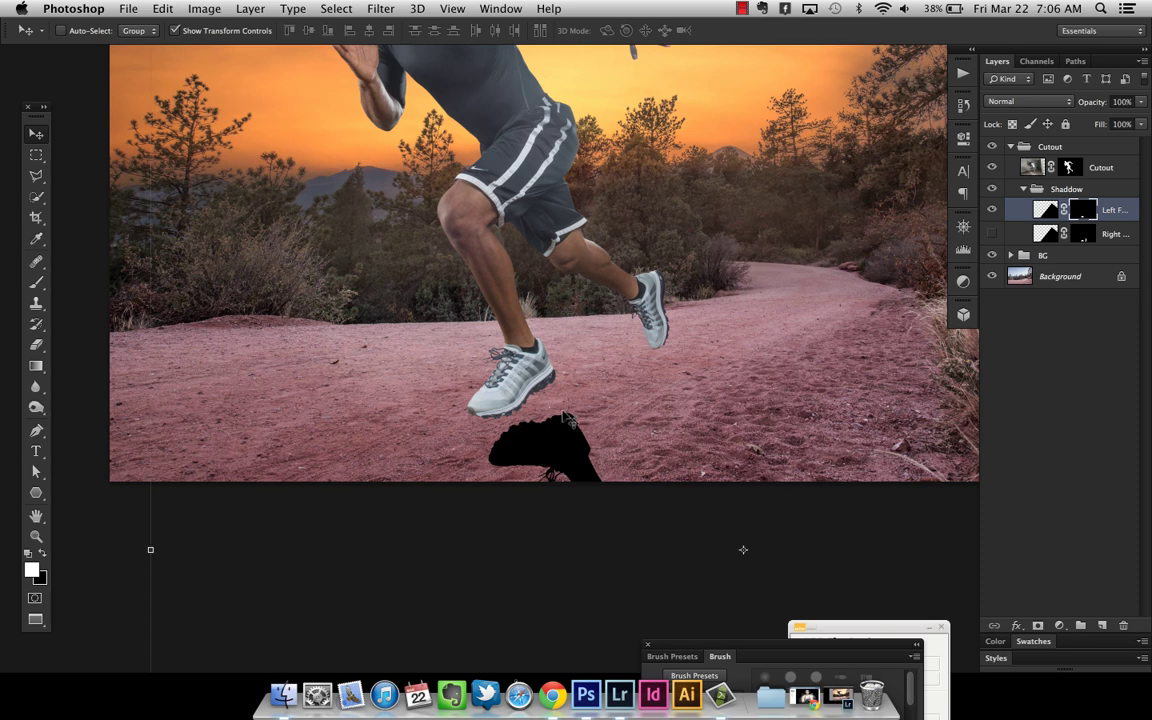
{"action": "key", "text": "z"}
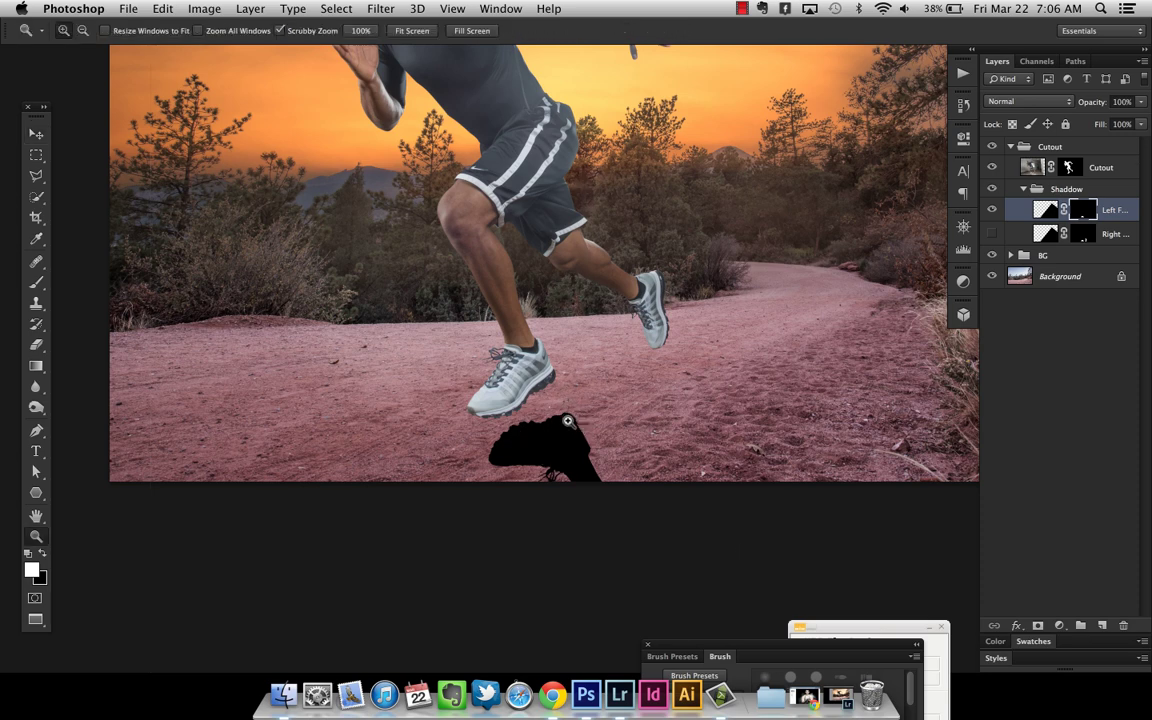
{"action": "left_click", "coordinate": [573, 419]}
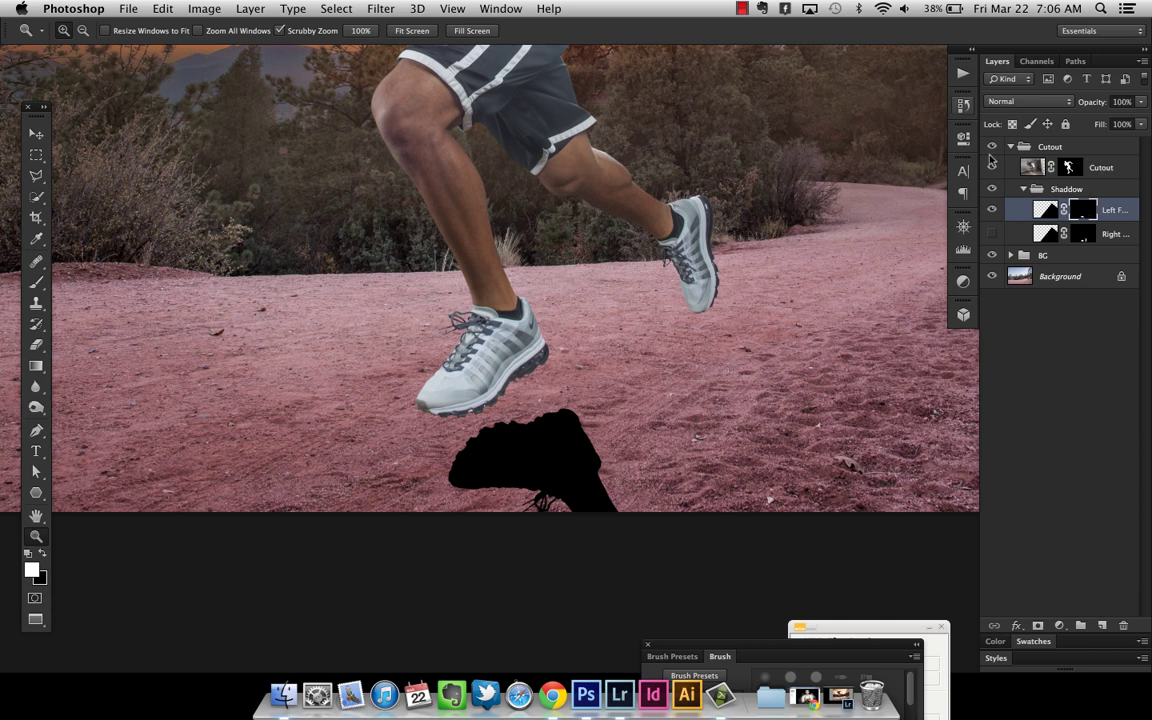
{"action": "double_click", "coordinate": [1083, 210]}
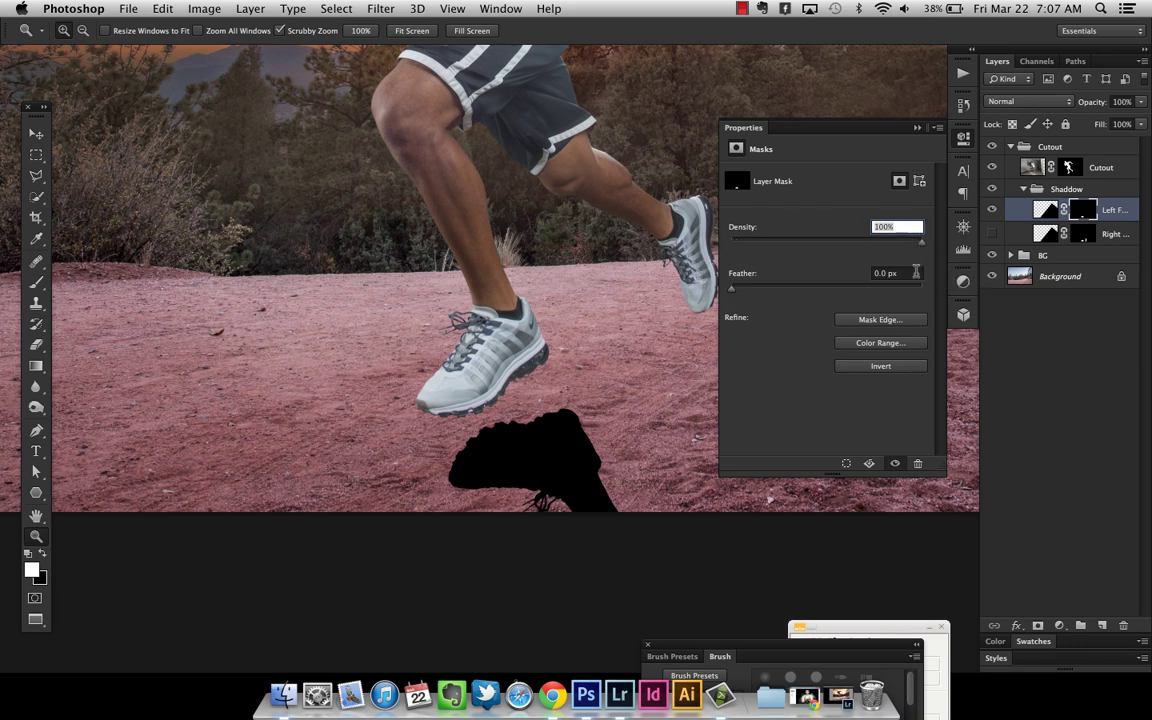
{"action": "key", "text": "Tab"}
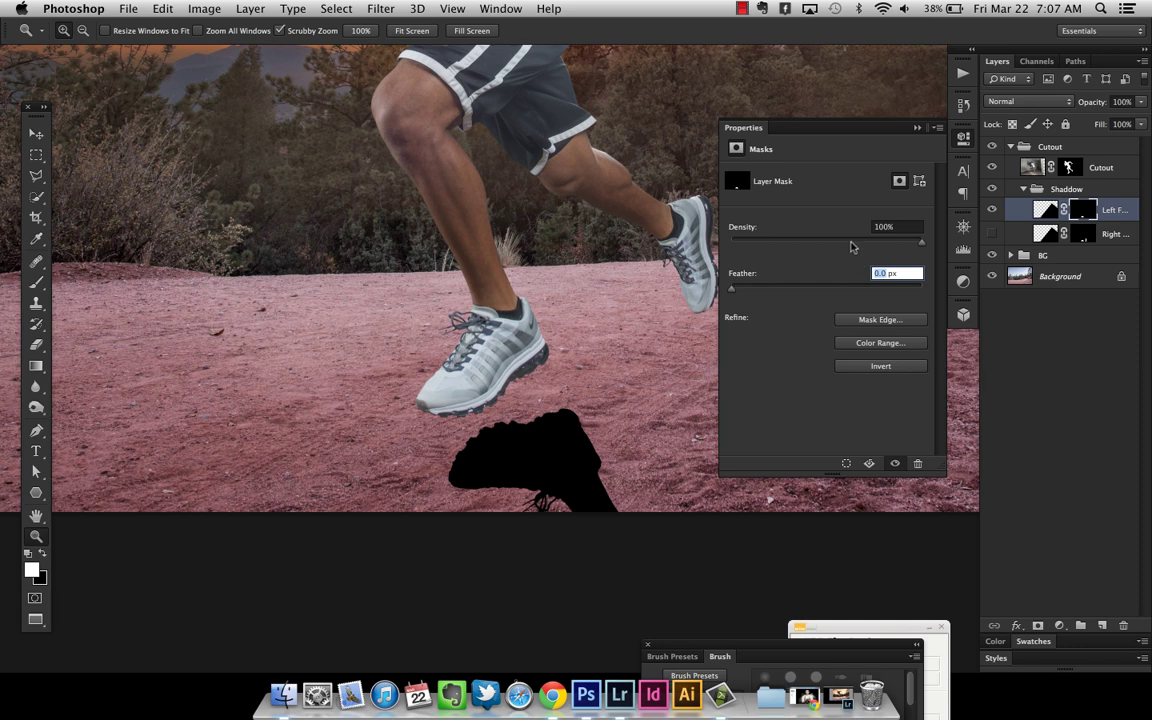
{"action": "type", "text": "70"}
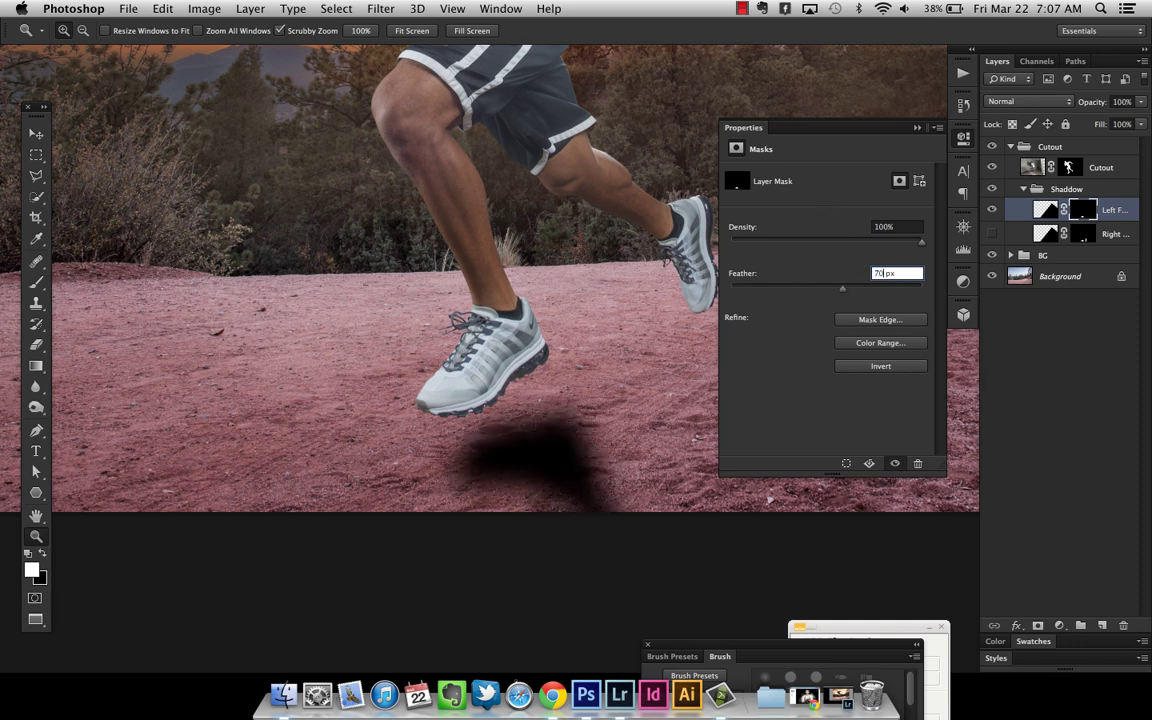
{"action": "key", "text": "Return"}
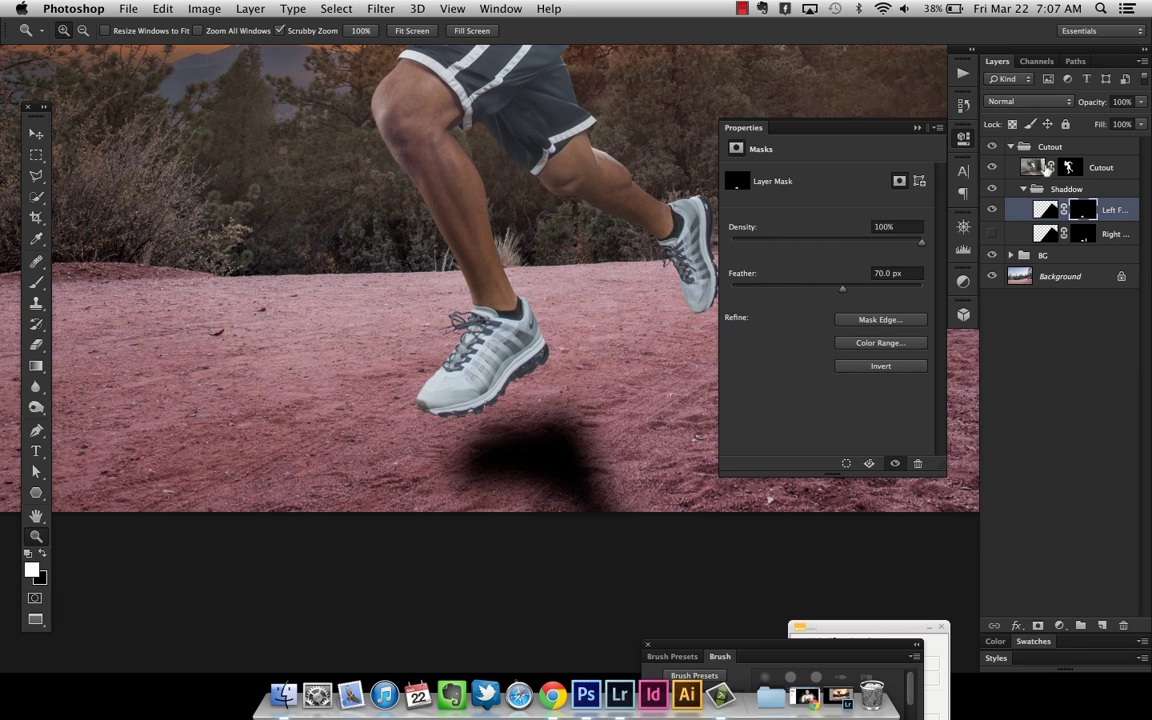
- Set the Left Foot layer's blend mode to Multiply and its opacity to 30%
{"action": "left_click", "coordinate": [1027, 101]}
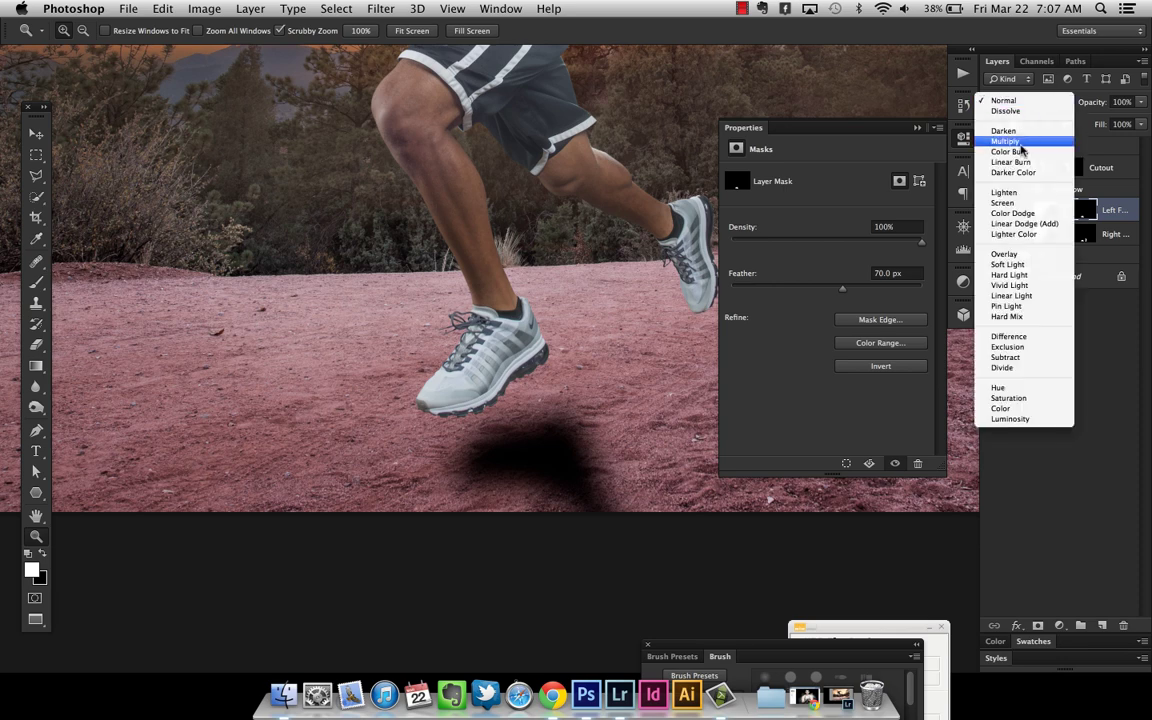
{"action": "left_click", "coordinate": [1024, 142]}
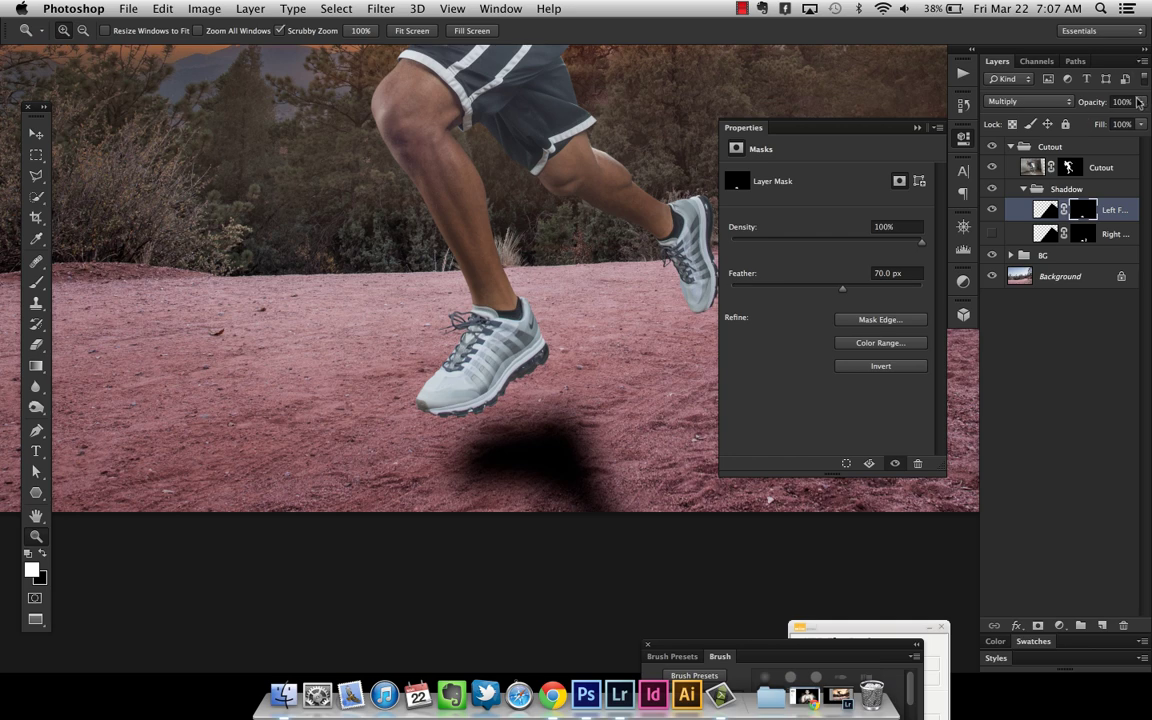
{"action": "left_click", "coordinate": [1094, 106]}
{"action": "type", "text": "0"}
{"action": "key", "text": "Return"}
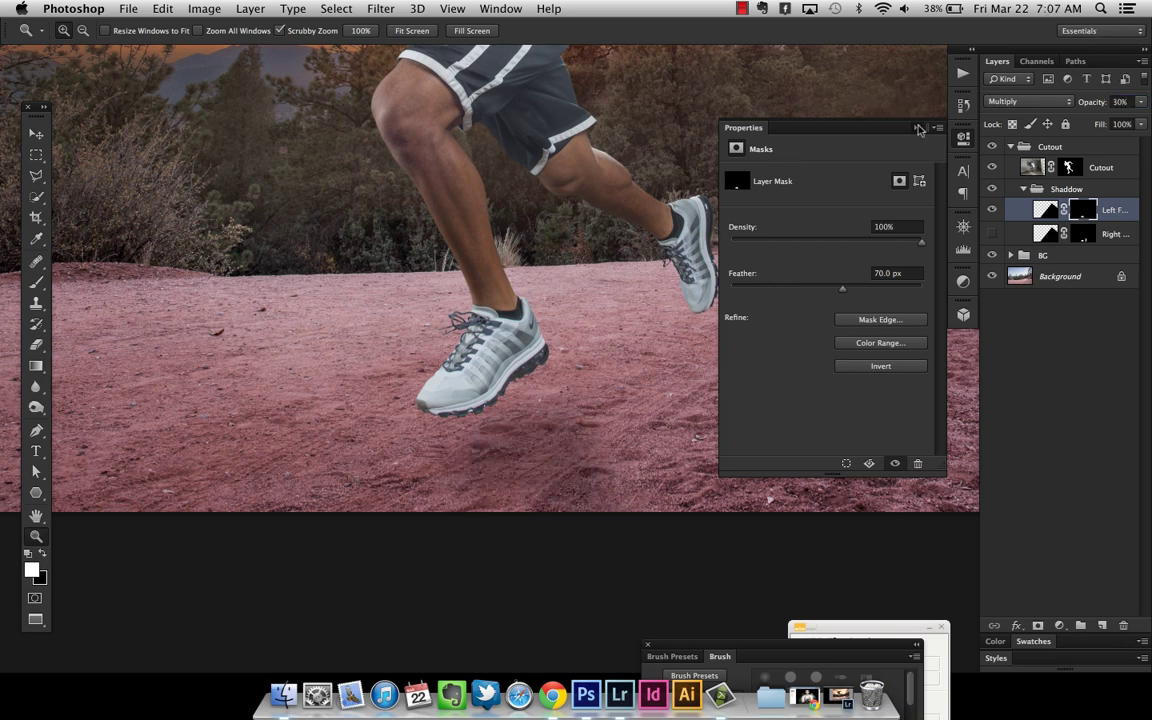
{"action": "left_click", "coordinate": [826, 113]}
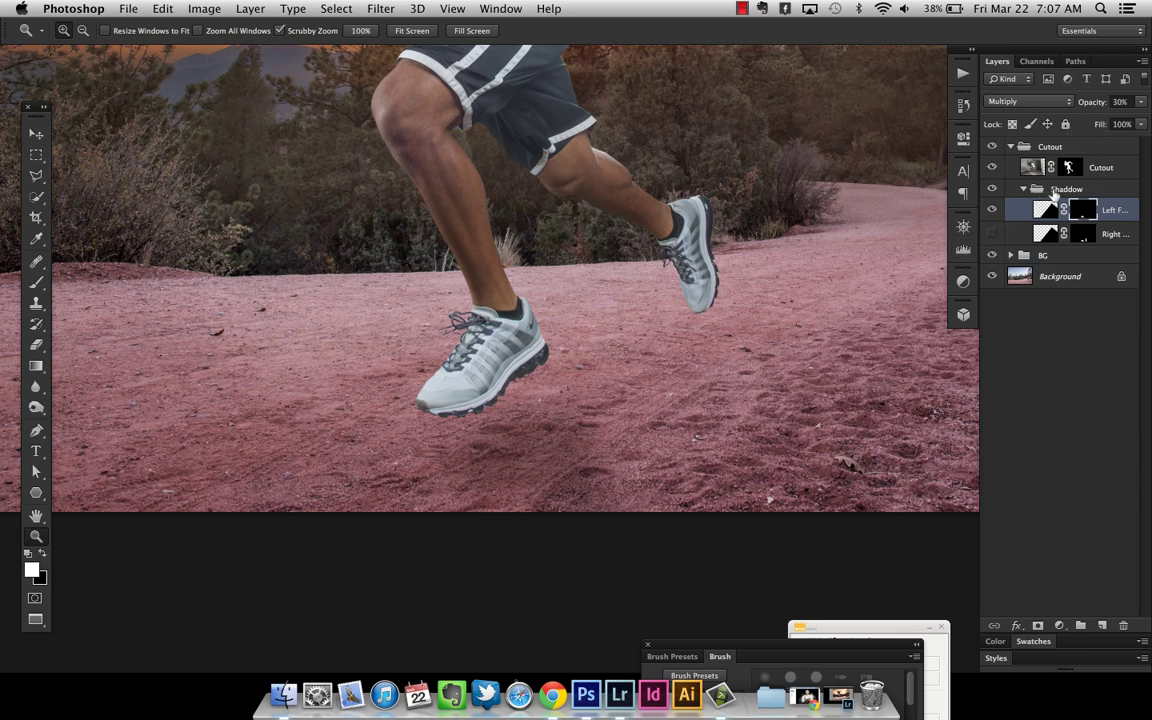
- Hide the Left Foot layer, show Right Foot and erase the front foot's shadow from the Right Foot mask with a rectangular selection
{"action": "left_click", "coordinate": [992, 211]}
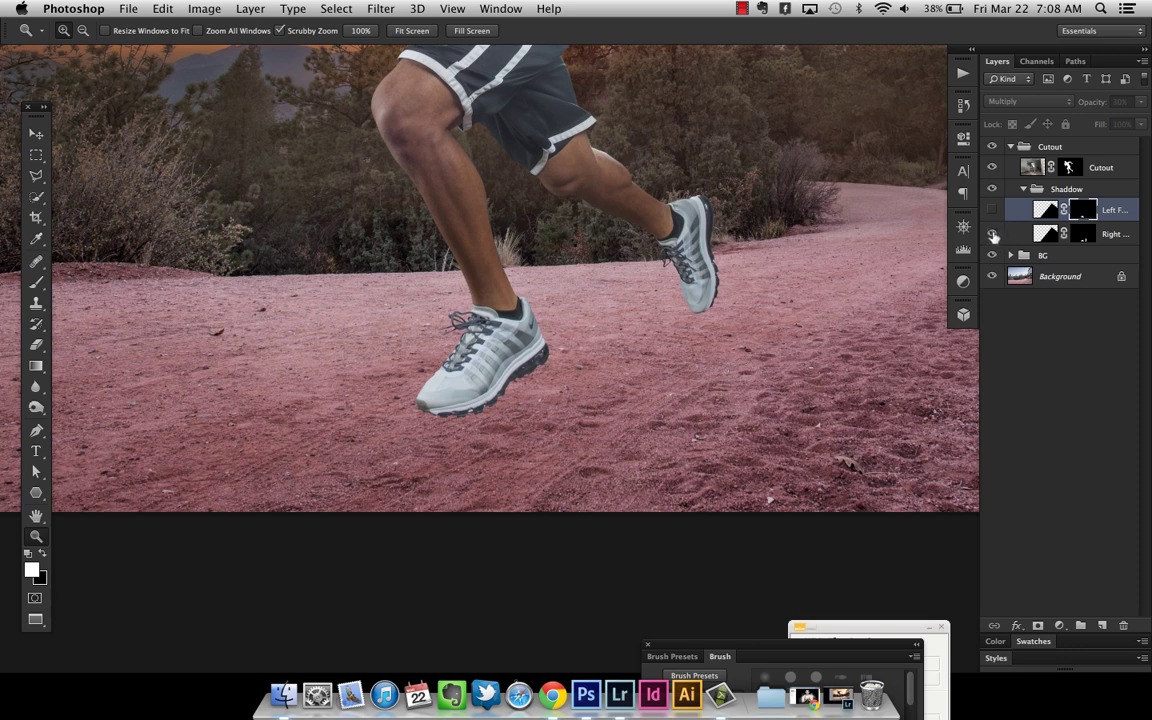
{"action": "left_click", "coordinate": [992, 234]}
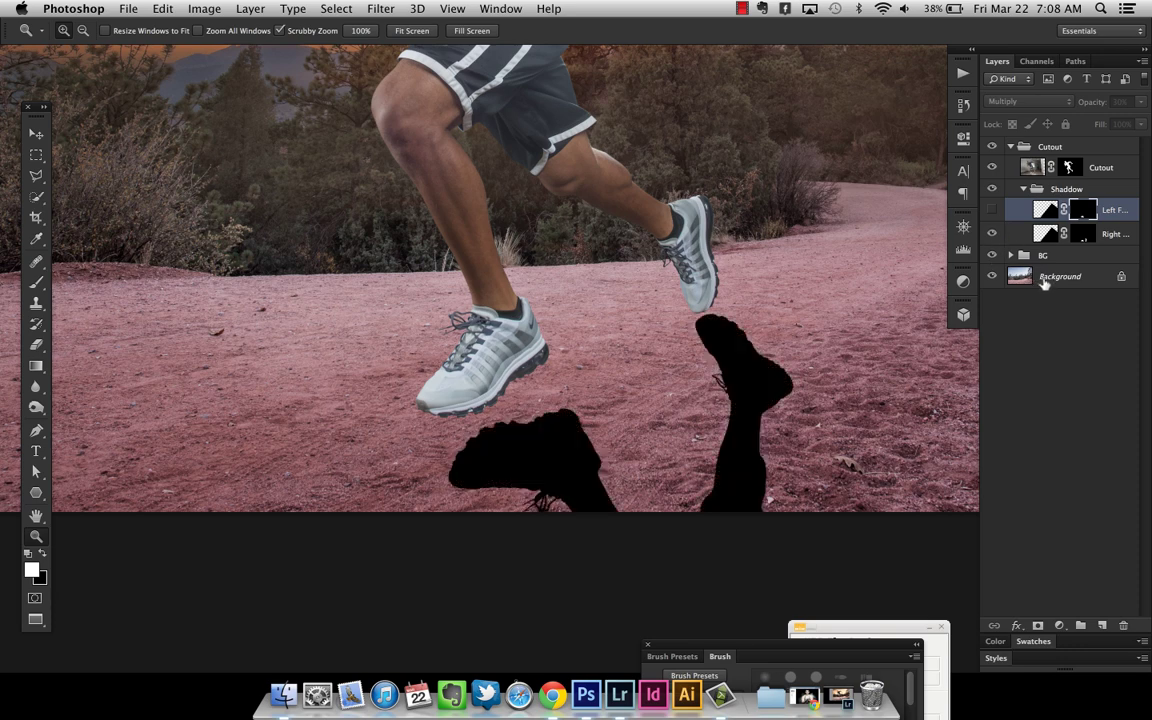
{"action": "left_click", "coordinate": [1085, 238]}
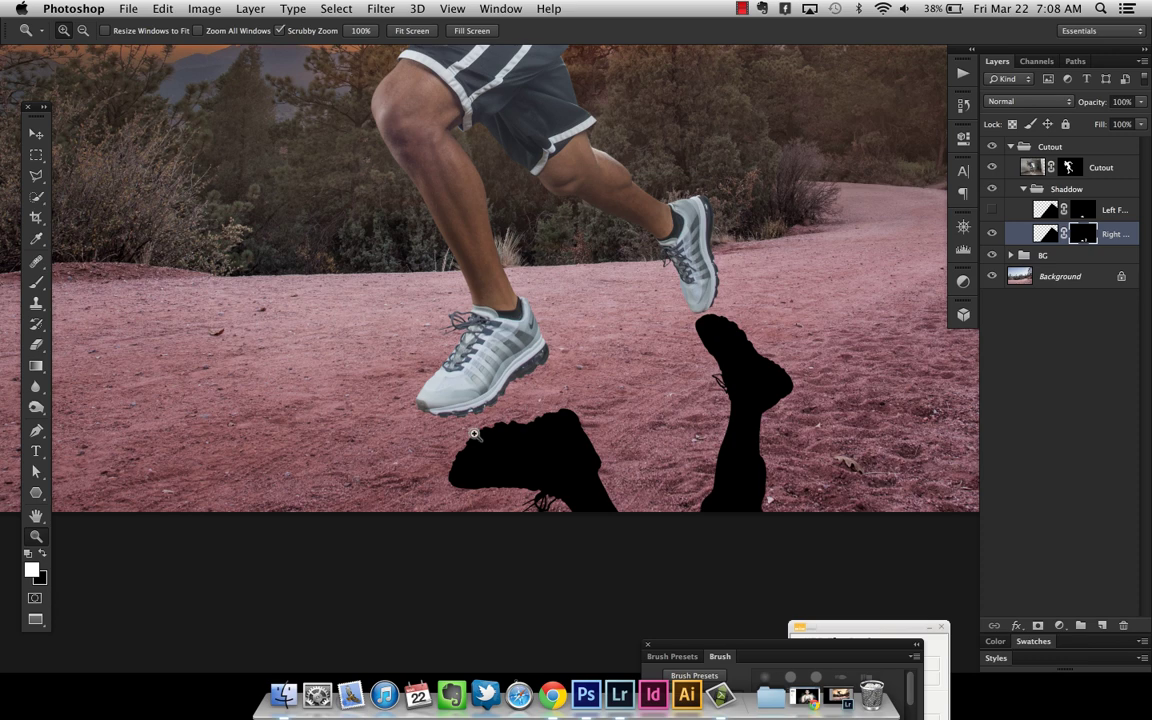
{"action": "key", "text": "m"}
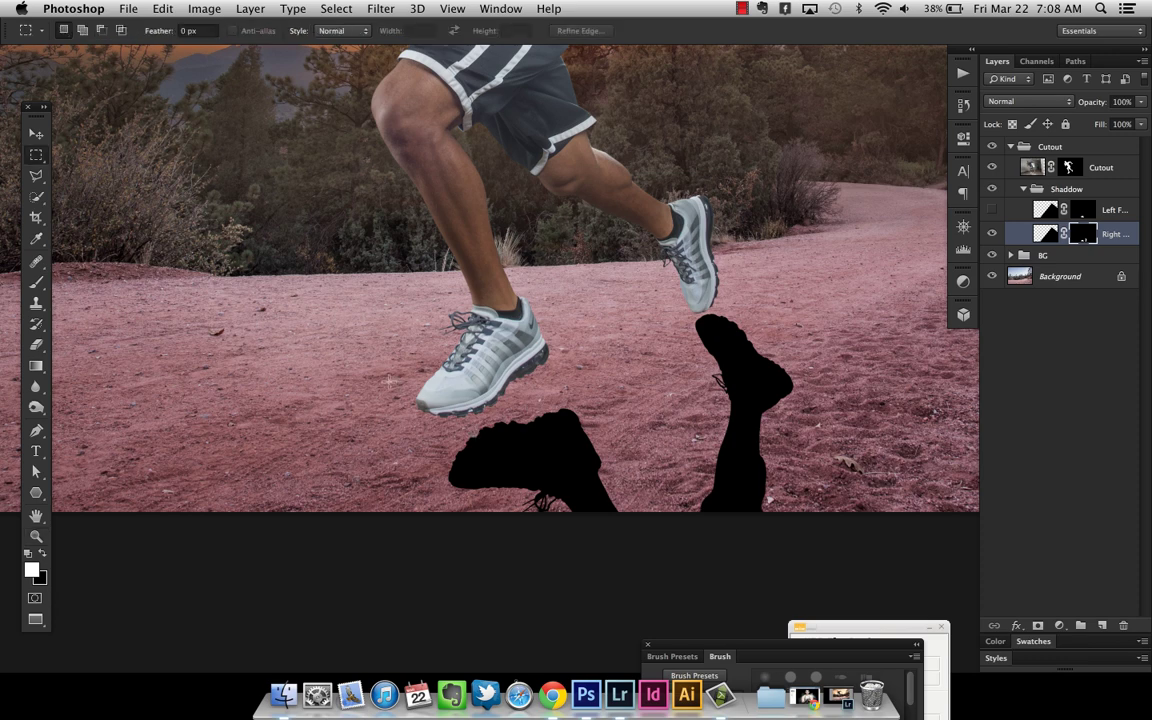
{"action": "left_click_drag", "start_coordinate": [390, 381], "coordinate": [651, 545]}
{"action": "left_click_drag", "start_coordinate": [559, 445], "coordinate": [566, 467]}
{"action": "key", "text": "Delete"}
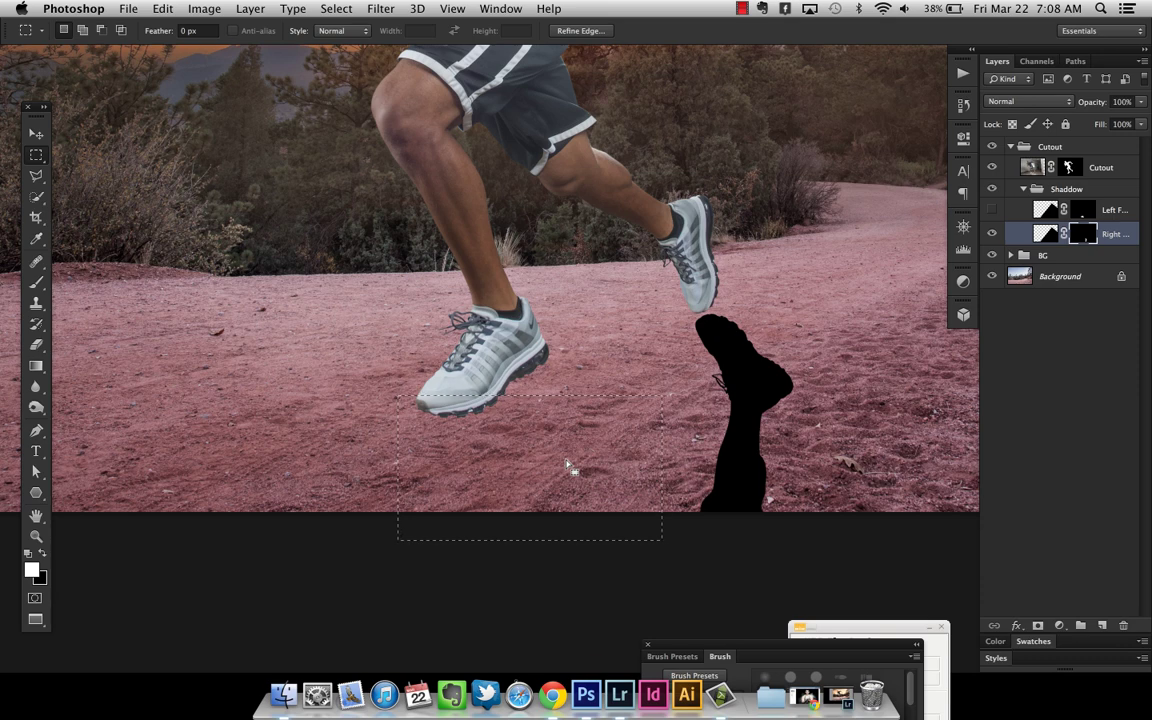
{"action": "key", "text": "super+d"}
{"action": "key", "text": "v"}
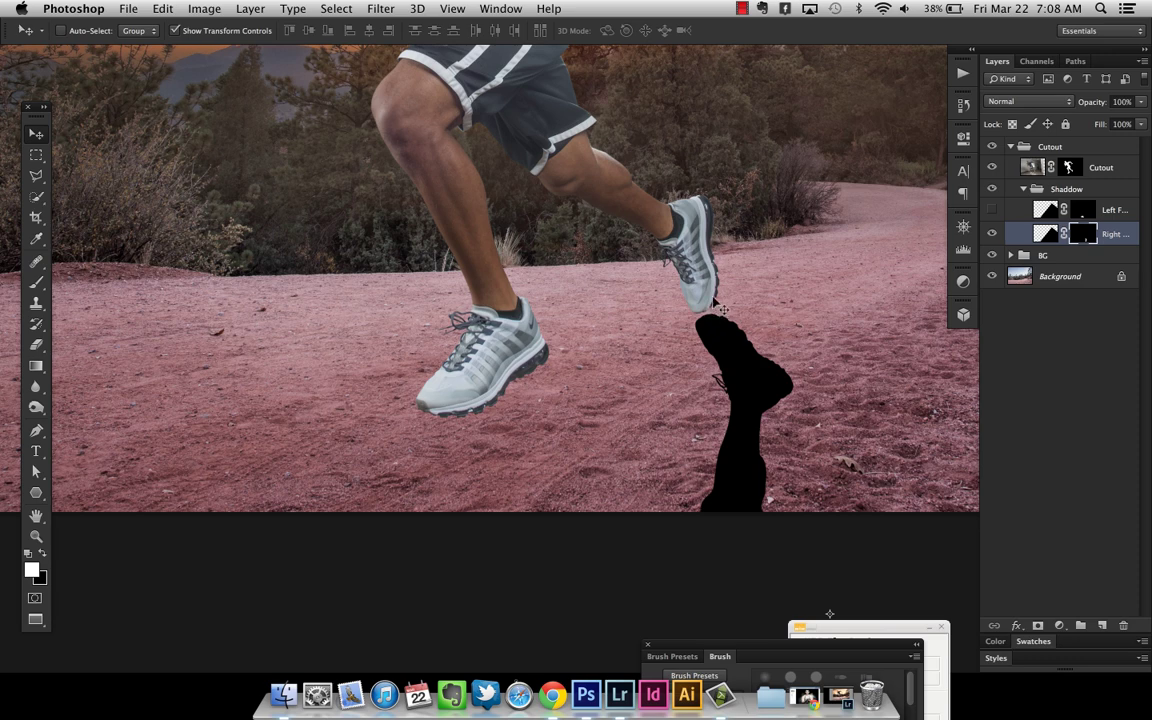
- Slightly feather the Right Foot layer's mask to soften the shadow's edges
{"action": "double_click", "coordinate": [1080, 232]}
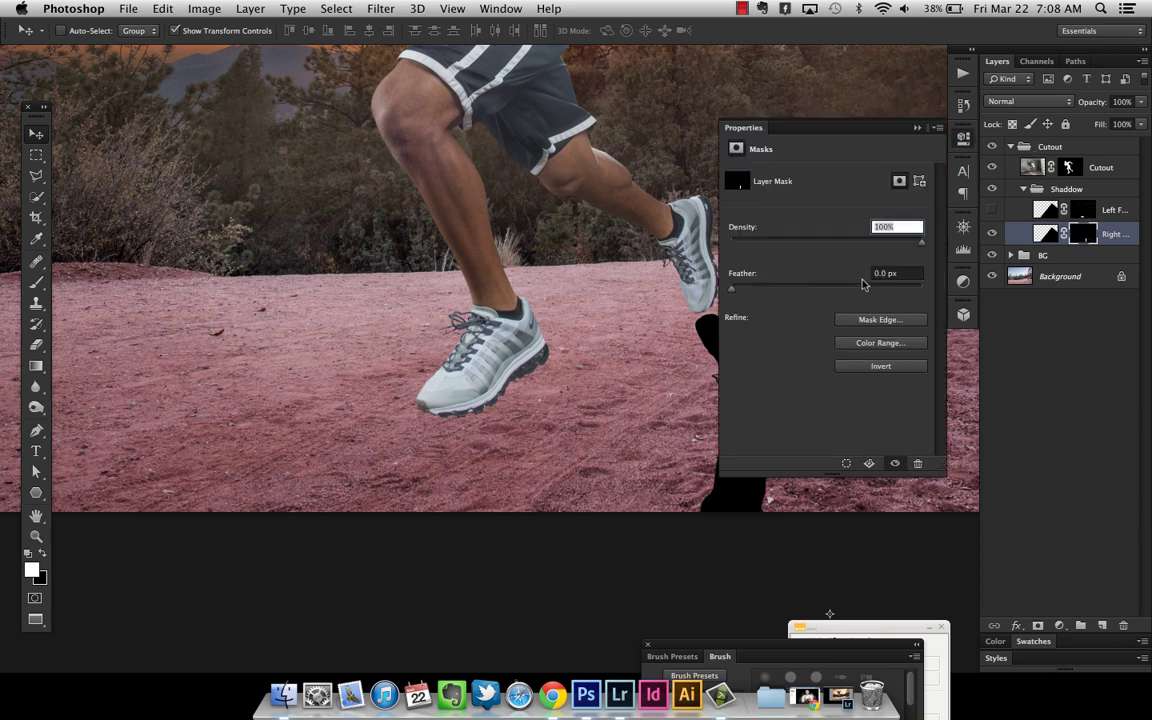
{"action": "left_click", "coordinate": [876, 273]}
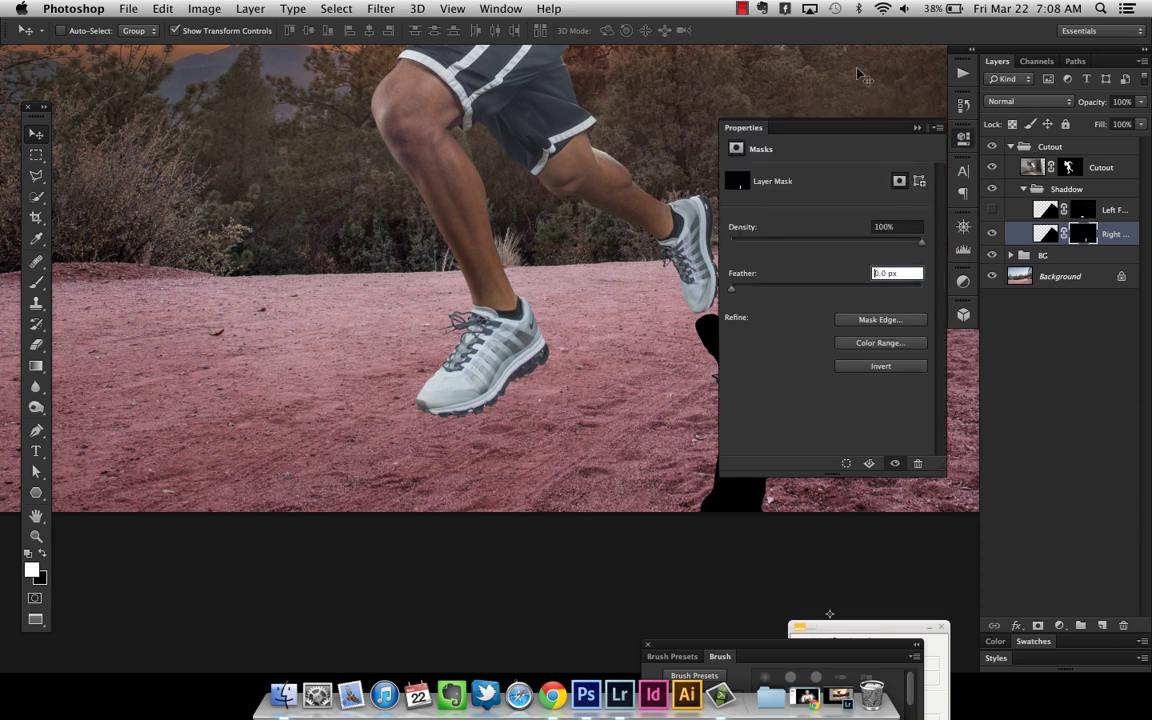
{"action": "left_click", "coordinate": [917, 128]}
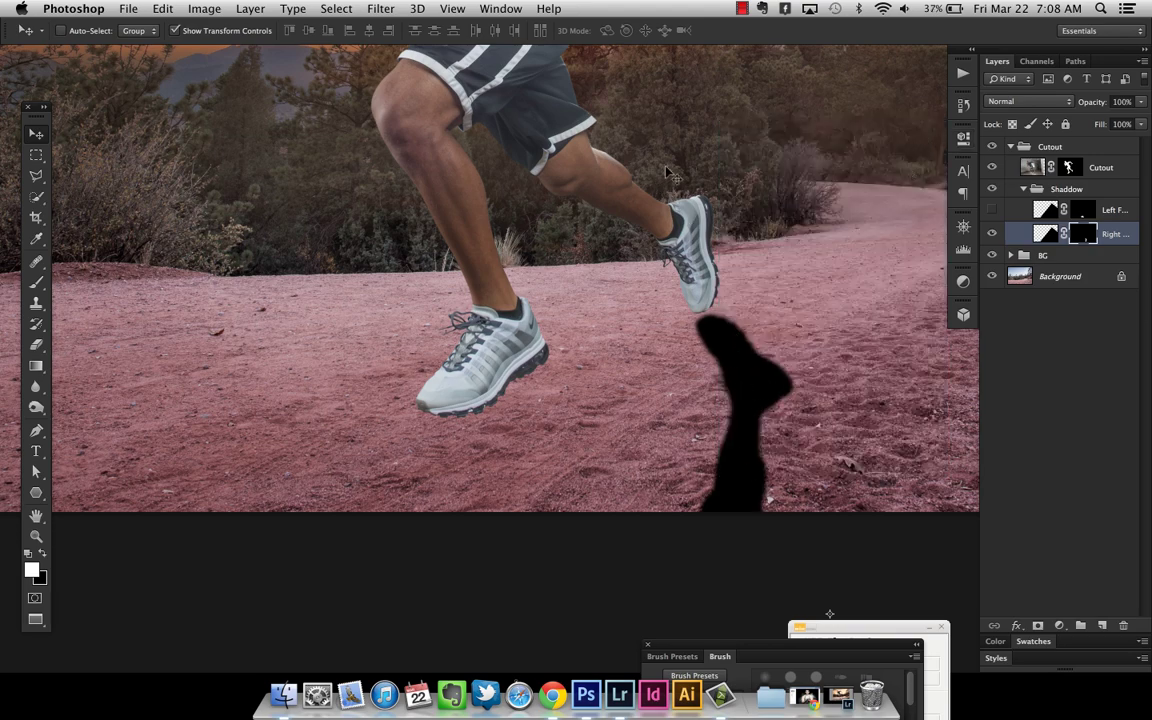
- Fade the rear leg's shadow on the Right Foot mask with a white-to-black linear Multiply gradient running from the toe down the leg
{"action": "left_click_drag", "start_coordinate": [720, 201], "coordinate": [716, 254]}
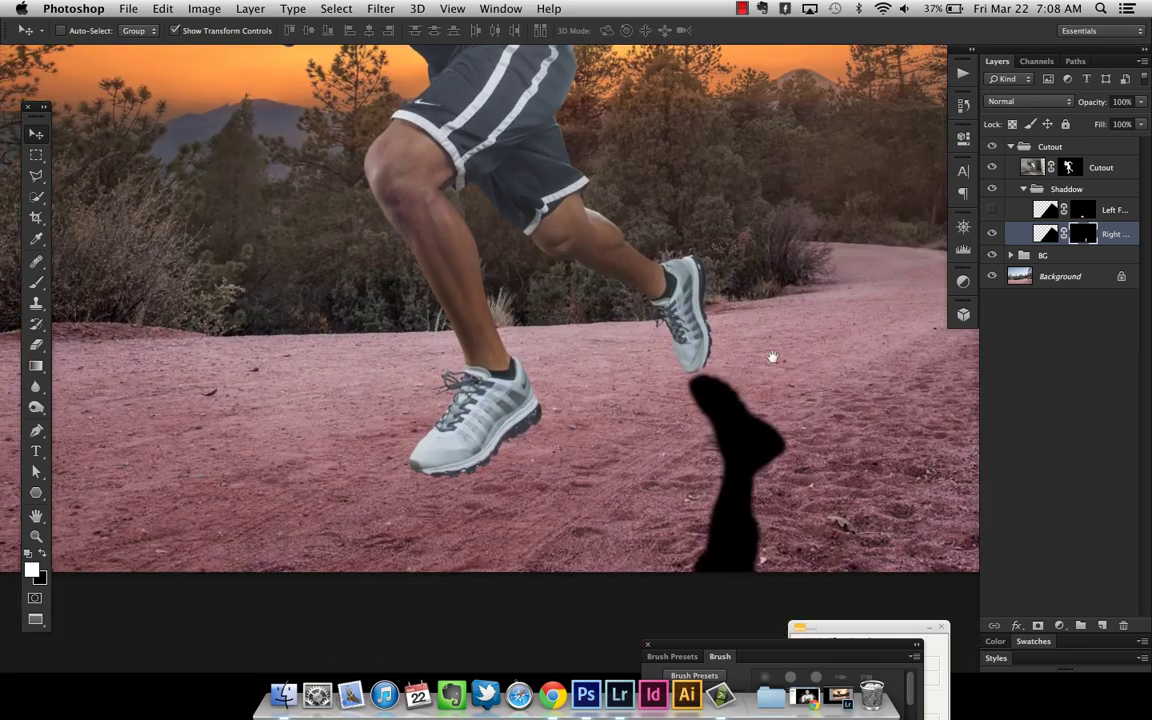
{"action": "left_click_drag", "start_coordinate": [772, 357], "coordinate": [793, 421]}
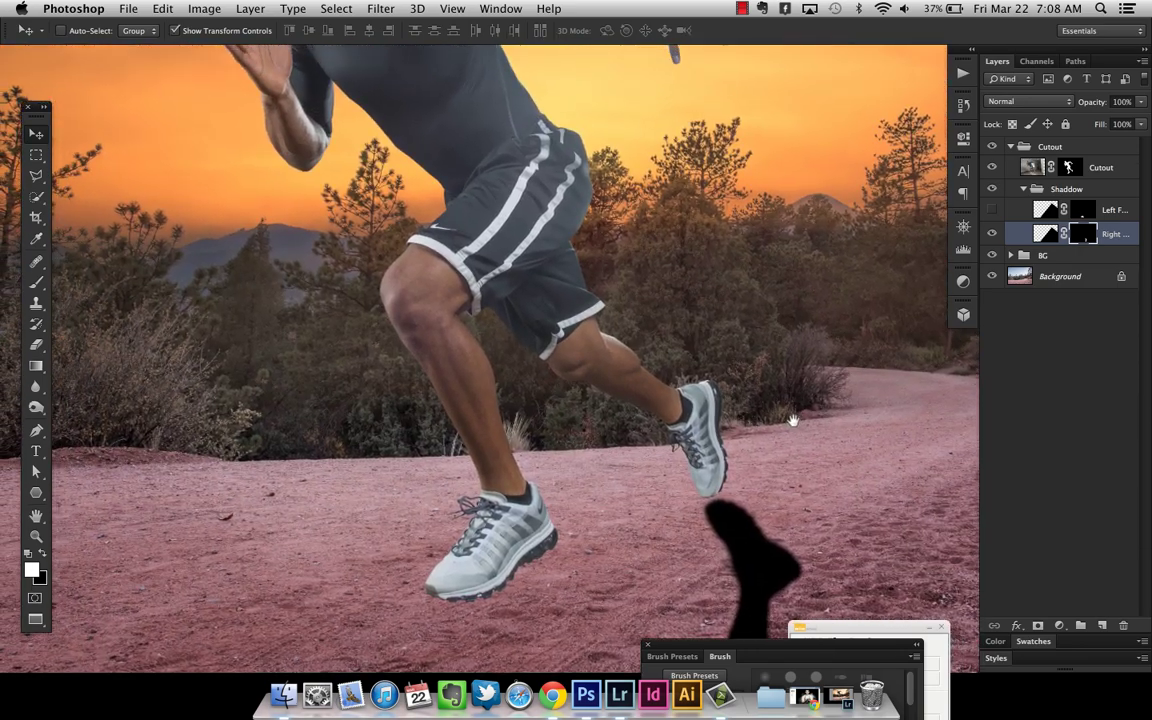
{"action": "left_click_drag", "start_coordinate": [744, 262], "coordinate": [766, 358]}
{"action": "left_click_drag", "start_coordinate": [770, 444], "coordinate": [765, 287]}
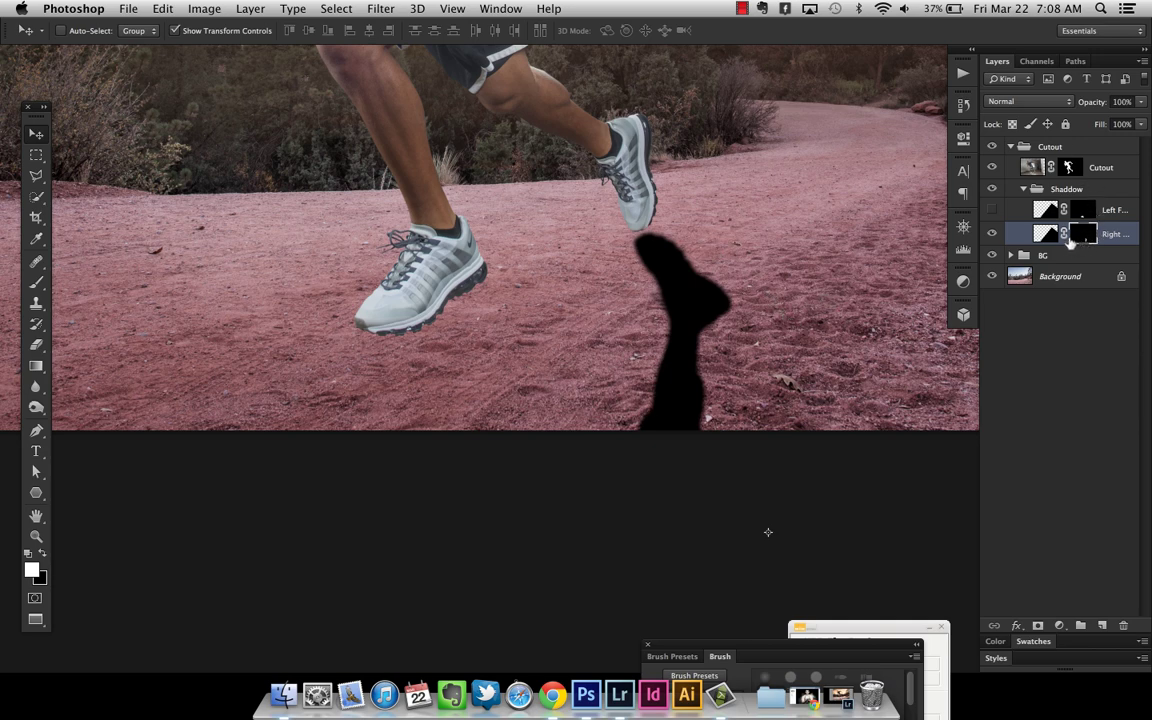
{"action": "key", "text": "g"}
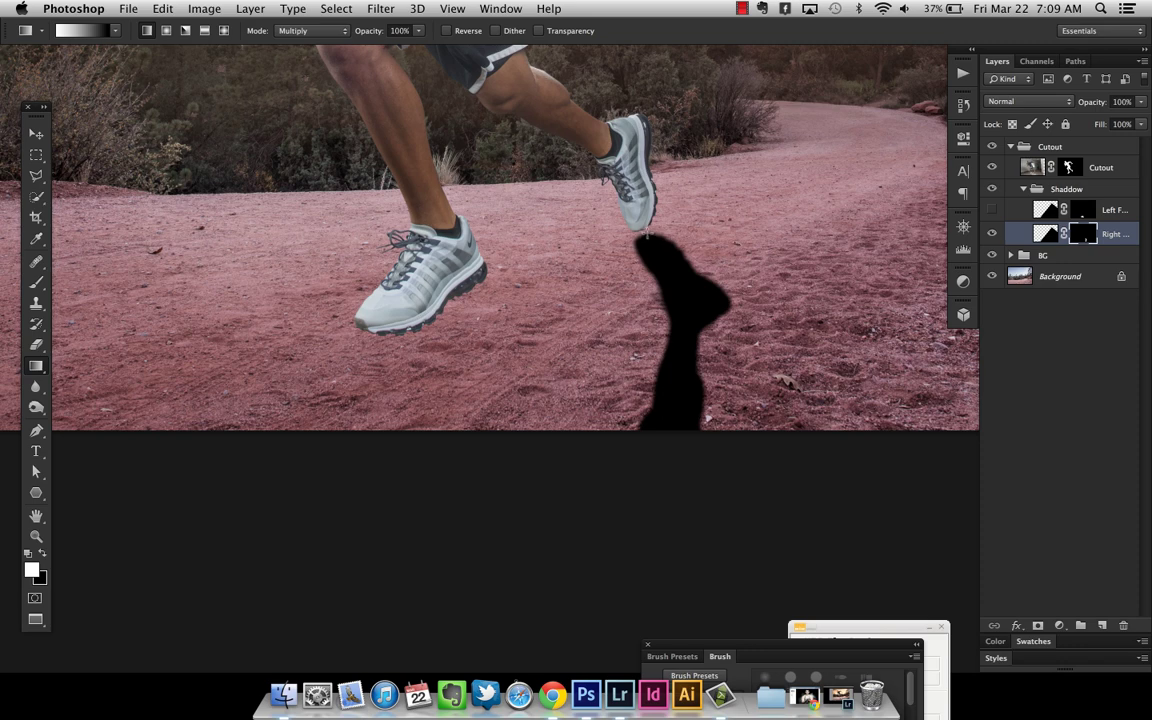
{"action": "left_click_drag", "start_coordinate": [655, 248], "coordinate": [648, 355]}
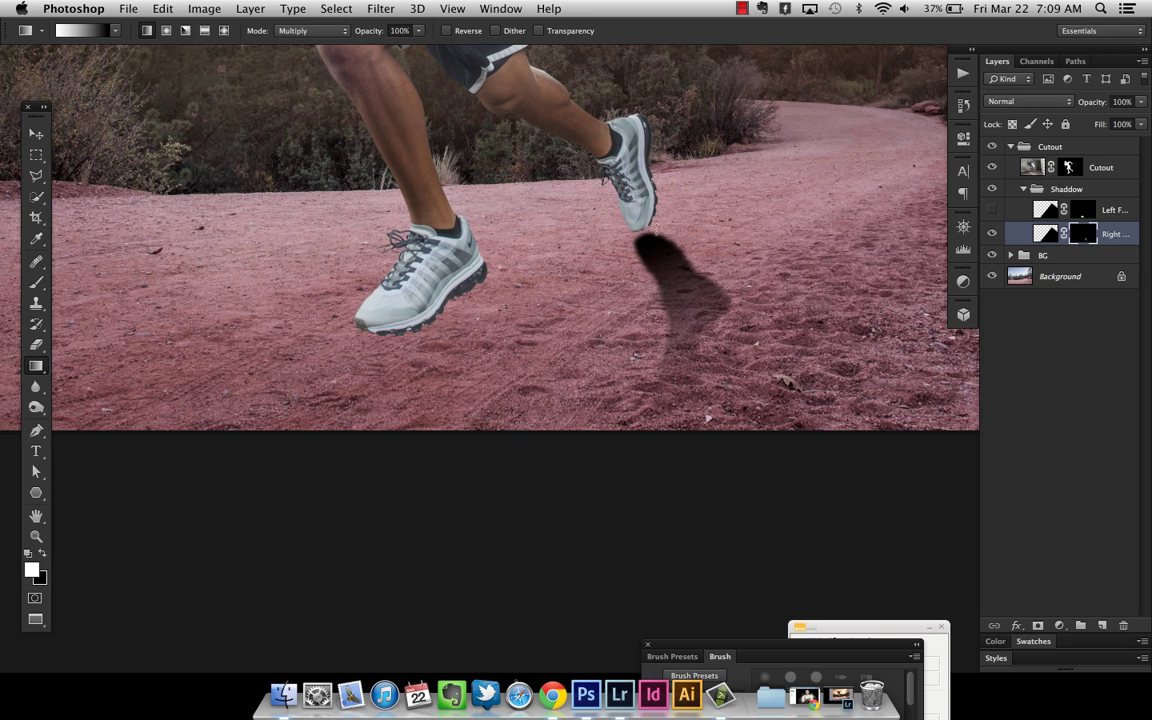
{"action": "key", "text": "ctrl+z"}
{"action": "left_click_drag", "start_coordinate": [655, 237], "coordinate": [652, 346]}
{"action": "key", "text": "v"}
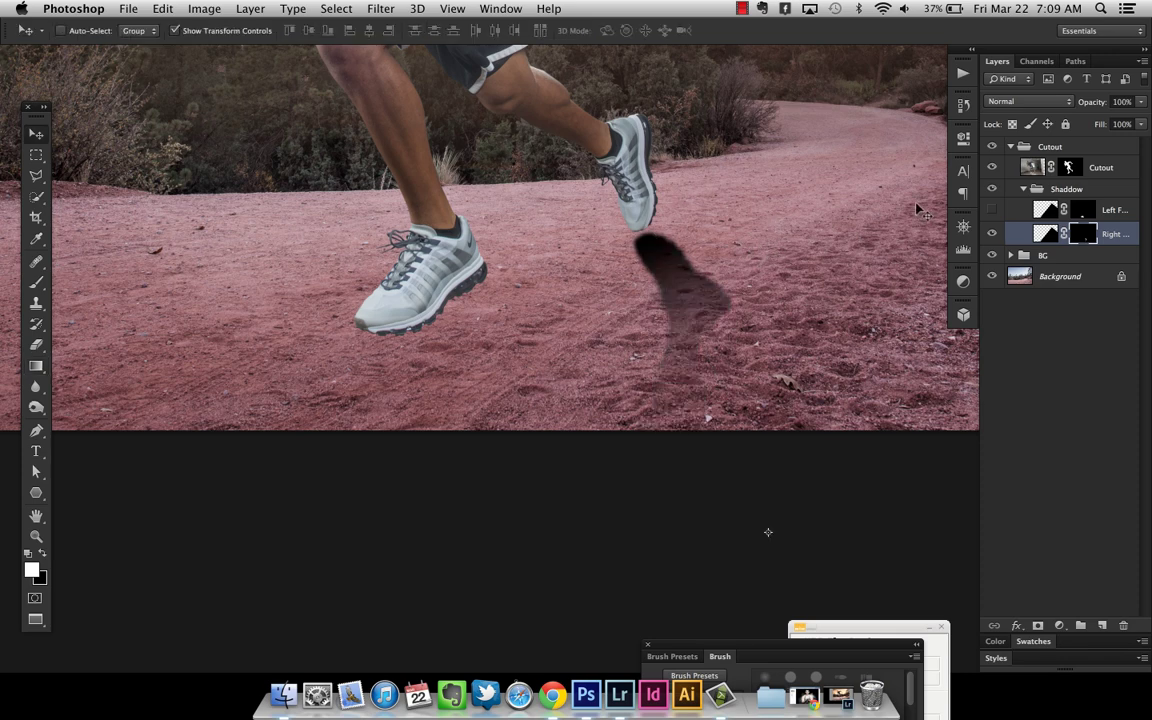
- Set the Right Foot layer's blend mode to Multiply and its opacity to 50%
{"action": "left_click", "coordinate": [1025, 101]}
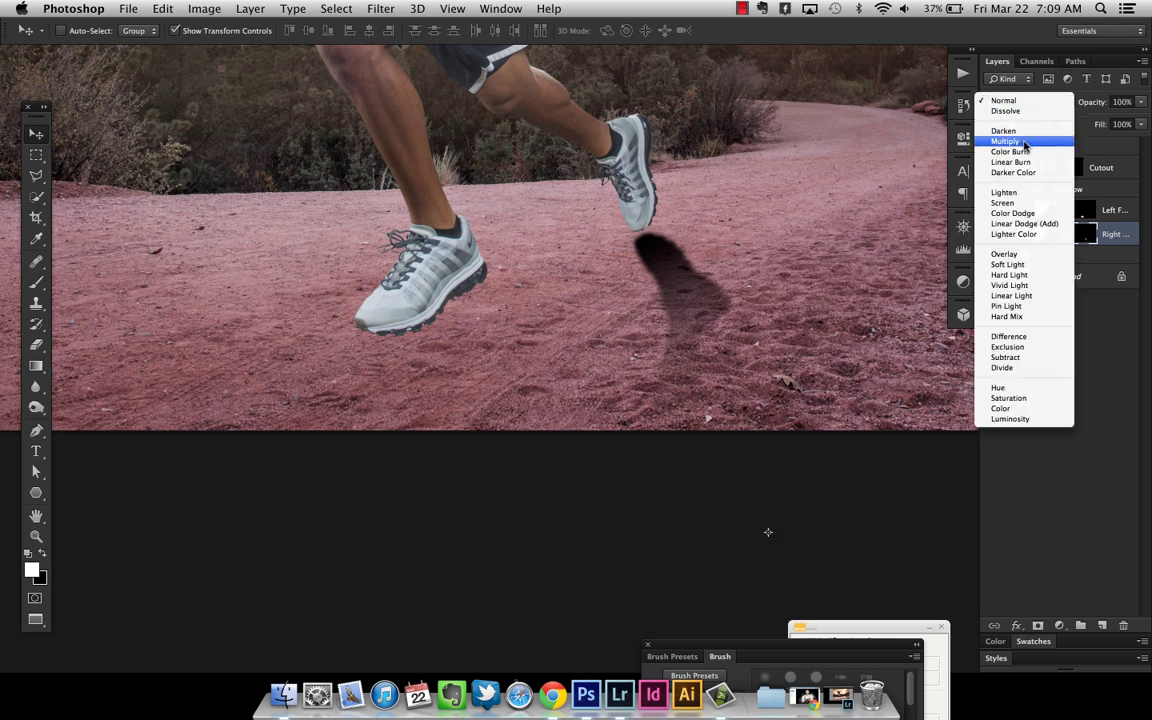
{"action": "left_click", "coordinate": [1024, 143]}
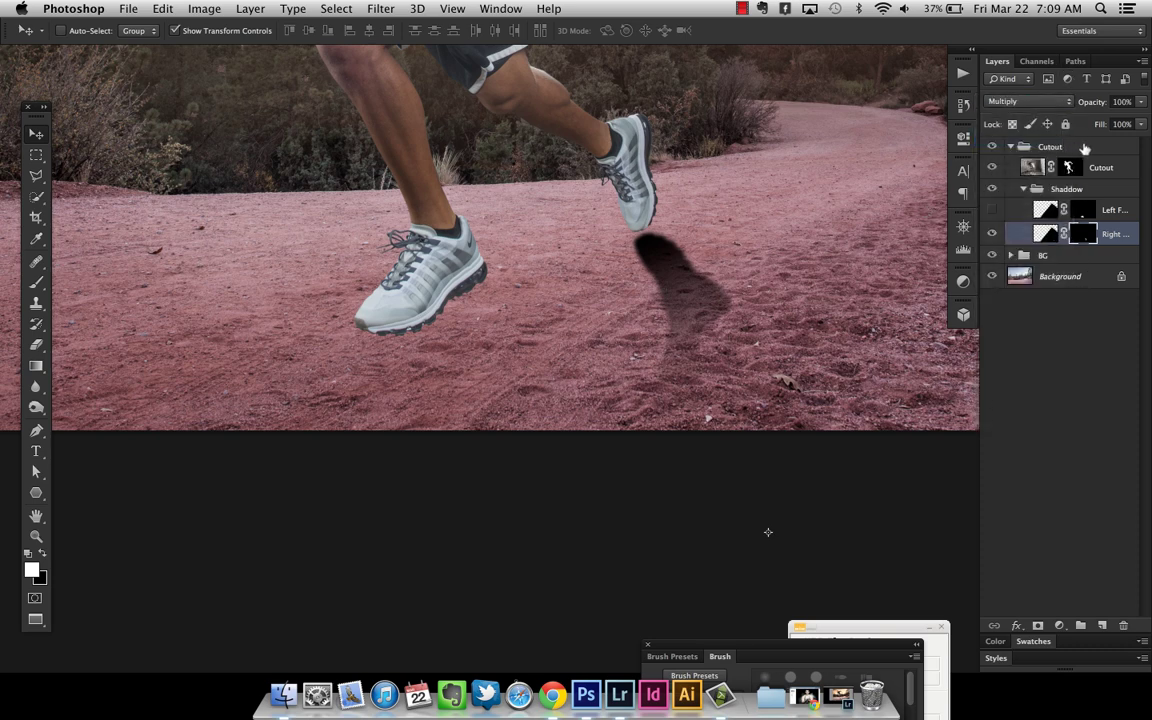
{"action": "left_click", "coordinate": [1122, 101]}
{"action": "type", "text": "50"}
{"action": "key", "text": "Return"}
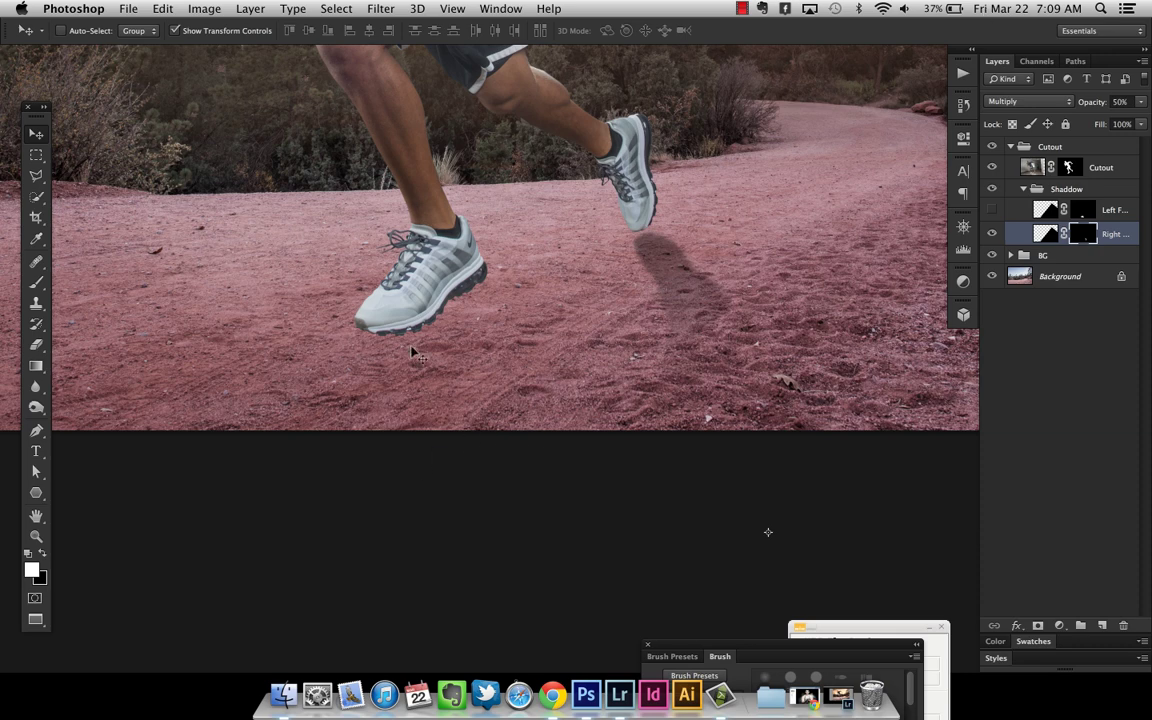
- Show the Left Foot layer again and collapse the Shaddow group, with the whole composite in view
{"action": "left_click", "coordinate": [993, 210]}
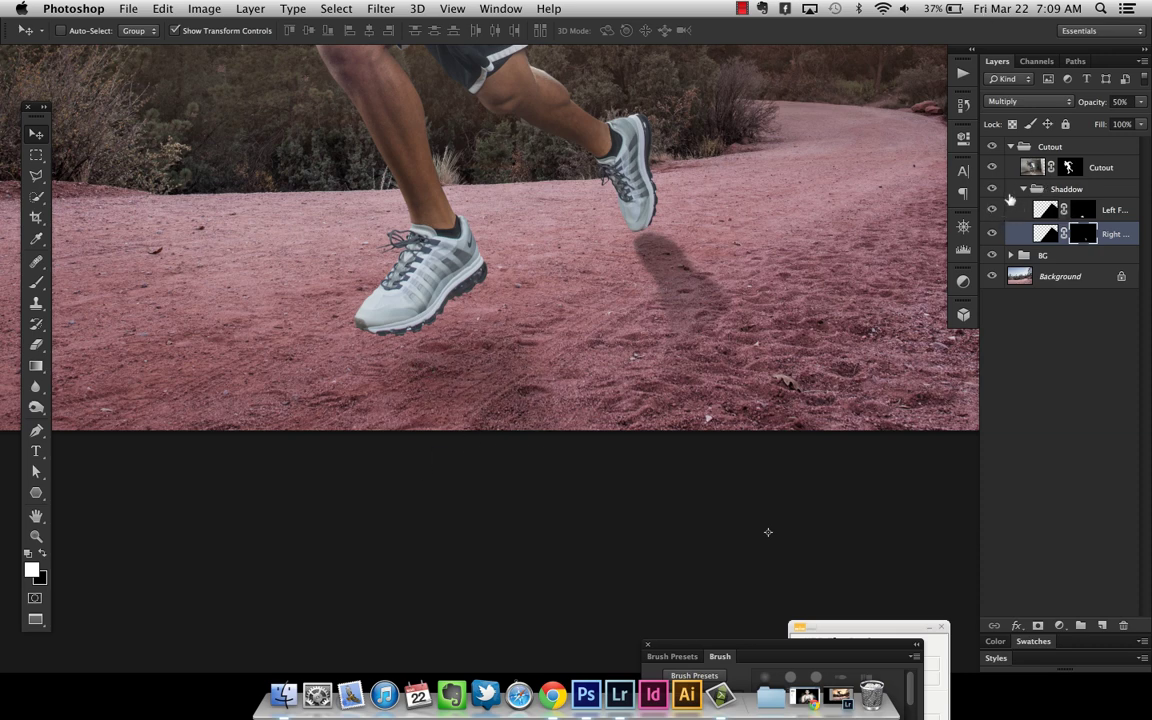
{"action": "left_click", "coordinate": [1115, 212]}
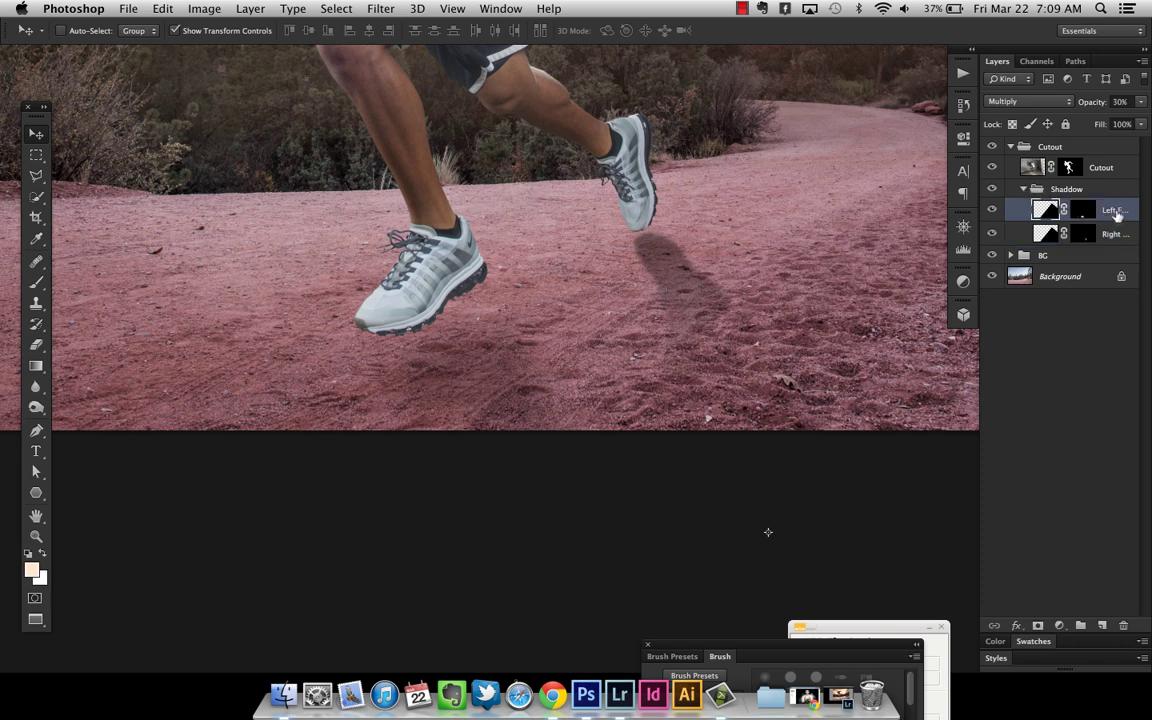
{"action": "left_click", "coordinate": [1024, 189]}
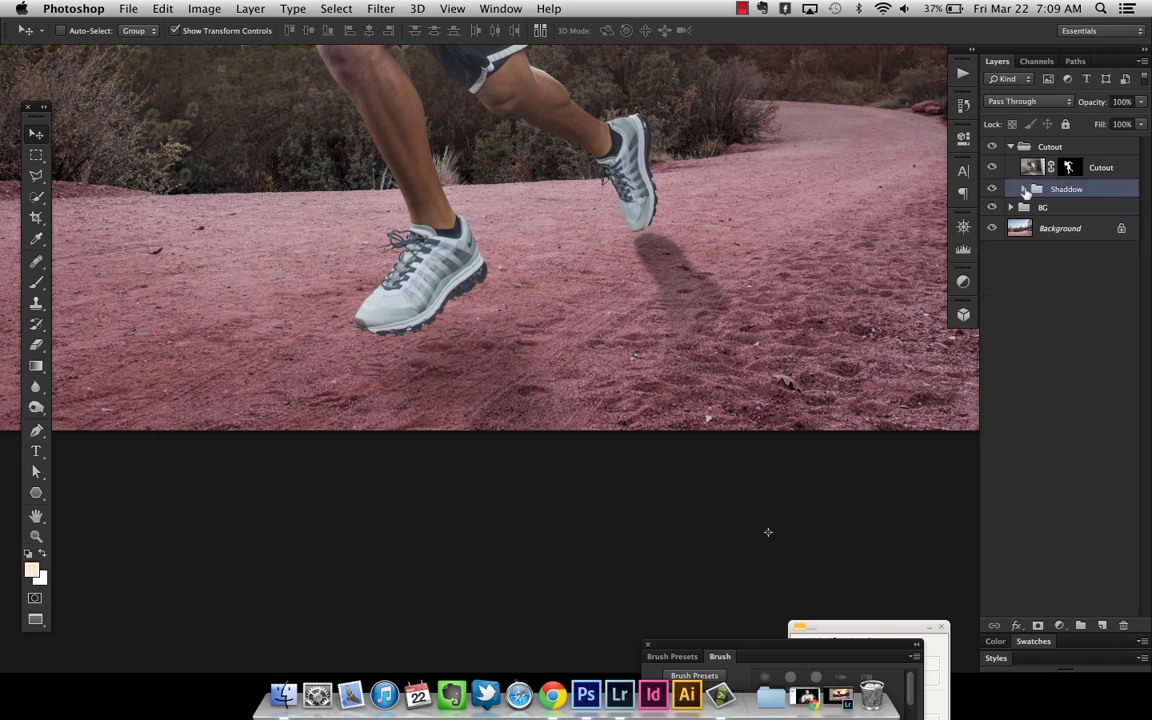
{"action": "left_click_drag", "start_coordinate": [749, 241], "coordinate": [753, 393]}
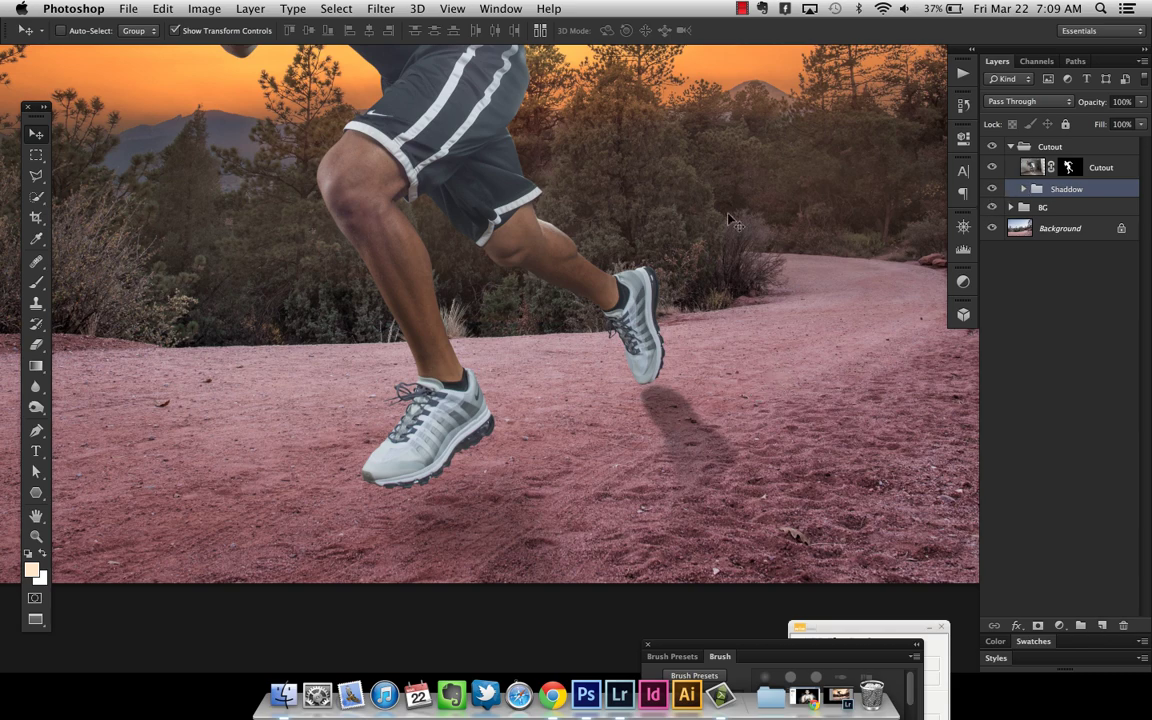
{"action": "key", "text": "super+minus"}
{"action": "key", "text": "super+minus"}
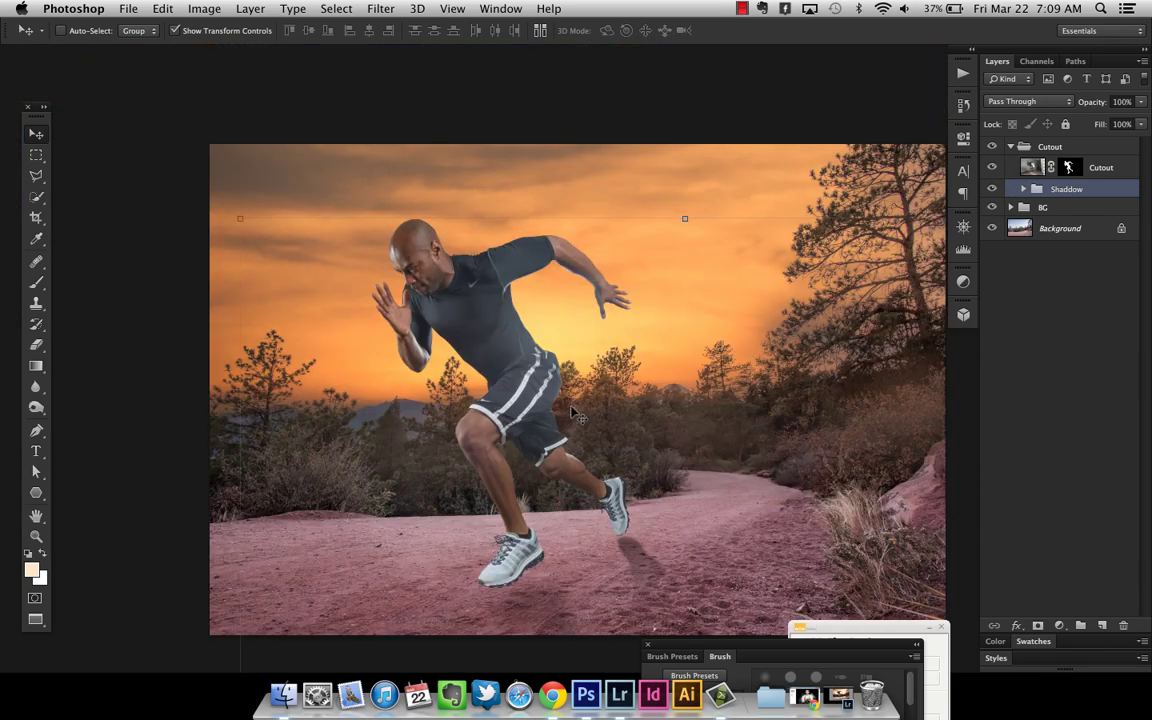
{"action": "scroll", "coordinate": [503, 427], "scroll_direction": "down", "scroll_amount": 5}
{"action": "scroll", "coordinate": [555, 357], "scroll_direction": "up", "scroll_amount": 2}
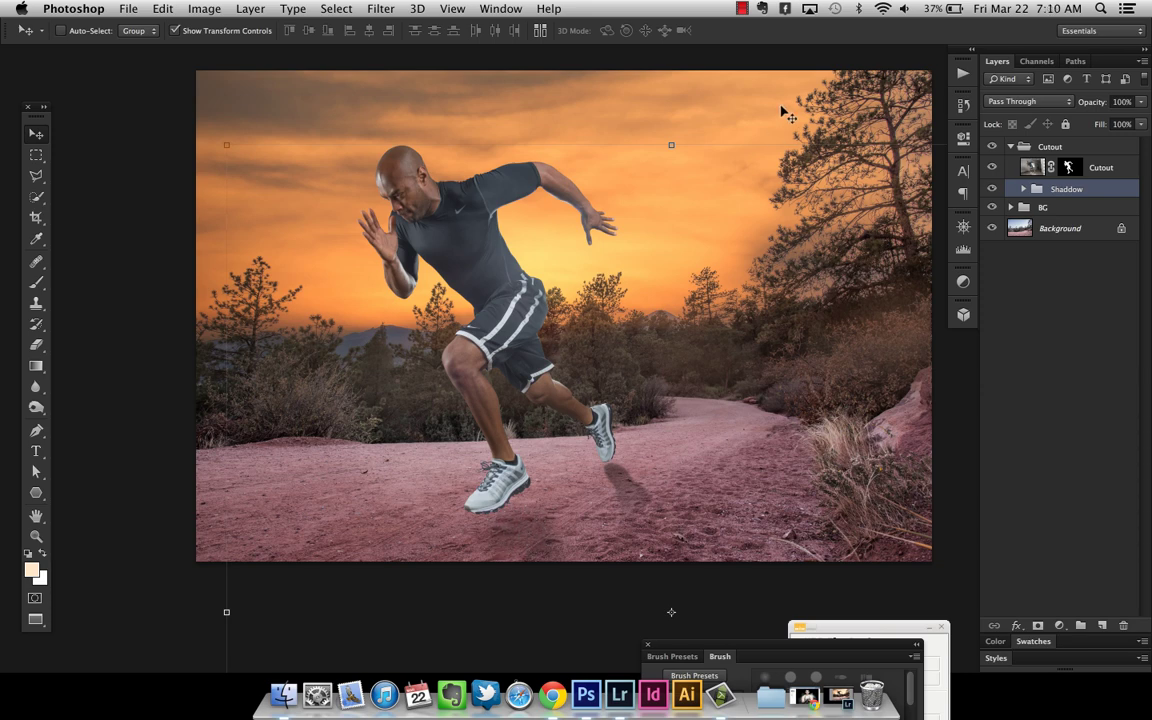
- Collapse the Cutout group and add a Hue/Saturation adjustment layer above it
{"action": "left_click", "coordinate": [1010, 147]}
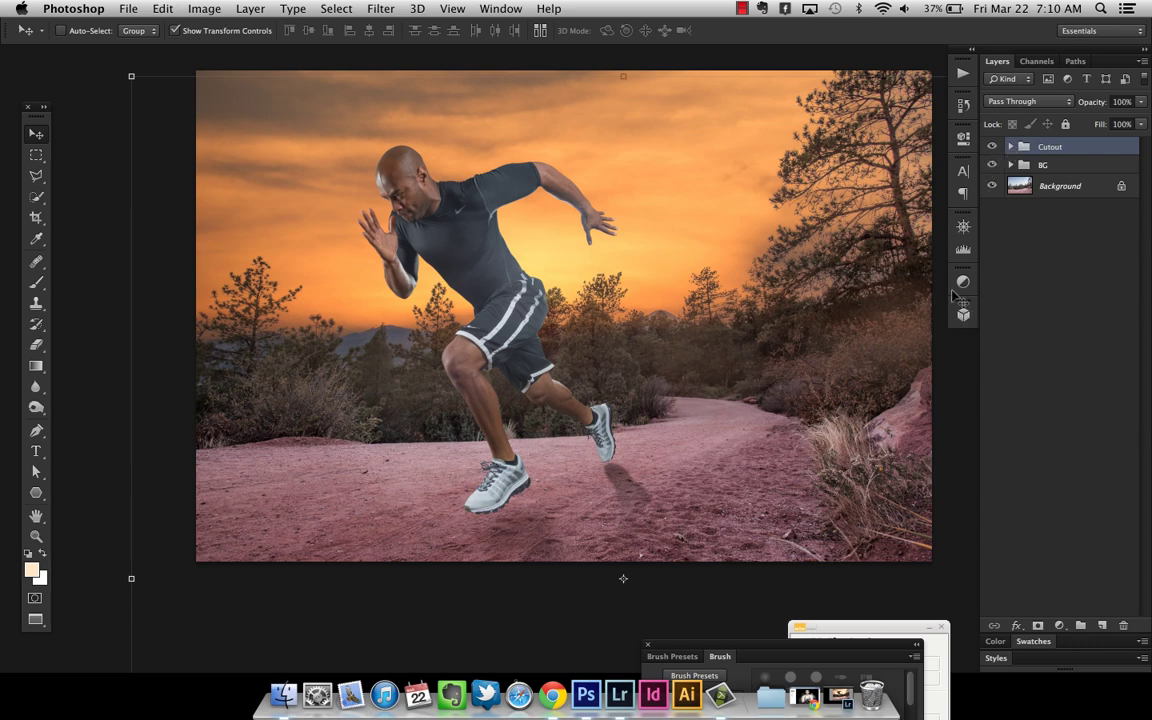
{"action": "left_click", "coordinate": [1060, 626]}
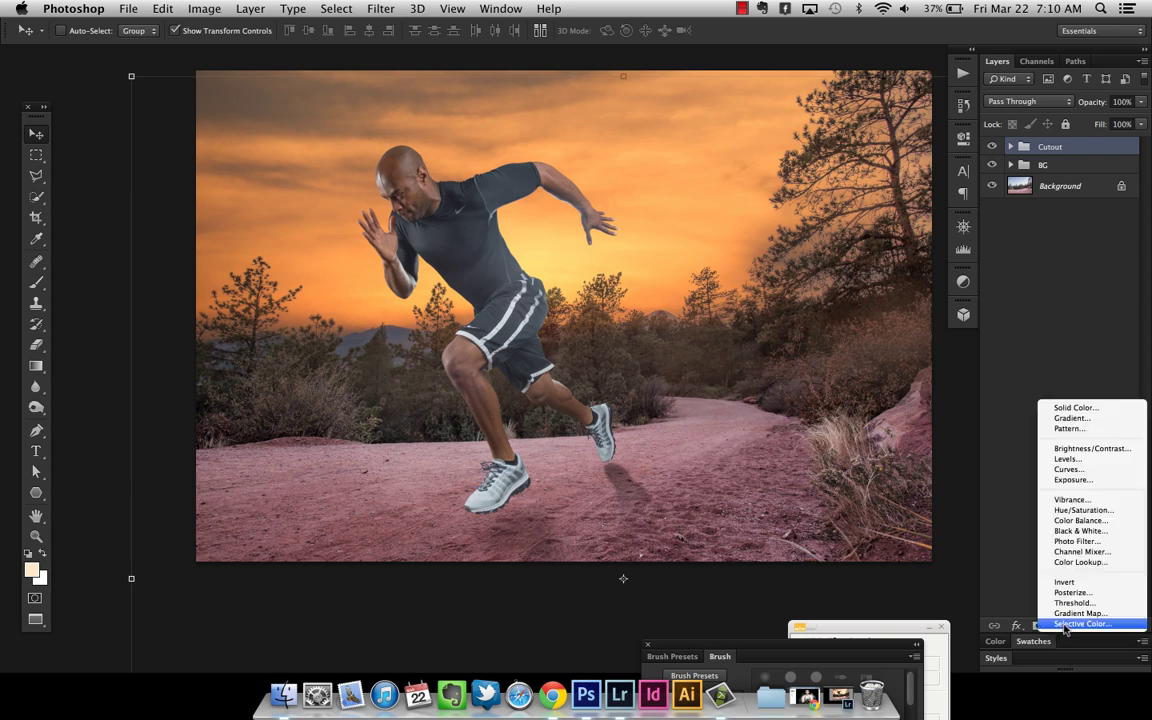
{"action": "left_click", "coordinate": [1078, 510]}
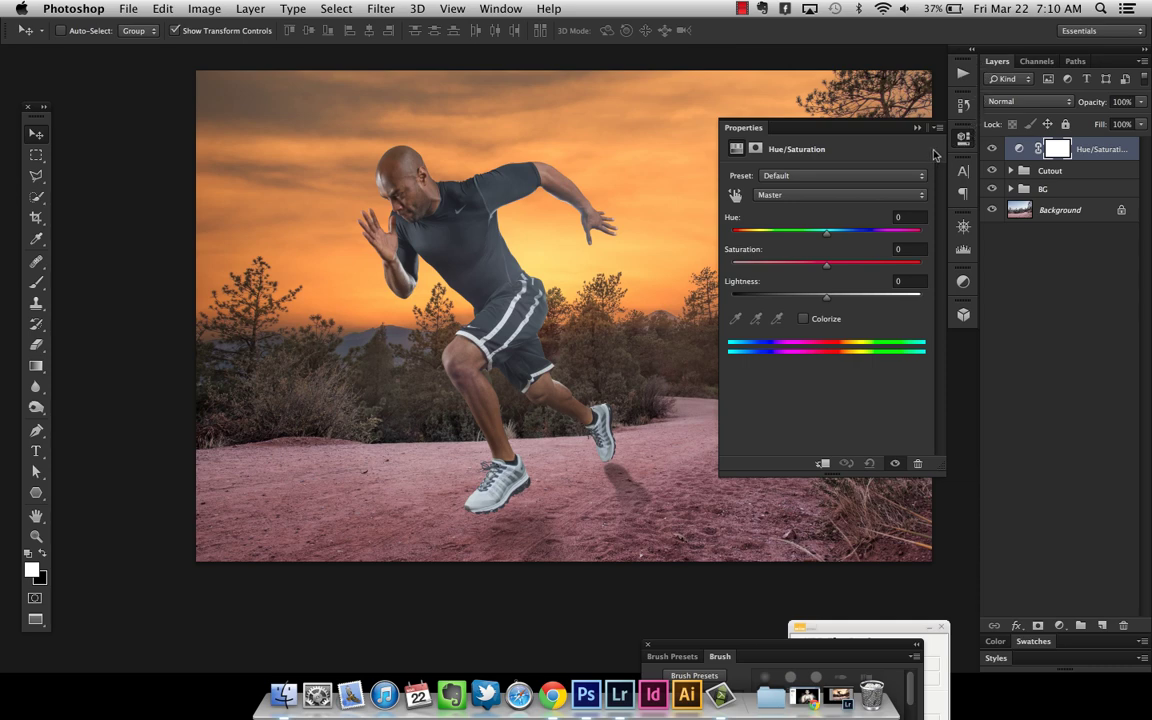
{"action": "left_click", "coordinate": [826, 116]}
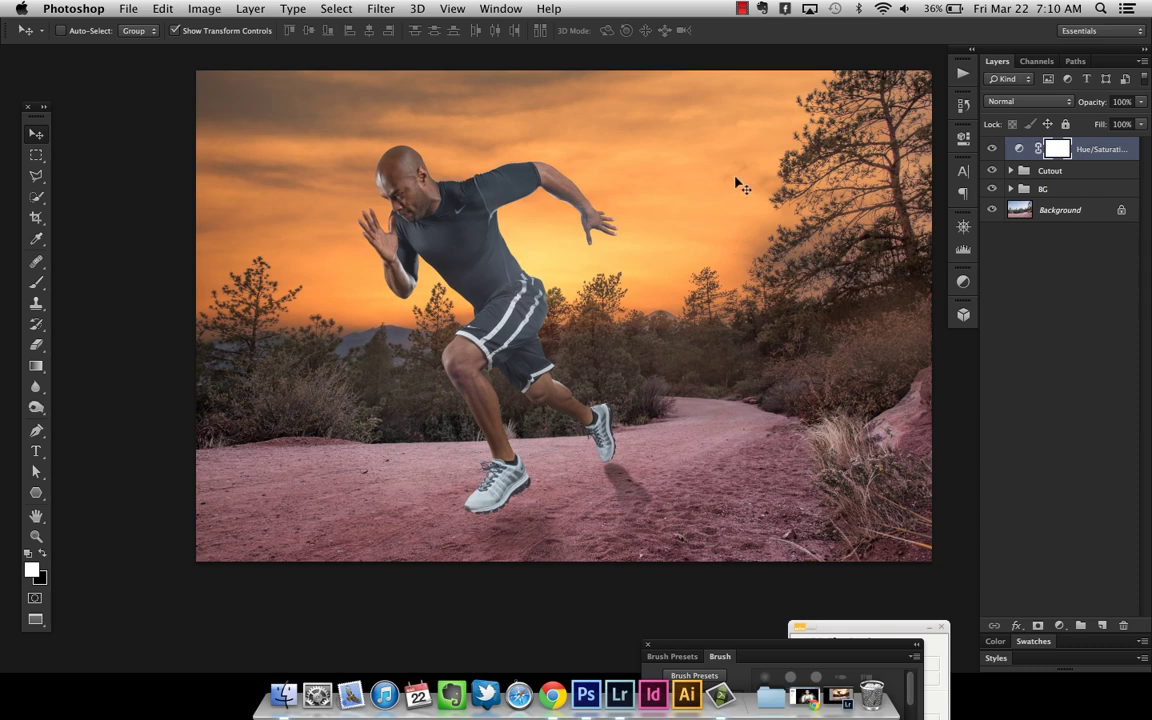
- Try the Screen blend mode on the Hue/Saturation layer and restore it to Normal
{"action": "left_click", "coordinate": [1007, 104]}
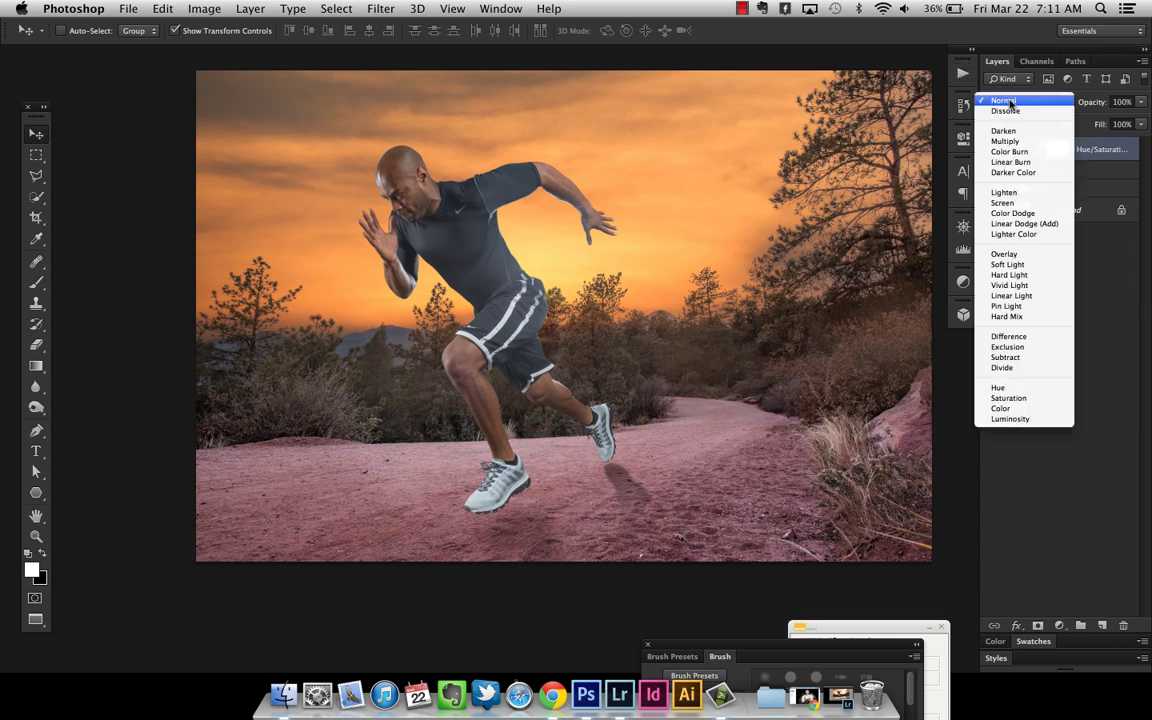
{"action": "left_click", "coordinate": [1022, 202]}
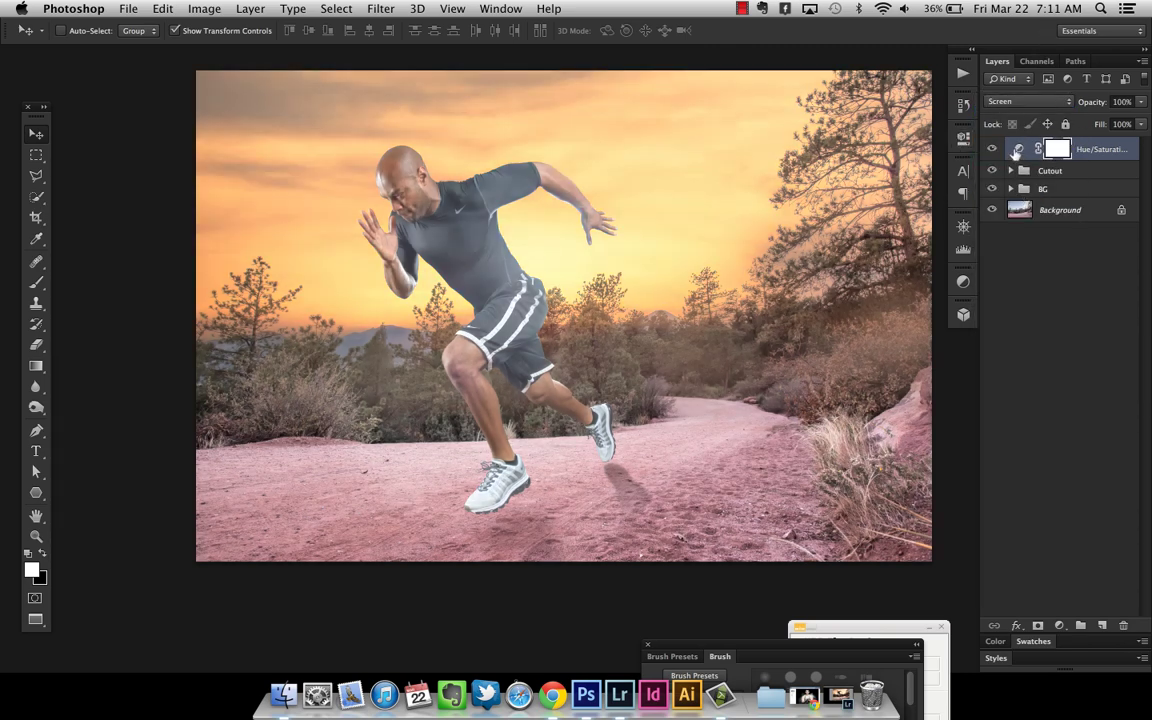
{"action": "double_click", "coordinate": [1019, 150]}
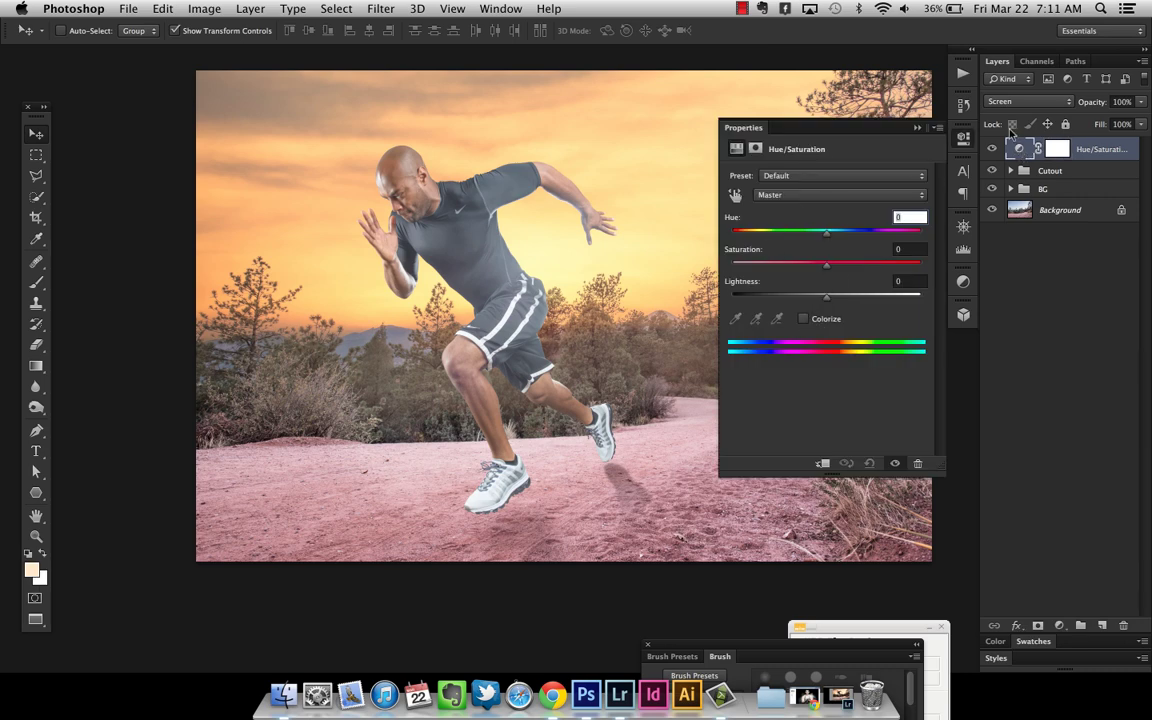
{"action": "left_click", "coordinate": [1028, 101]}
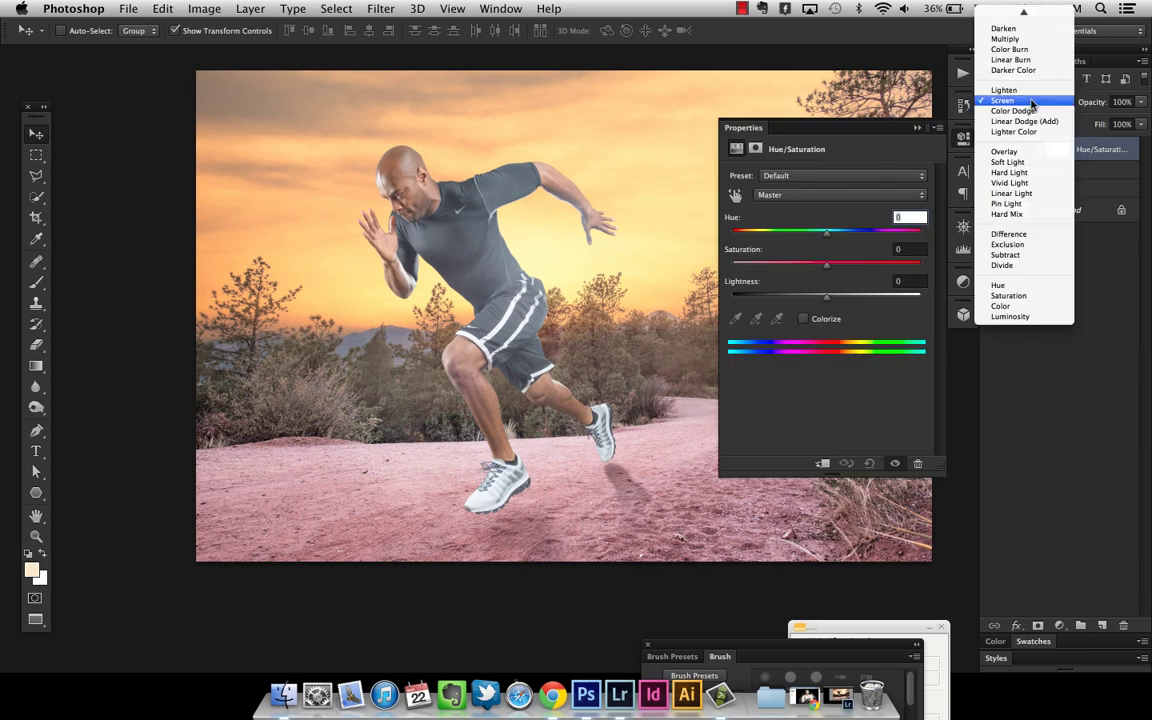
{"action": "left_click", "coordinate": [1015, 11]}
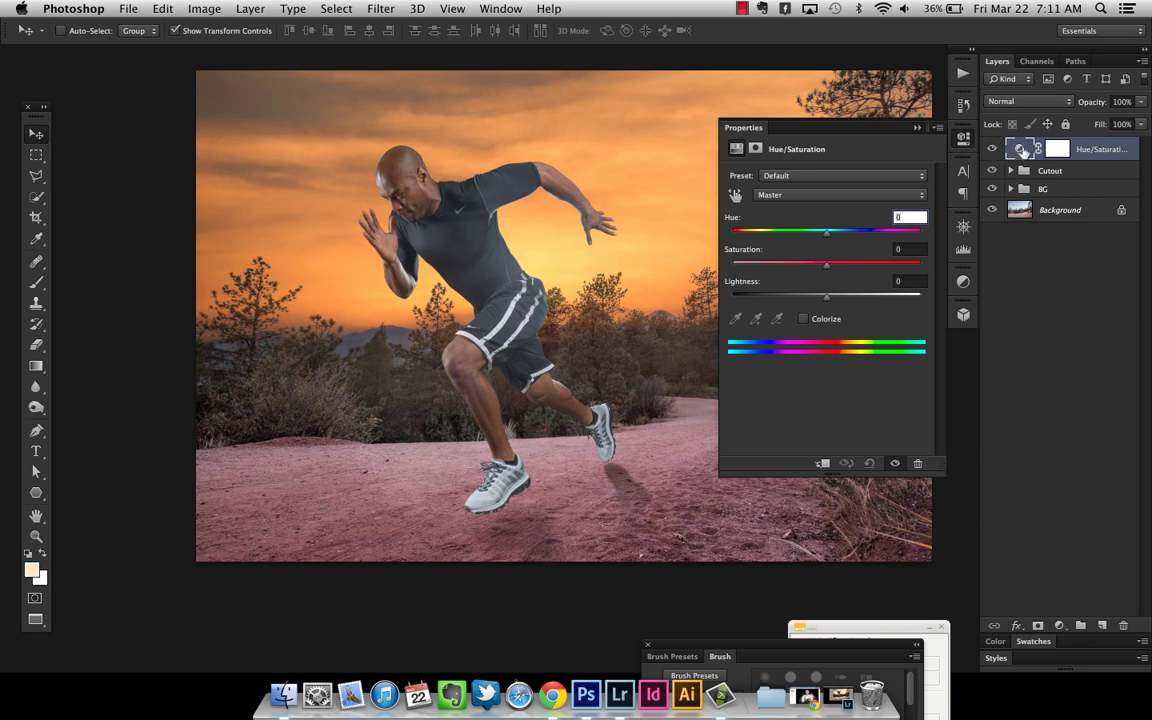
- Colorize the Hue/Saturation layer with hue 45 and saturation 25, and blend it in Screen mode at 50% opacity
{"action": "left_click", "coordinate": [801, 319]}
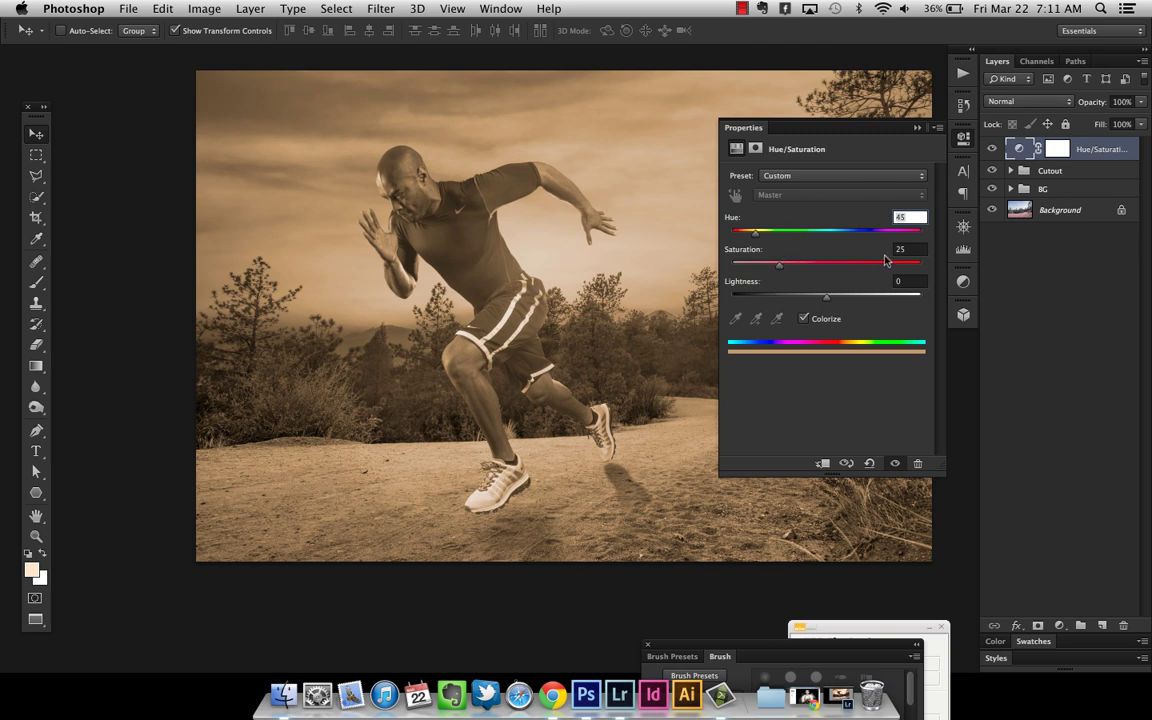
{"action": "left_click", "coordinate": [1122, 101]}
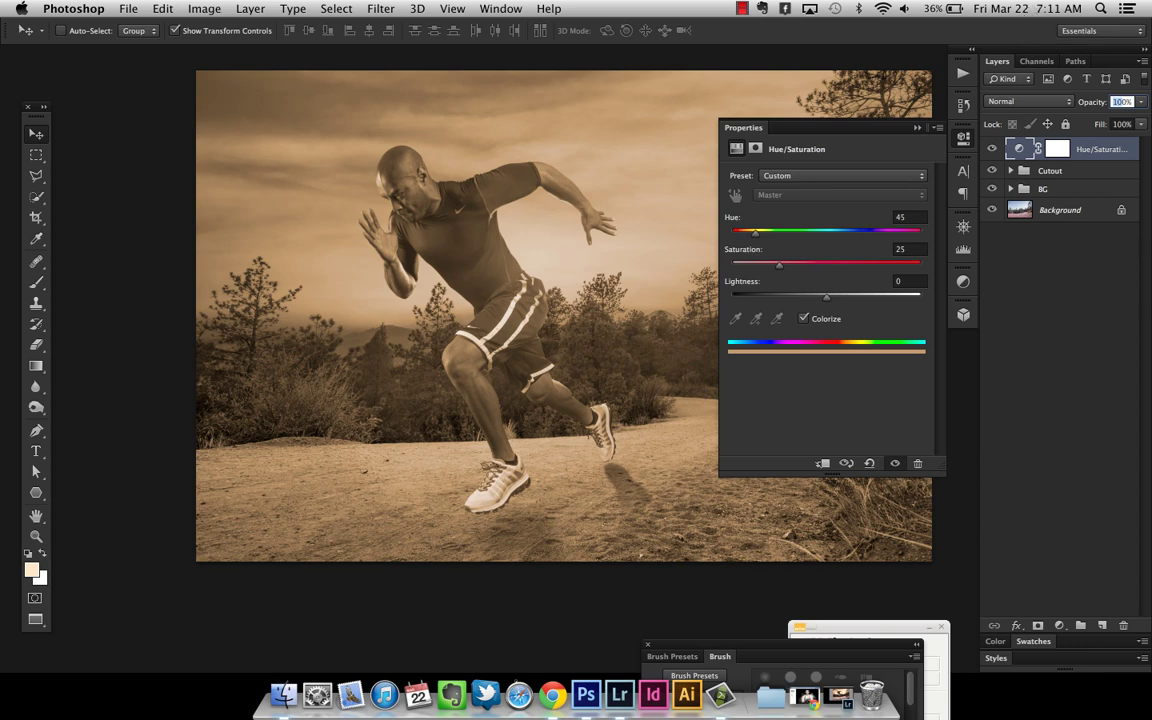
{"action": "type", "text": "50"}
{"action": "key", "text": "Return"}
{"action": "left_click", "coordinate": [1028, 101]}
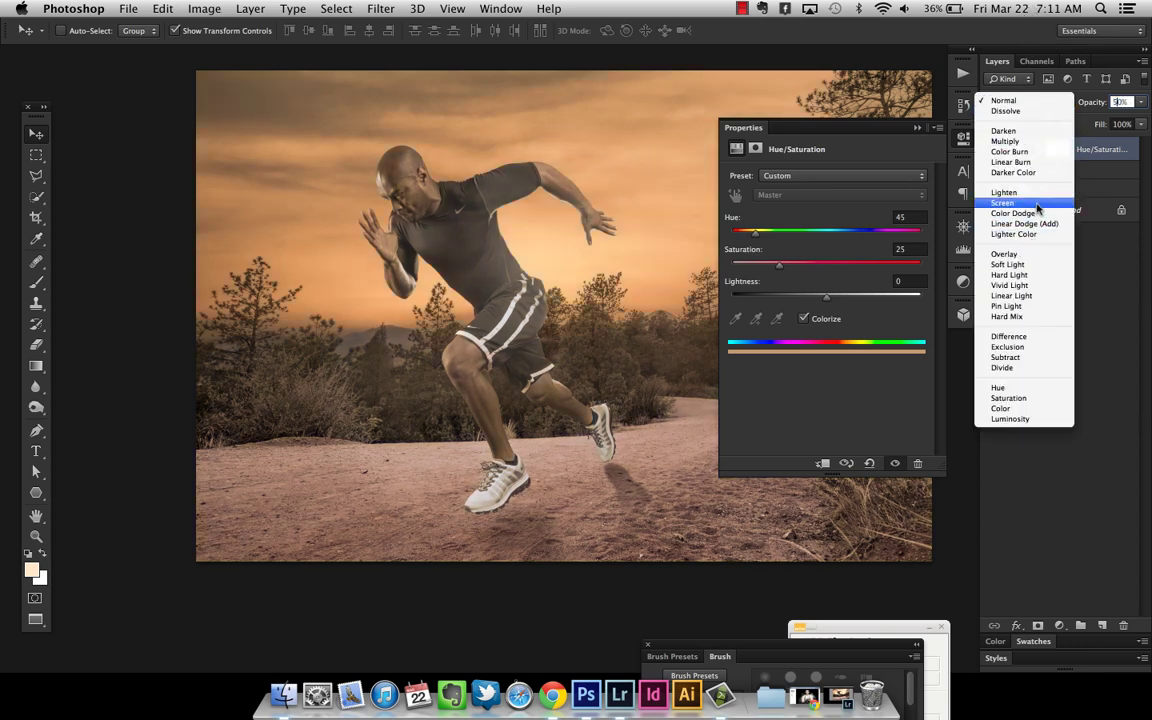
{"action": "left_click", "coordinate": [1004, 203]}
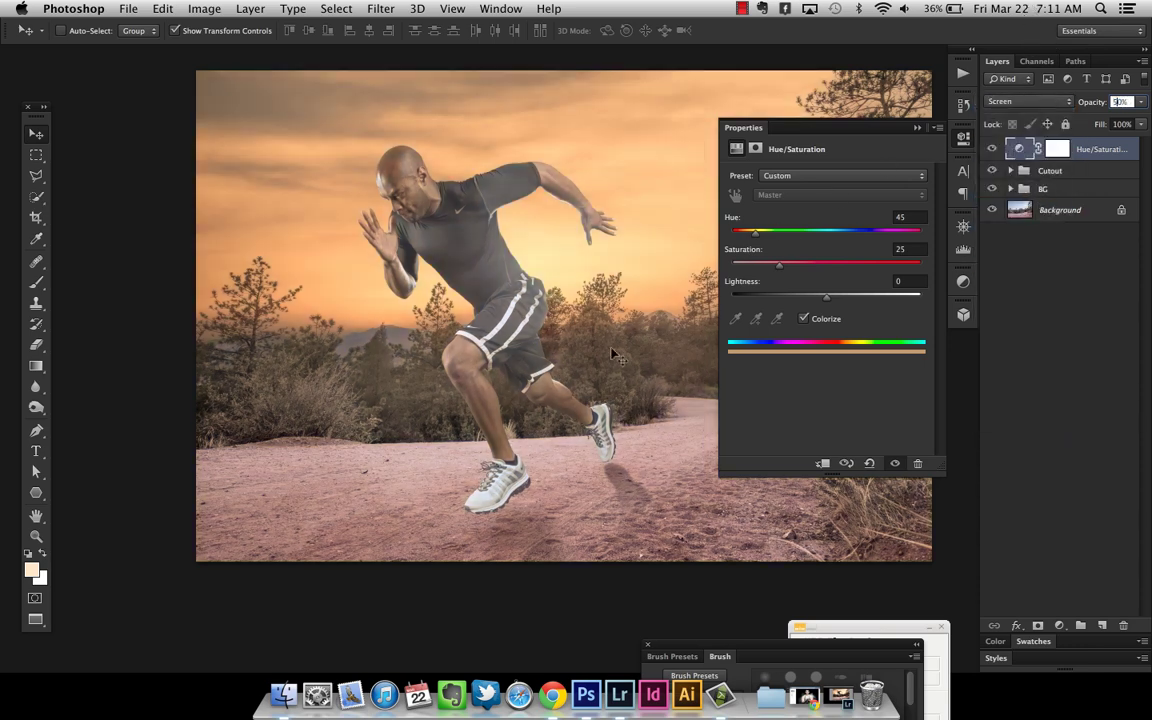
{"action": "left_click", "coordinate": [917, 127]}
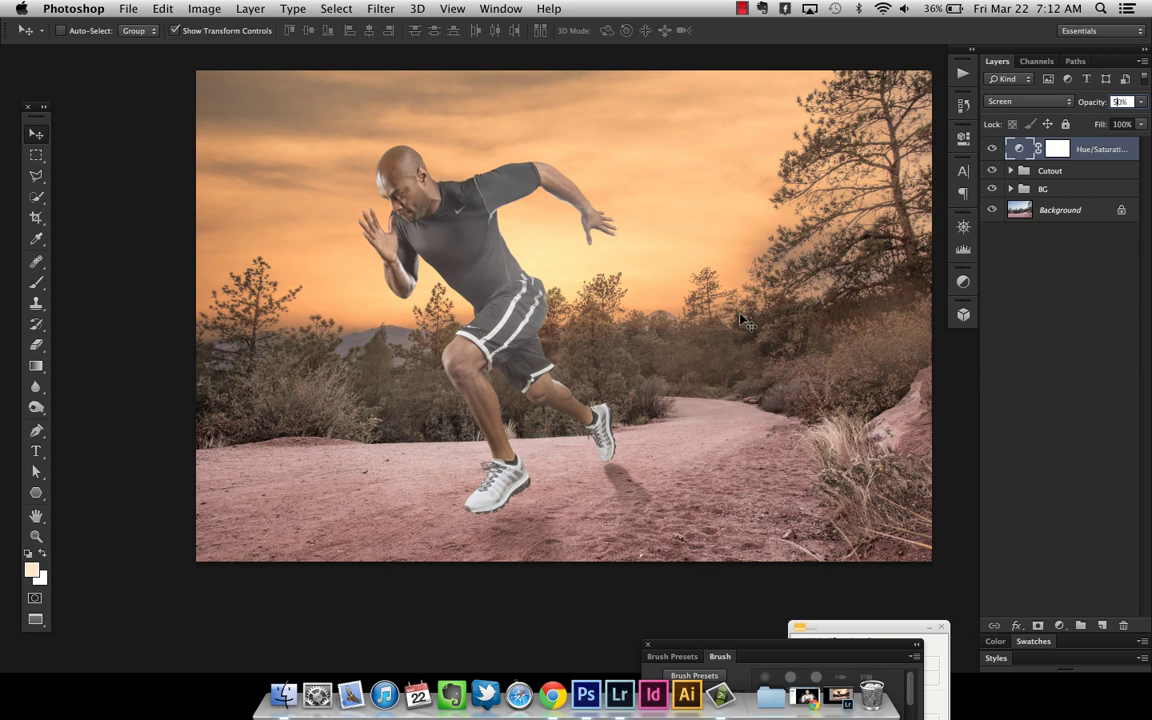
- Duplicate the Hue/Saturation layer and set the copy's blend mode to Soft Light
{"action": "key", "text": "super+j"}
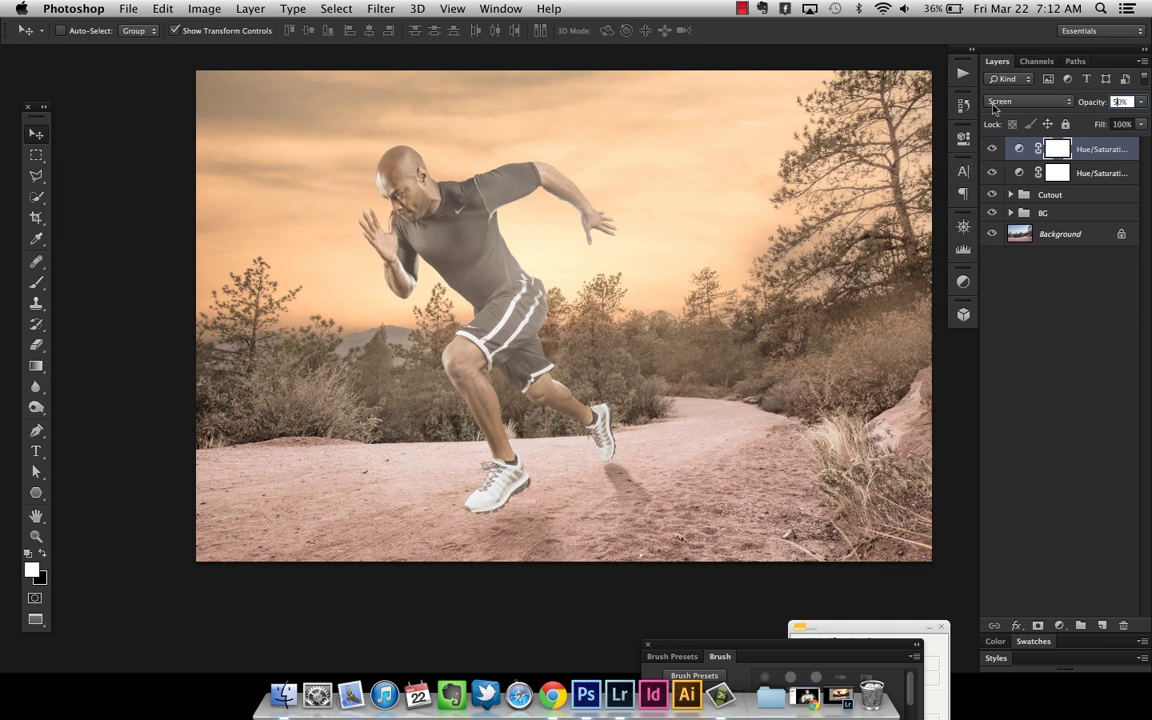
{"action": "left_click", "coordinate": [1015, 104]}
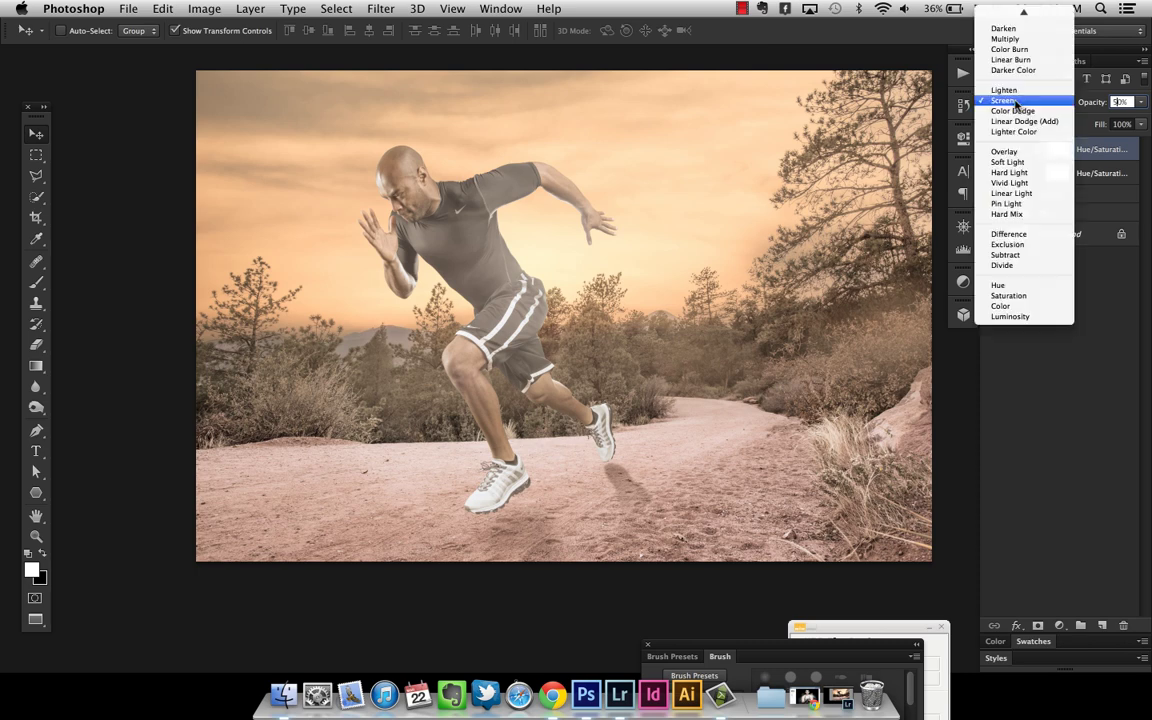
{"action": "left_click", "coordinate": [1034, 163]}
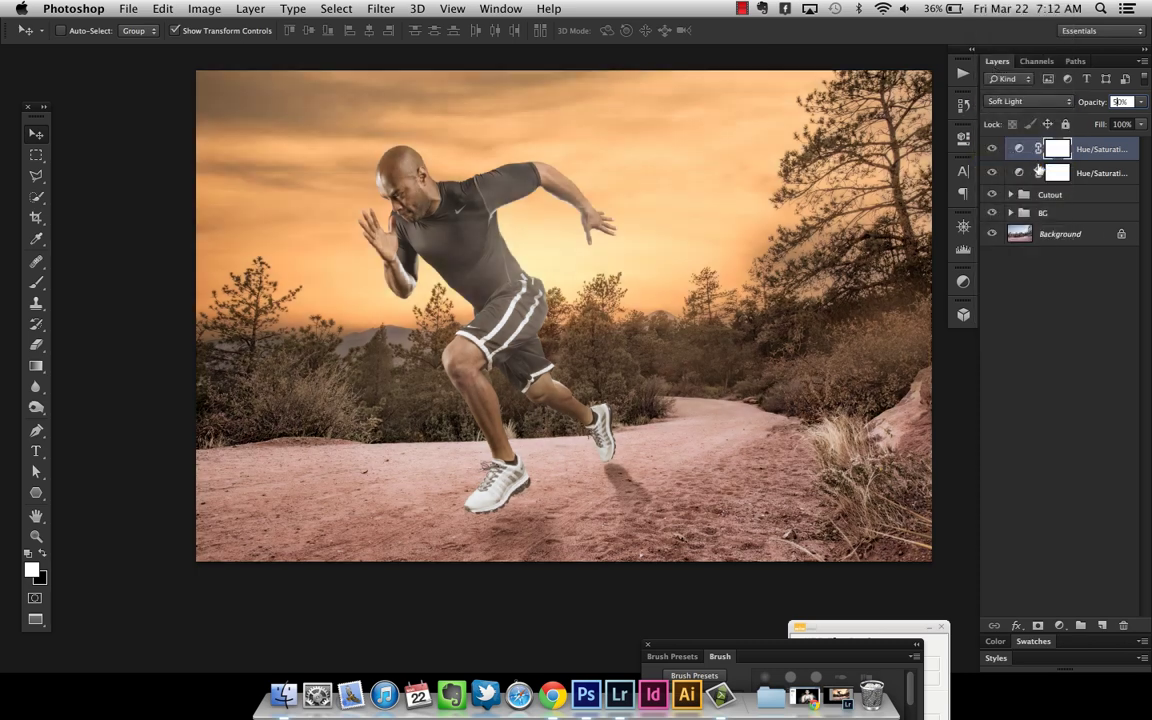
- Compare the composite with and without the two Hue/Saturation layers, together and individually
{"action": "left_click", "coordinate": [992, 148]}
{"action": "left_click", "coordinate": [992, 172]}
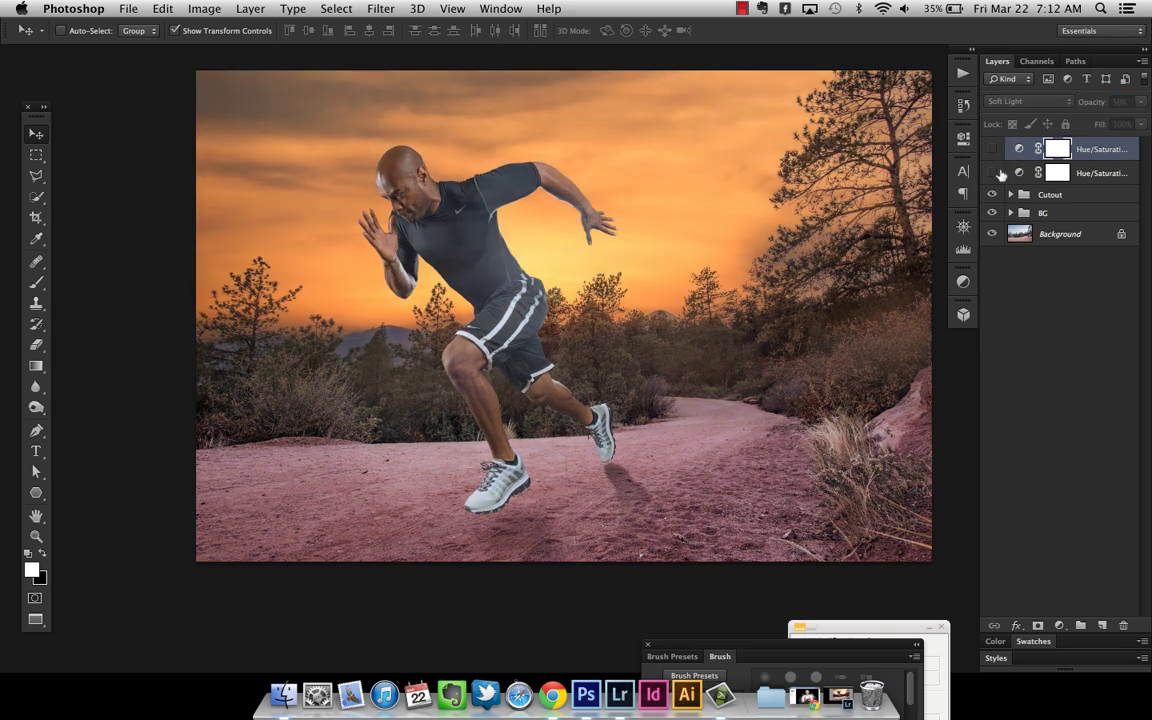
{"action": "left_click", "coordinate": [992, 172]}
{"action": "left_click", "coordinate": [992, 148]}
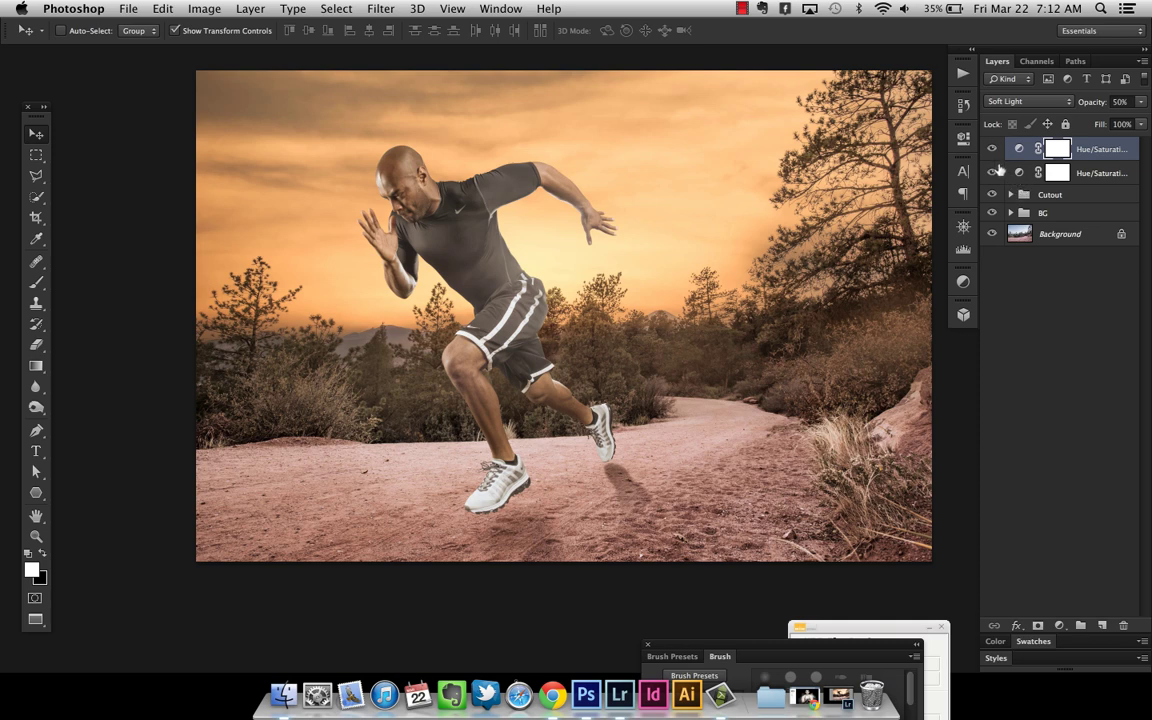
{"action": "left_click", "coordinate": [992, 149]}
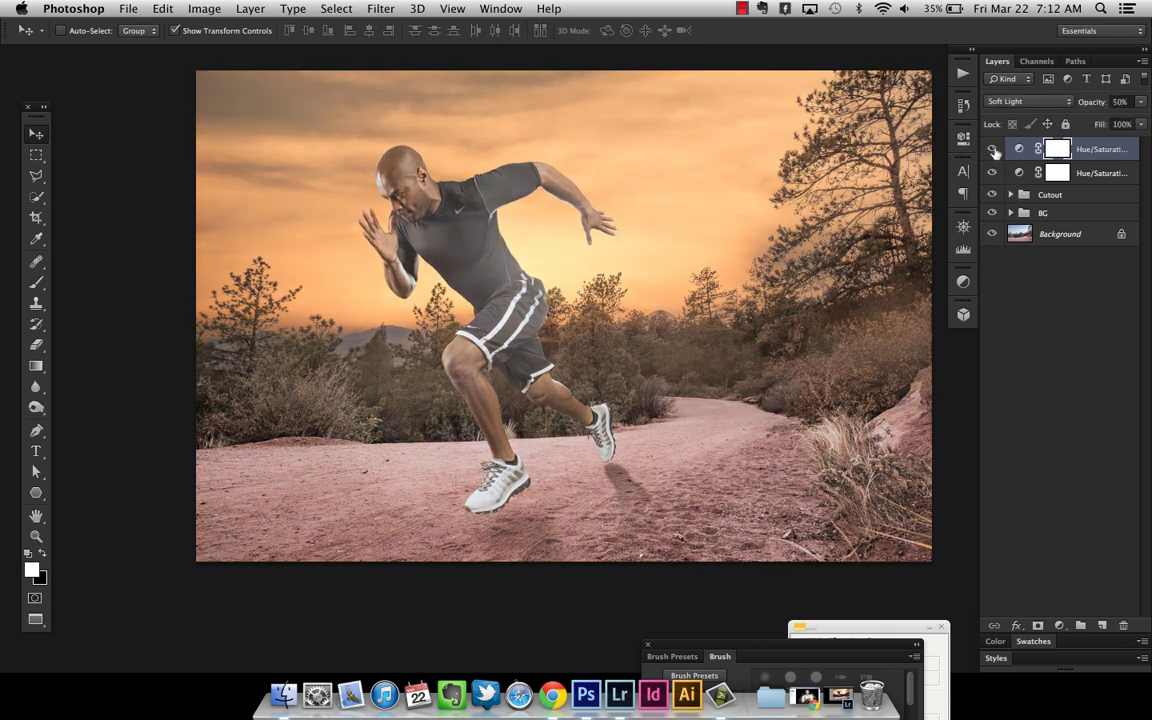
{"action": "left_click", "coordinate": [992, 149]}
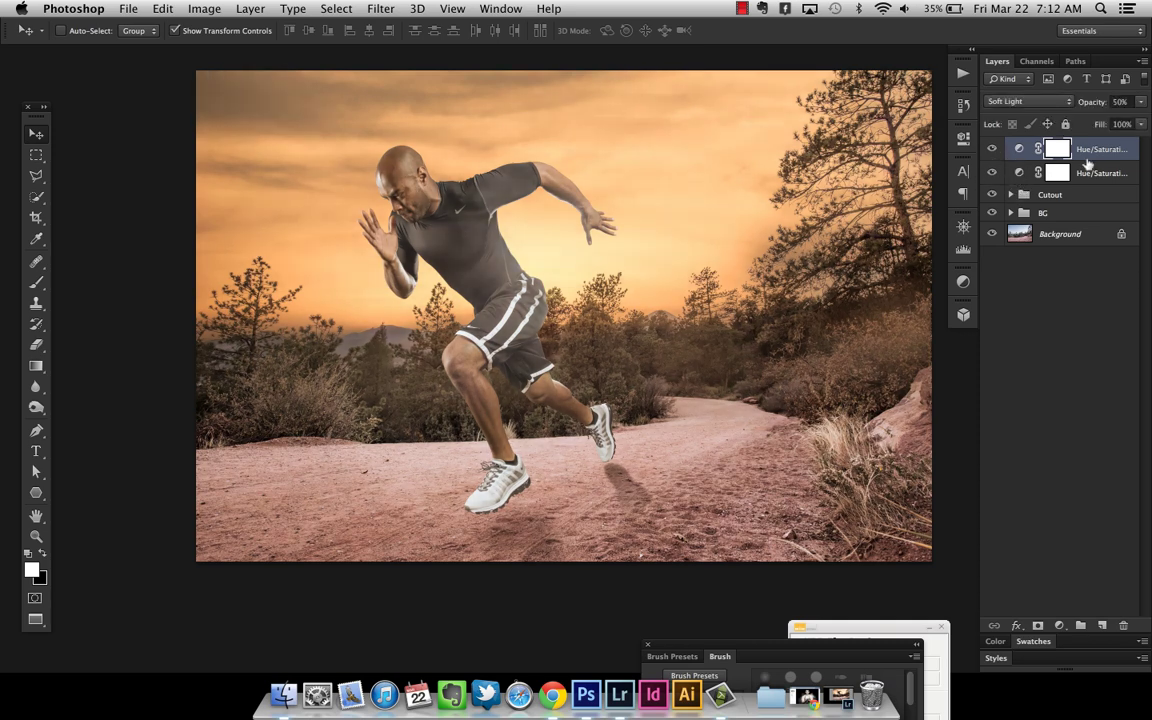
{"action": "left_click", "coordinate": [1015, 174]}
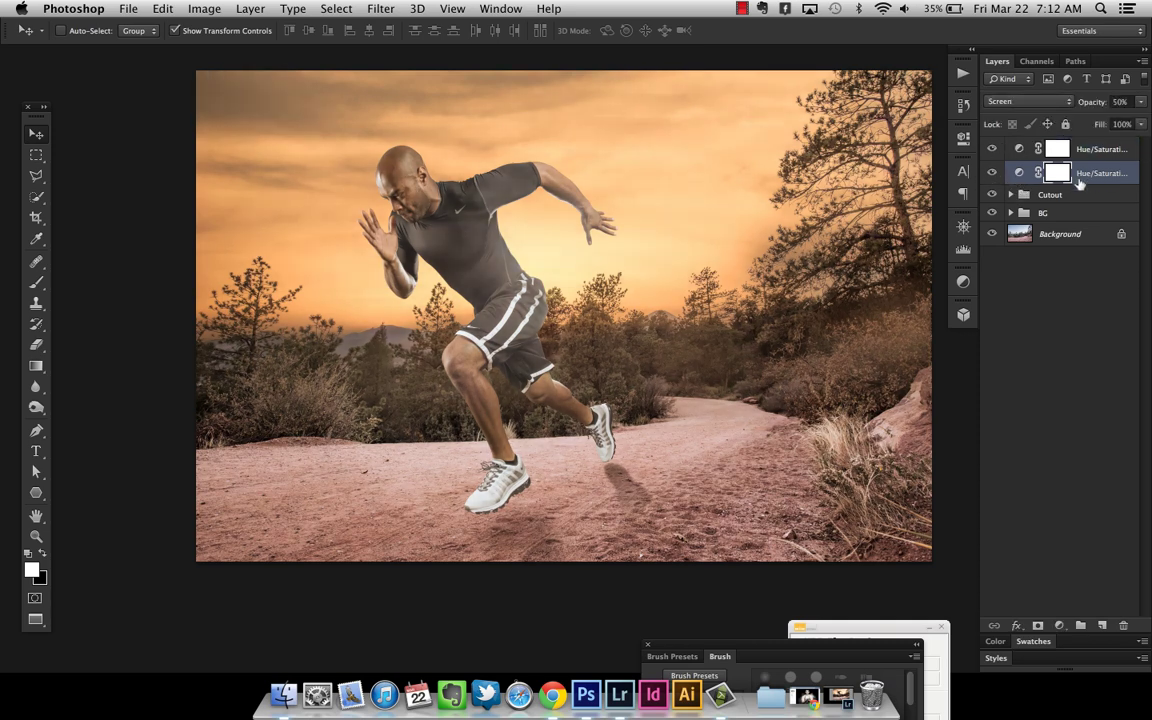
{"action": "left_click", "coordinate": [992, 173]}
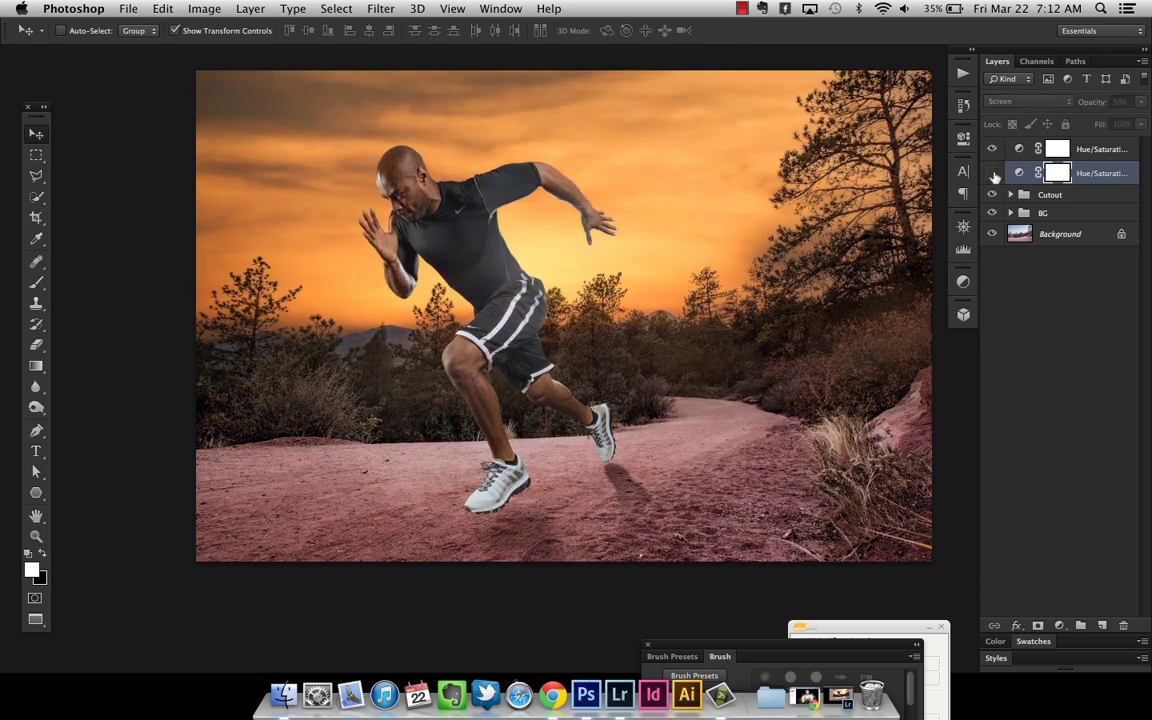
{"action": "left_click", "coordinate": [992, 173]}
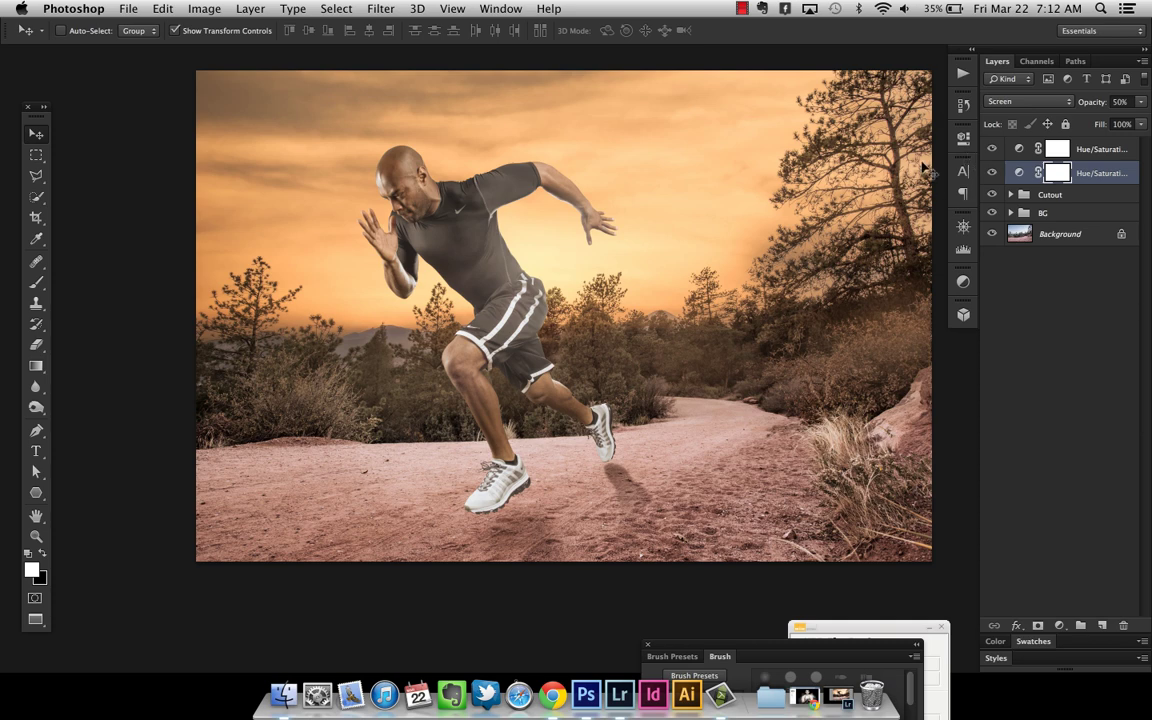
- Add a Black & White adjustment layer at the top of the layer stack and set its blend mode to Soft Light
{"action": "left_click", "coordinate": [1085, 152]}
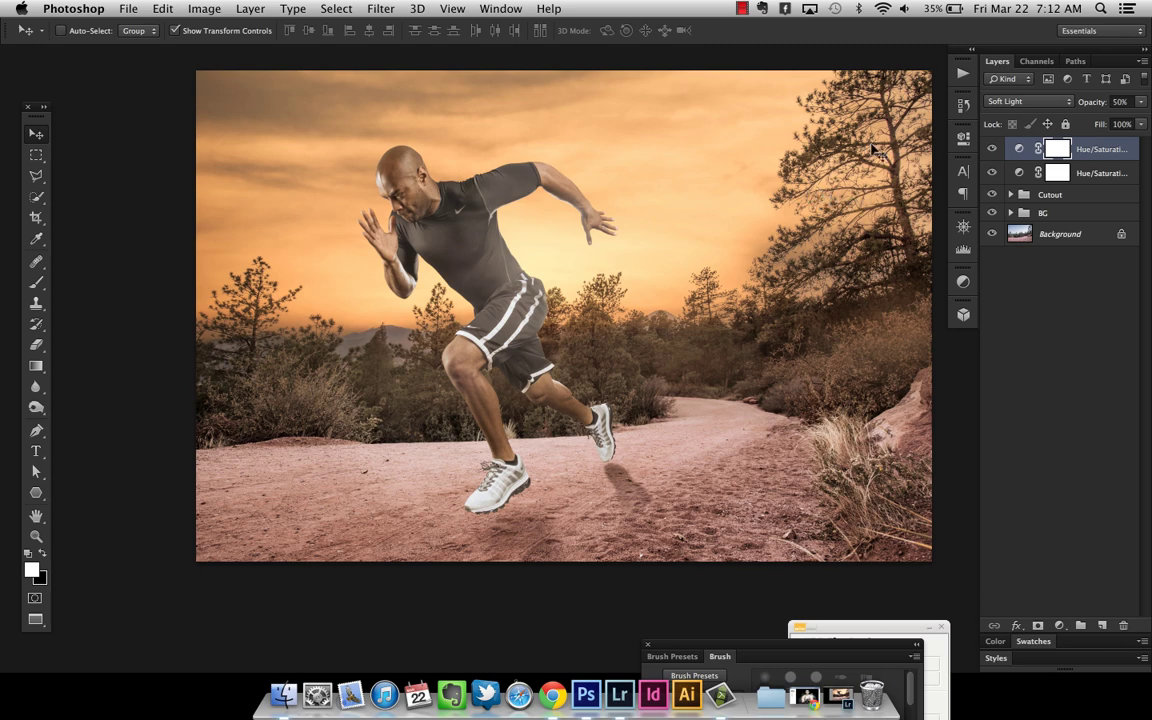
{"action": "left_click", "coordinate": [1061, 626]}
{"action": "left_click", "coordinate": [1018, 560]}
{"action": "left_click", "coordinate": [1060, 625]}
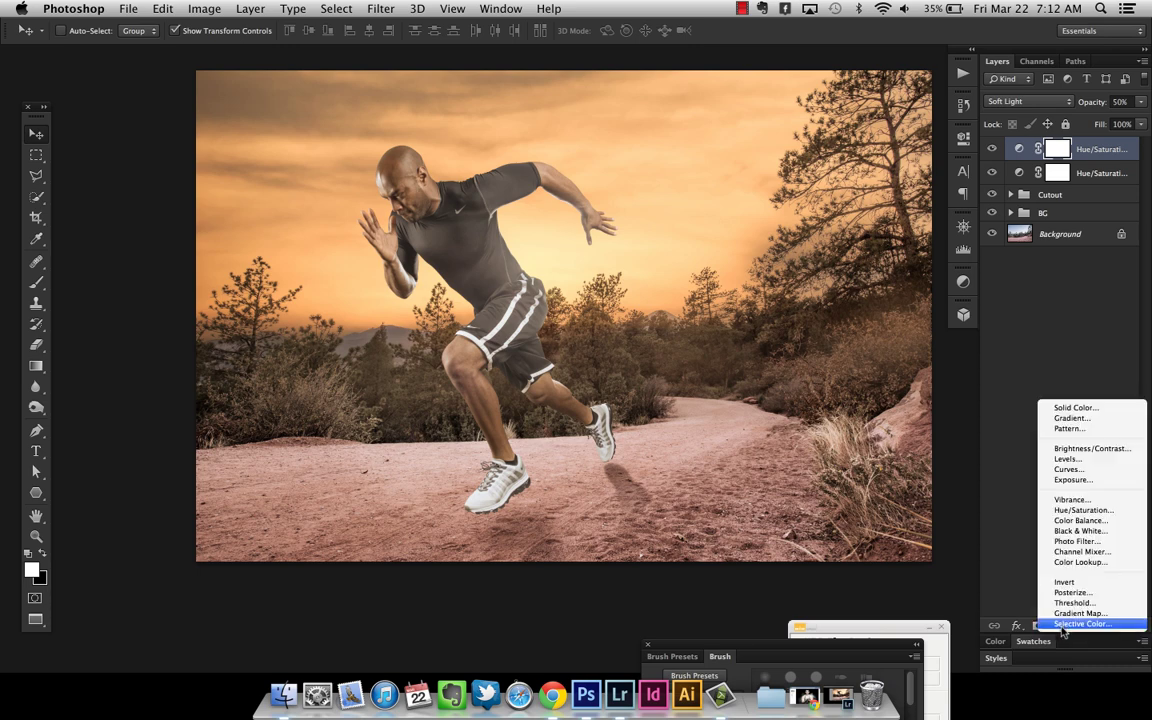
{"action": "left_click", "coordinate": [1080, 531]}
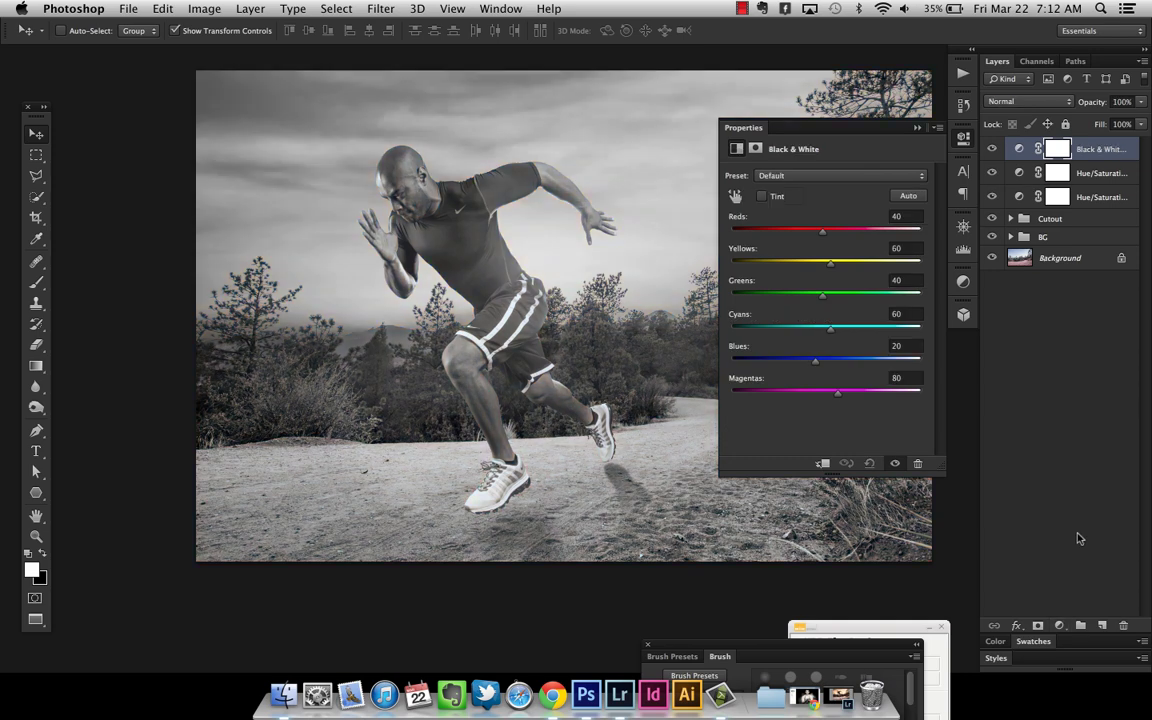
{"action": "left_click", "coordinate": [1028, 101]}
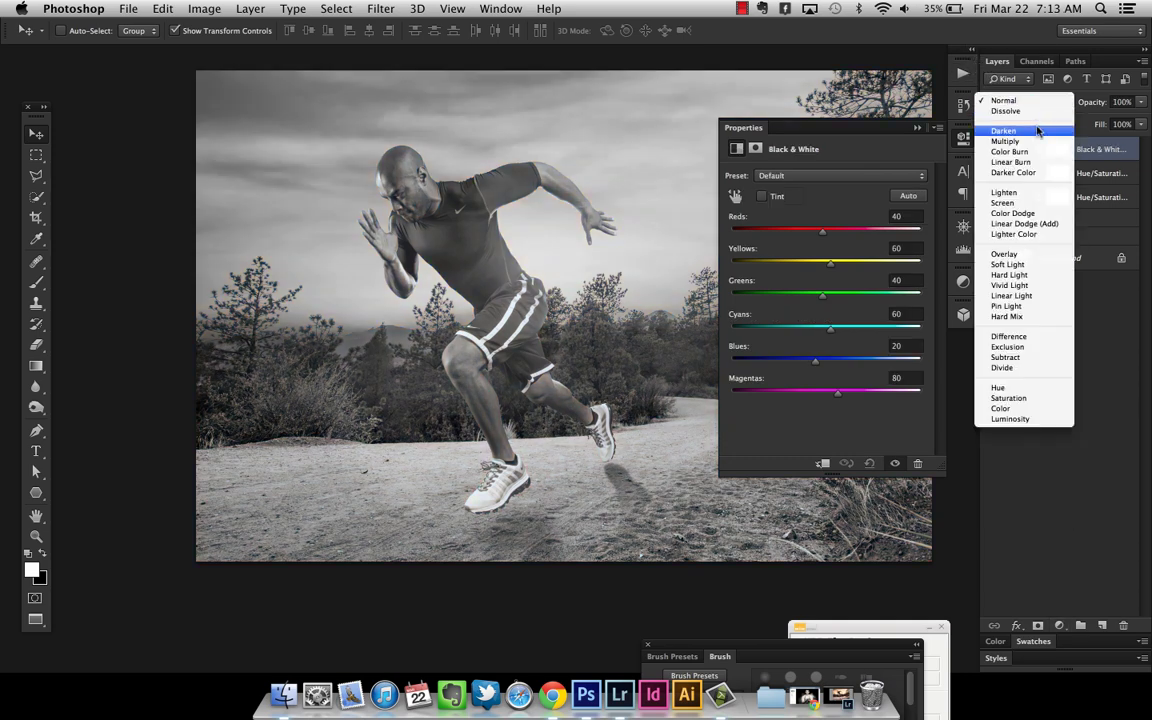
{"action": "left_click", "coordinate": [1038, 264]}
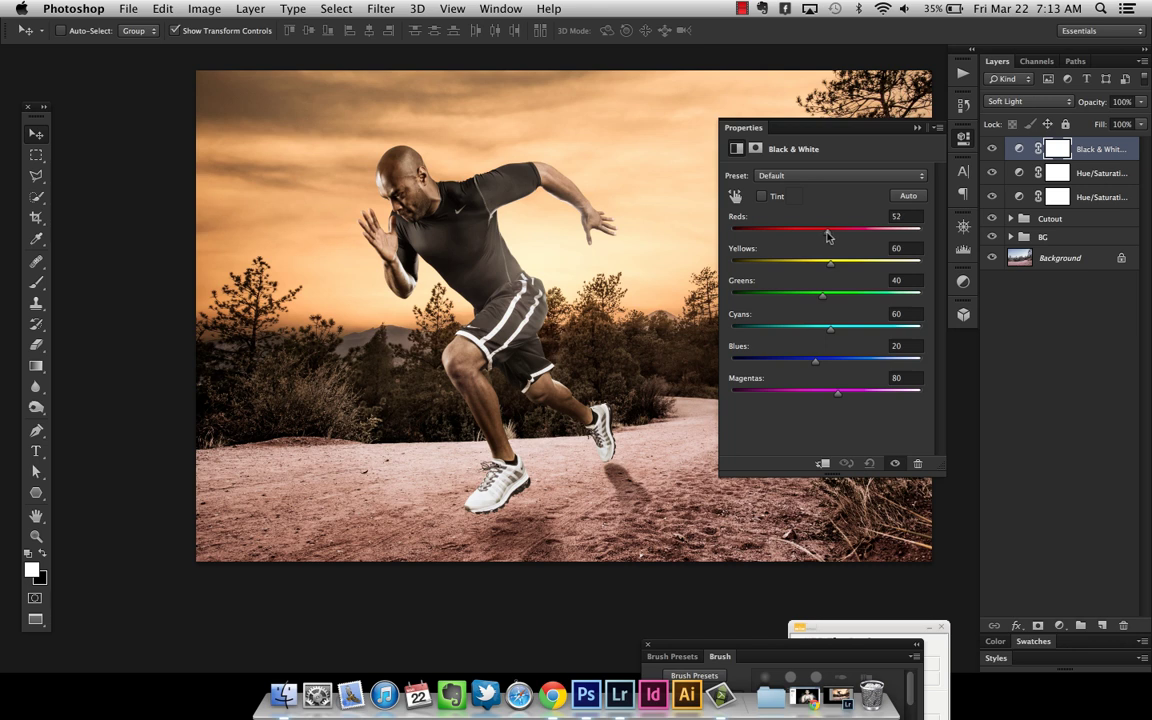
- Set the Black & White layer's Reds to 120 and Yellows to 110, and switch its blend mode to Overlay
{"action": "left_click_drag", "start_coordinate": [832, 235], "coordinate": [849, 236]}
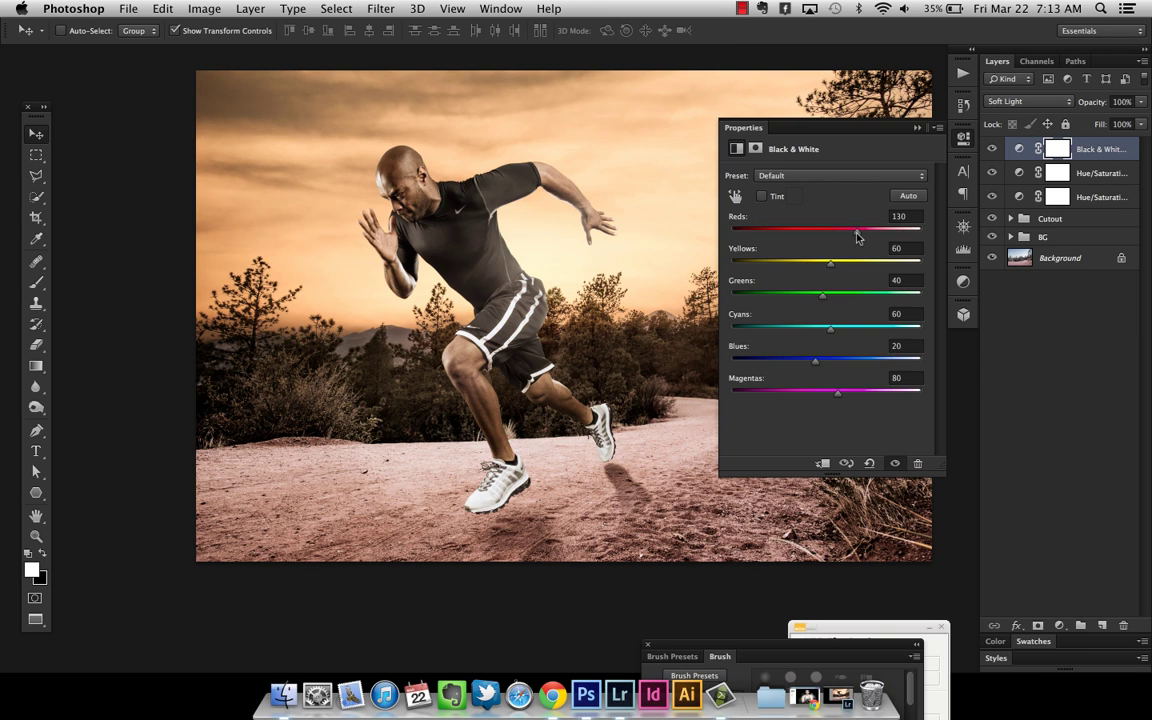
{"action": "left_click_drag", "start_coordinate": [839, 268], "coordinate": [846, 269]}
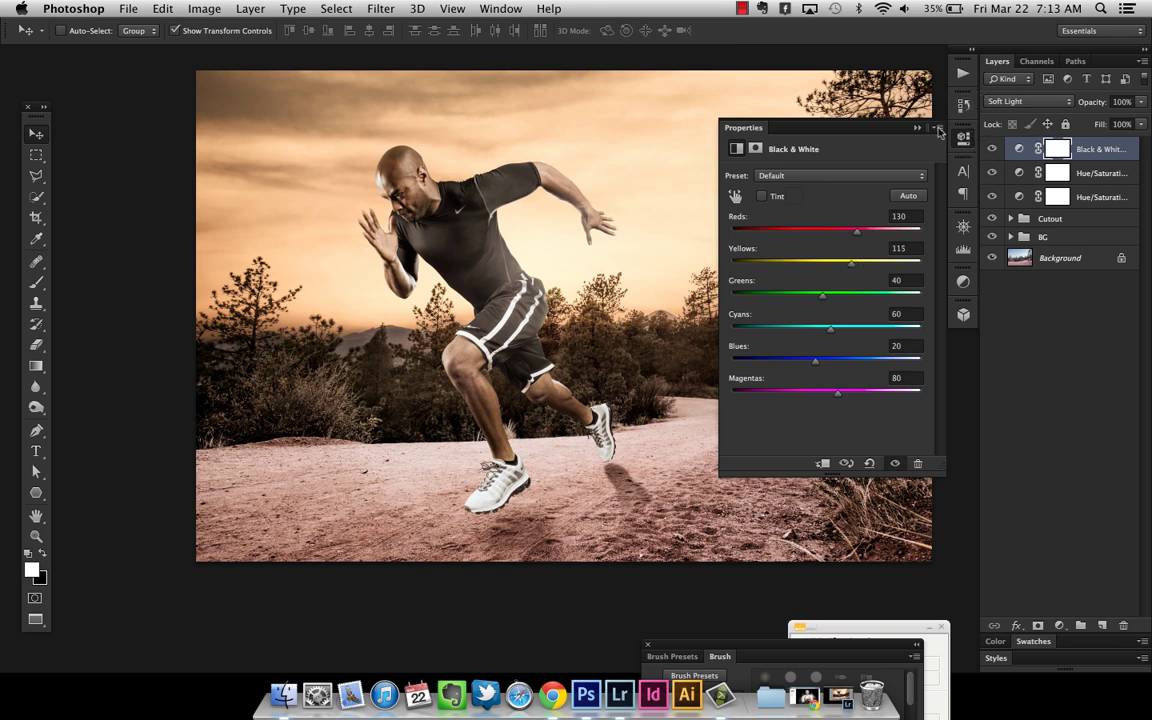
{"action": "left_click_drag", "start_coordinate": [869, 263], "coordinate": [855, 266]}
{"action": "left_click", "coordinate": [898, 216]}
{"action": "type", "text": "120"}
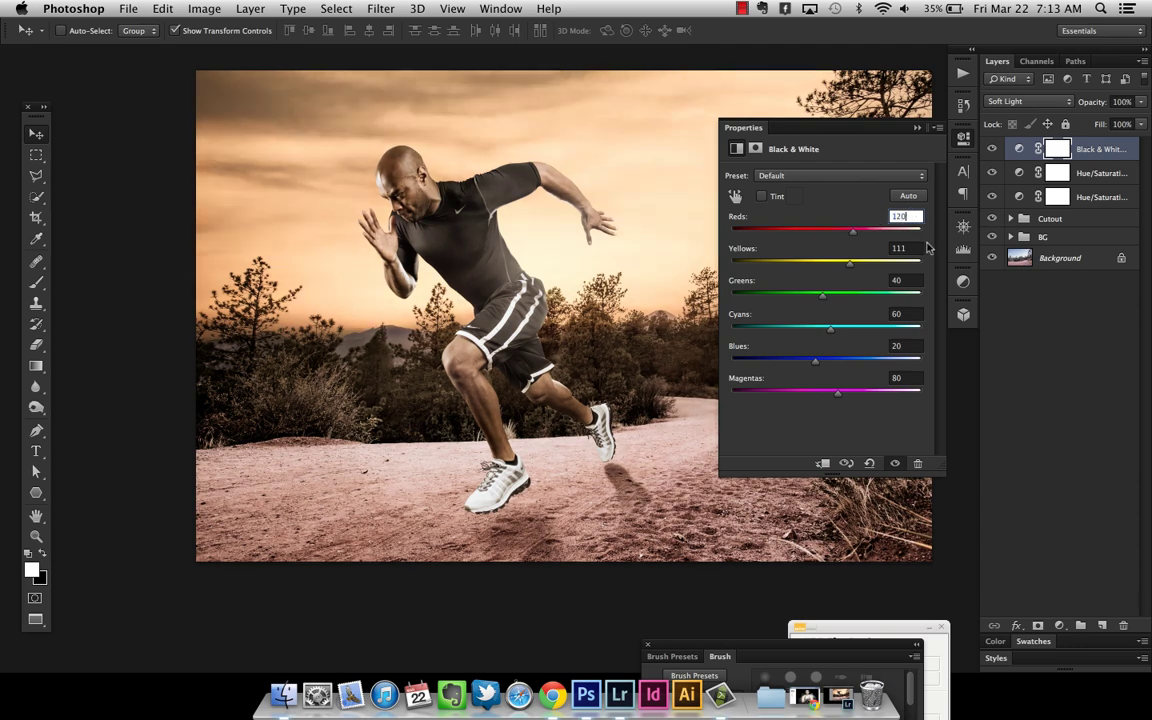
{"action": "key", "text": "Tab"}
{"action": "type", "text": "110"}
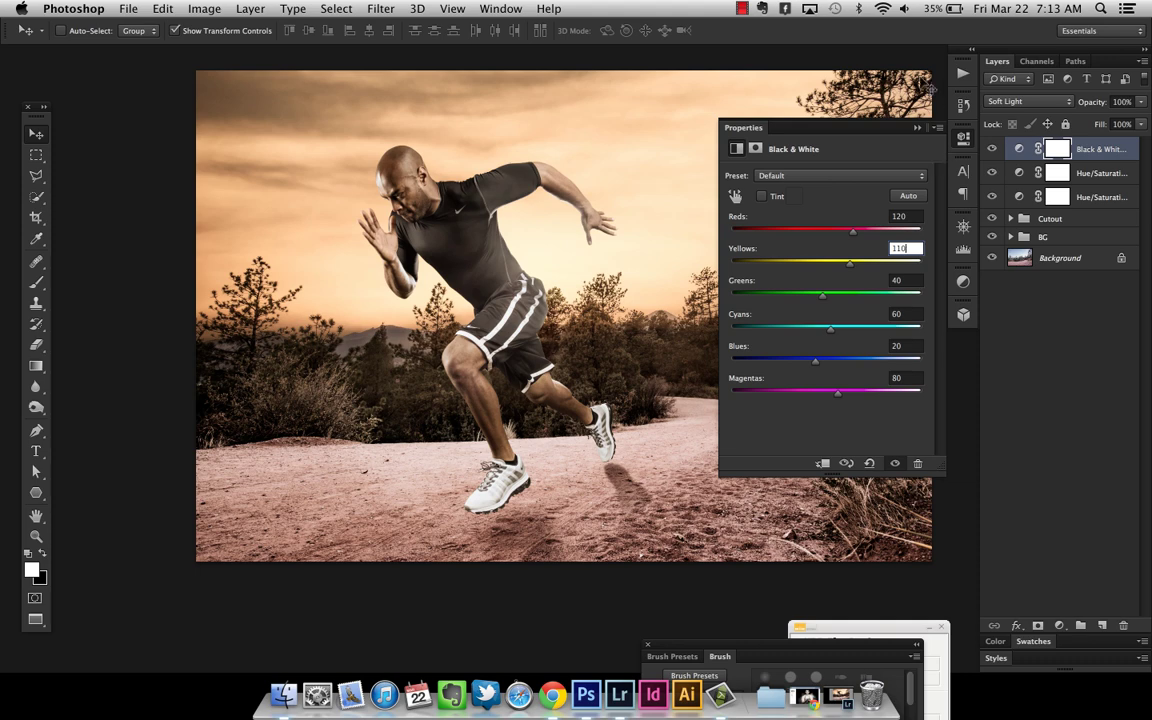
{"action": "left_click", "coordinate": [1020, 101]}
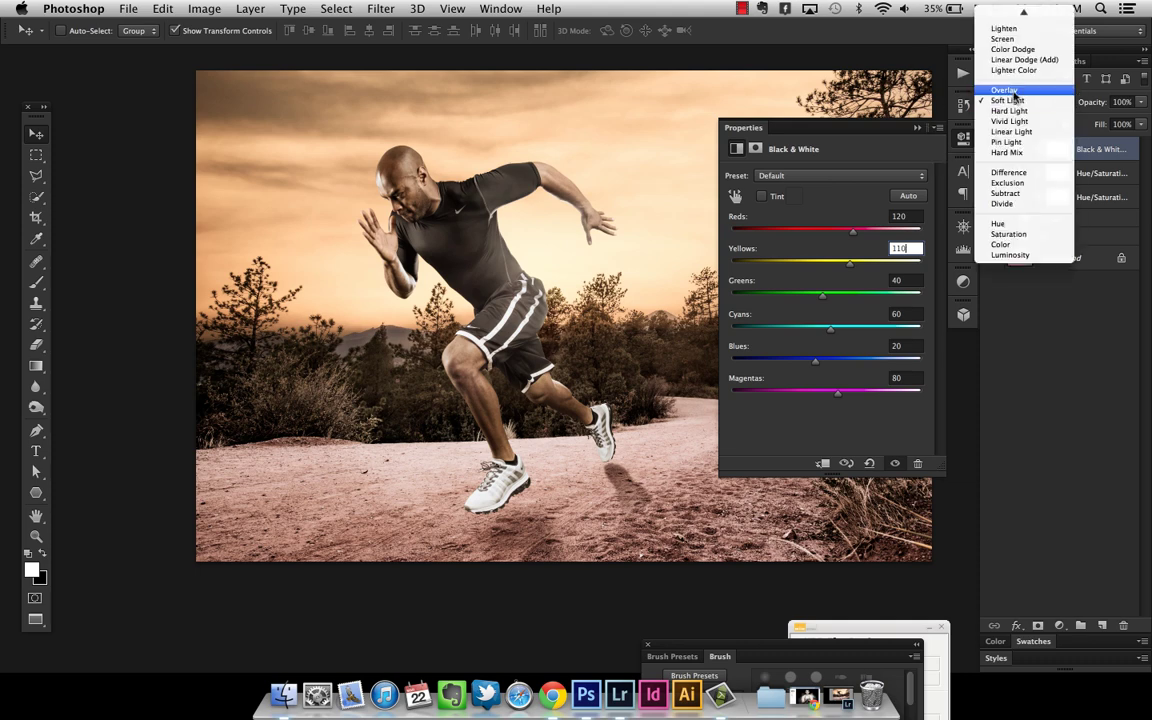
{"action": "left_click", "coordinate": [1015, 91]}
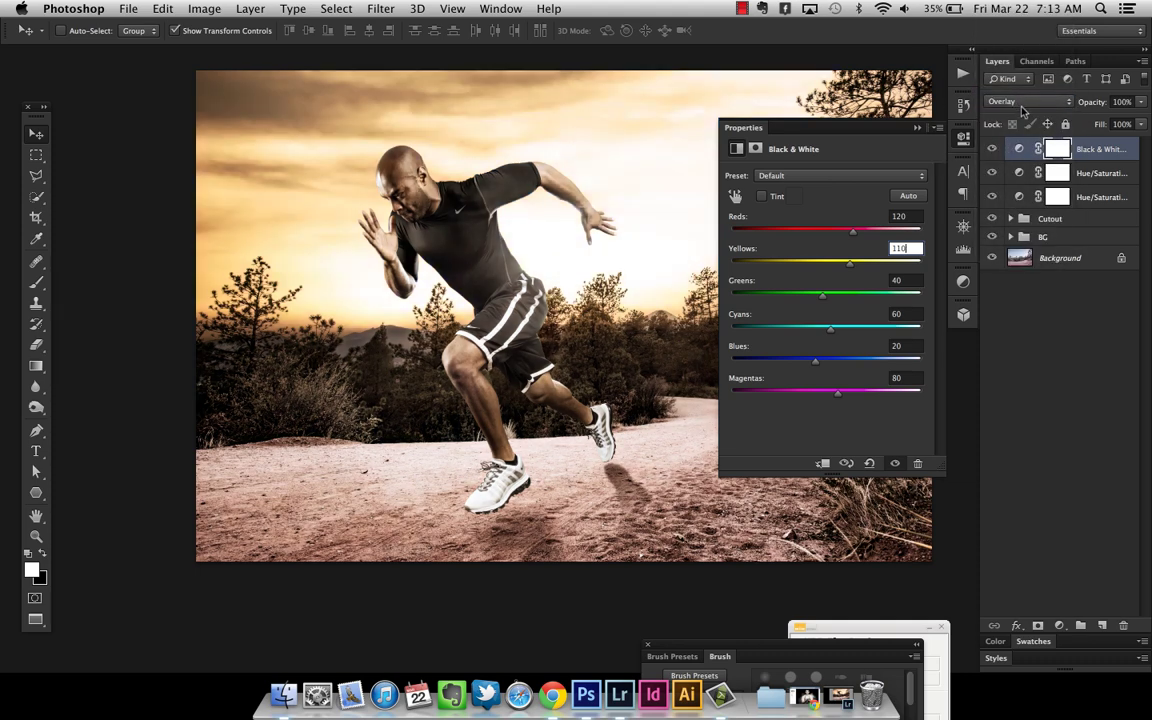
- Compare Overlay and Soft Light on the Black & White layer and leave its blend mode at Soft Light
{"action": "left_click", "coordinate": [1020, 102]}
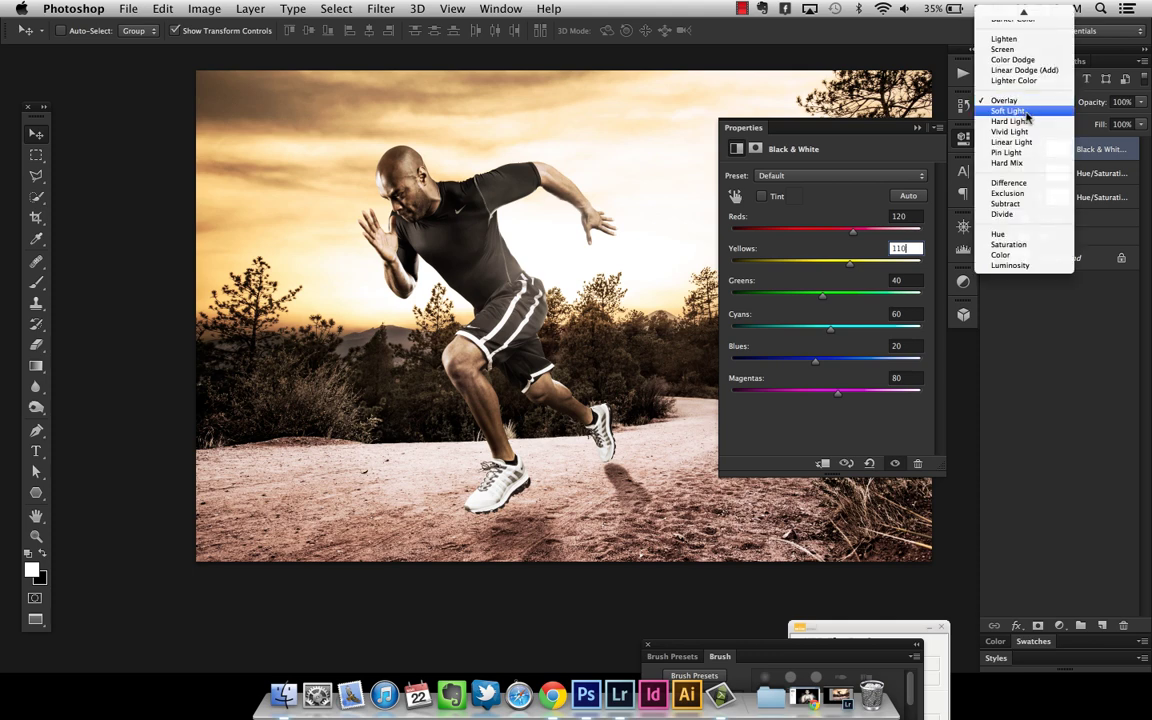
{"action": "left_click", "coordinate": [1020, 115]}
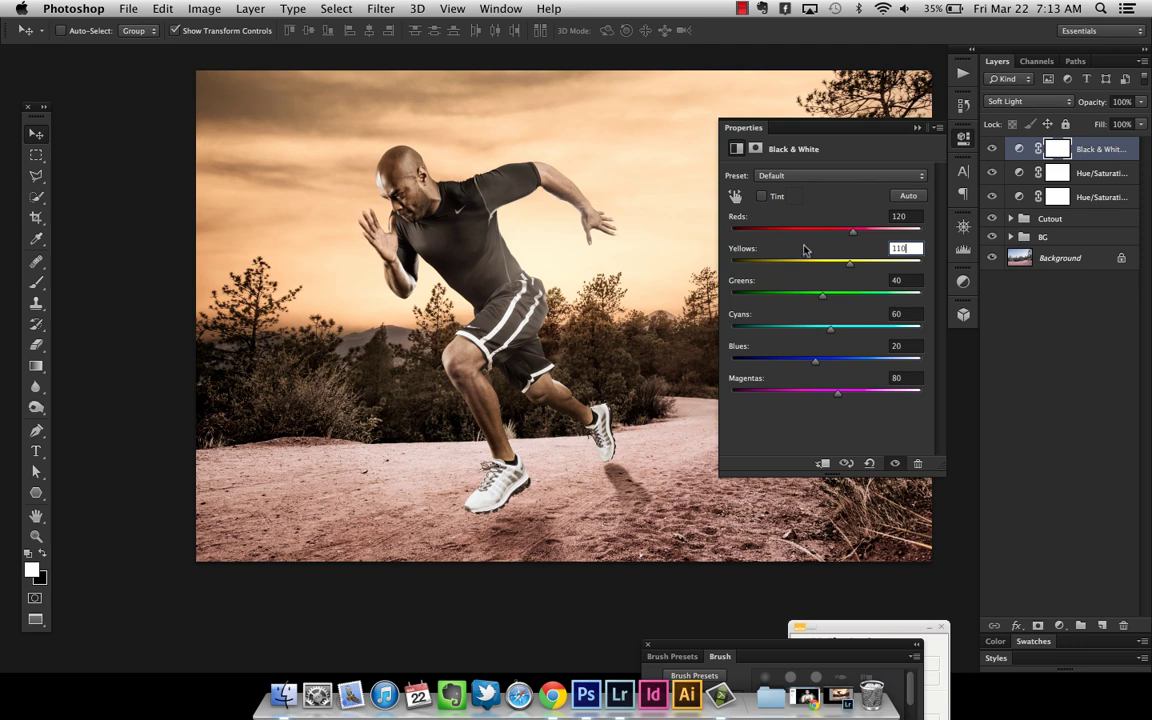
{"action": "left_click", "coordinate": [1028, 101]}
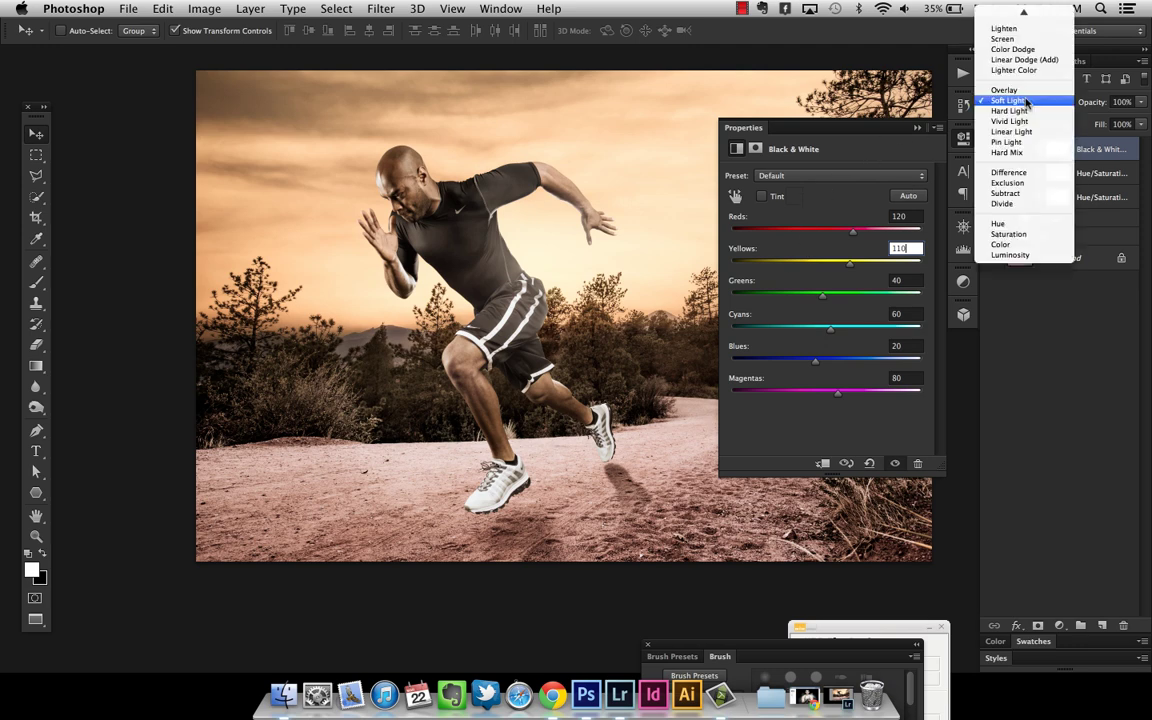
{"action": "key", "text": "Escape"}
{"action": "left_click", "coordinate": [1033, 103]}
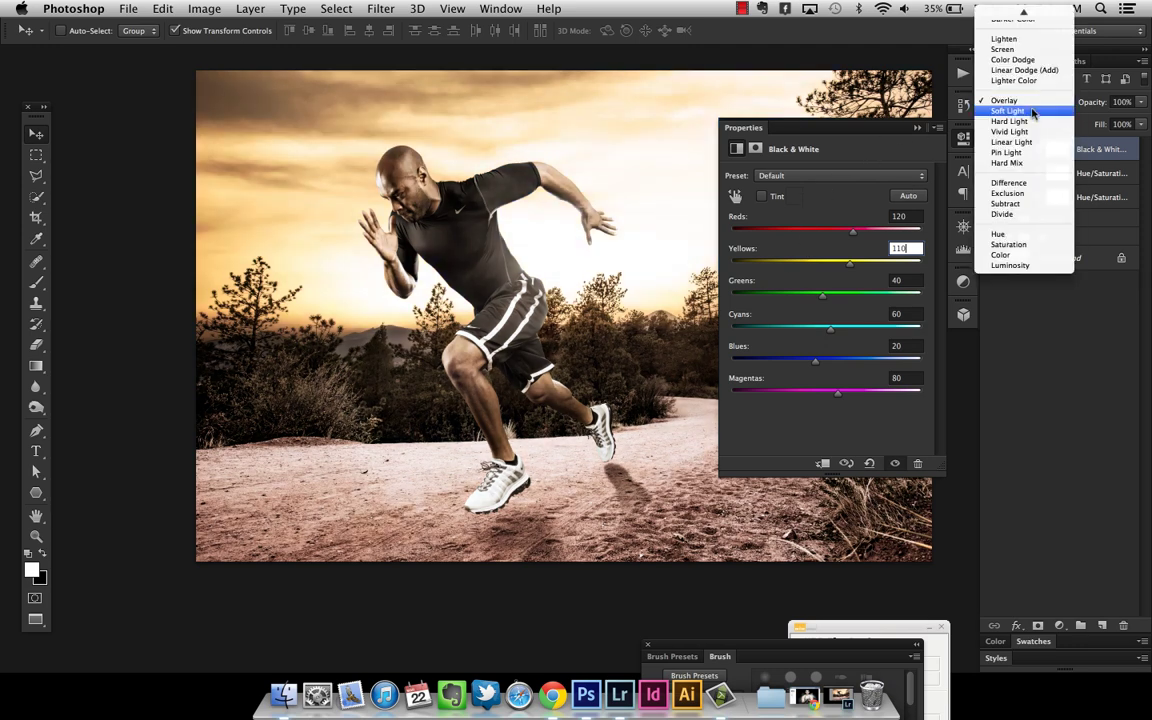
{"action": "left_click", "coordinate": [1034, 116]}
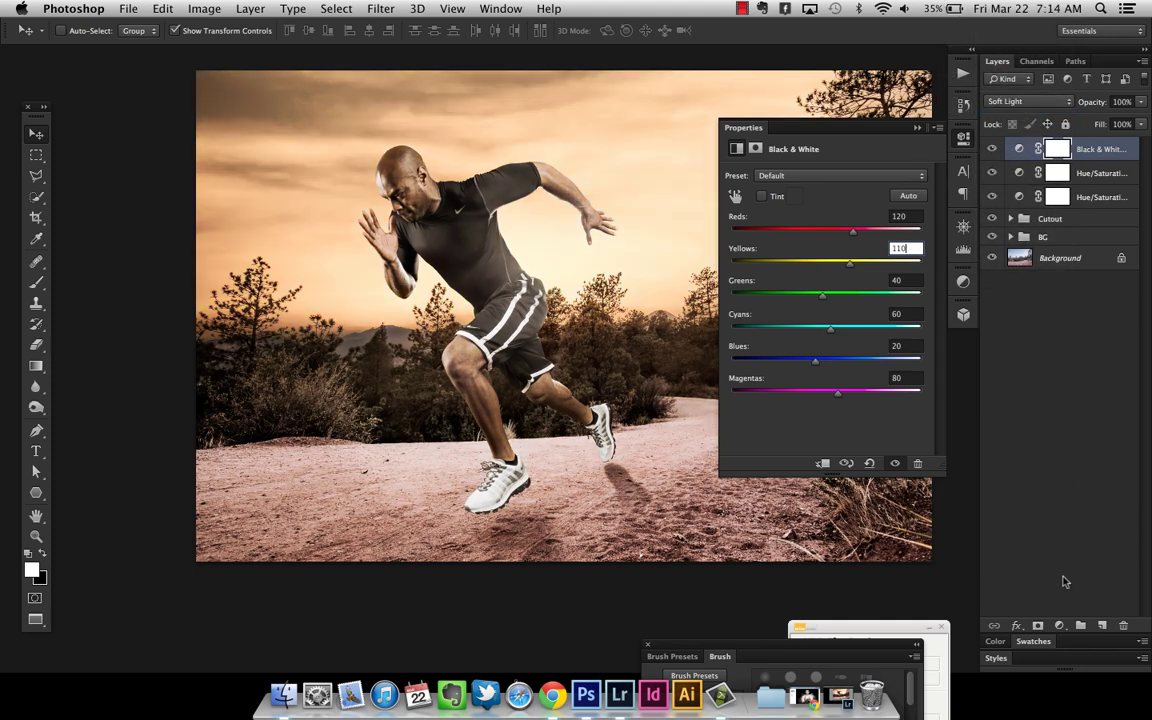
- Add a Gradient Map adjustment layer above the Black & White layer
{"action": "left_click", "coordinate": [1060, 625]}
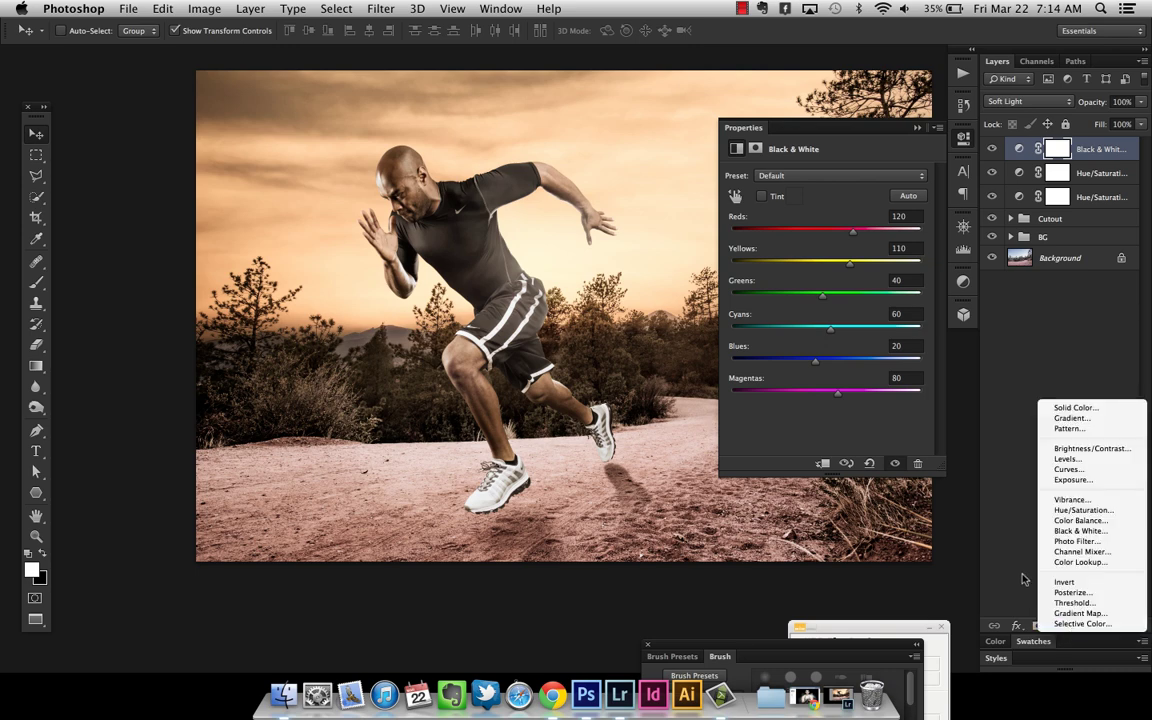
{"action": "key", "text": "Escape"}
{"action": "left_click", "coordinate": [1058, 625]}
{"action": "left_click", "coordinate": [1083, 614]}
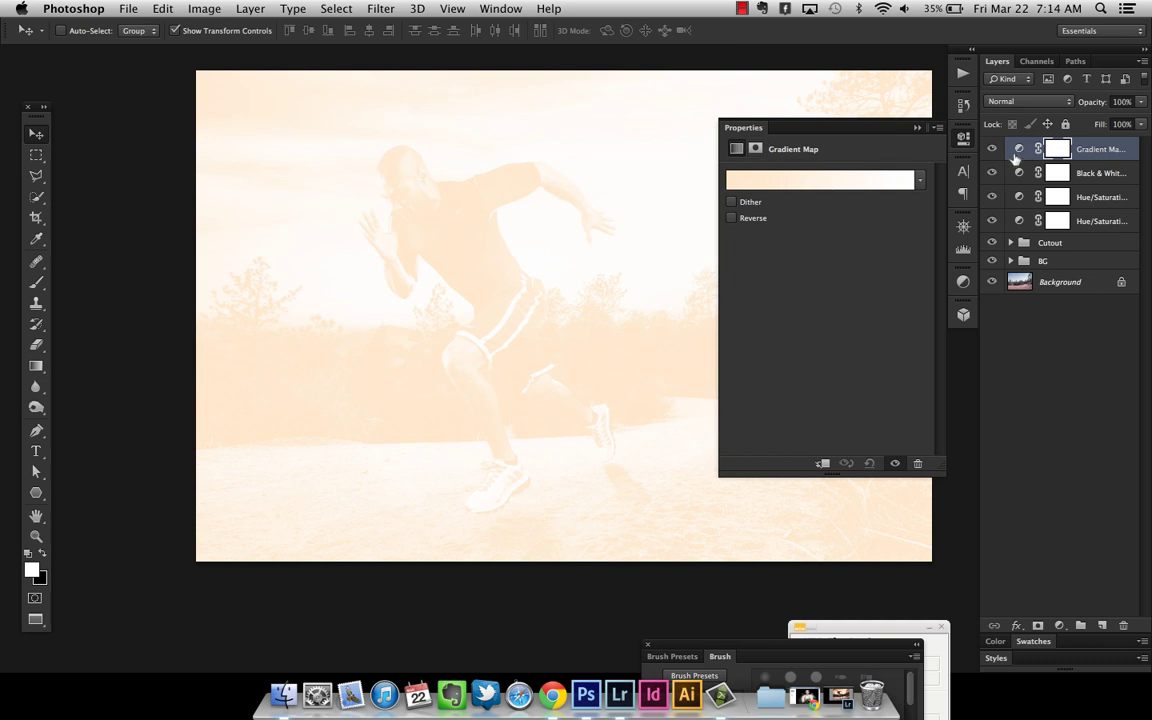
- Apply the Sepia 3 preset to the Gradient Map's gradient
{"action": "left_click", "coordinate": [800, 179]}
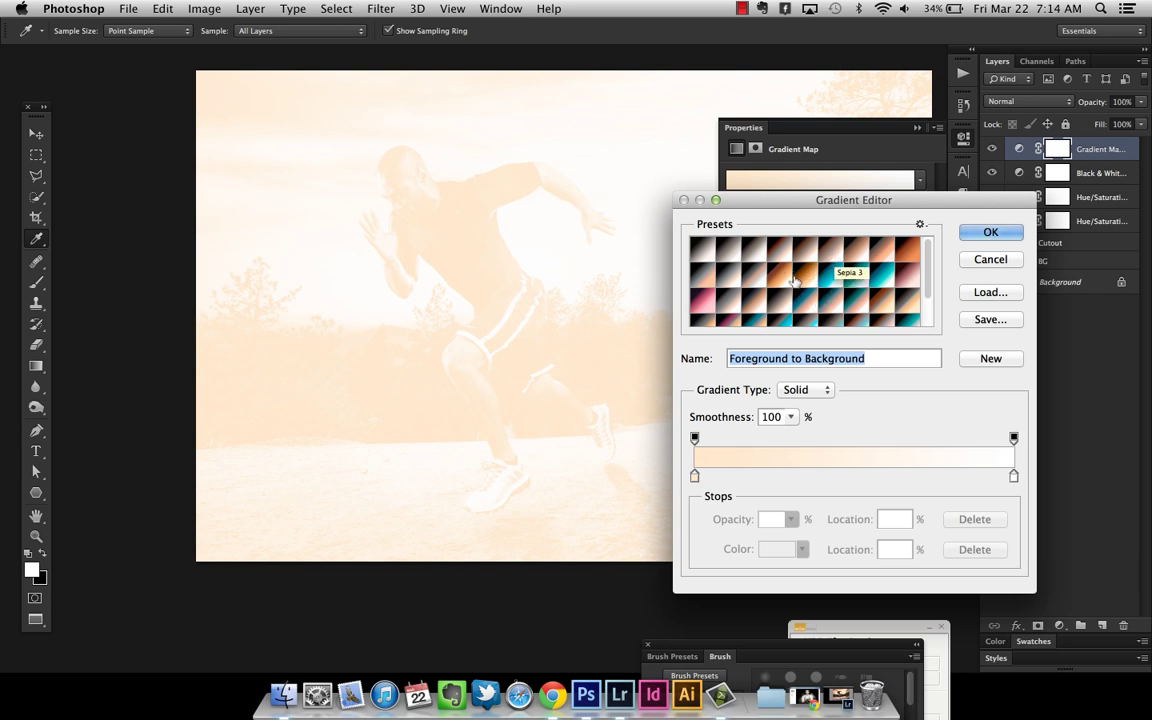
{"action": "left_click", "coordinate": [831, 250]}
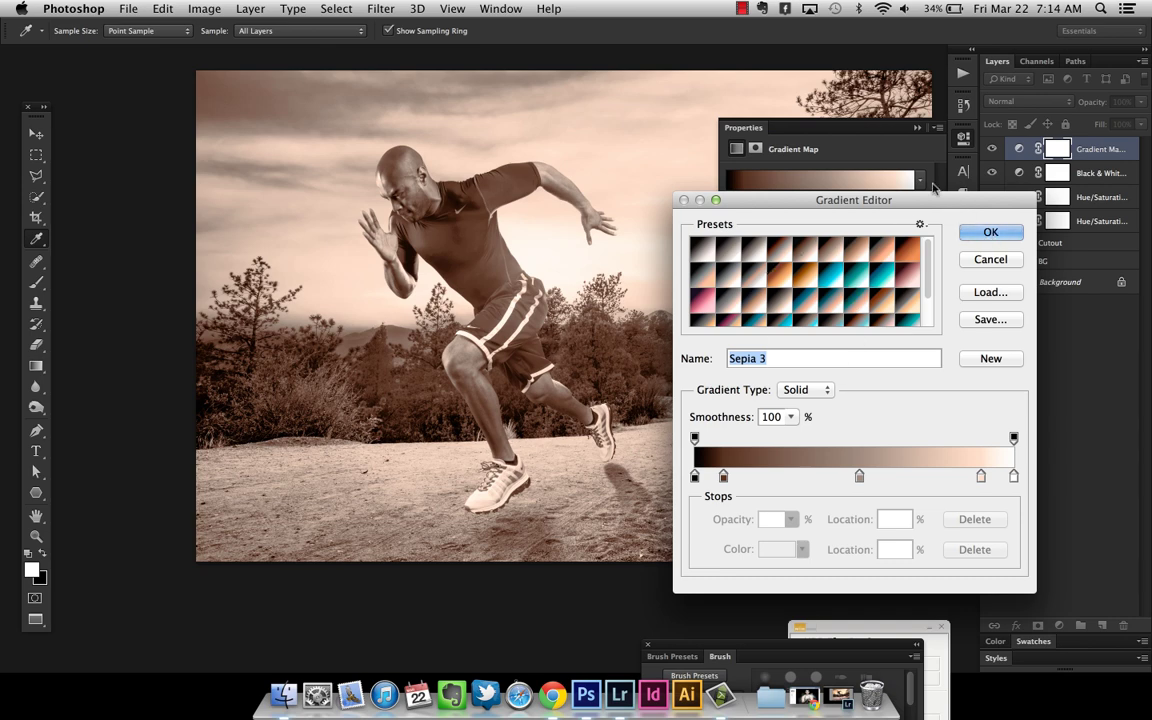
{"action": "left_click_drag", "start_coordinate": [964, 203], "coordinate": [931, 197]}
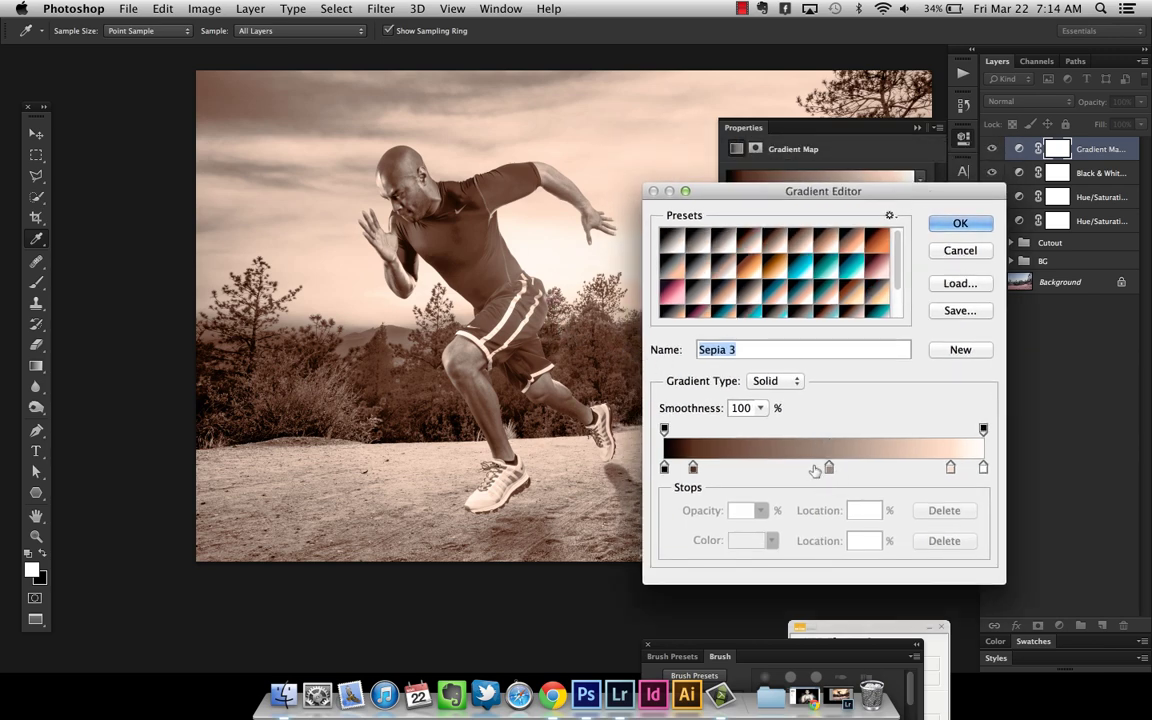
{"action": "left_click_drag", "start_coordinate": [852, 184], "coordinate": [852, 173]}
{"action": "left_click", "coordinate": [959, 214]}
{"action": "key", "text": "v"}
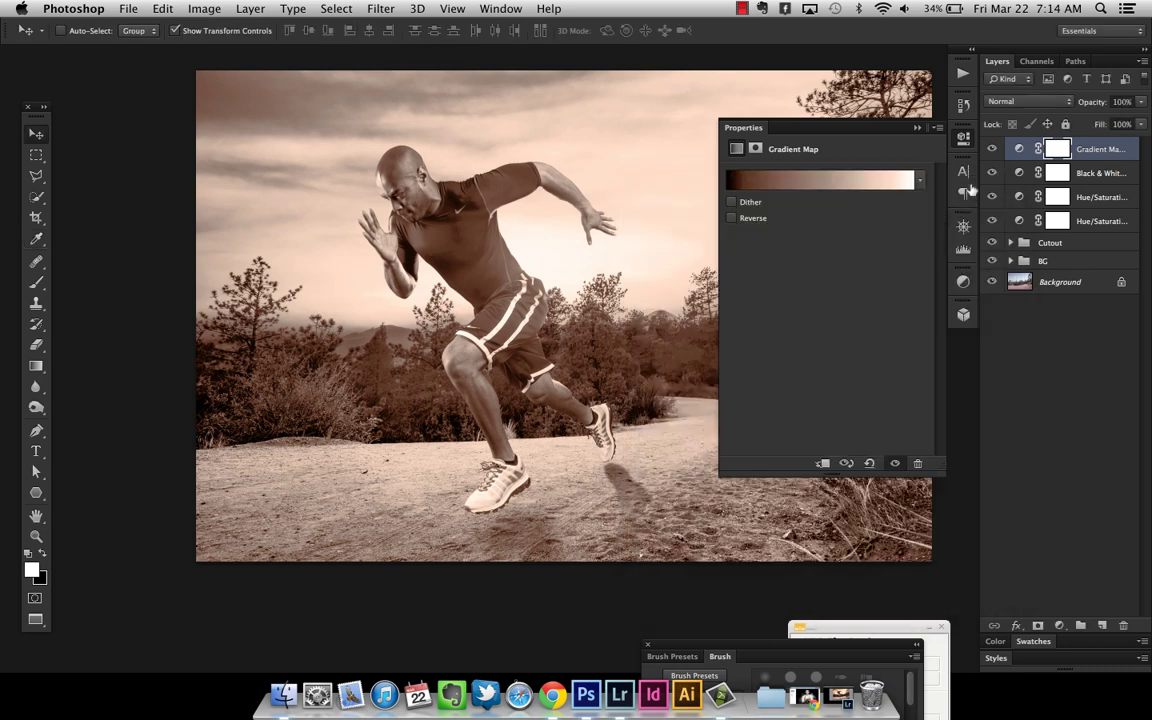
- Set the Gradient Map layer to Soft Light at 40% opacity and compare the image with and without it
{"action": "left_click", "coordinate": [1062, 103]}
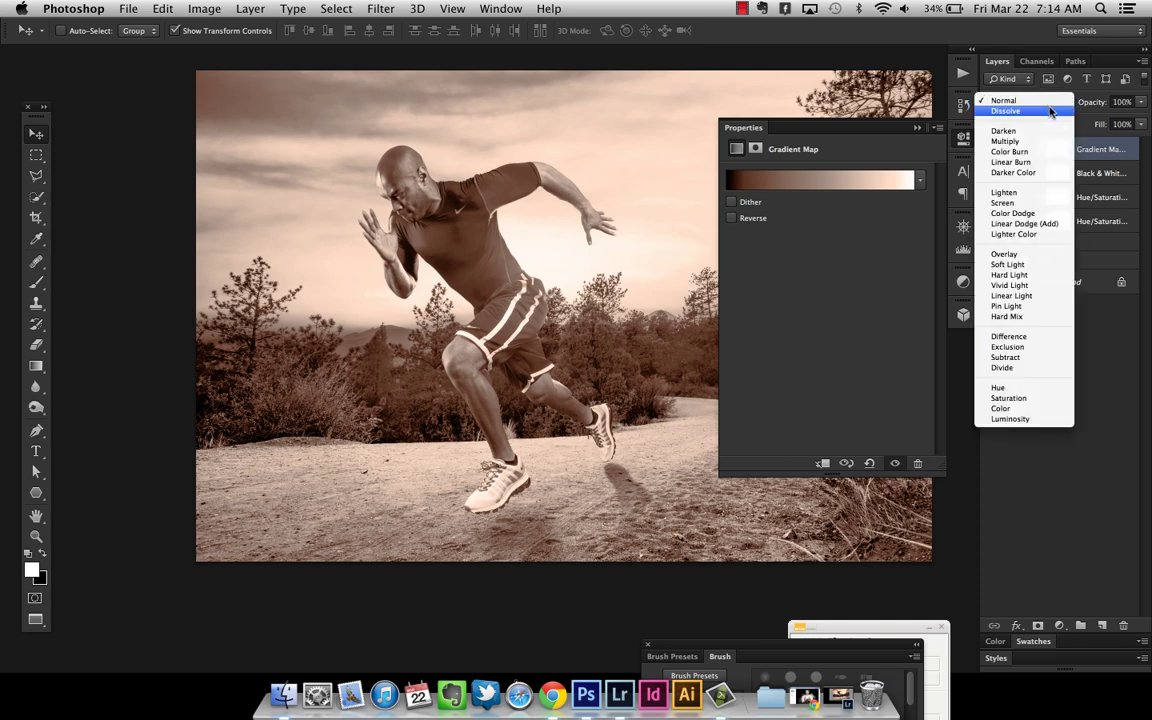
{"action": "left_click", "coordinate": [1008, 264]}
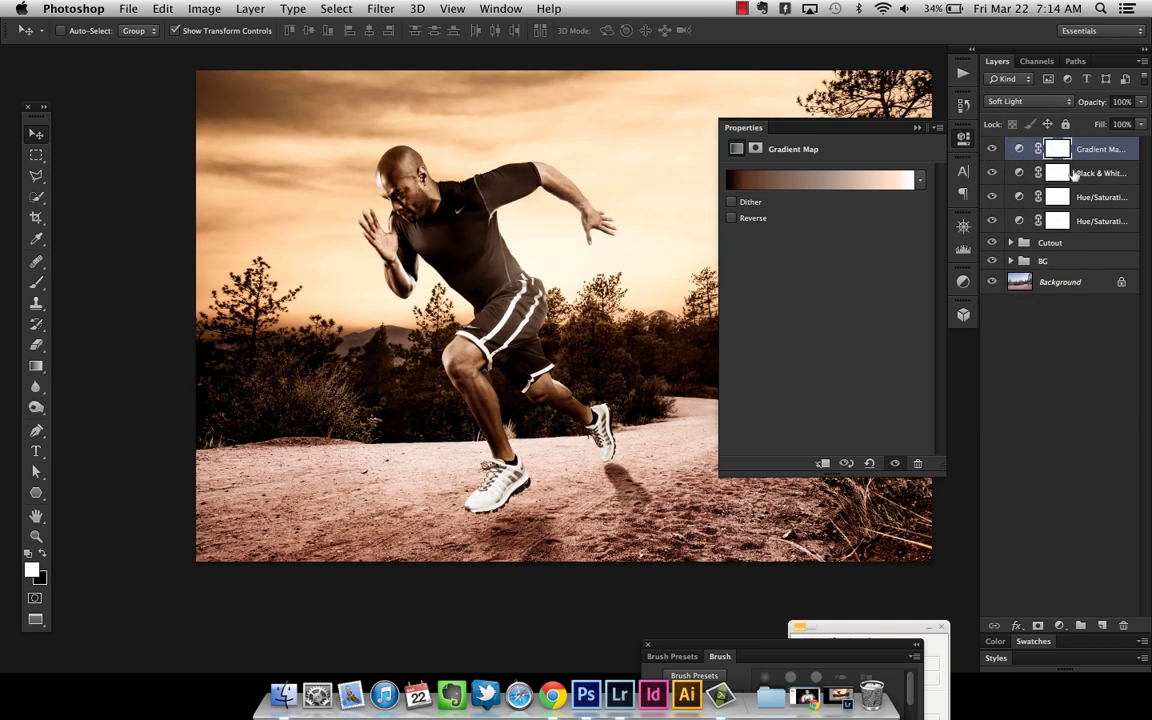
{"action": "key", "text": "Tab"}
{"action": "type", "text": "40"}
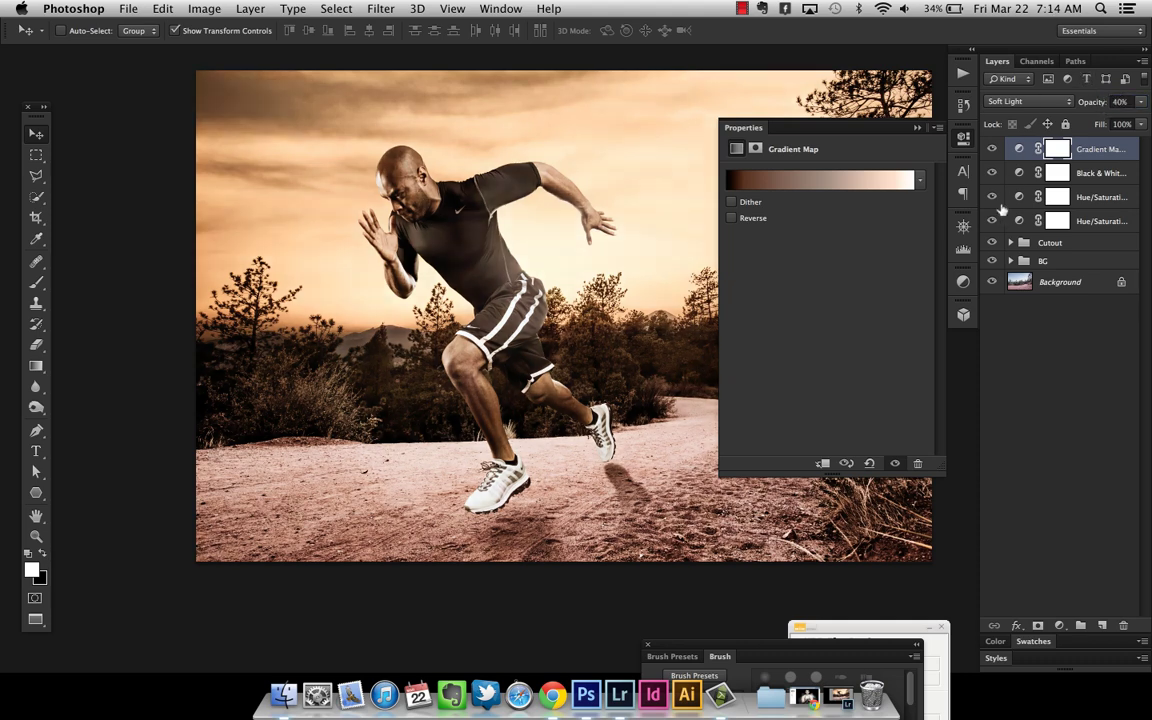
{"action": "left_click", "coordinate": [993, 149]}
{"action": "left_click", "coordinate": [993, 149]}
- Add a second Black & White adjustment layer at the top of the stack at 20% opacity and check its effect
{"action": "left_click", "coordinate": [1059, 625]}
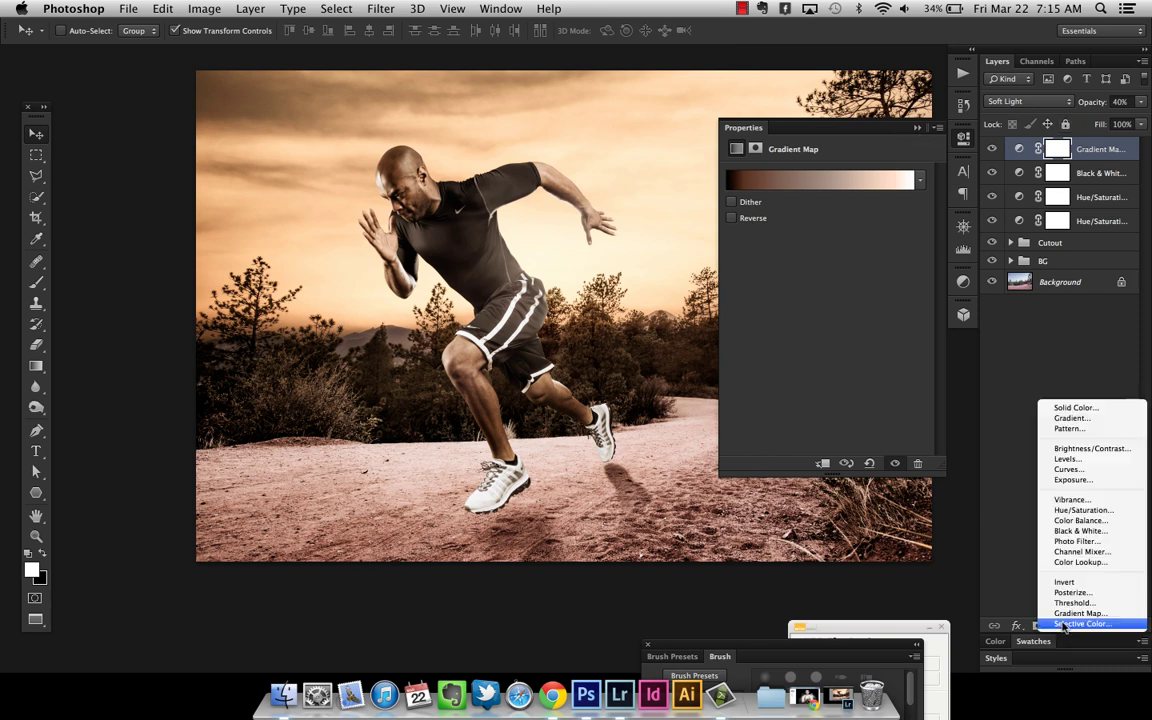
{"action": "left_click", "coordinate": [1080, 531]}
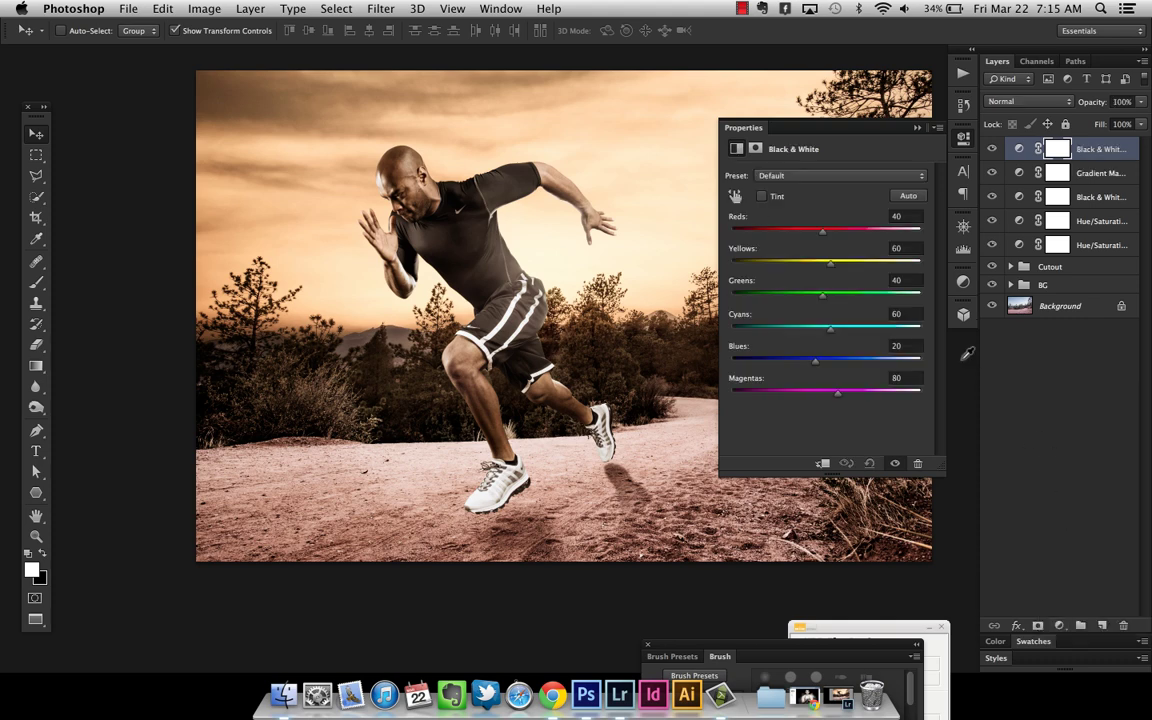
{"action": "left_click", "coordinate": [1122, 101]}
{"action": "type", "text": "20"}
{"action": "key", "text": "Return"}
{"action": "left_click", "coordinate": [992, 150]}
{"action": "left_click", "coordinate": [992, 150]}
{"action": "left_click", "coordinate": [917, 128]}
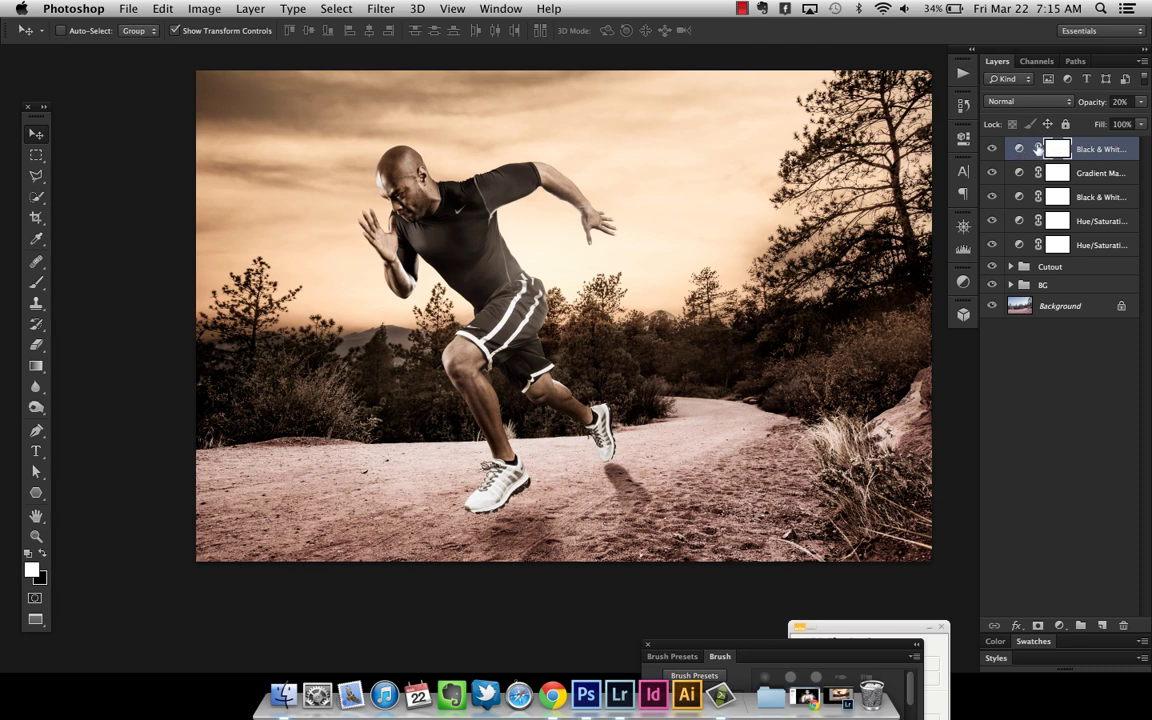
- Group the five adjustment layers above the Cutout group and name the group Adj Layers
{"action": "left_click", "coordinate": [1103, 245], "text": "shift"}
{"action": "key", "text": "super+z"}
{"action": "left_click", "coordinate": [1110, 247], "text": "shift"}
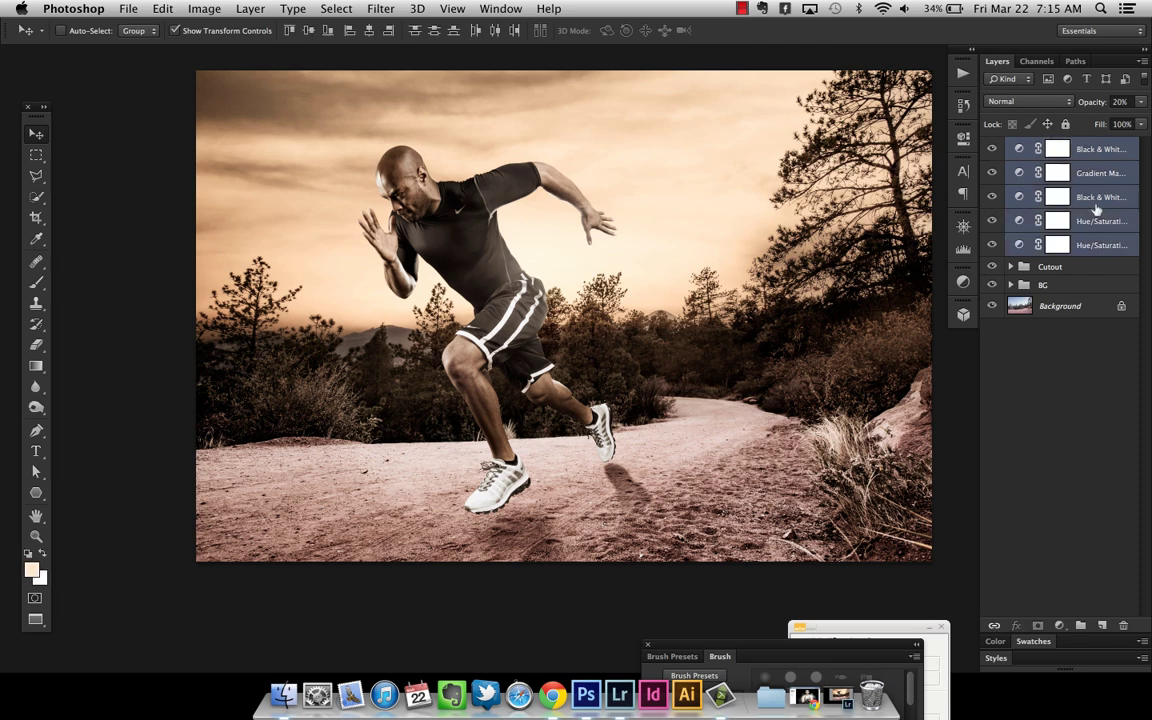
{"action": "key", "text": "super+g"}
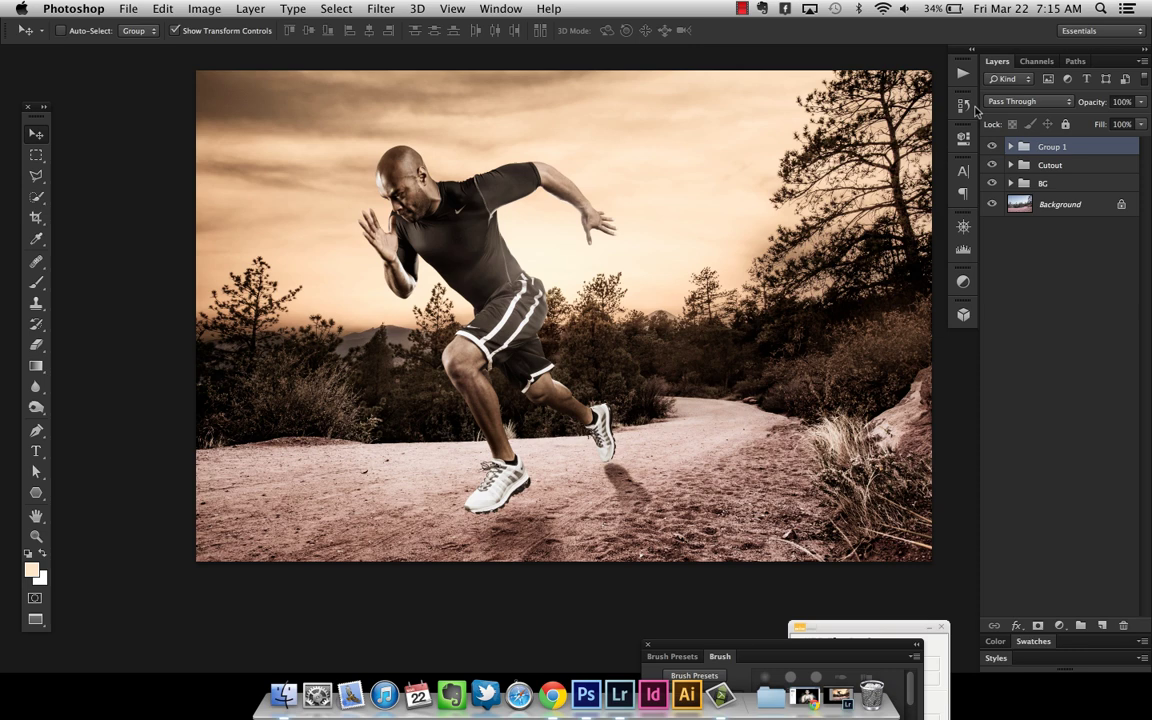
{"action": "double_click", "coordinate": [1051, 147]}
{"action": "type", "text": "Adj Layers"}
{"action": "key", "text": "Return"}
- Compare the composite with and without the Adj Layers group
{"action": "left_click", "coordinate": [992, 147]}
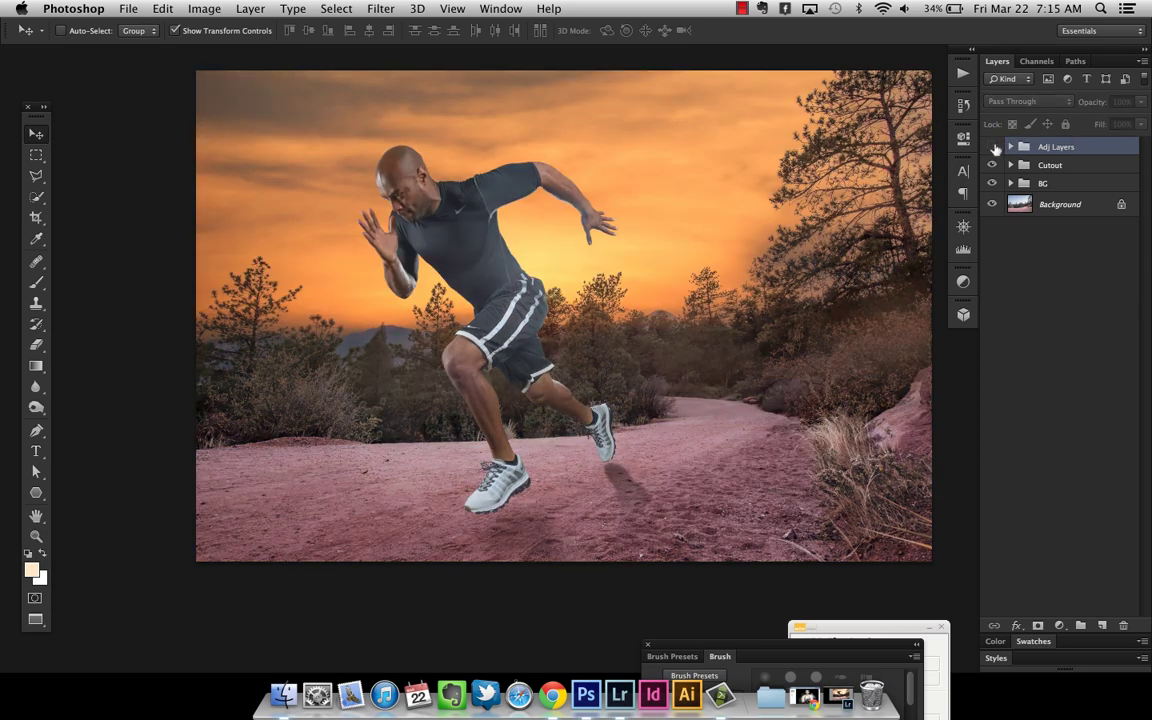
{"action": "left_click", "coordinate": [994, 148]}
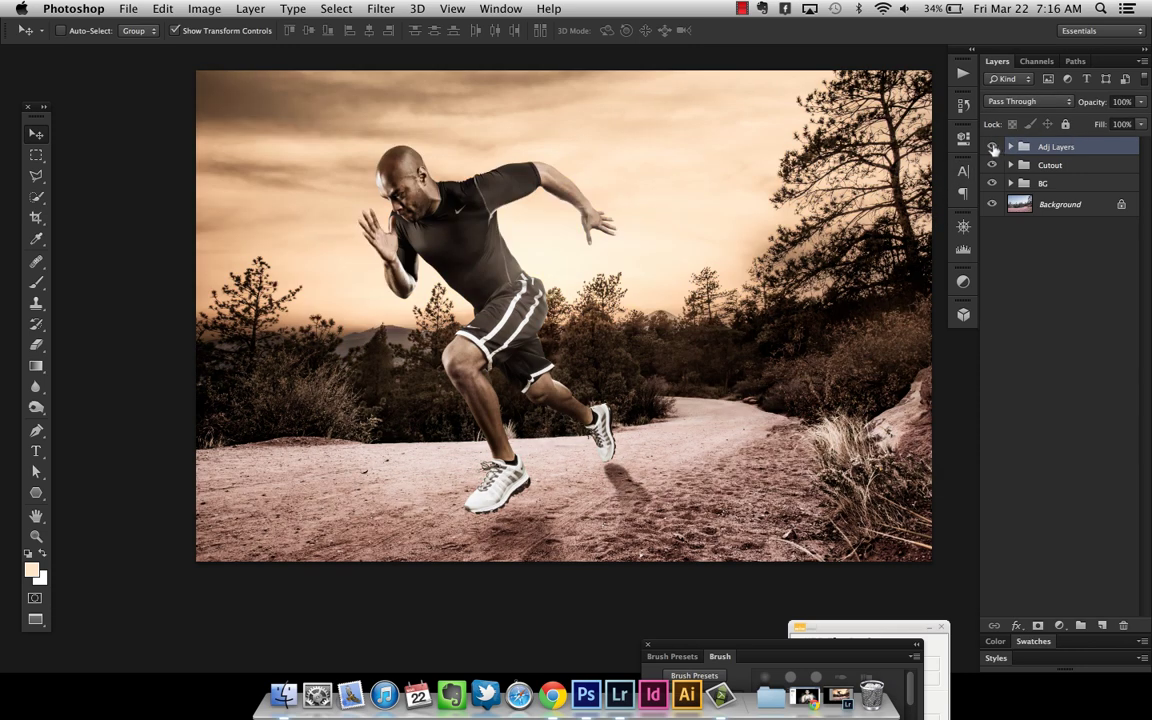
{"action": "left_click", "coordinate": [992, 147]}
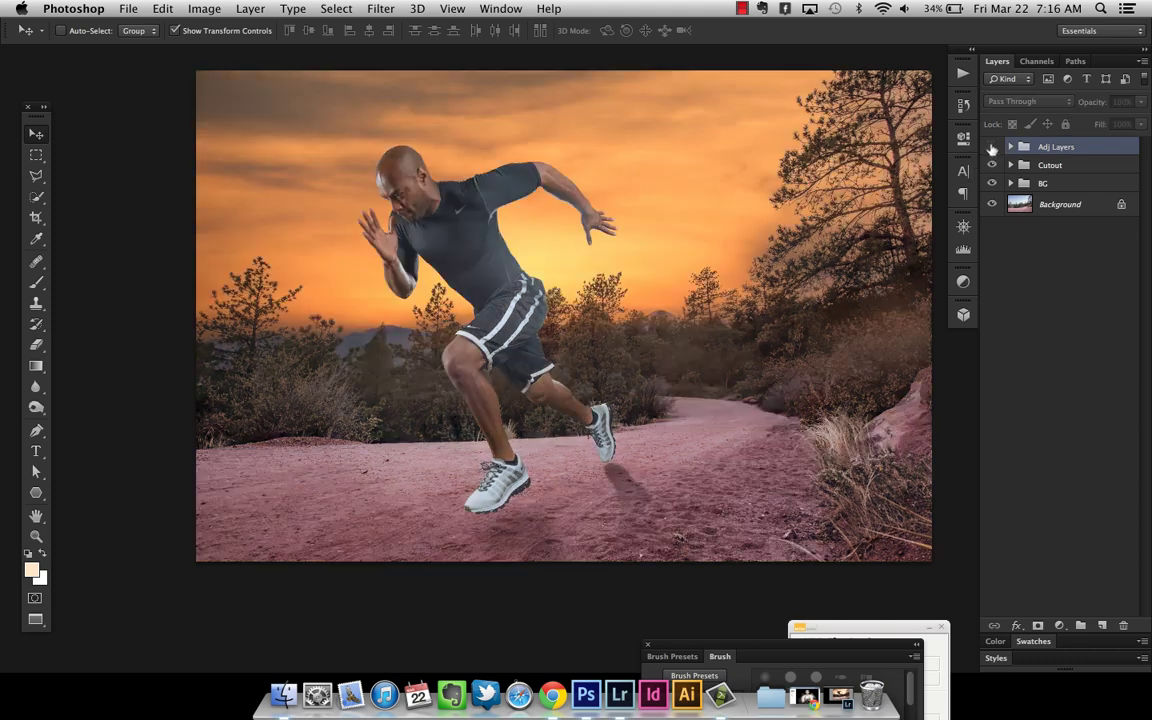
{"action": "left_click", "coordinate": [992, 147]}
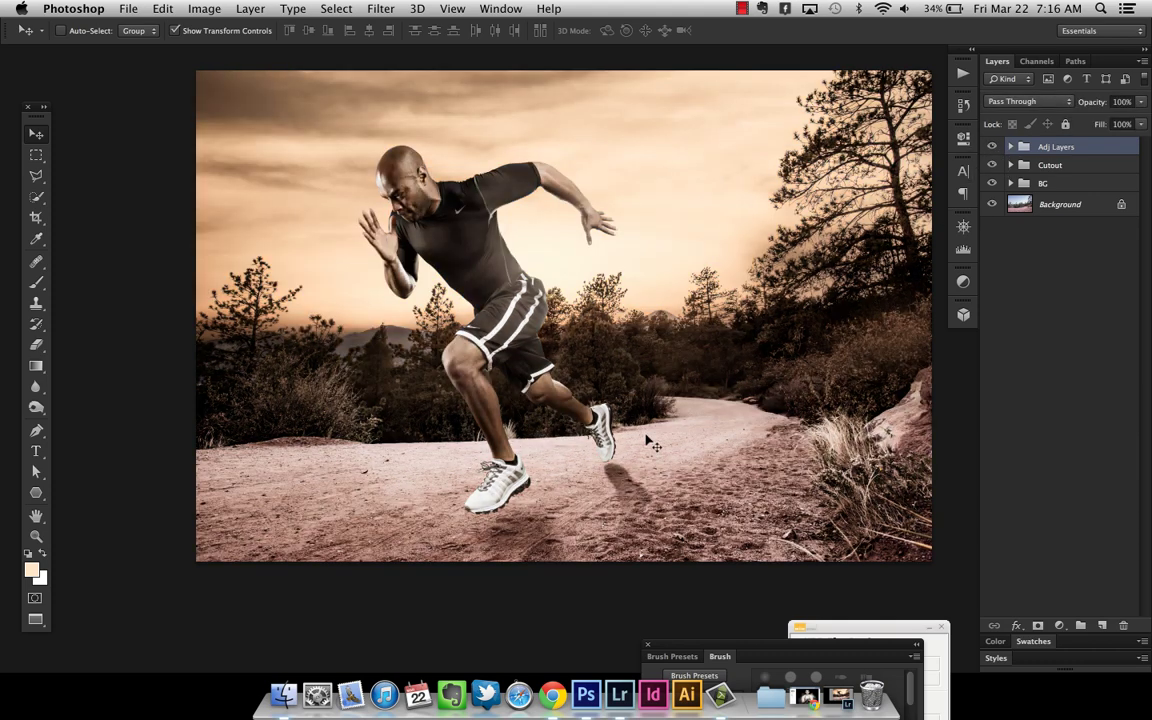
{"action": "left_click", "coordinate": [992, 147]}
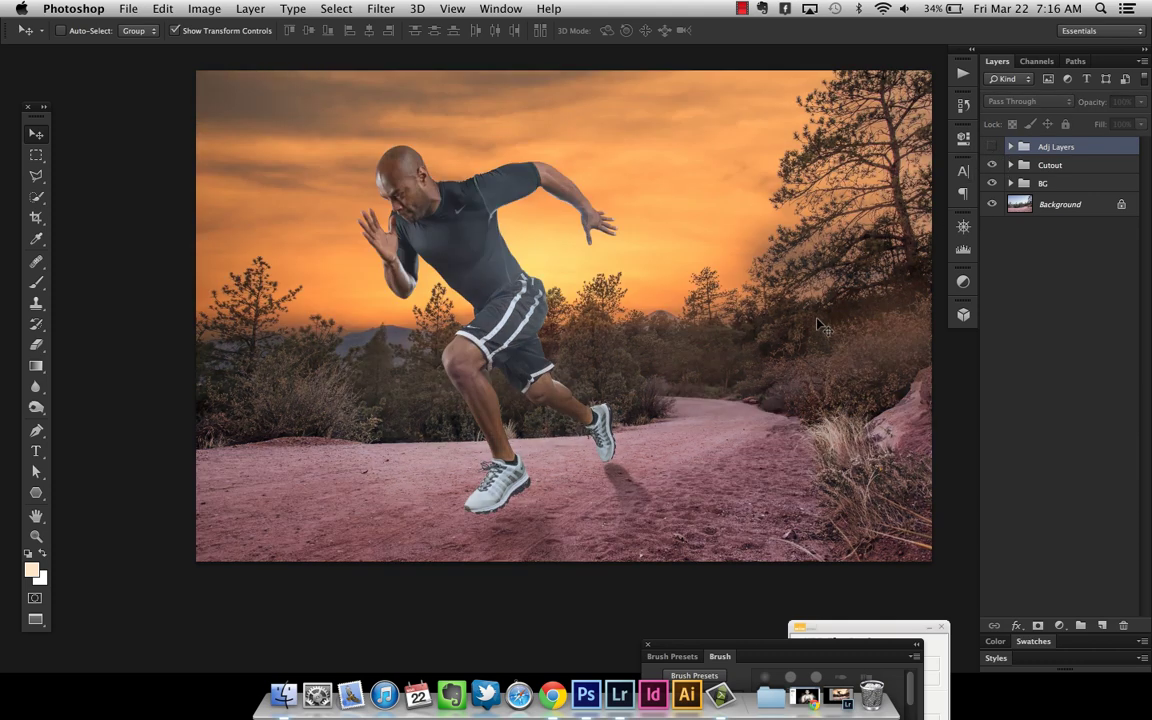
{"action": "left_click", "coordinate": [992, 147]}
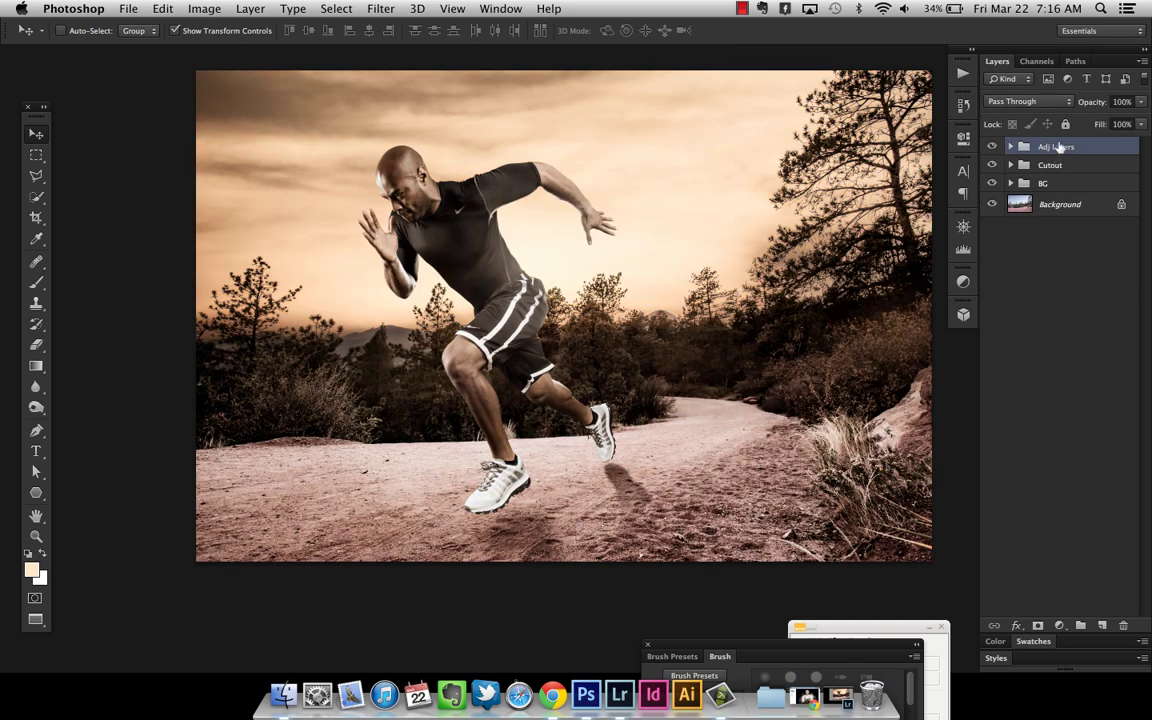
- Examine the runner and the surrounding background up close for how well they blend together
{"action": "key", "text": "z"}
{"action": "left_click", "coordinate": [415, 283]}
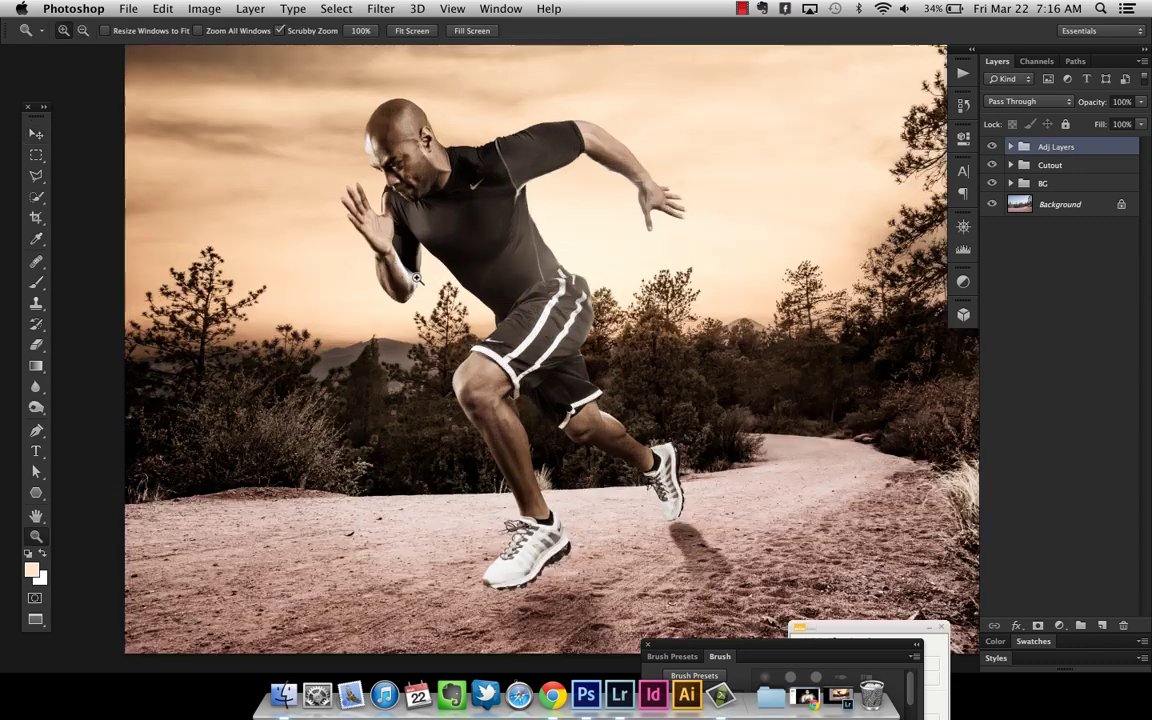
{"action": "left_click", "coordinate": [418, 280]}
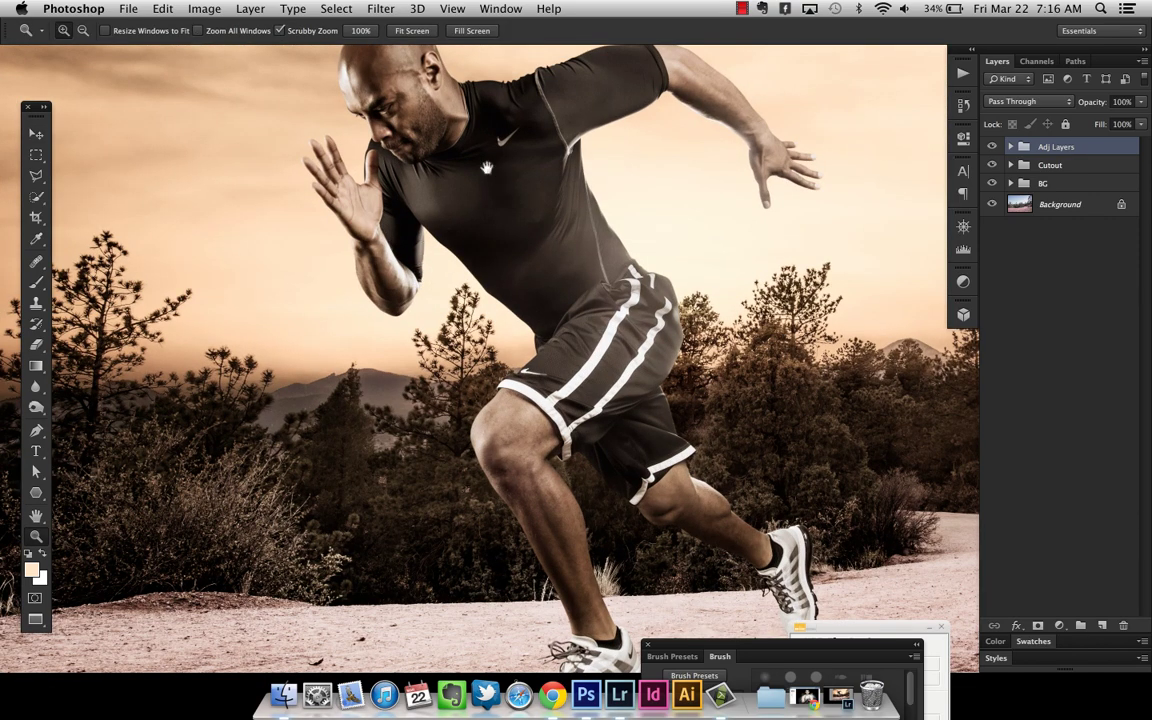
{"action": "left_click_drag", "start_coordinate": [440, 150], "coordinate": [540, 220]}
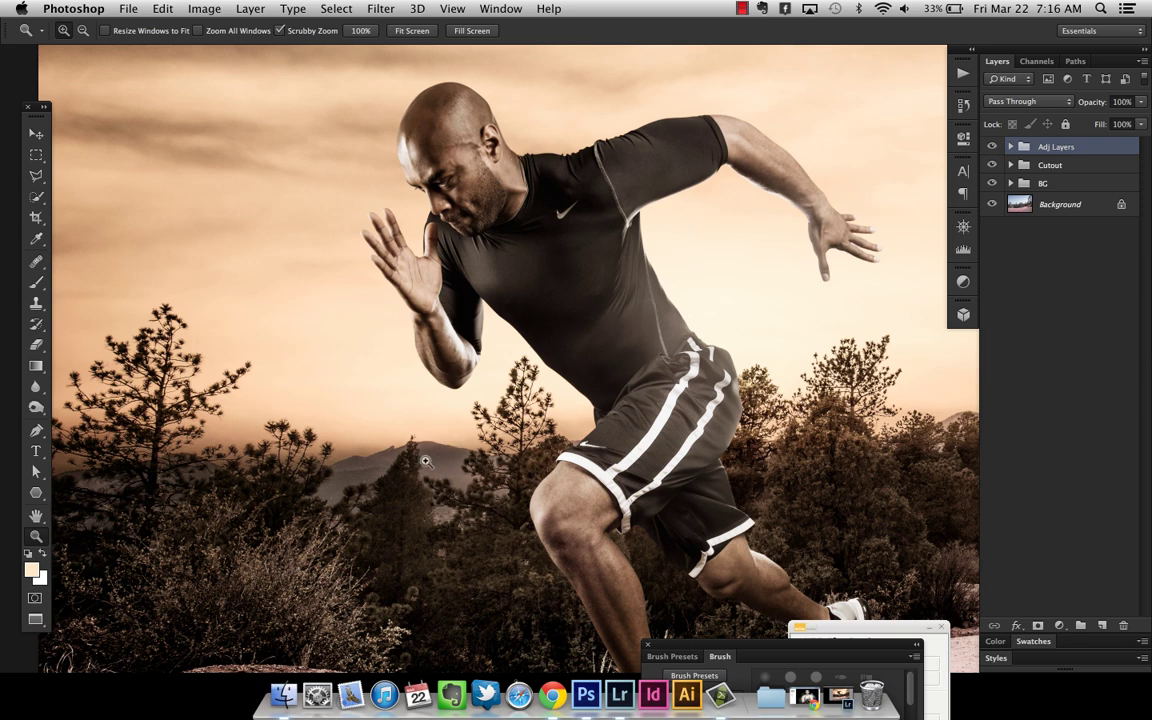
{"action": "left_click", "coordinate": [387, 395]}
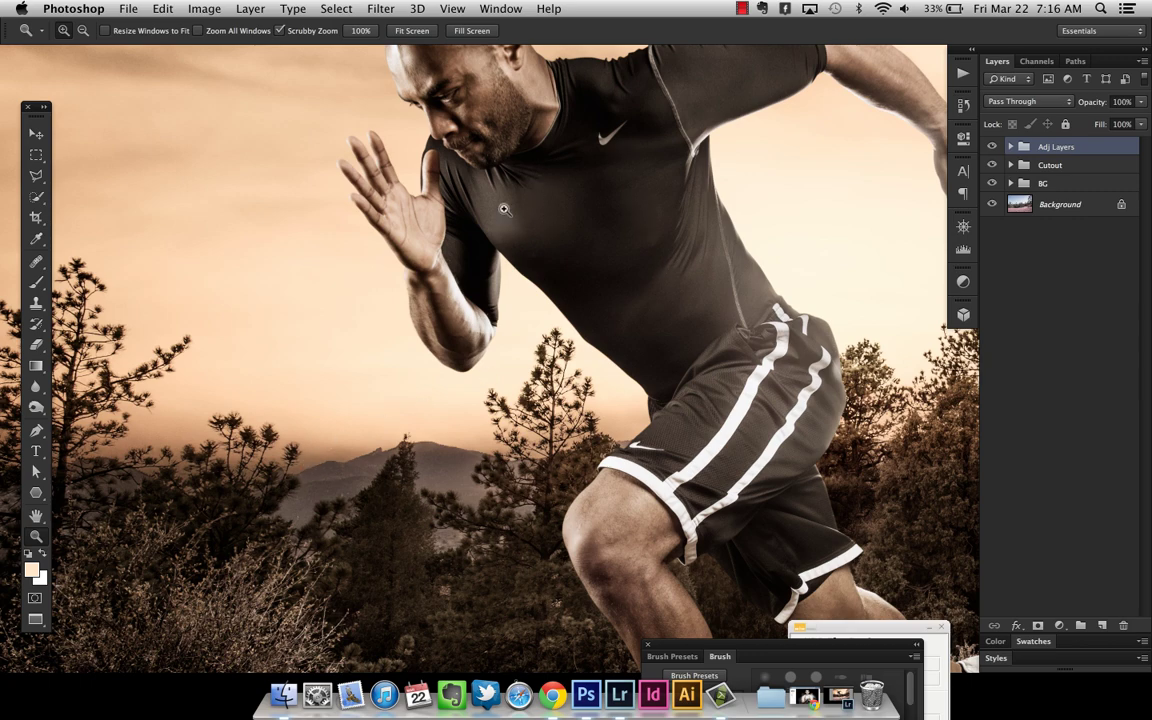
{"action": "left_click", "coordinate": [550, 360], "text": "alt"}
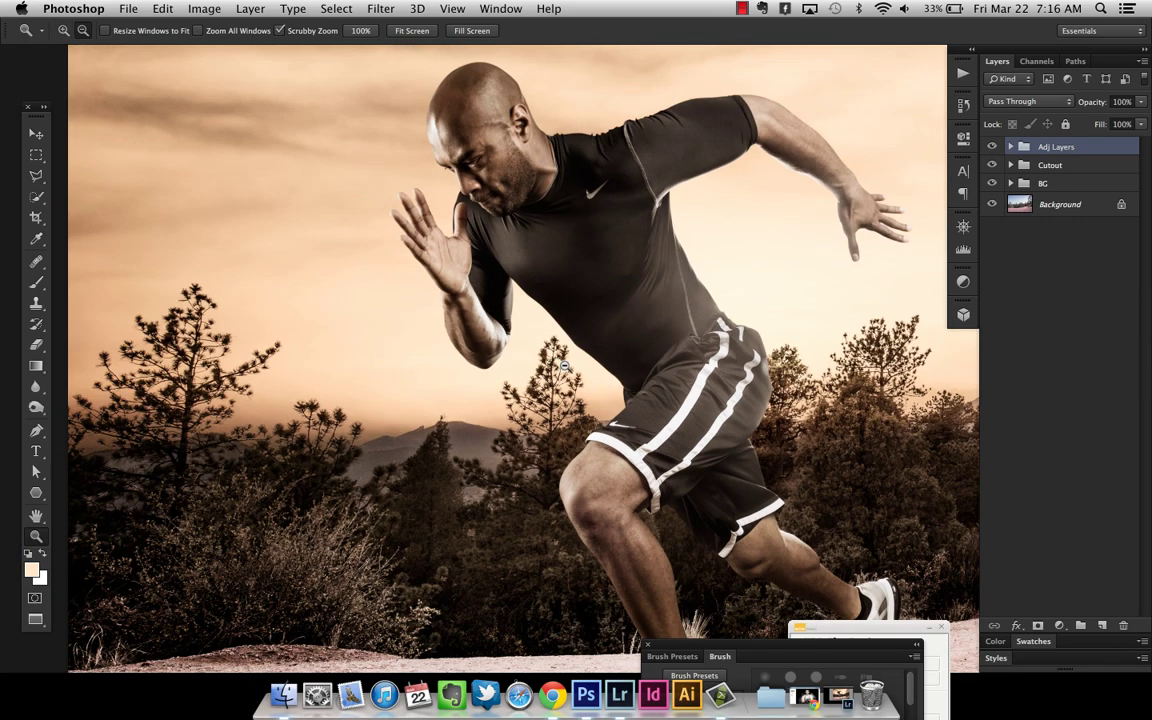
{"action": "left_click", "coordinate": [568, 368], "text": "alt"}
{"action": "scroll", "coordinate": [603, 457], "scroll_direction": "down", "scroll_amount": 2}
{"action": "scroll", "coordinate": [603, 457], "scroll_direction": "right", "scroll_amount": 3}
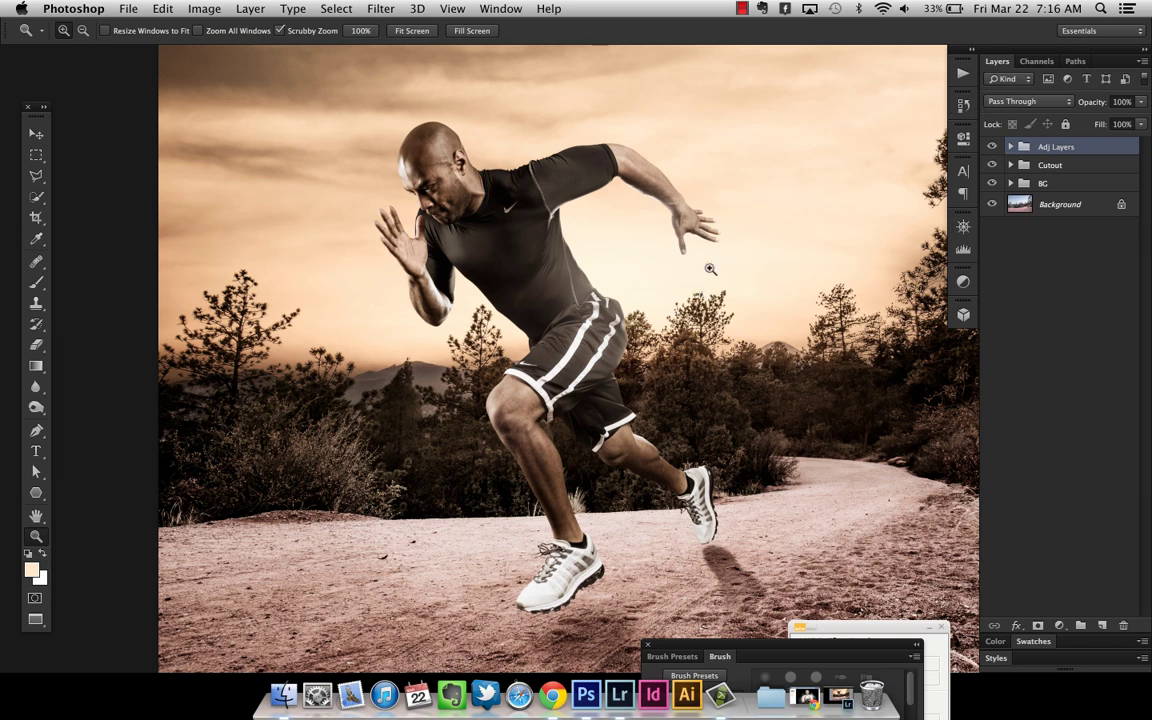
- Select the Cutout group
{"action": "left_click", "coordinate": [1055, 165]}
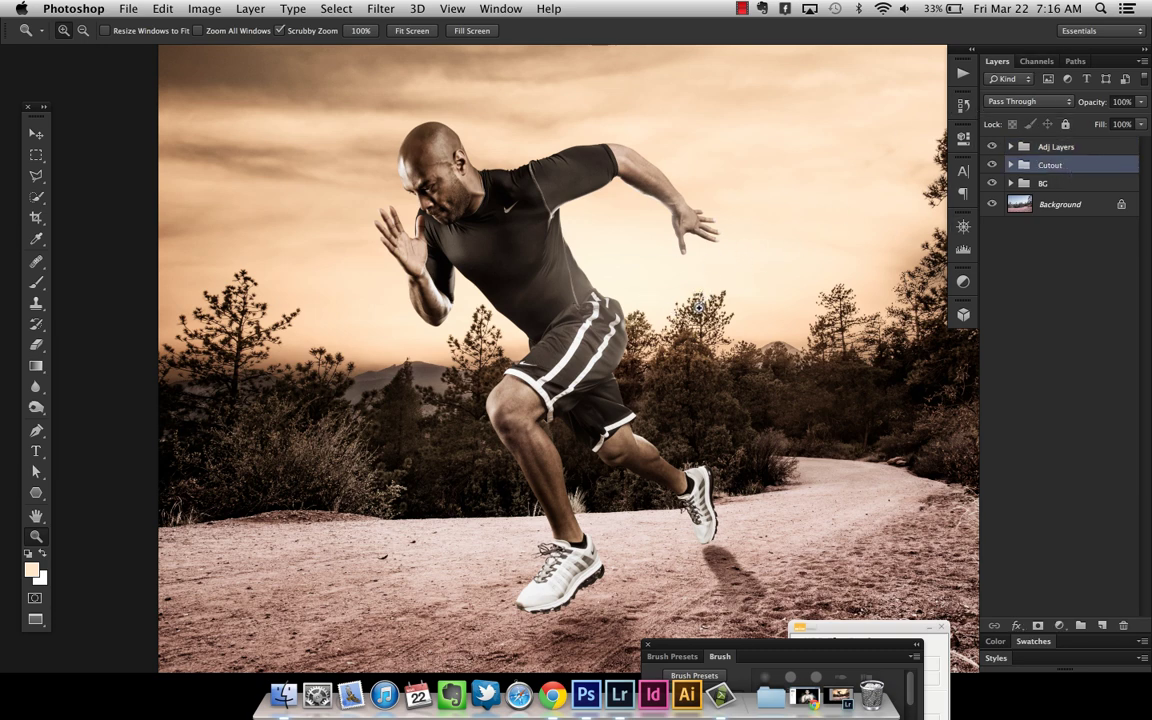
{"action": "key", "text": "v"}
{"action": "left_click_drag", "start_coordinate": [658, 335], "coordinate": [732, 338]}
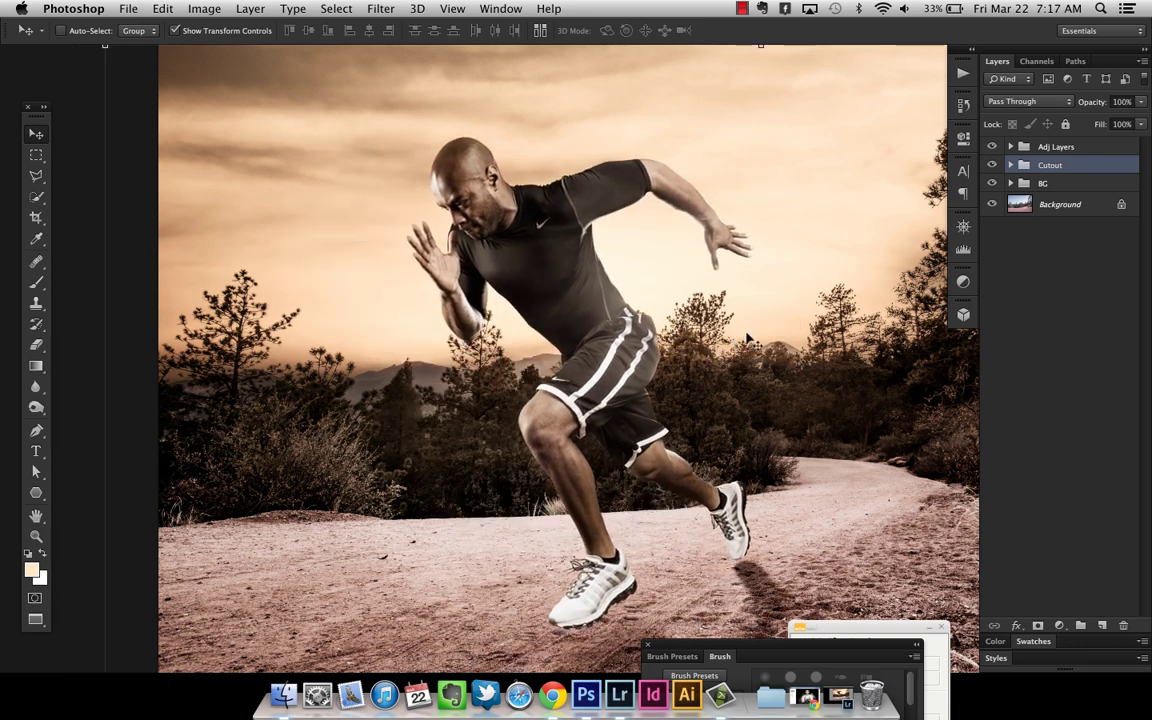
{"action": "key", "text": "ctrl+z"}
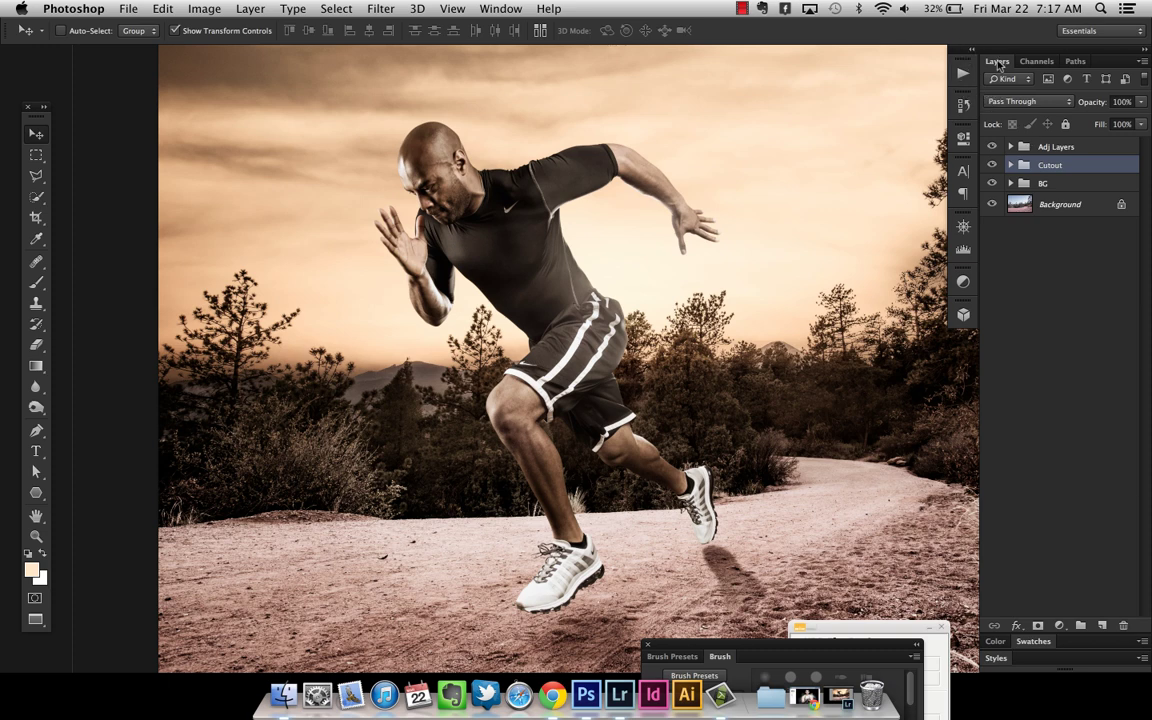
- Add a Photo Filter adjustment layer above the top Black & White layer in the Adj Layers group and compare the image without it
{"action": "left_click", "coordinate": [1013, 148]}
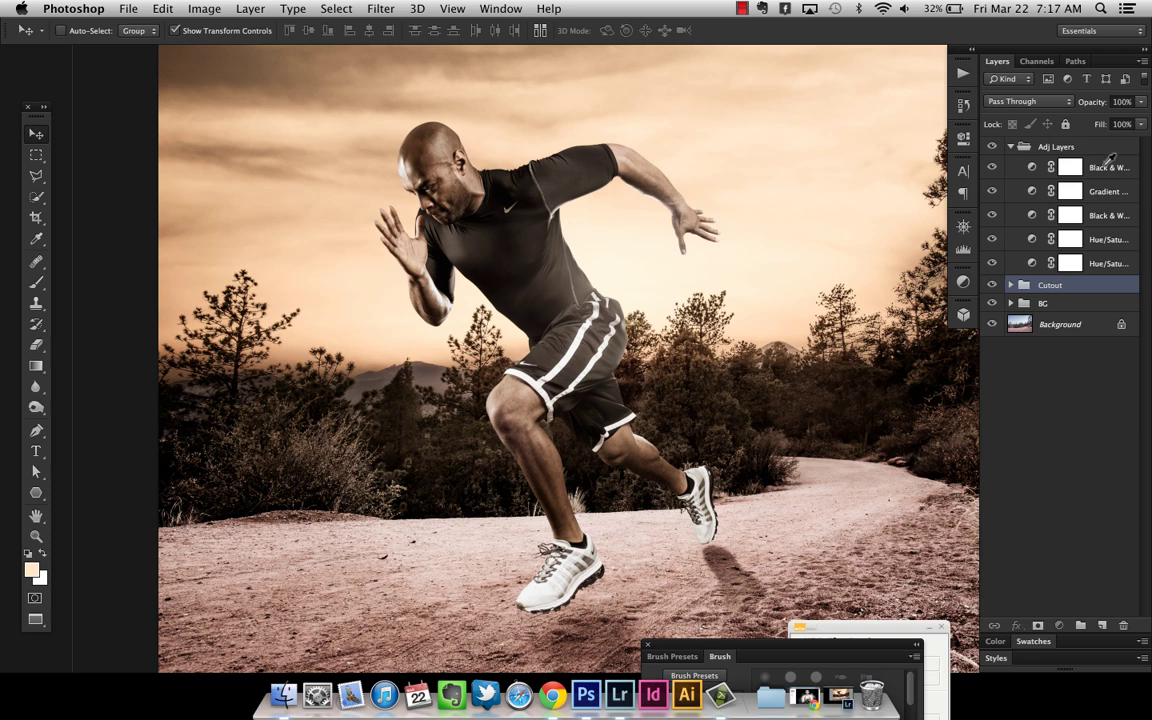
{"action": "left_click", "coordinate": [1108, 166]}
{"action": "left_click", "coordinate": [1060, 625]}
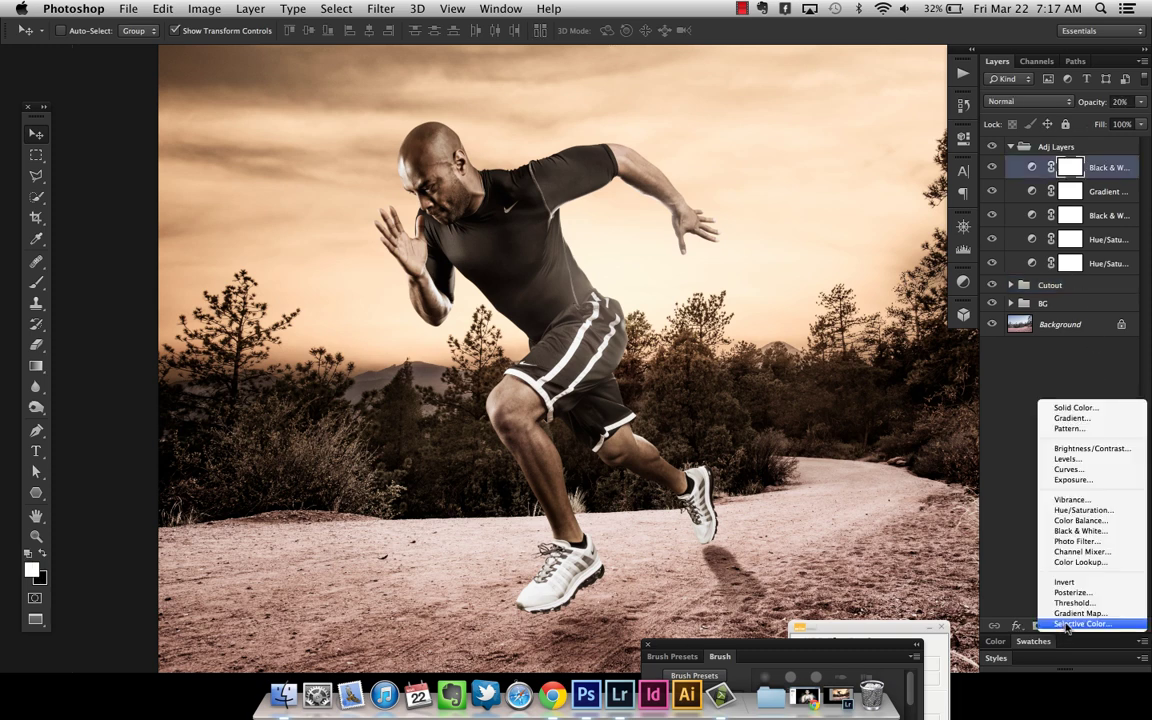
{"action": "left_click", "coordinate": [1075, 541]}
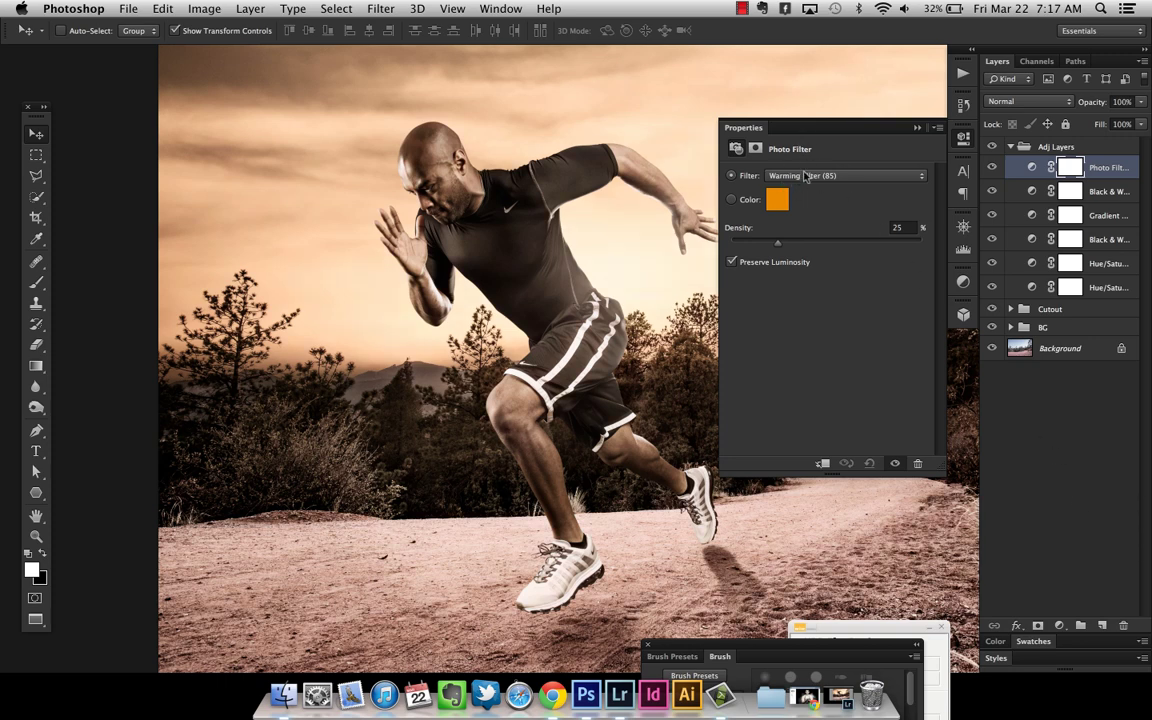
{"action": "left_click", "coordinate": [992, 168]}
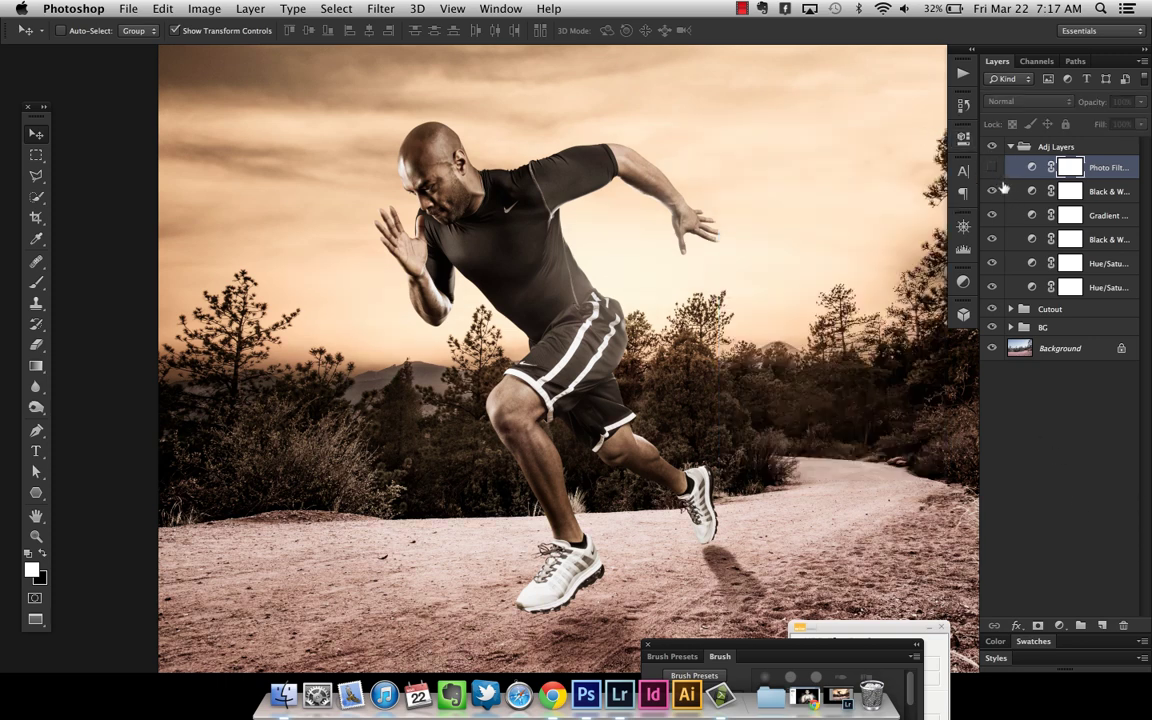
{"action": "left_click", "coordinate": [993, 168]}
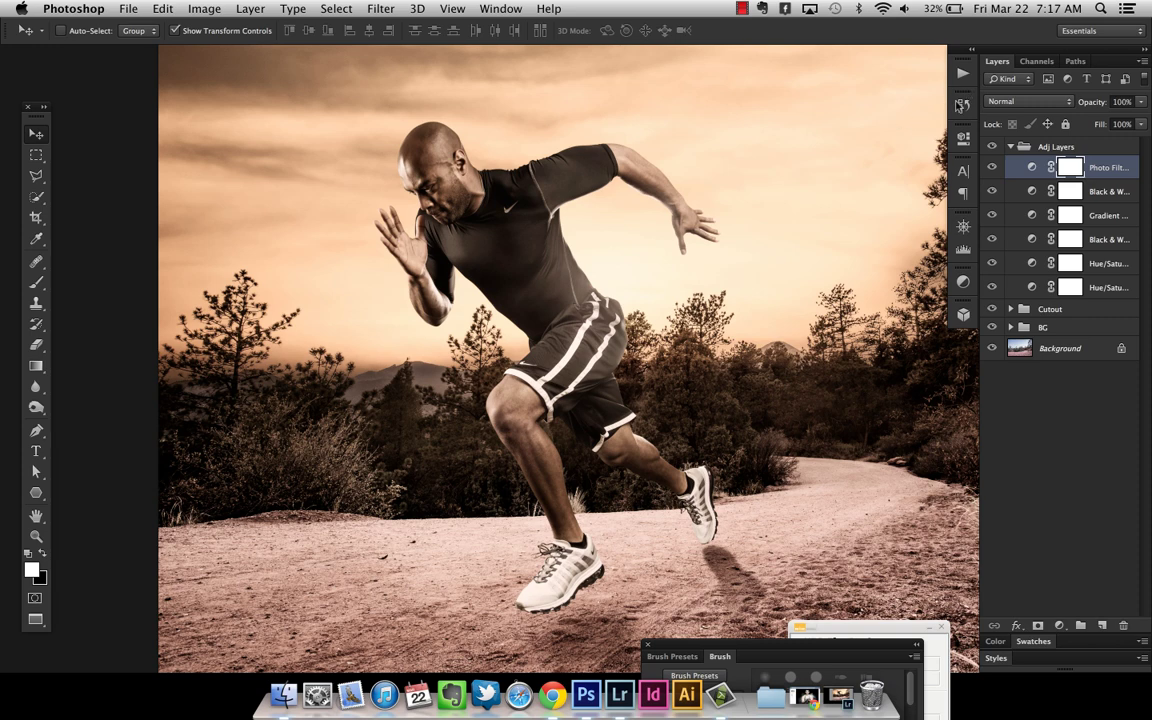
- Keep the photo filter on Warming Filter (85), then collapse the Adj Layers group and the adjustment's properties
{"action": "left_click", "coordinate": [962, 145]}
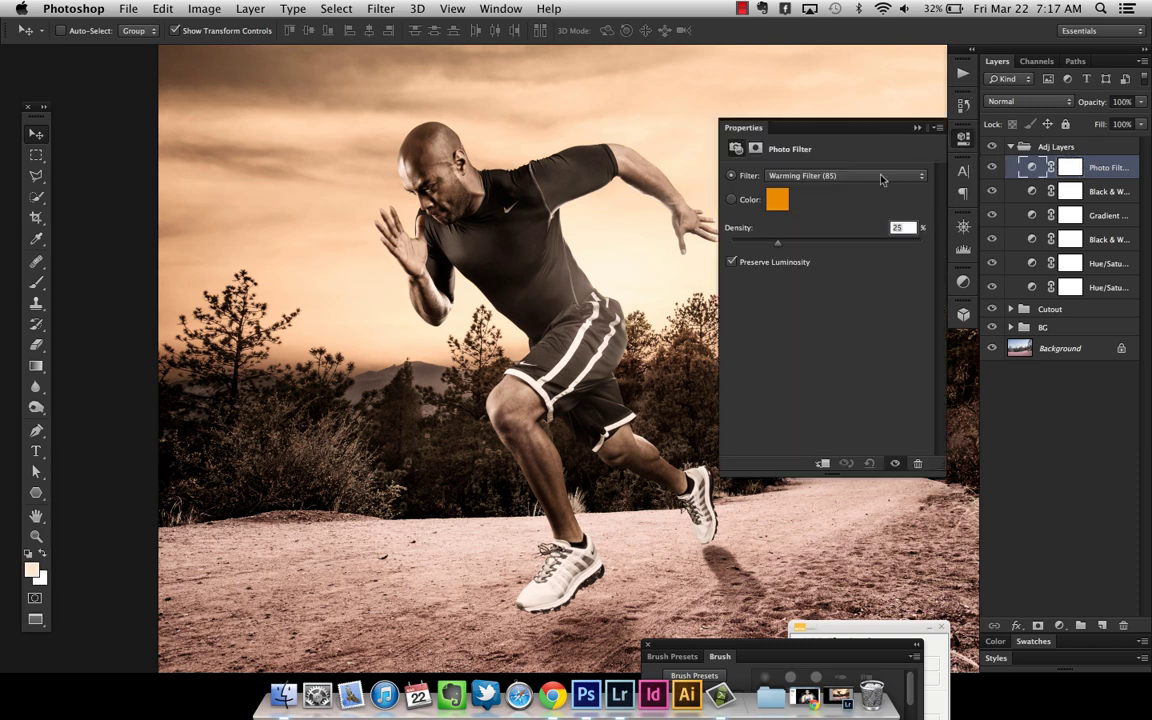
{"action": "left_click", "coordinate": [881, 178]}
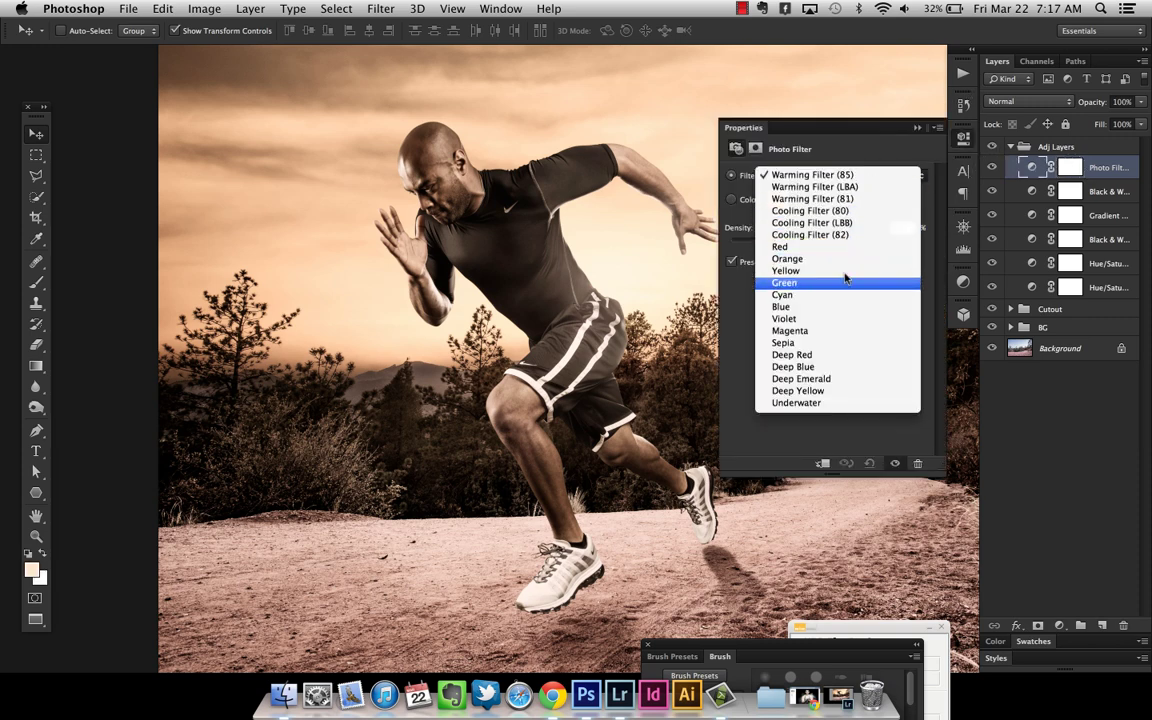
{"action": "left_click", "coordinate": [815, 176]}
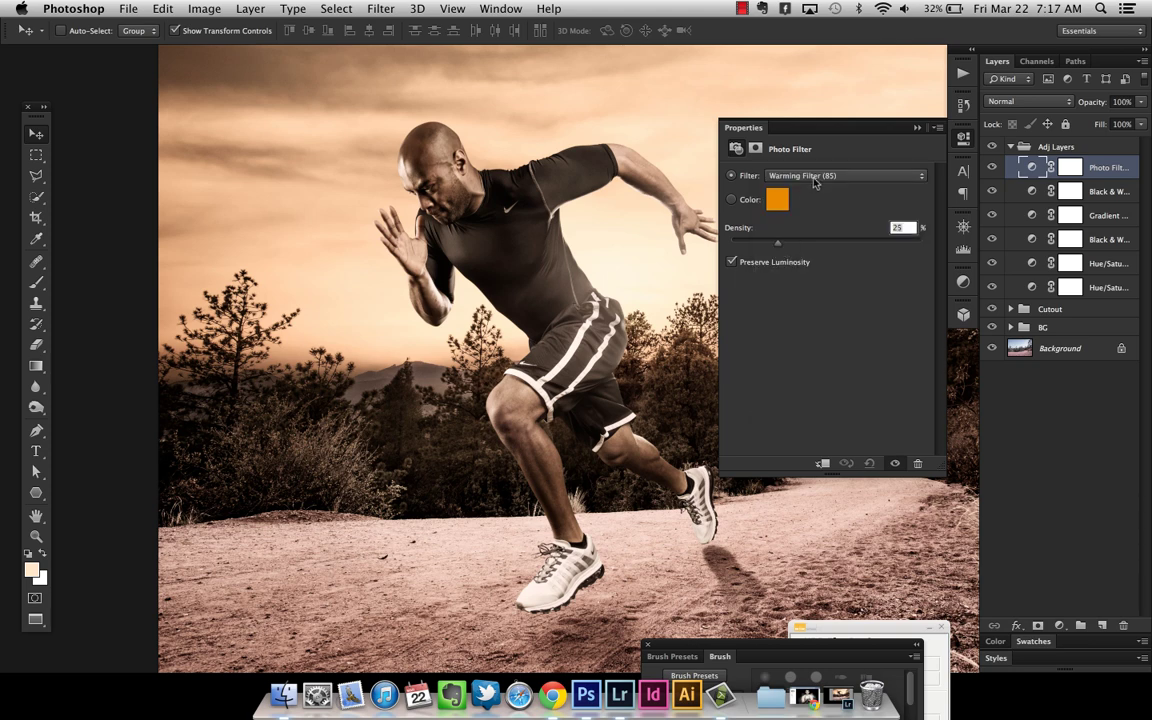
{"action": "left_click", "coordinate": [816, 177]}
{"action": "left_click", "coordinate": [826, 176]}
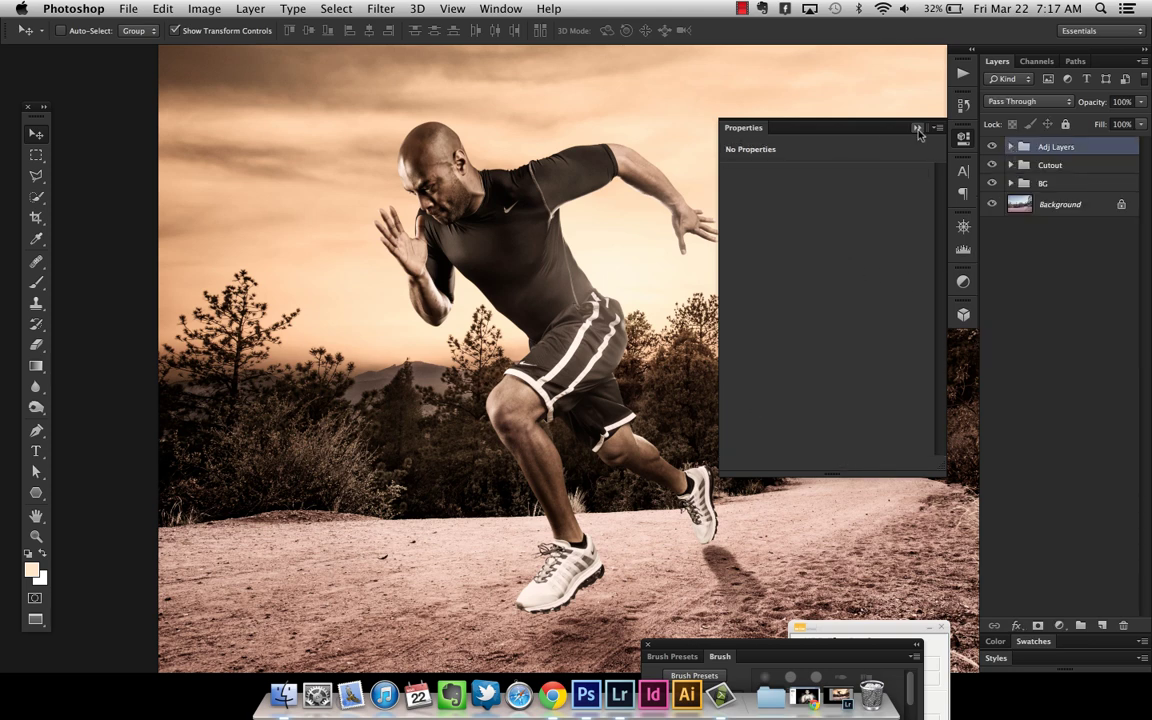
{"action": "left_click", "coordinate": [917, 130]}
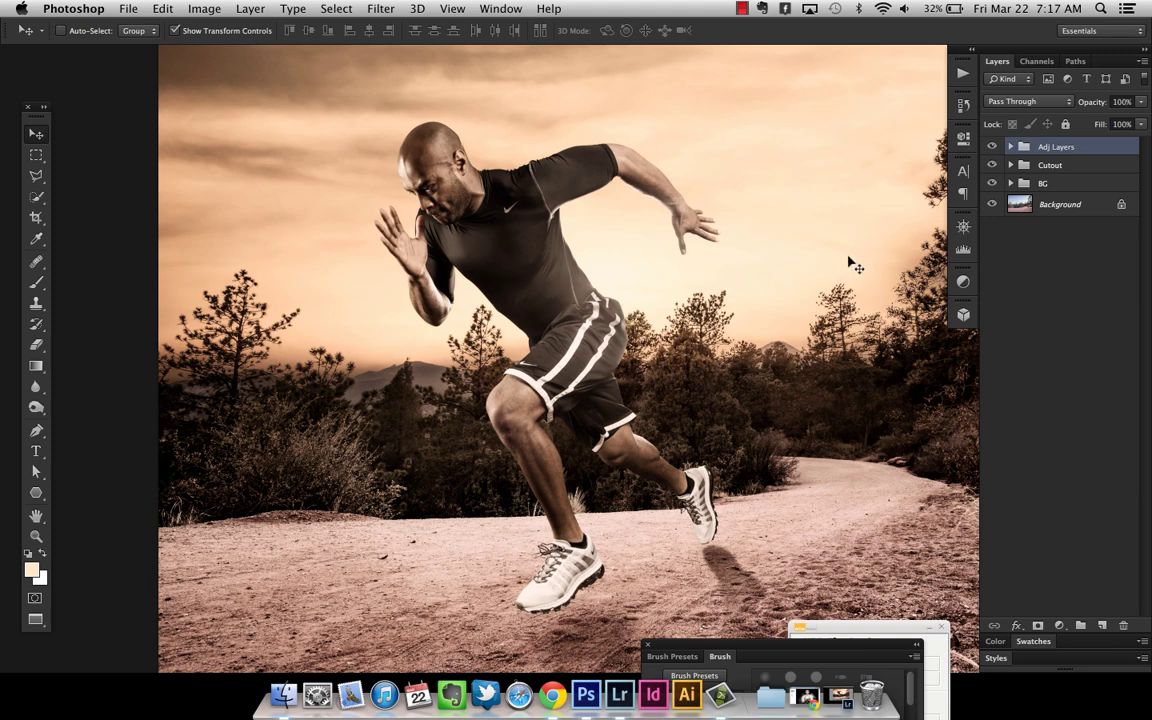
- Stamp all visible layers into a new layer on top, duplicate it and hide the duplicate
{"action": "key", "text": "super+0"}
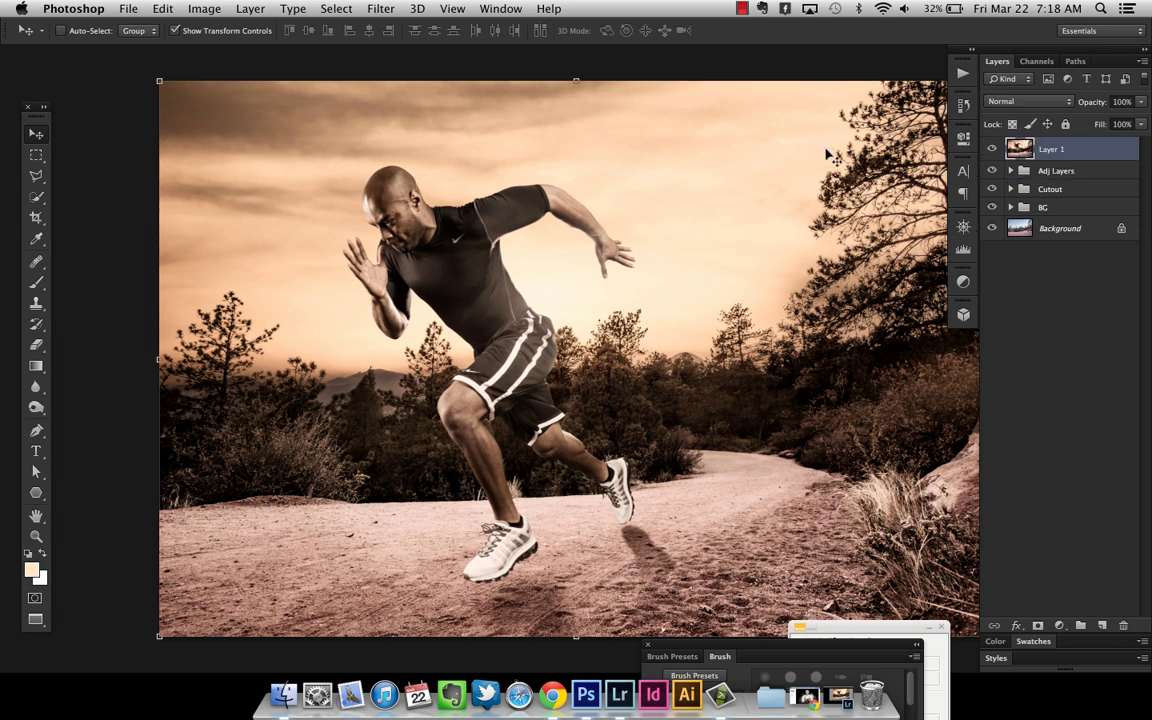
{"action": "key", "text": "super+j"}
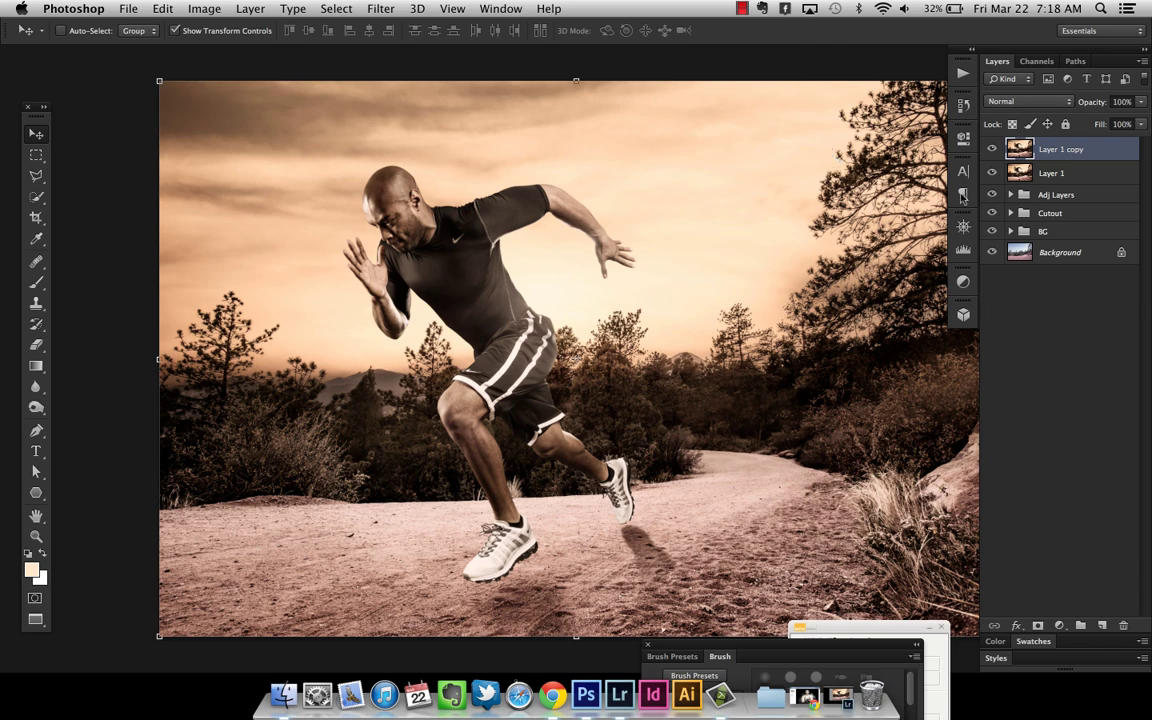
{"action": "left_click", "coordinate": [991, 148]}
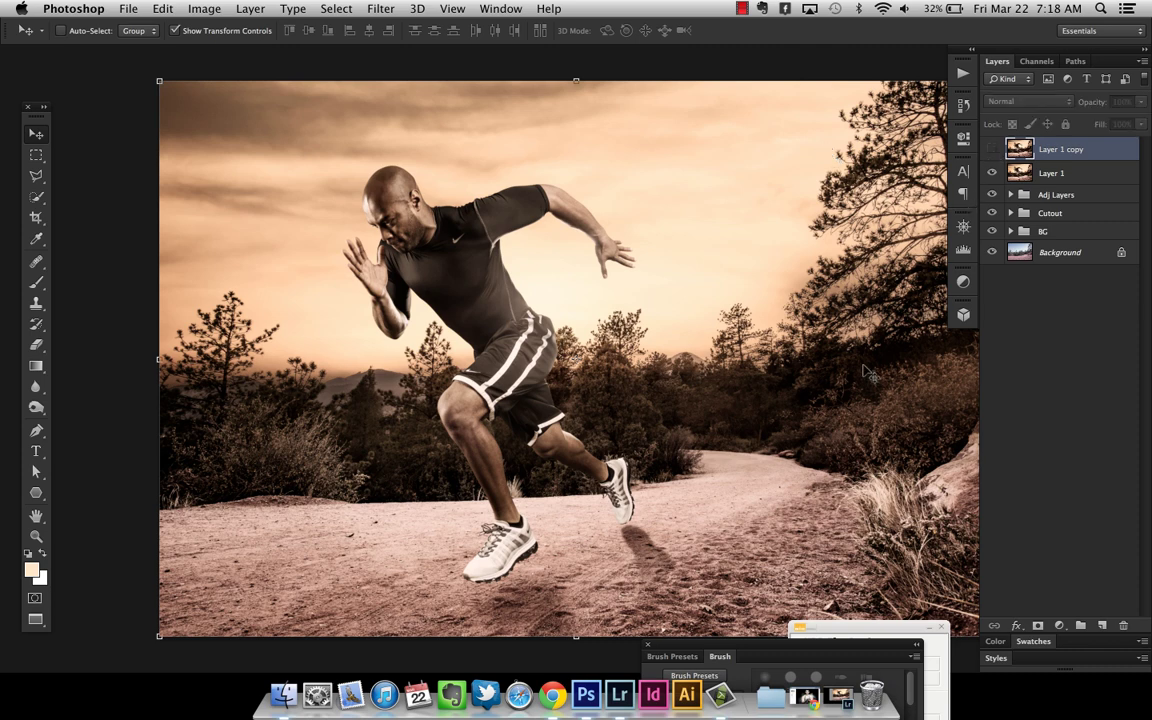
- Rename the visible stamped layer as Denoise
{"action": "double_click", "coordinate": [1053, 174]}
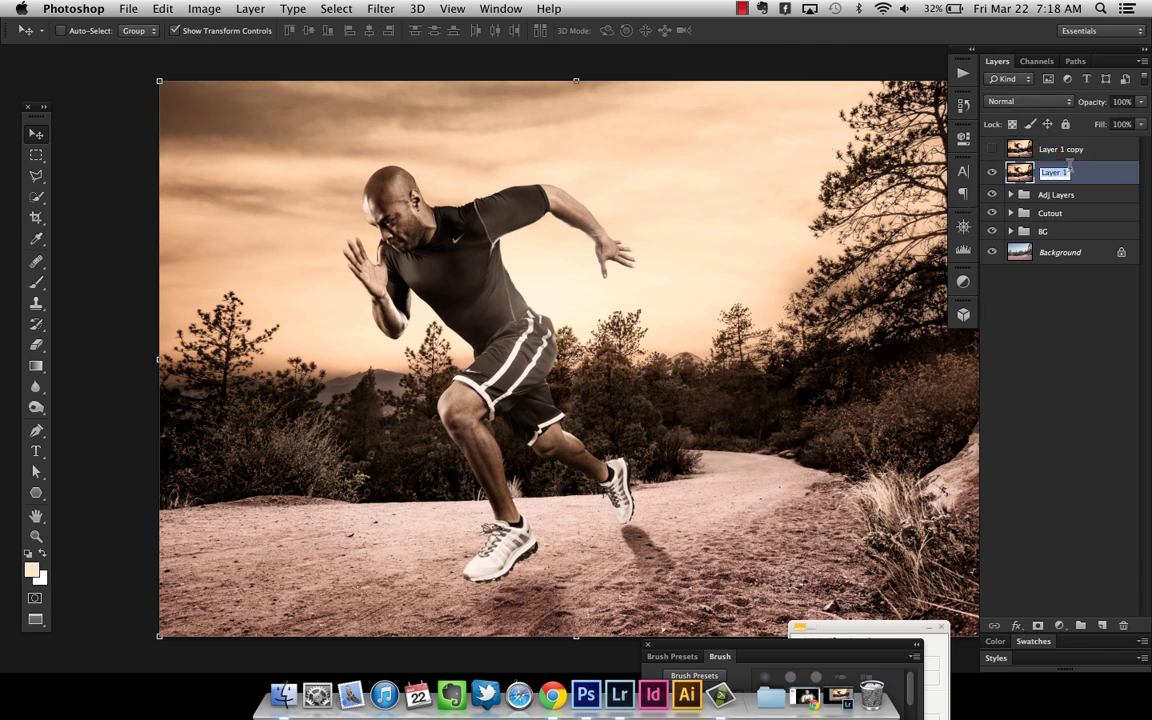
{"action": "type", "text": "Denoise"}
{"action": "key", "text": "Return"}
- Apply Reduce Noise to the Denoise layer with strength 10, all detail and color noise values at 0, and Remove JPEG Artifact enabled
{"action": "left_click", "coordinate": [381, 9]}
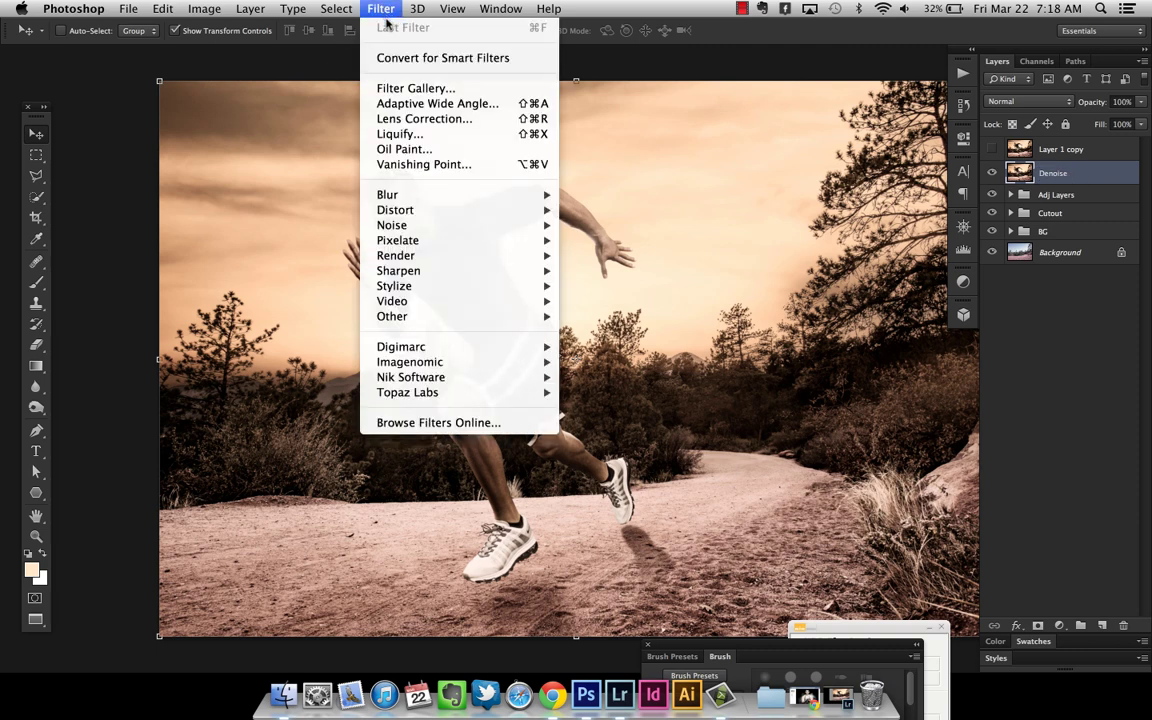
{"action": "mouse_move", "coordinate": [435, 224]}
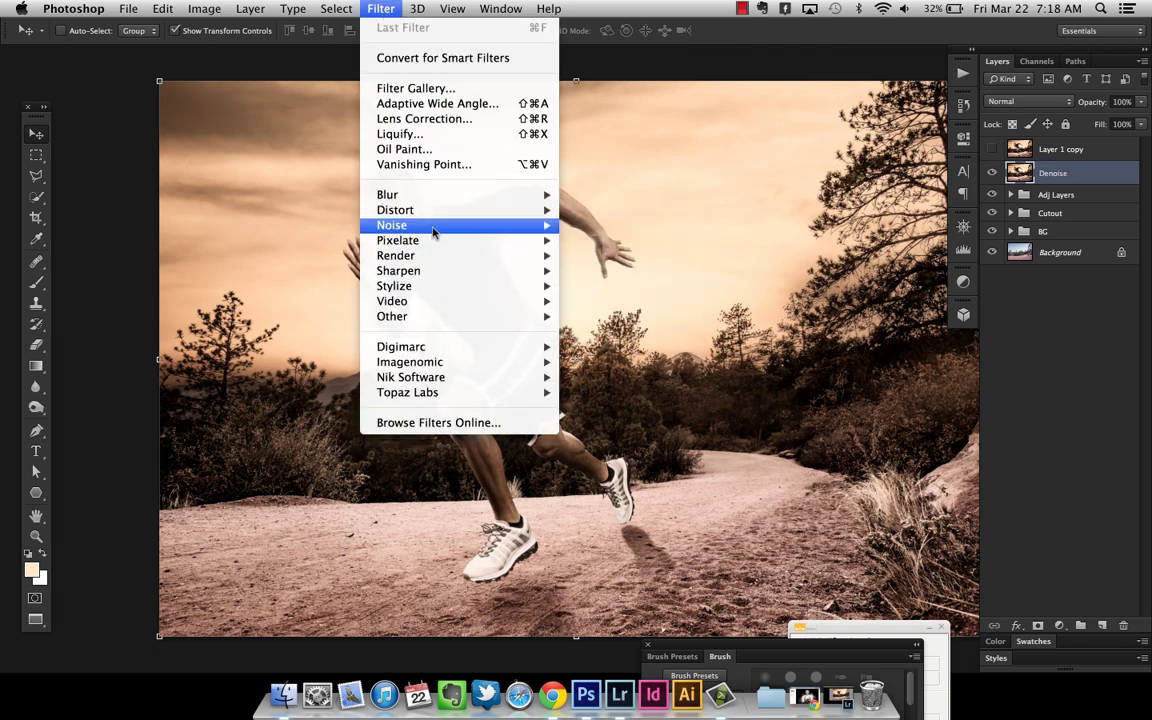
{"action": "left_click", "coordinate": [596, 287]}
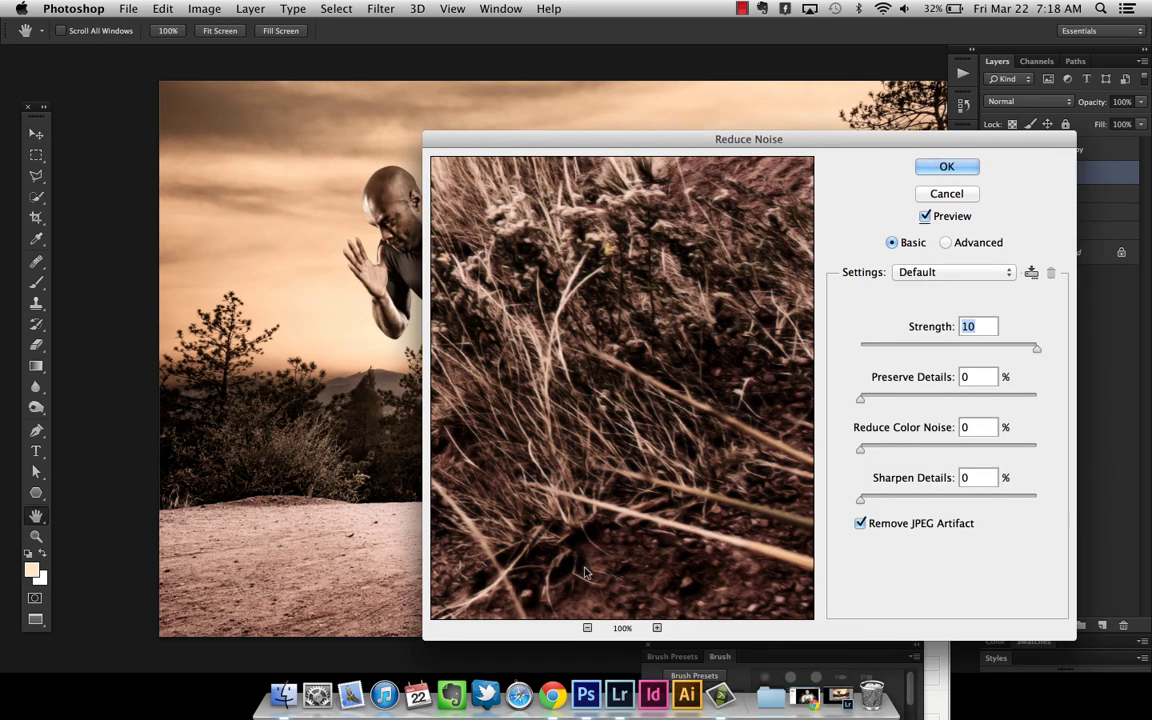
{"action": "left_click", "coordinate": [587, 628]}
{"action": "left_click", "coordinate": [587, 628]}
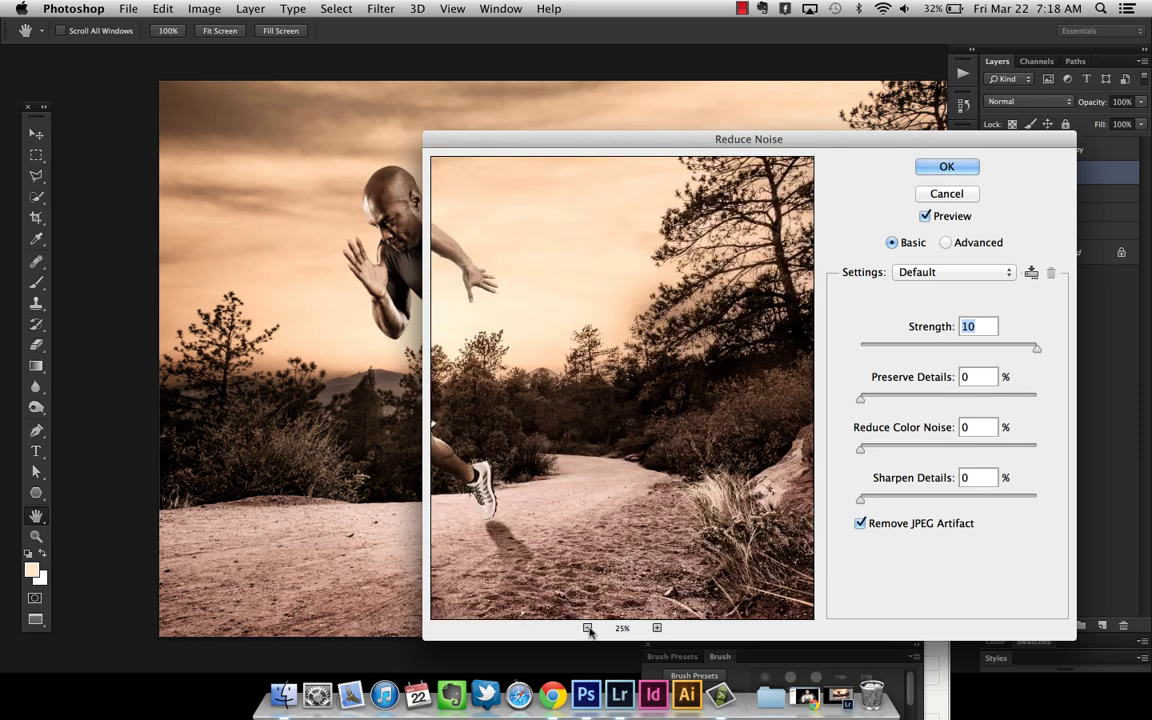
{"action": "left_click", "coordinate": [587, 628]}
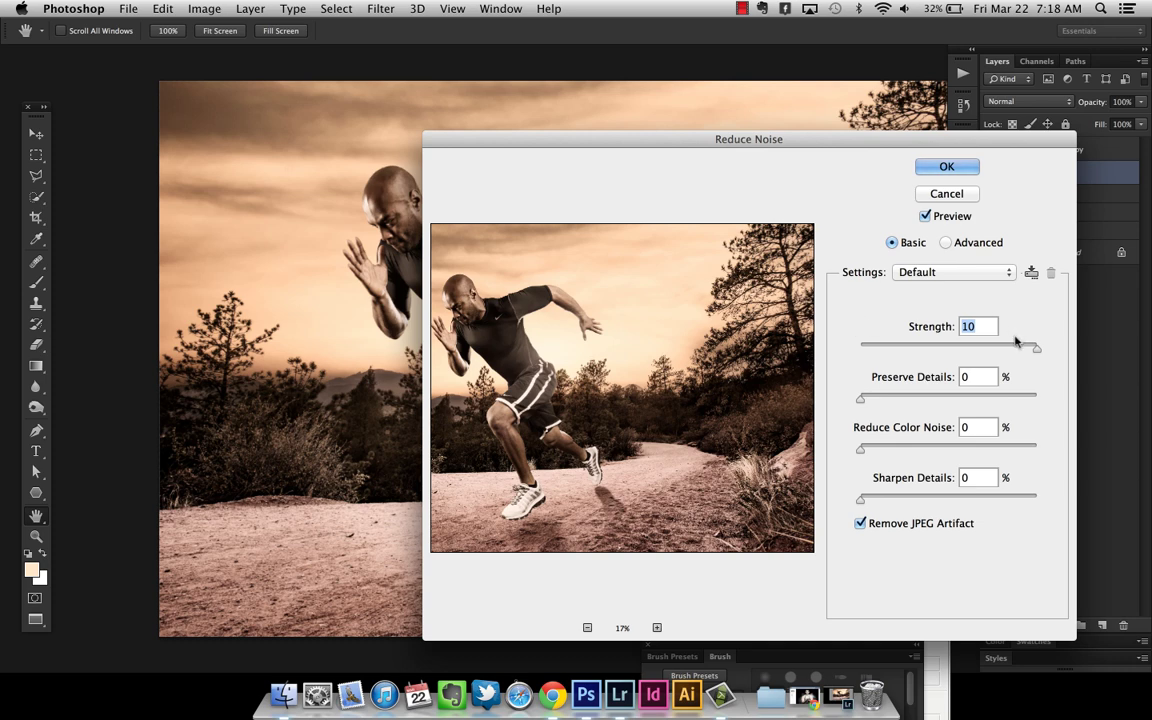
{"action": "left_click", "coordinate": [946, 168]}
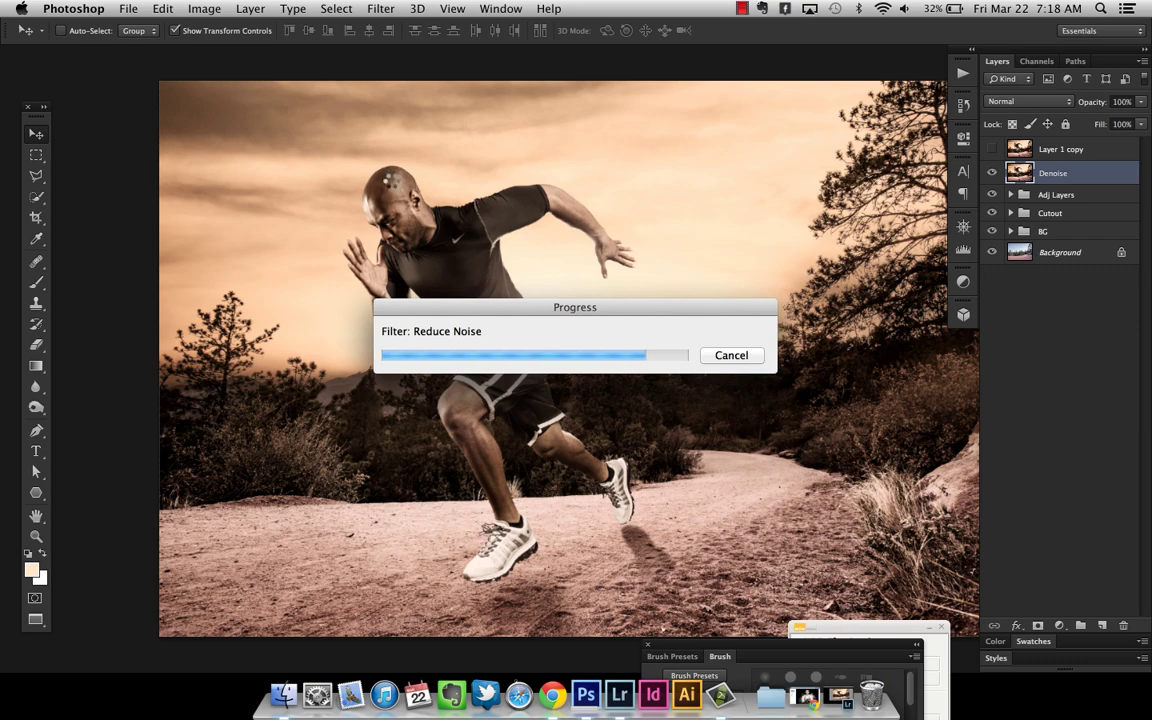
- Compare the runner's upper body up close with the Denoise layer hidden and shown
{"action": "key", "text": "z"}
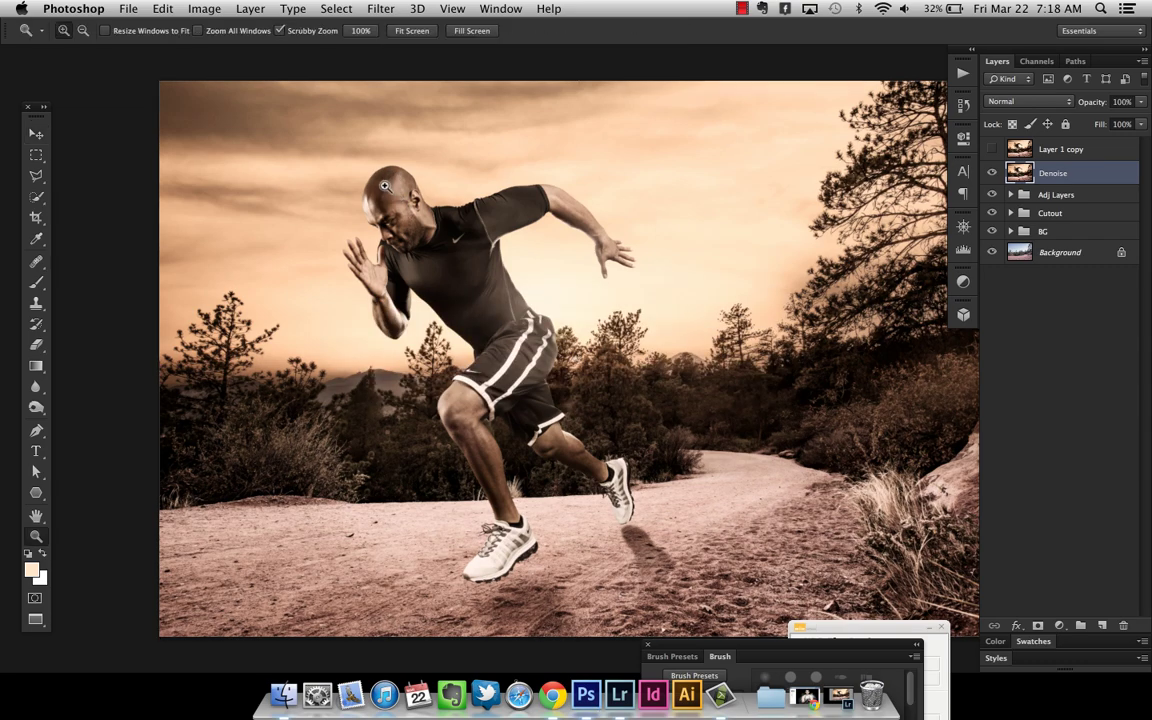
{"action": "left_click", "coordinate": [388, 188]}
{"action": "left_click", "coordinate": [388, 188]}
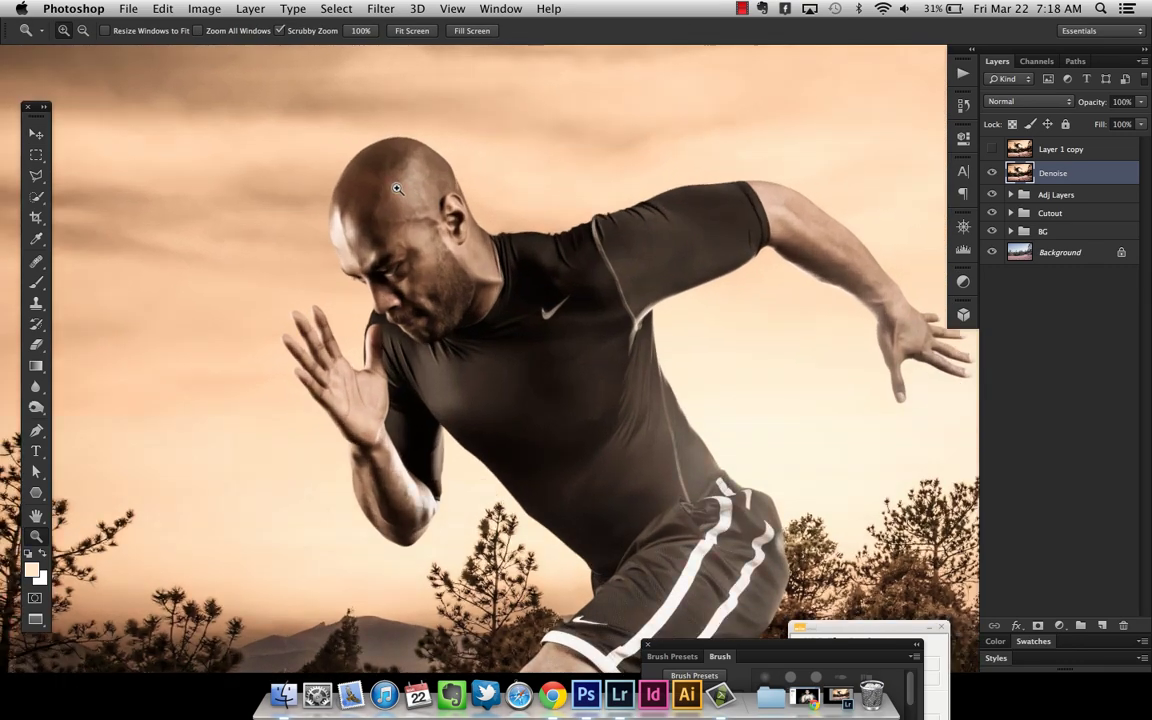
{"action": "left_click", "coordinate": [992, 173]}
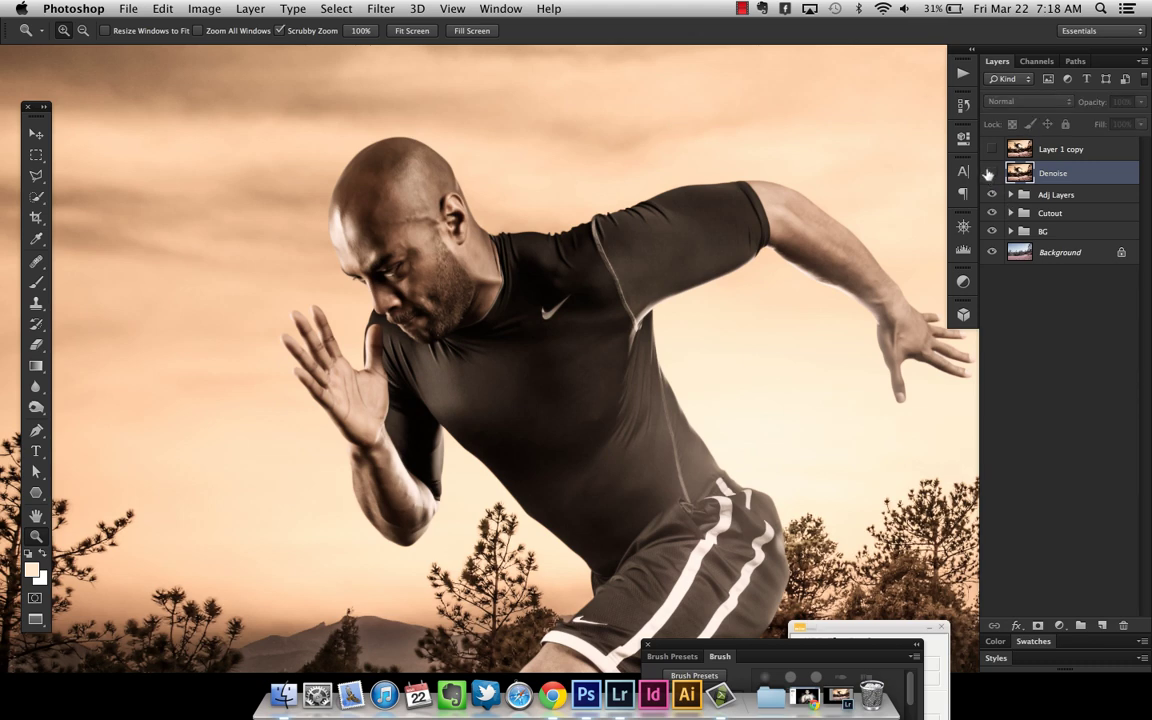
{"action": "left_click", "coordinate": [992, 174]}
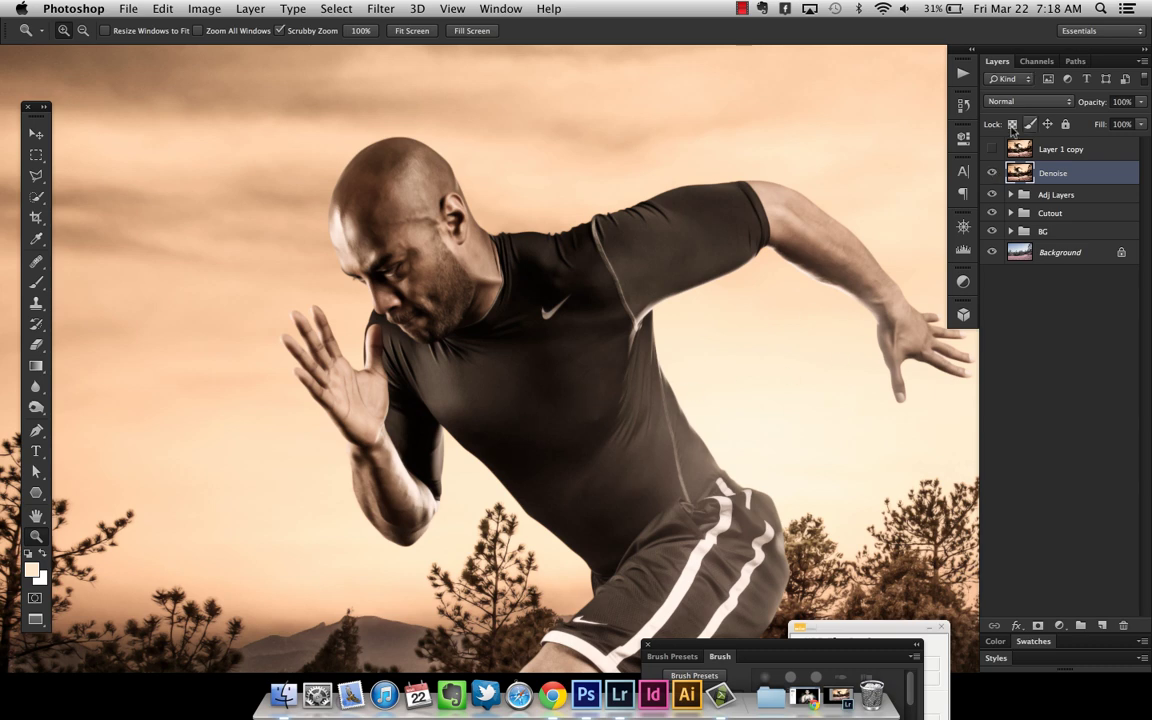
- Show the duplicated stamped layer and rename it as Highpass
{"action": "left_click", "coordinate": [992, 149]}
{"action": "left_click", "coordinate": [1060, 149]}
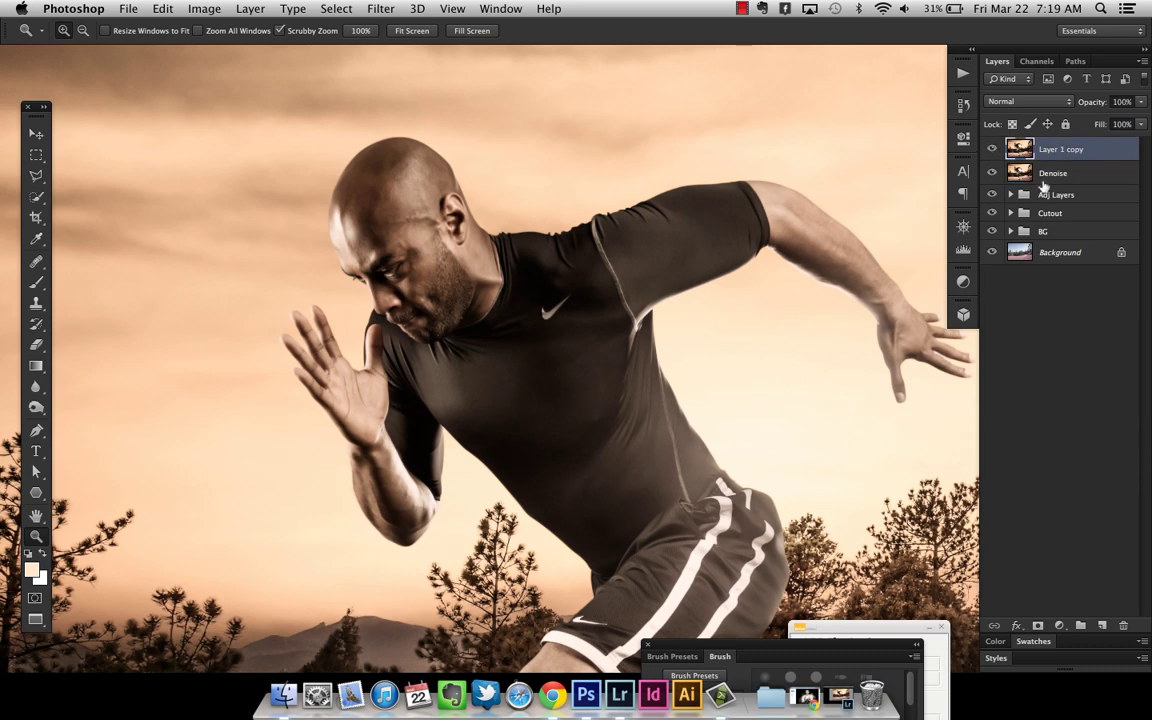
{"action": "double_click", "coordinate": [1060, 149]}
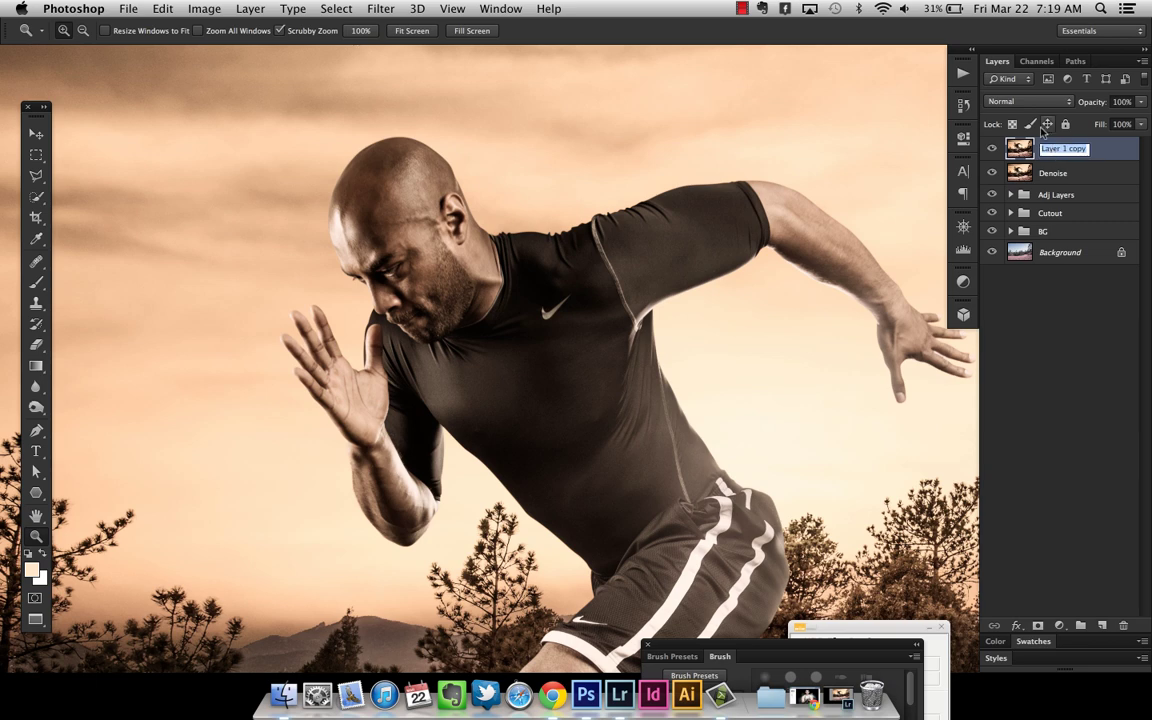
{"action": "type", "text": "Highpass"}
{"action": "key", "text": "Return"}
- Apply the High Pass filter to the Highpass layer with a radius of 3 pixels
{"action": "left_click", "coordinate": [379, 9]}
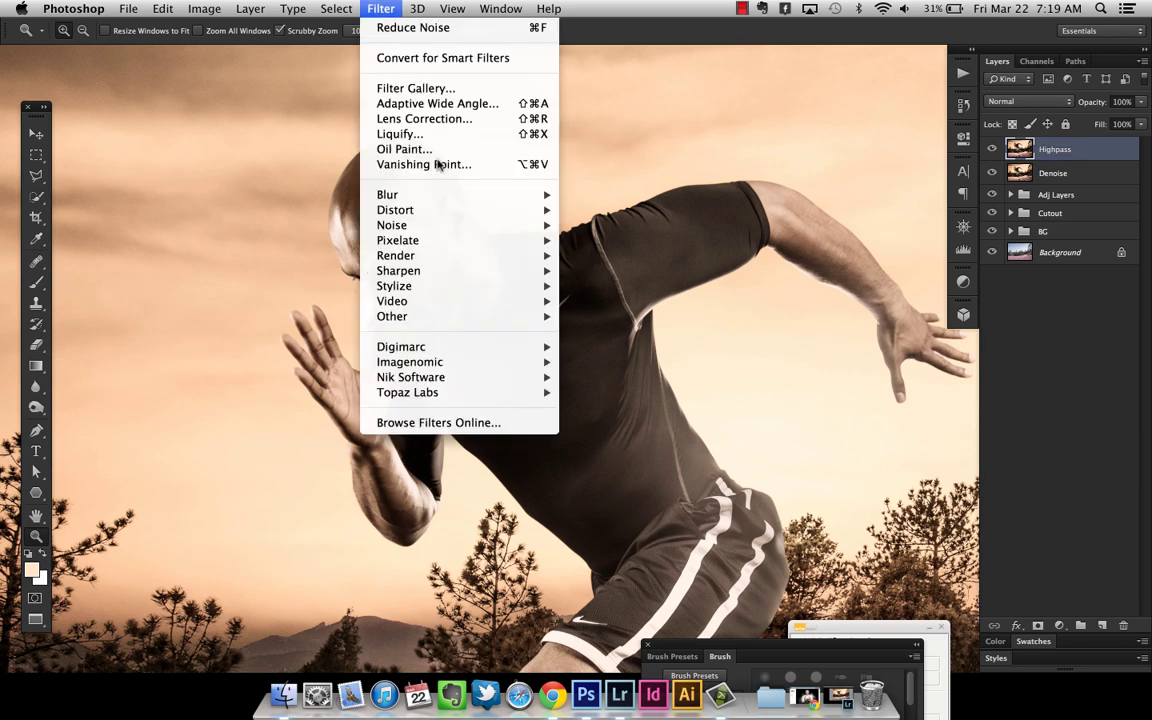
{"action": "mouse_move", "coordinate": [432, 318]}
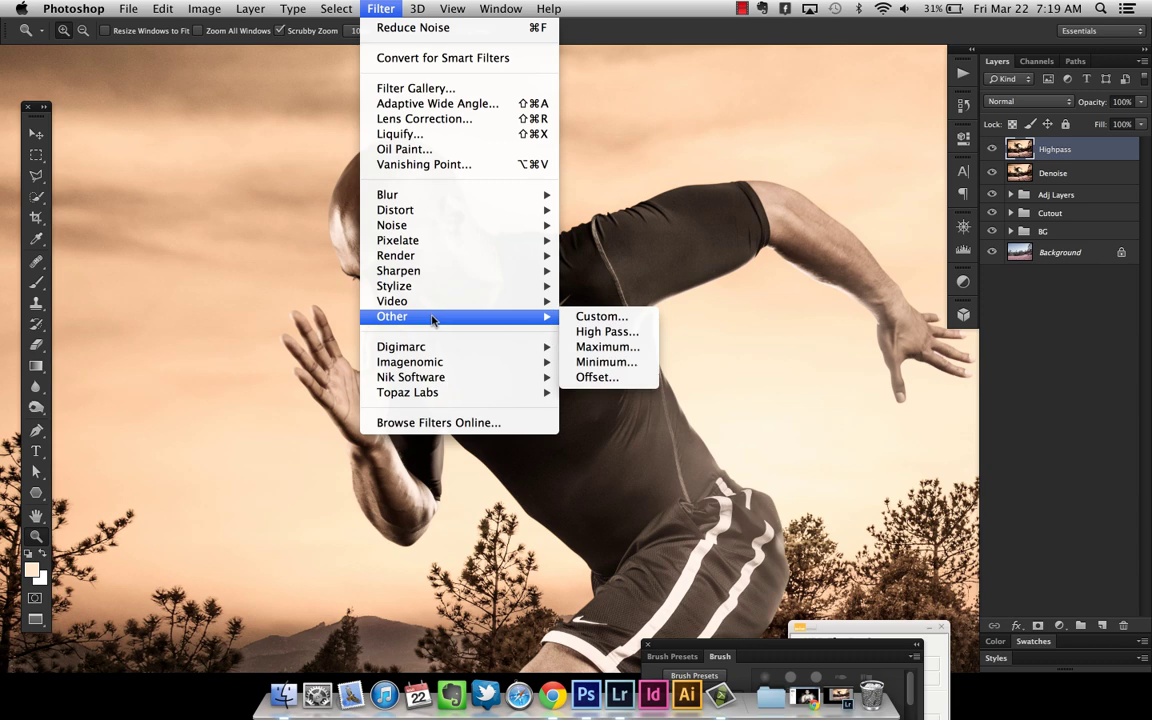
{"action": "left_click", "coordinate": [603, 332]}
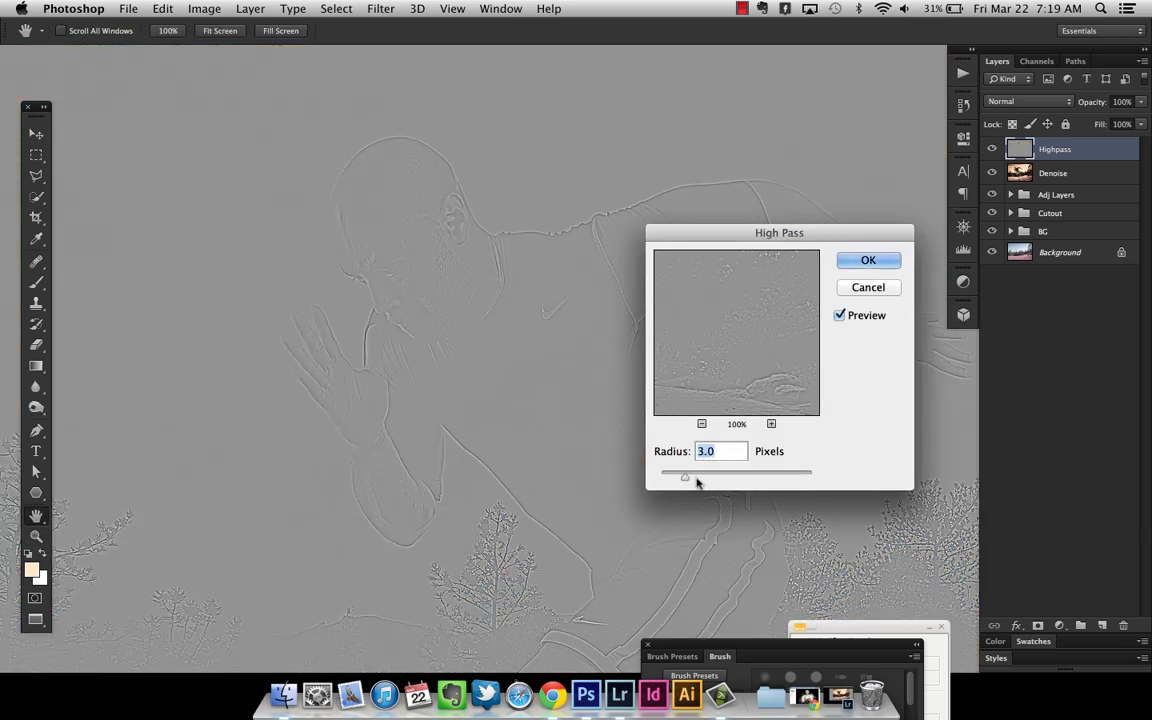
{"action": "left_click_drag", "start_coordinate": [685, 477], "coordinate": [765, 478]}
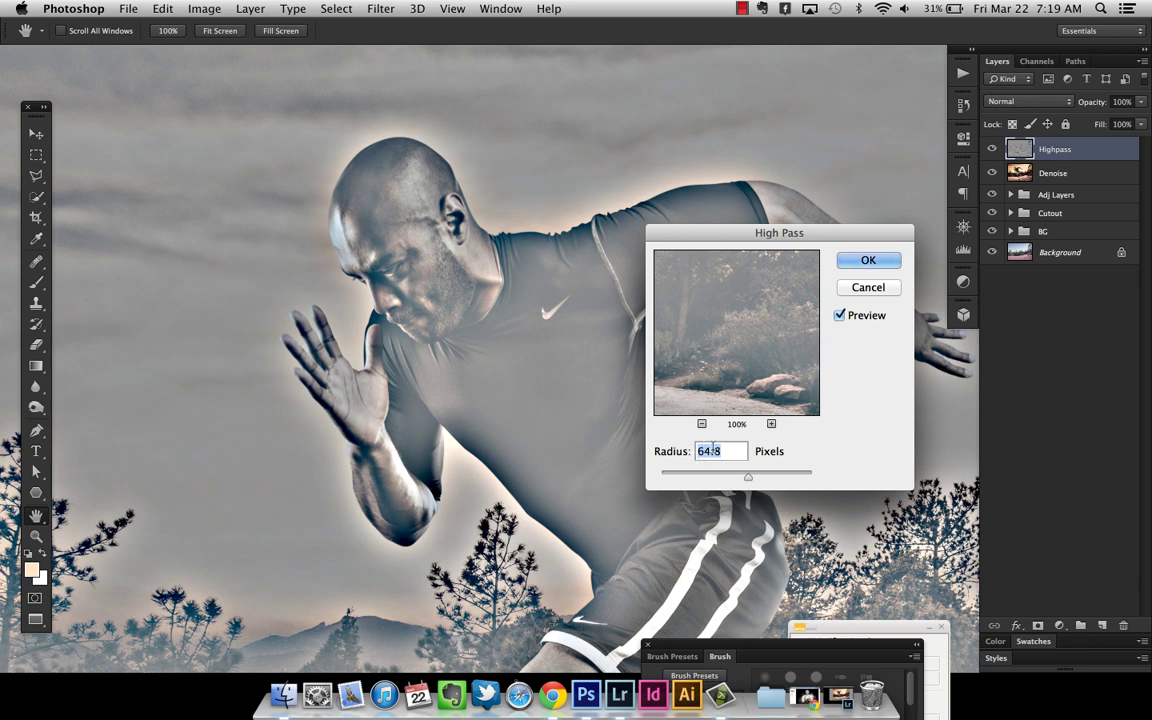
{"action": "type", "text": "3"}
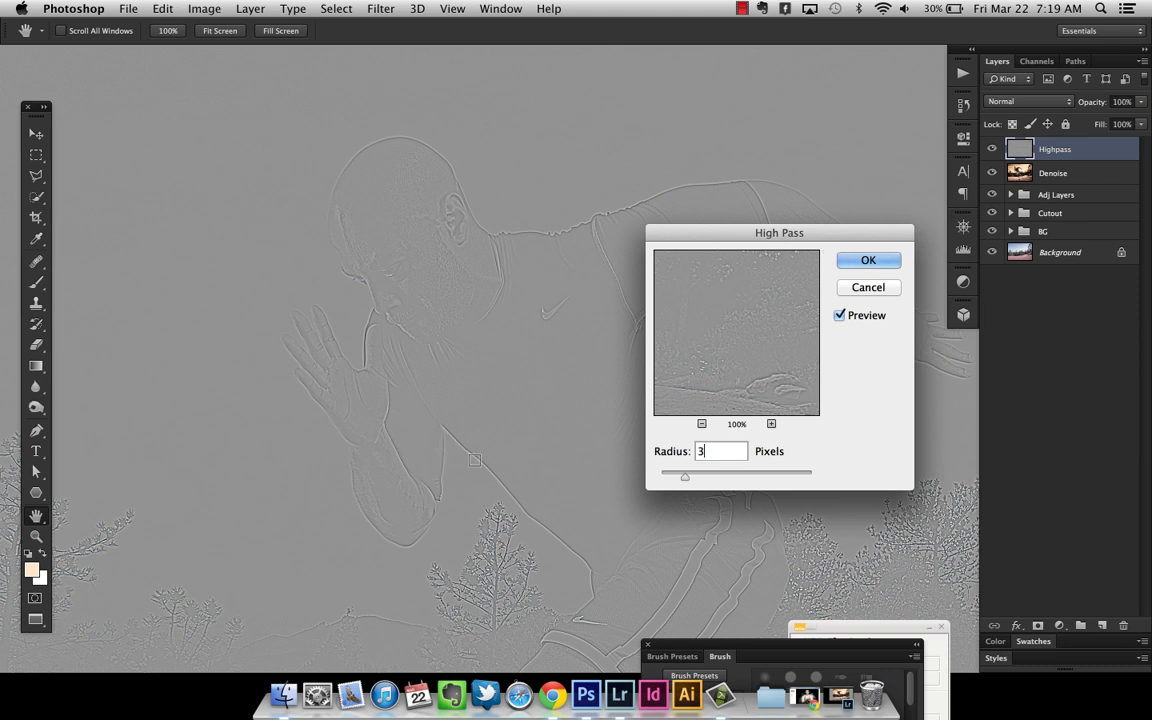
{"action": "left_click", "coordinate": [869, 261]}
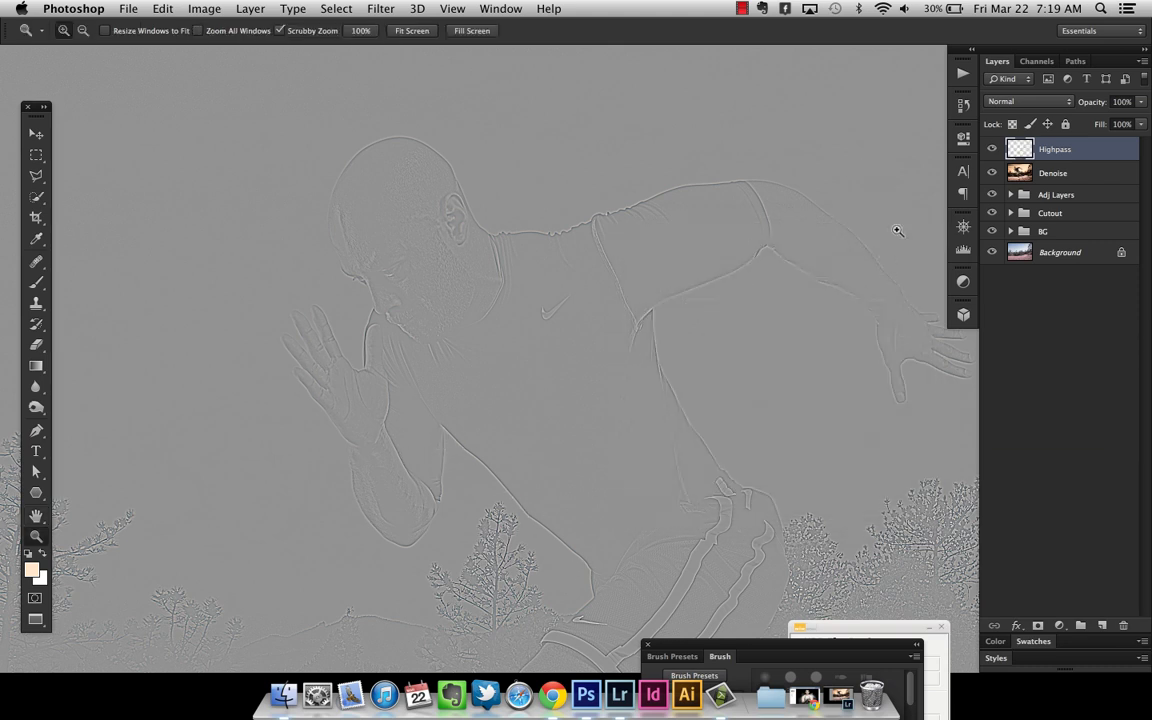
- Set the Highpass layer's blend mode to Overlay and group it with the Denoise layer
{"action": "left_click", "coordinate": [1030, 101]}
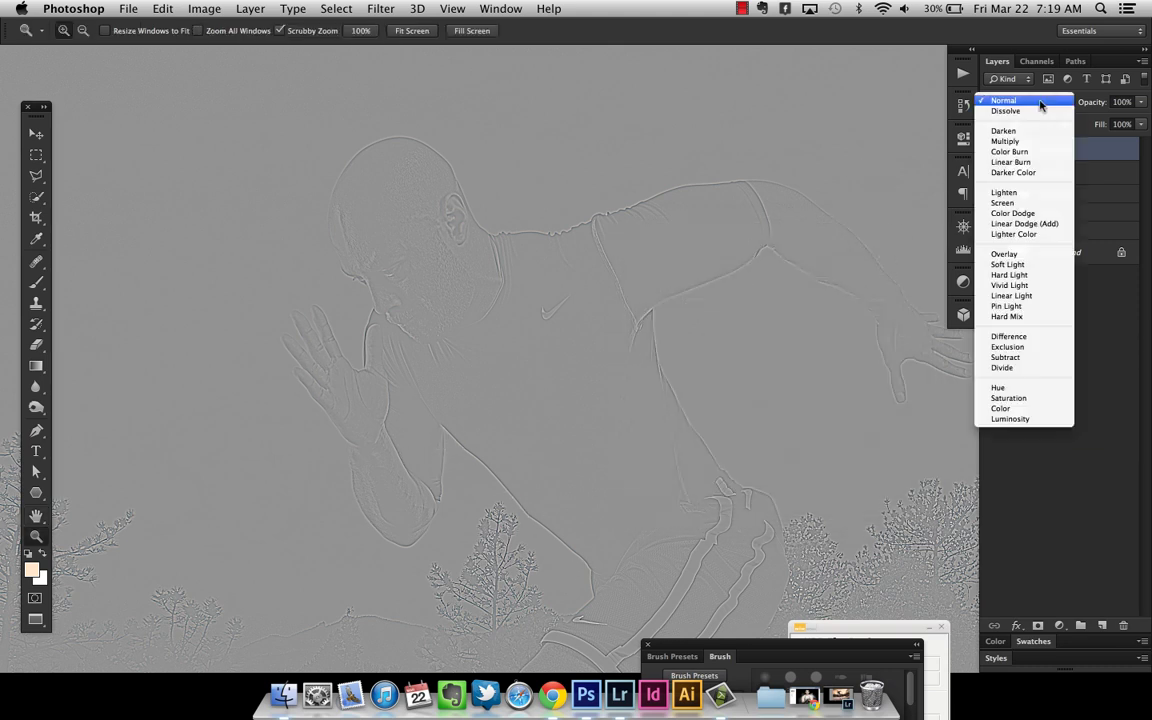
{"action": "left_click", "coordinate": [1030, 258]}
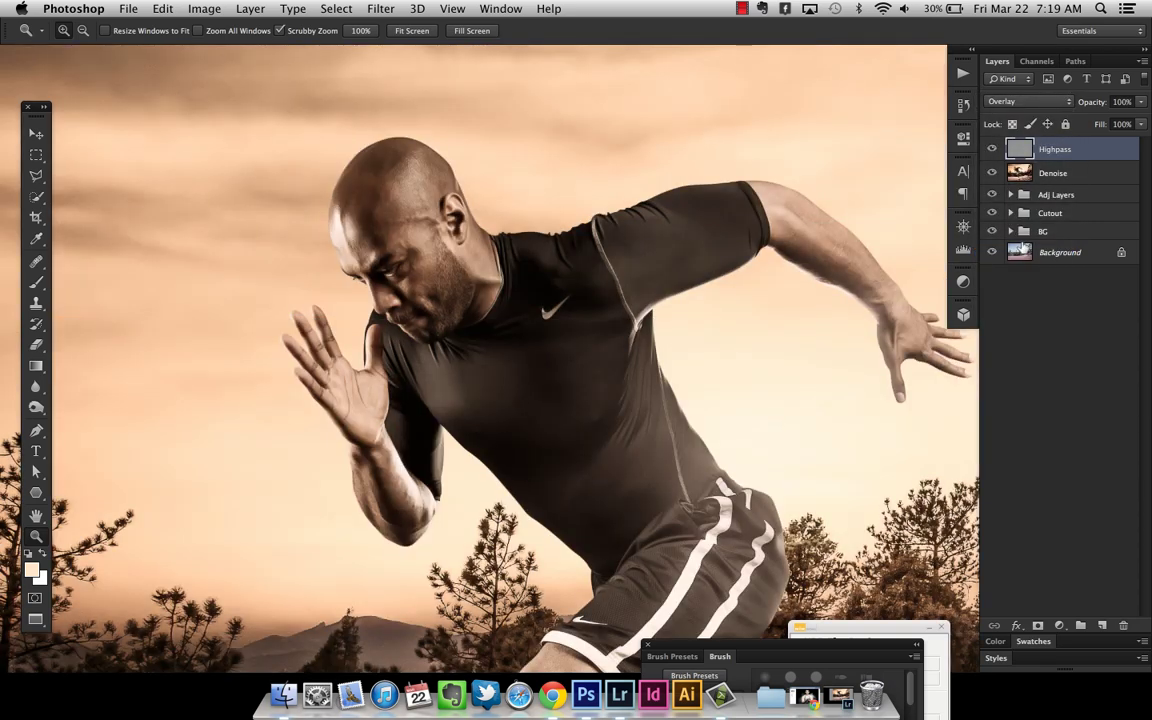
{"action": "left_click", "coordinate": [1058, 173], "text": "shift"}
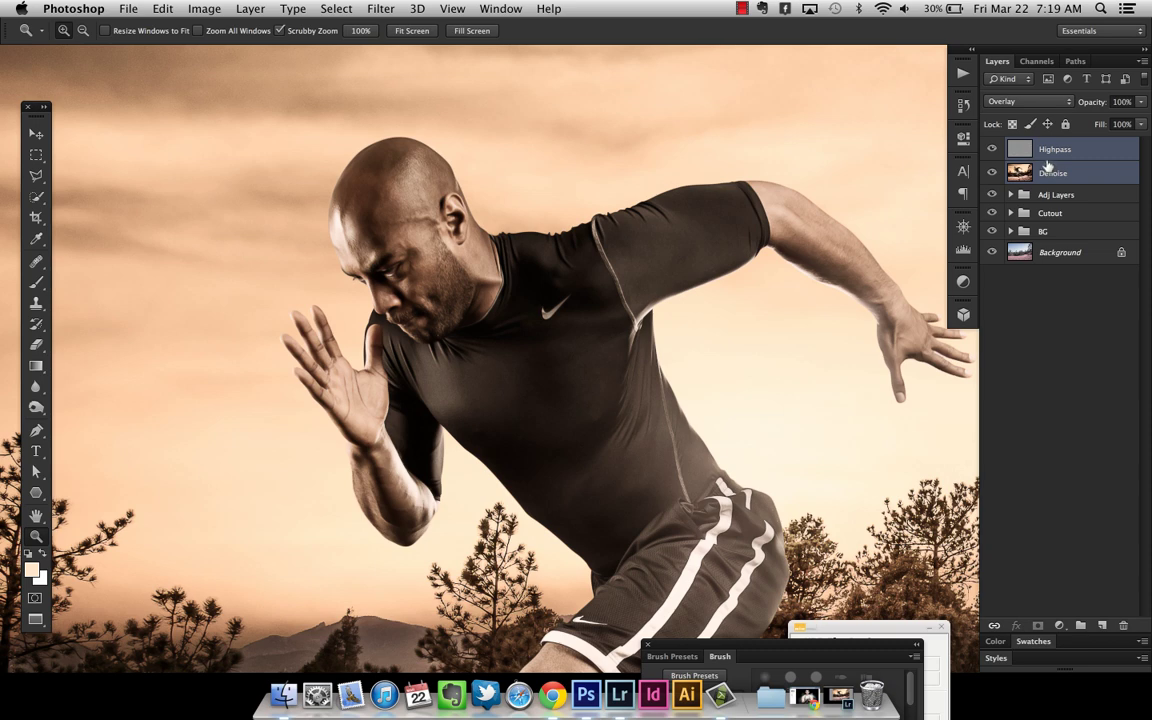
{"action": "key", "text": "super+g"}
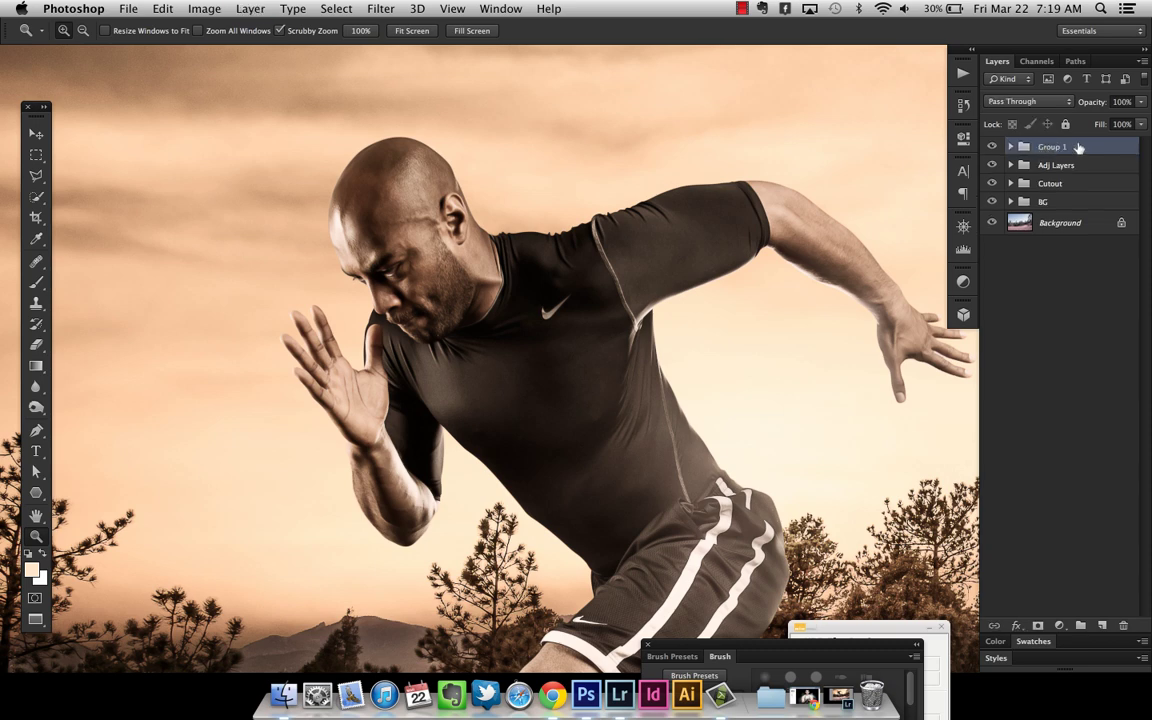
- Rename the new group as Denoise/Sharpen
{"action": "double_click", "coordinate": [1052, 147]}
{"action": "type", "text": "E"}
{"action": "type", "text": "enoise/Sharpe"}
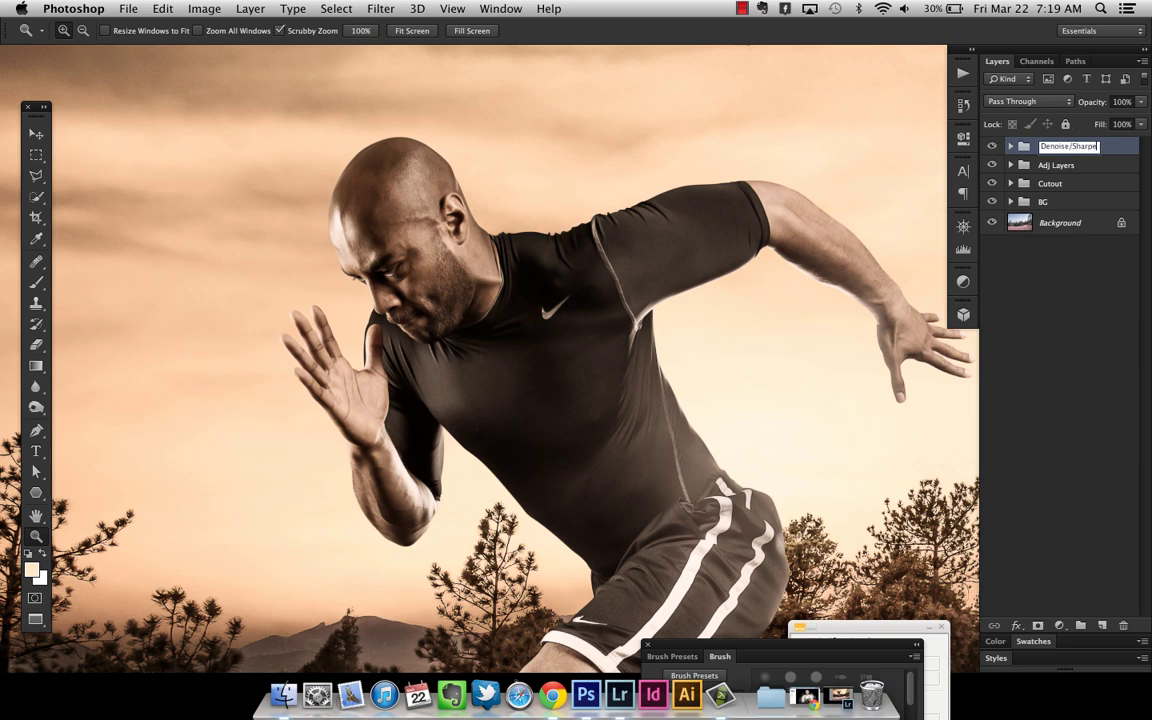
{"action": "type", "text": "n"}
{"action": "key", "text": "Return"}
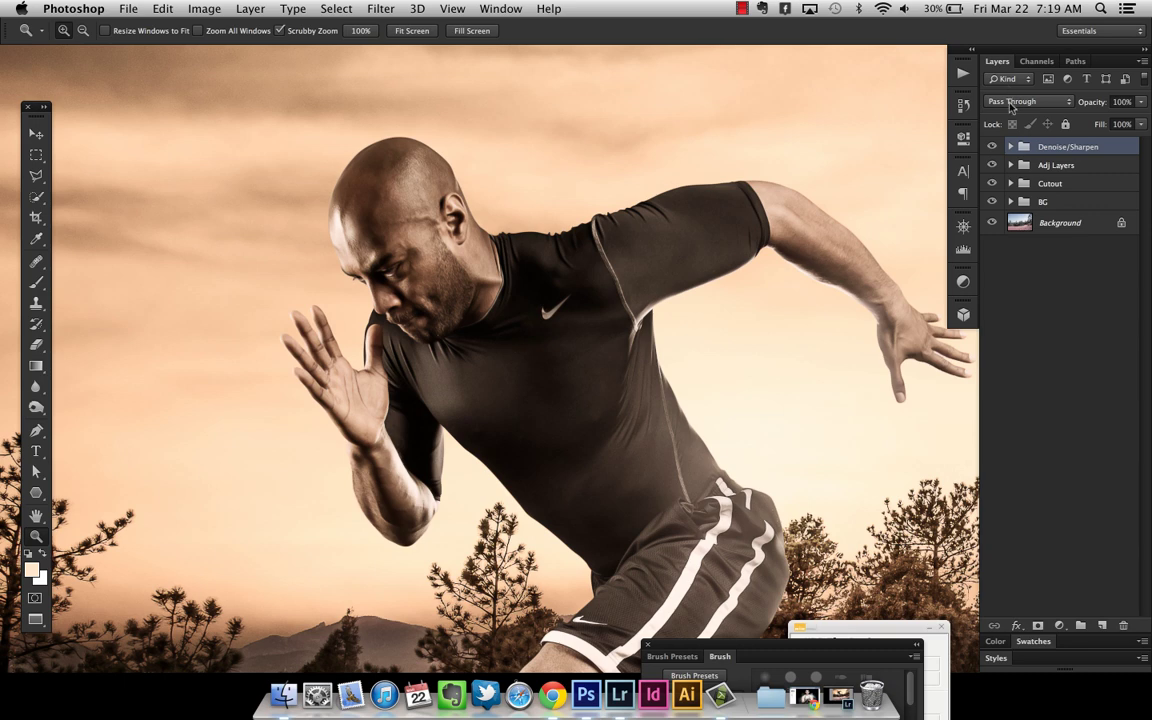
- Compare the image with the Denoise/Sharpen group hidden and shown, and examine the whole composite and the runner's upper body
{"action": "left_click", "coordinate": [993, 147]}
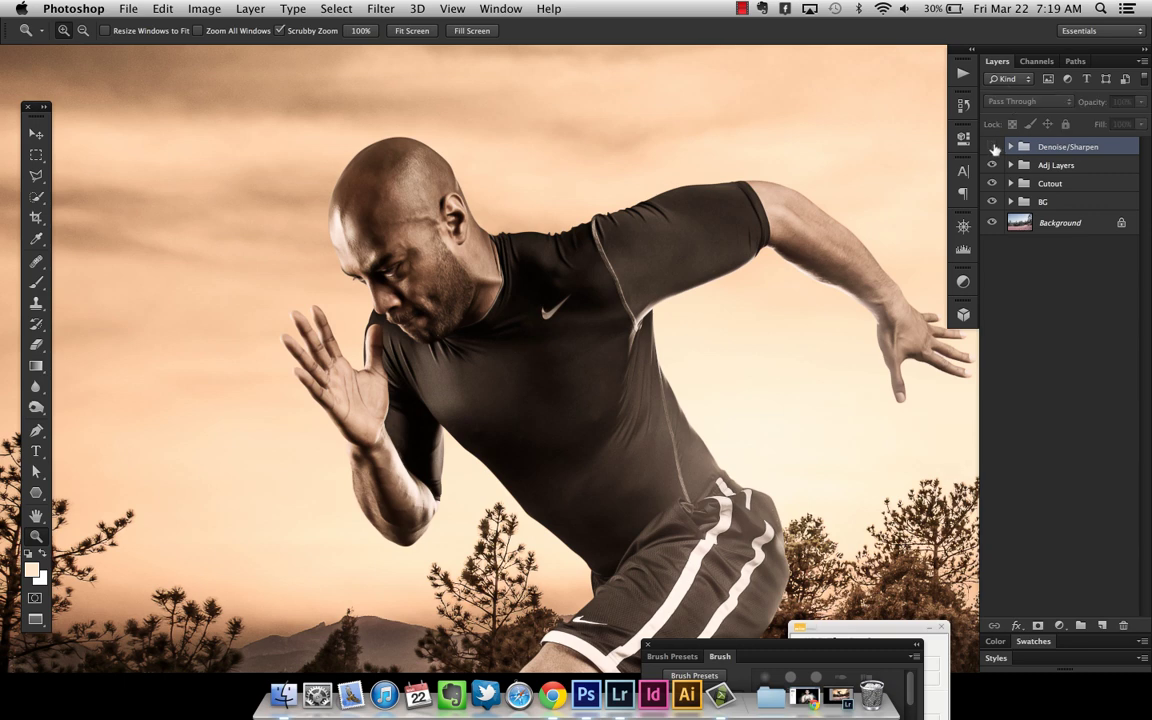
{"action": "left_click", "coordinate": [993, 147]}
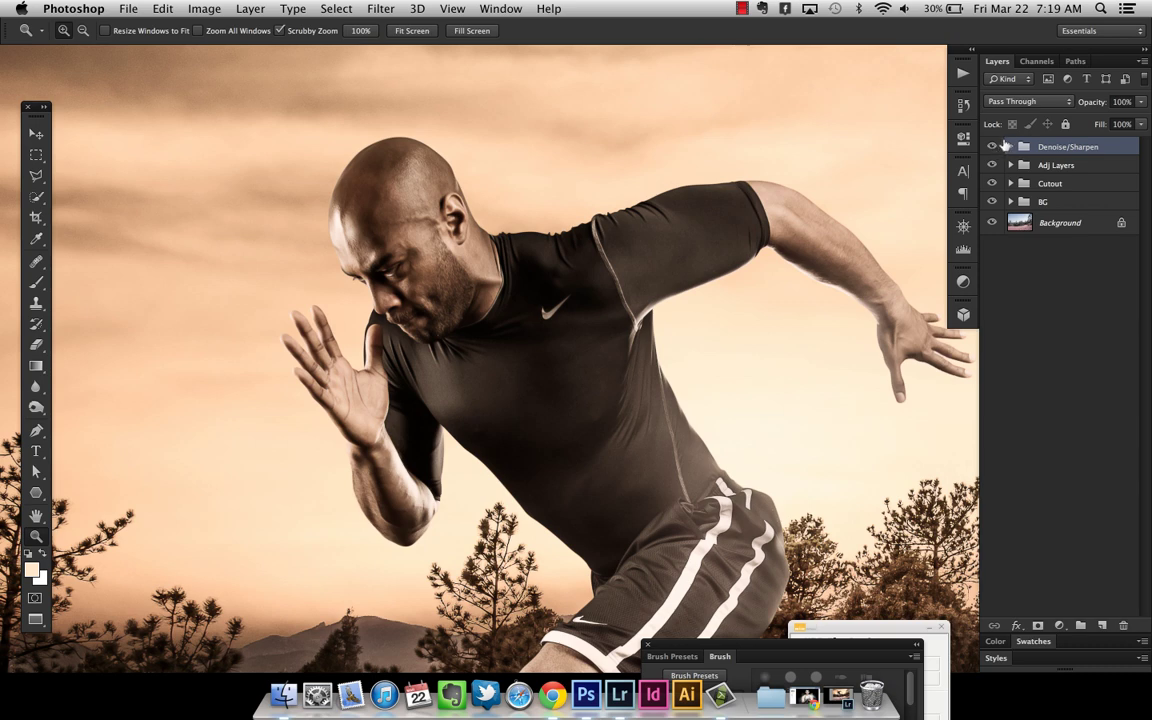
{"action": "left_click", "coordinate": [995, 149]}
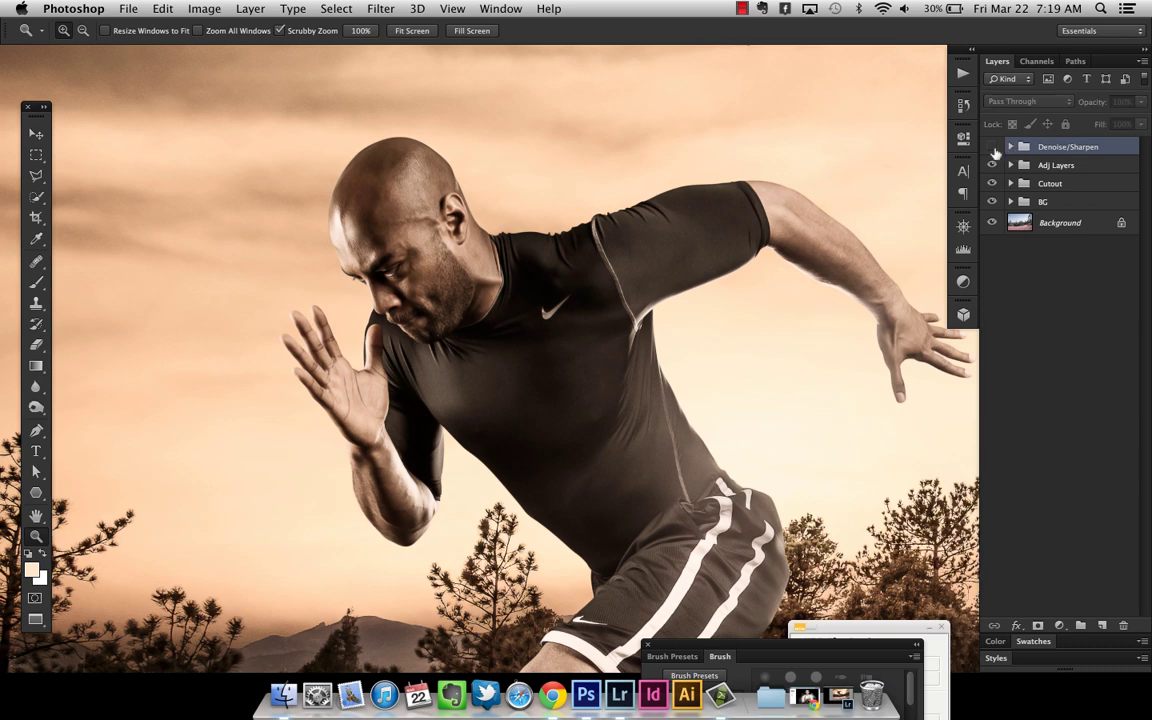
{"action": "left_click", "coordinate": [993, 148]}
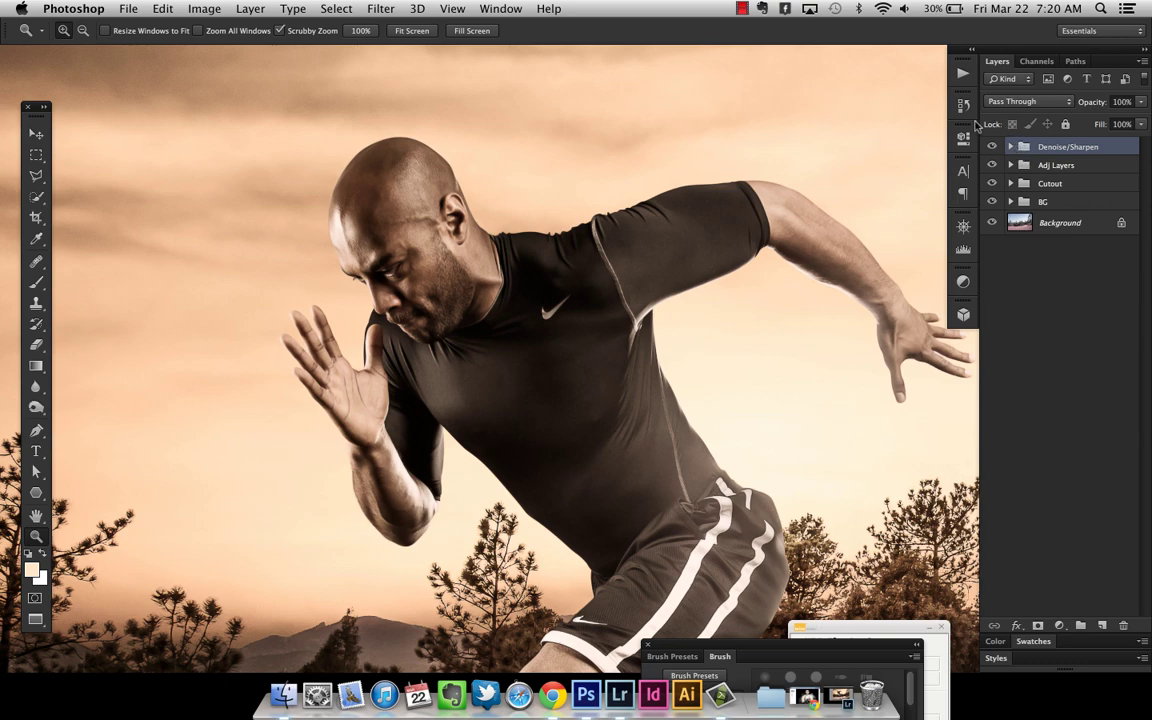
{"action": "key", "text": "super+0"}
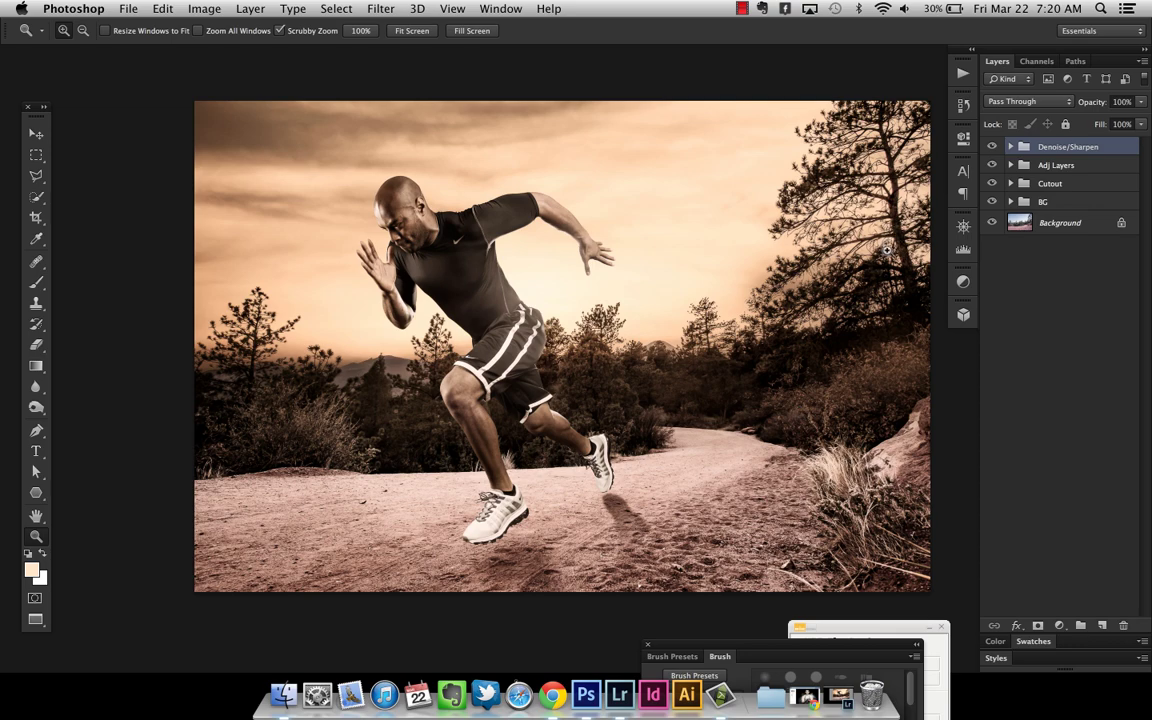
{"action": "left_click", "coordinate": [445, 242]}
{"action": "left_click", "coordinate": [445, 242]}
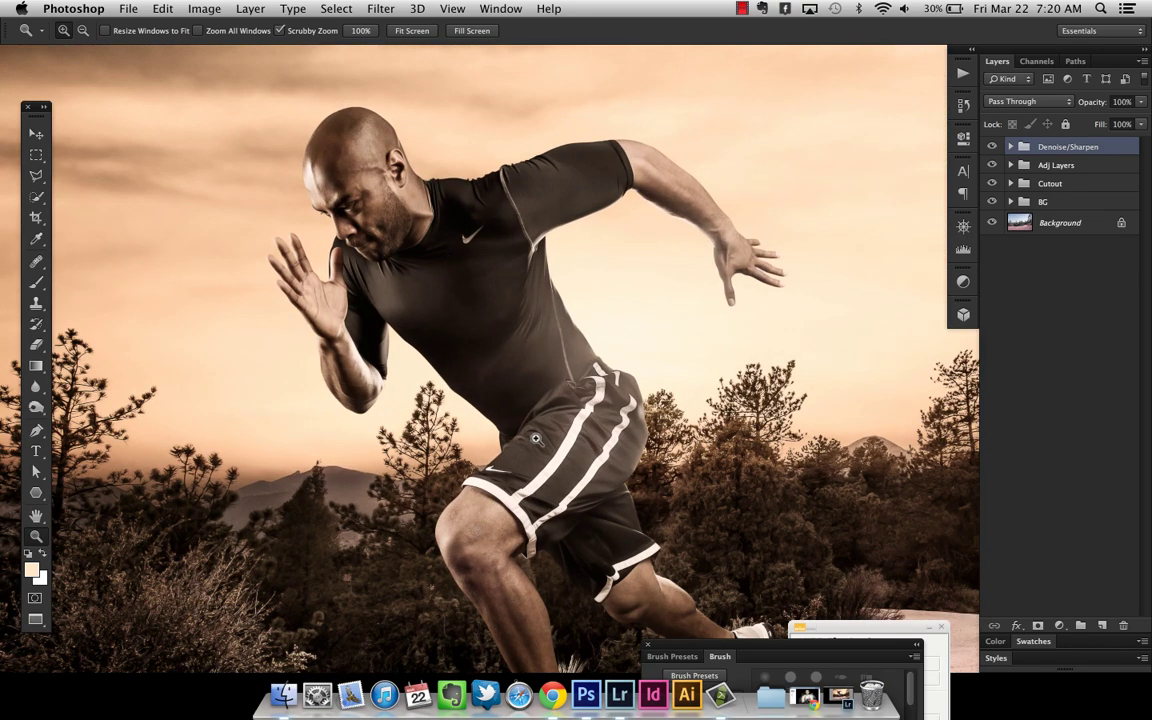
{"action": "left_click", "coordinate": [435, 212]}
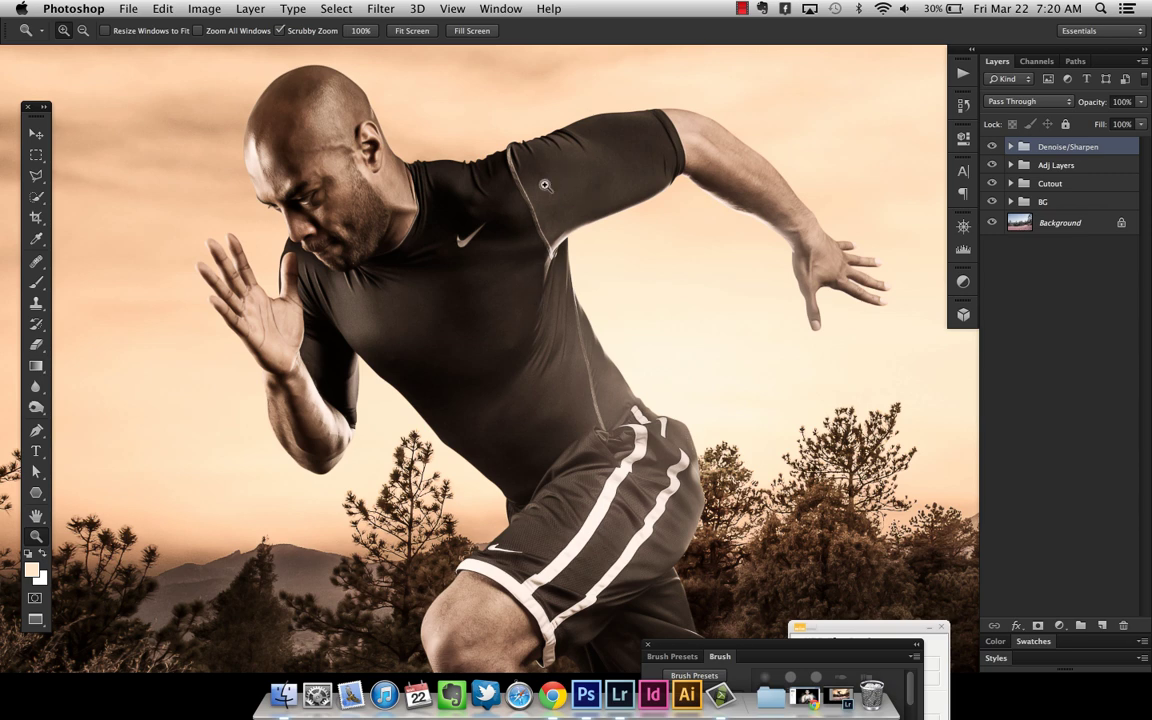
- Add a new top layer filled with 50% gray and set its blend mode to Overlay
{"action": "left_click", "coordinate": [1101, 624]}
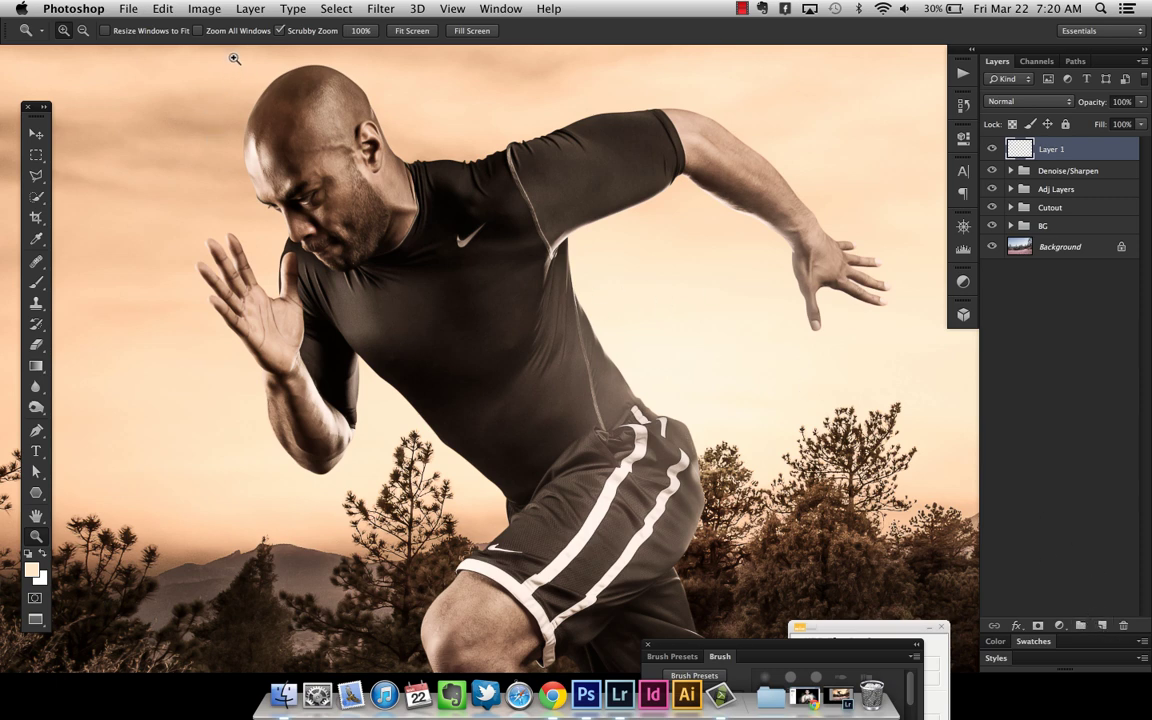
{"action": "left_click", "coordinate": [152, 9]}
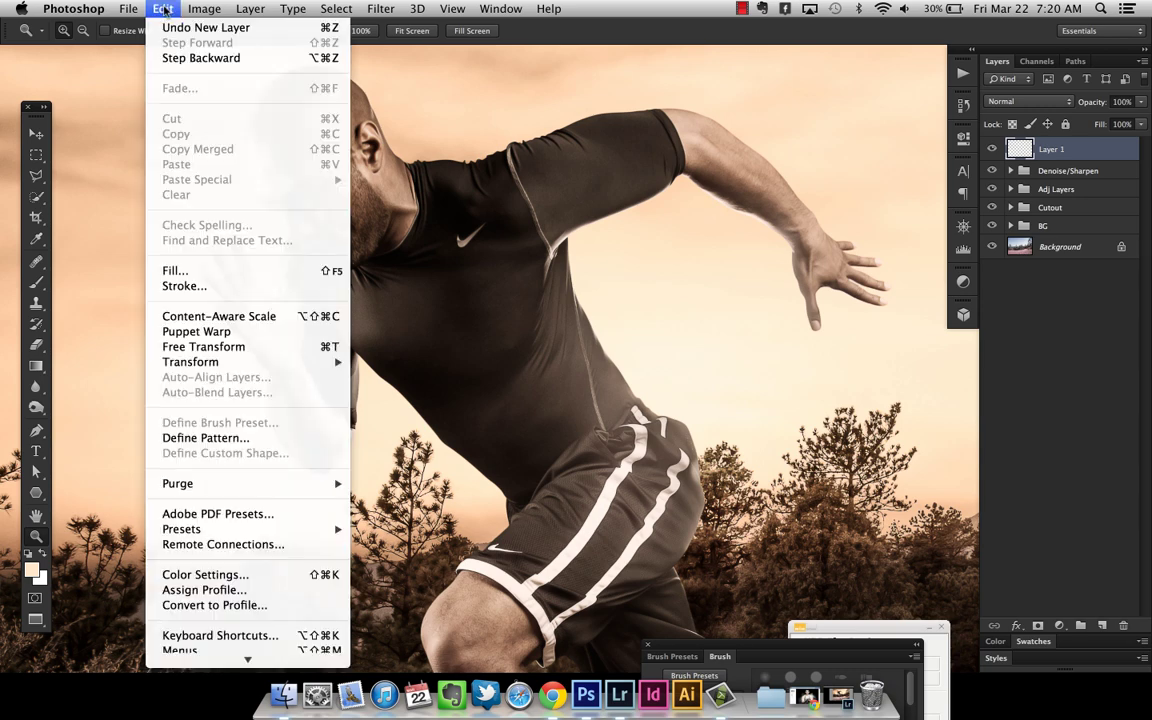
{"action": "left_click", "coordinate": [199, 244]}
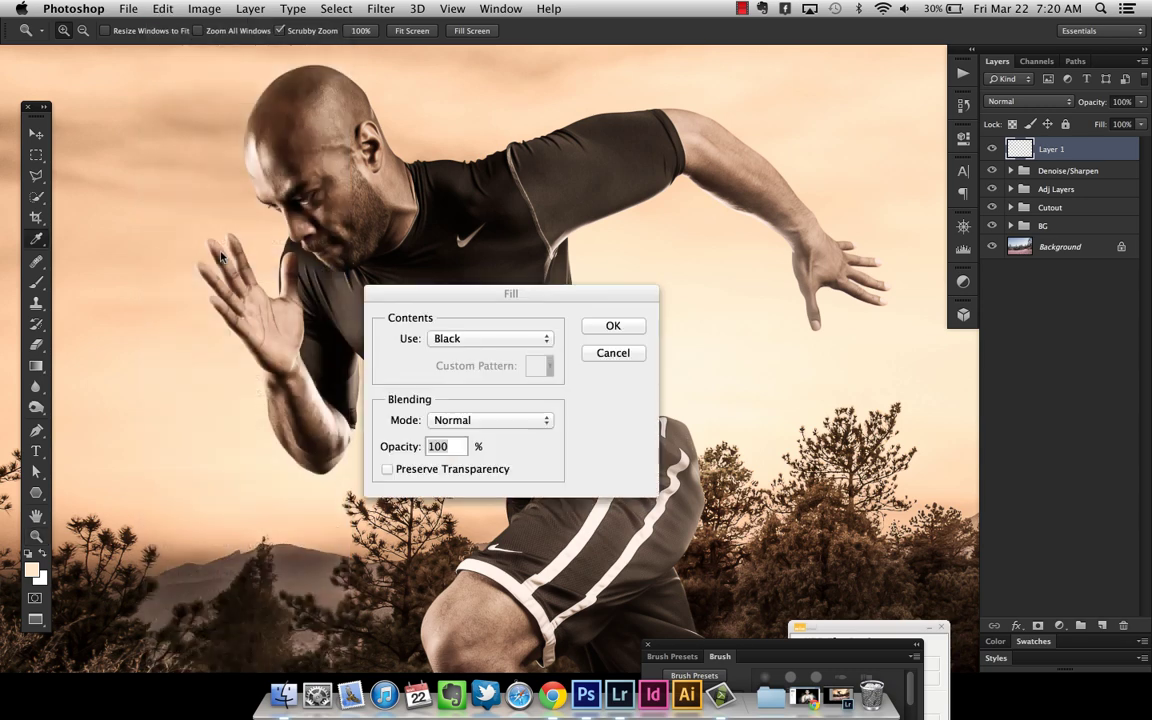
{"action": "left_click", "coordinate": [520, 338]}
{"action": "left_click", "coordinate": [480, 351]}
{"action": "left_click", "coordinate": [613, 327]}
{"action": "key", "text": "z"}
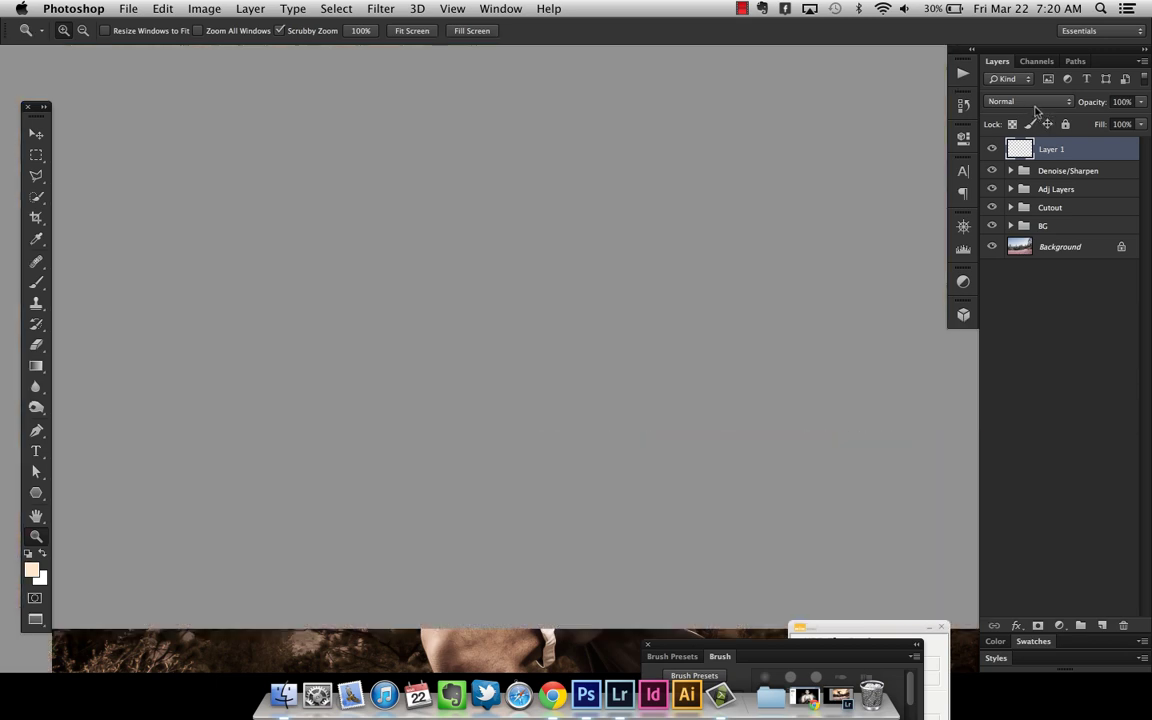
{"action": "left_click", "coordinate": [1040, 102]}
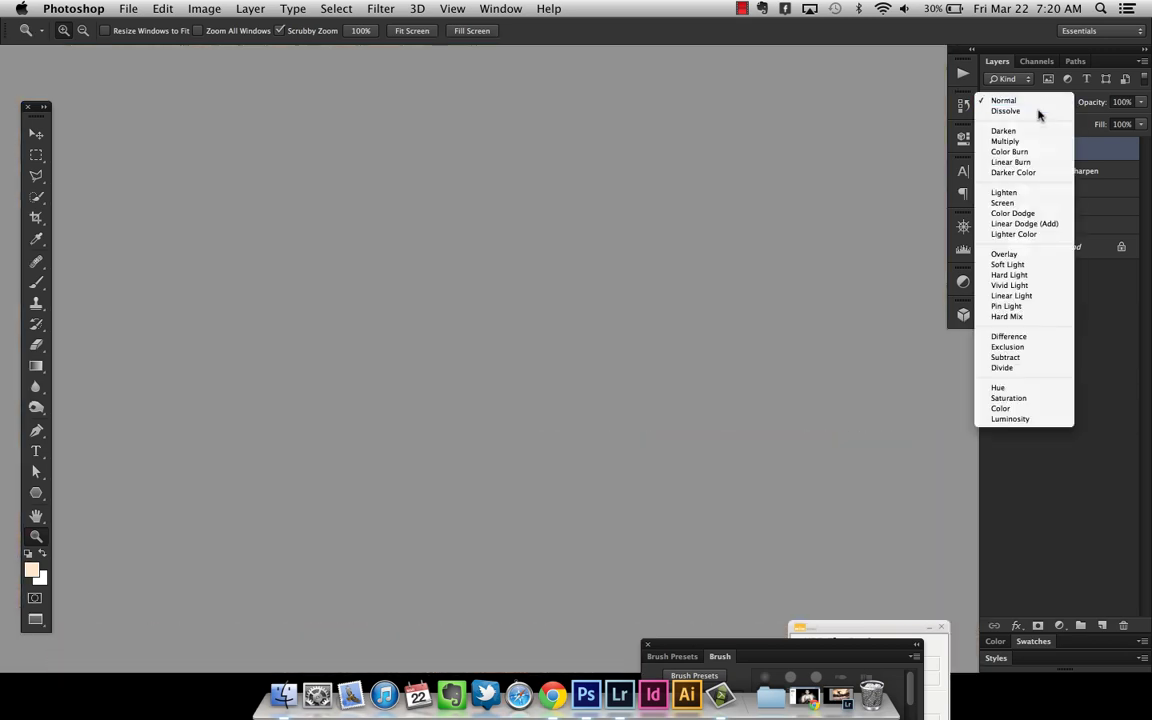
{"action": "left_click", "coordinate": [1040, 255]}
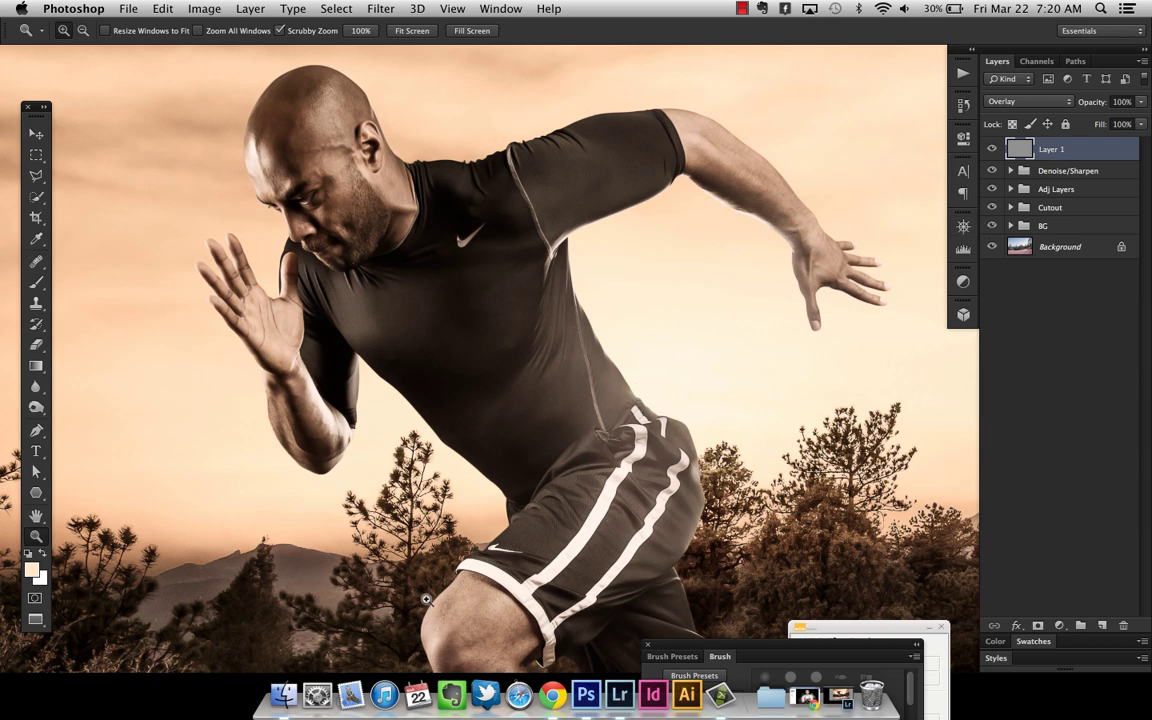
- Load the runner's selection from the Cutout layer's mask and apply it as a mask on the gray layer
{"action": "left_click", "coordinate": [1011, 208]}
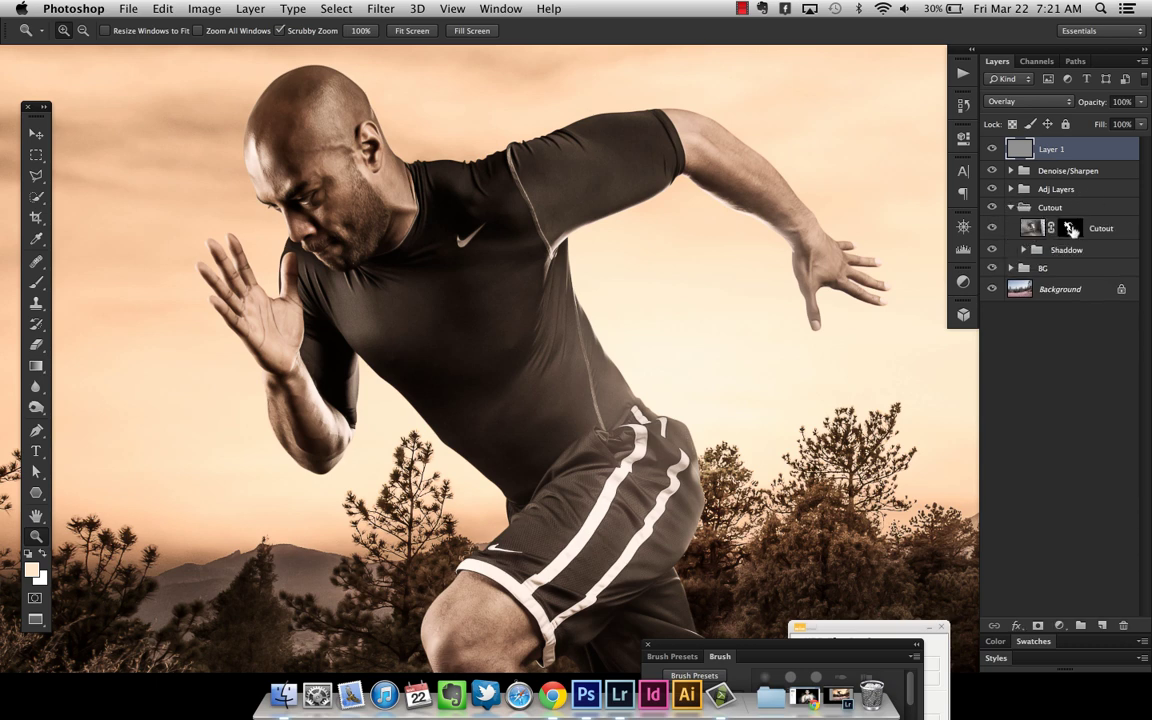
{"action": "left_click", "coordinate": [1068, 228], "text": "super"}
{"action": "left_click", "coordinate": [1011, 208]}
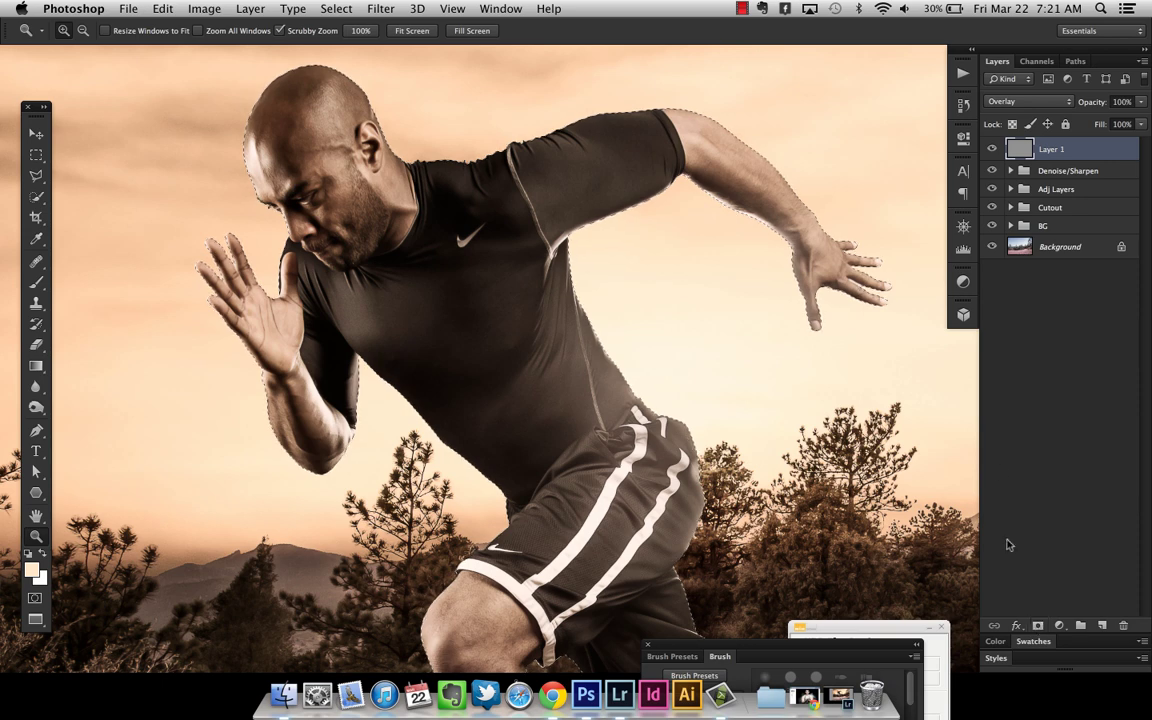
{"action": "left_click", "coordinate": [1038, 626]}
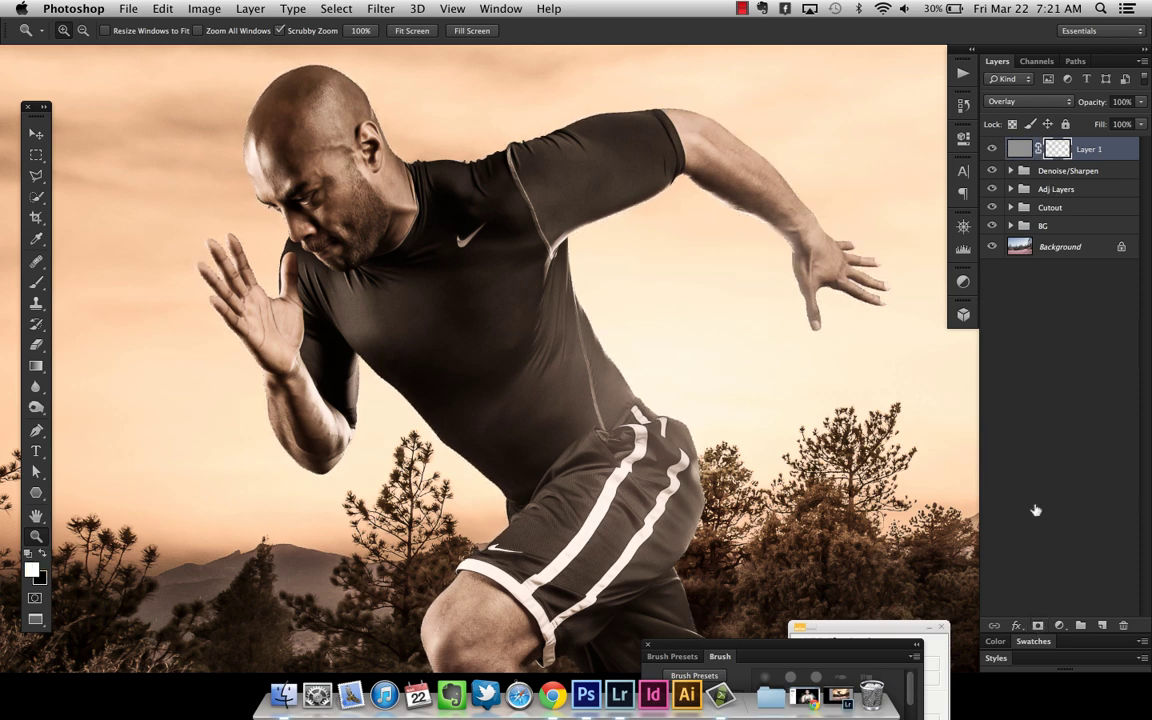
- Rename the masked gray layer as Dodge & Burn
{"action": "double_click", "coordinate": [1089, 150]}
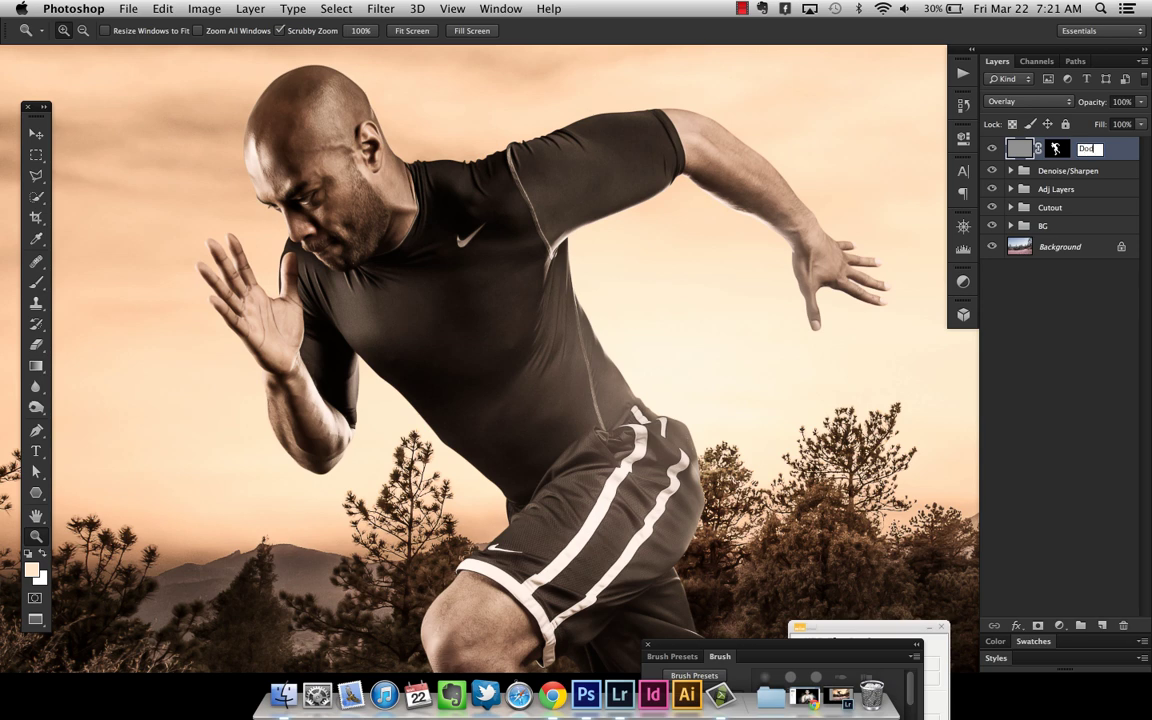
{"action": "type", "text": "Dodge & Burn"}
{"action": "key", "text": "Return"}
- Brighten the chest of the runner's shirt on the Dodge & Burn layer using the Dodge tool with a 300-pixel brush
{"action": "key", "text": "o"}
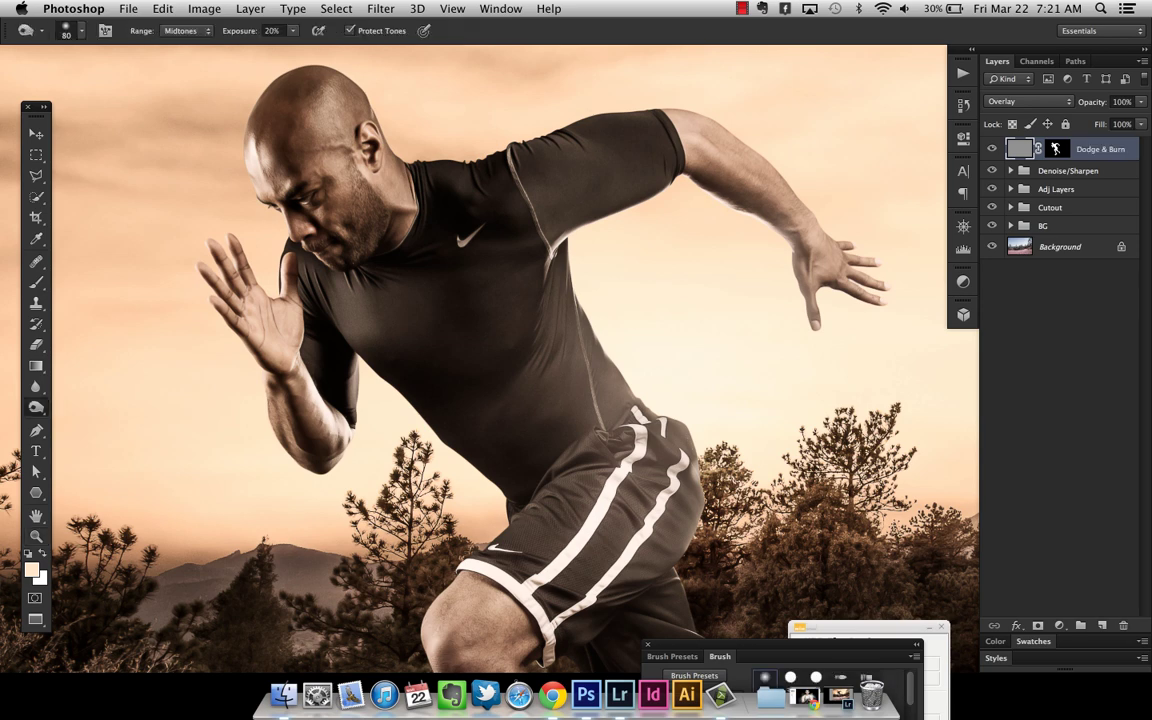
{"action": "left_click", "coordinate": [36, 408]}
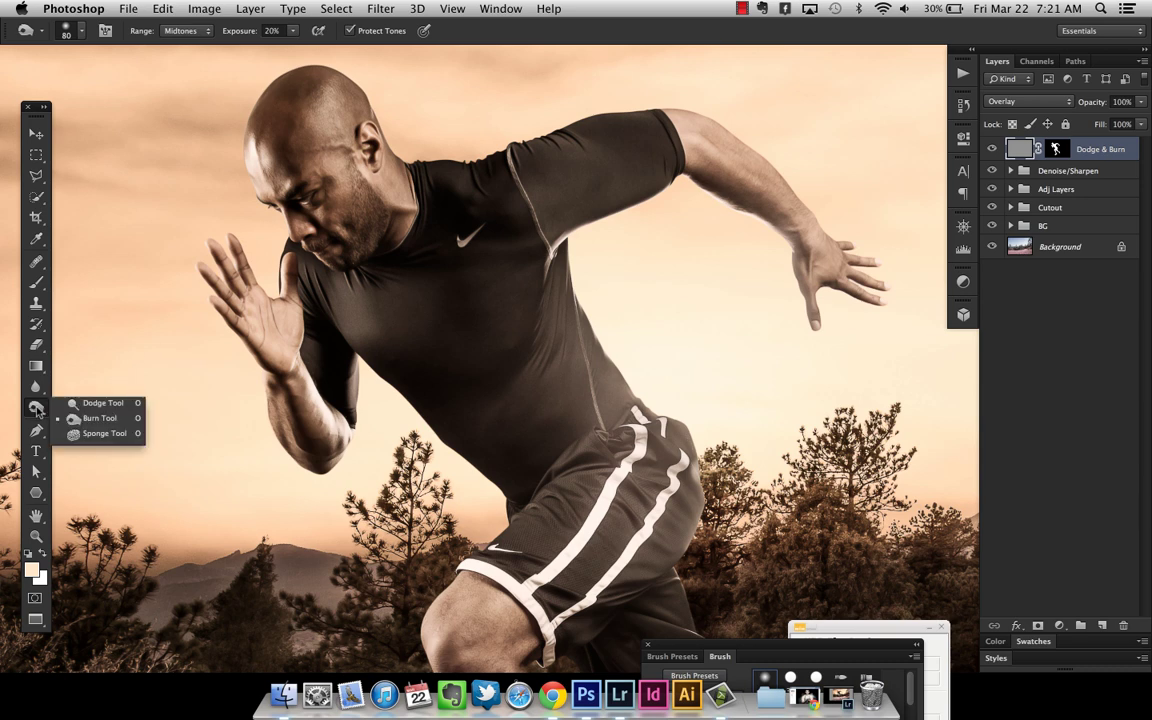
{"action": "left_click", "coordinate": [88, 402]}
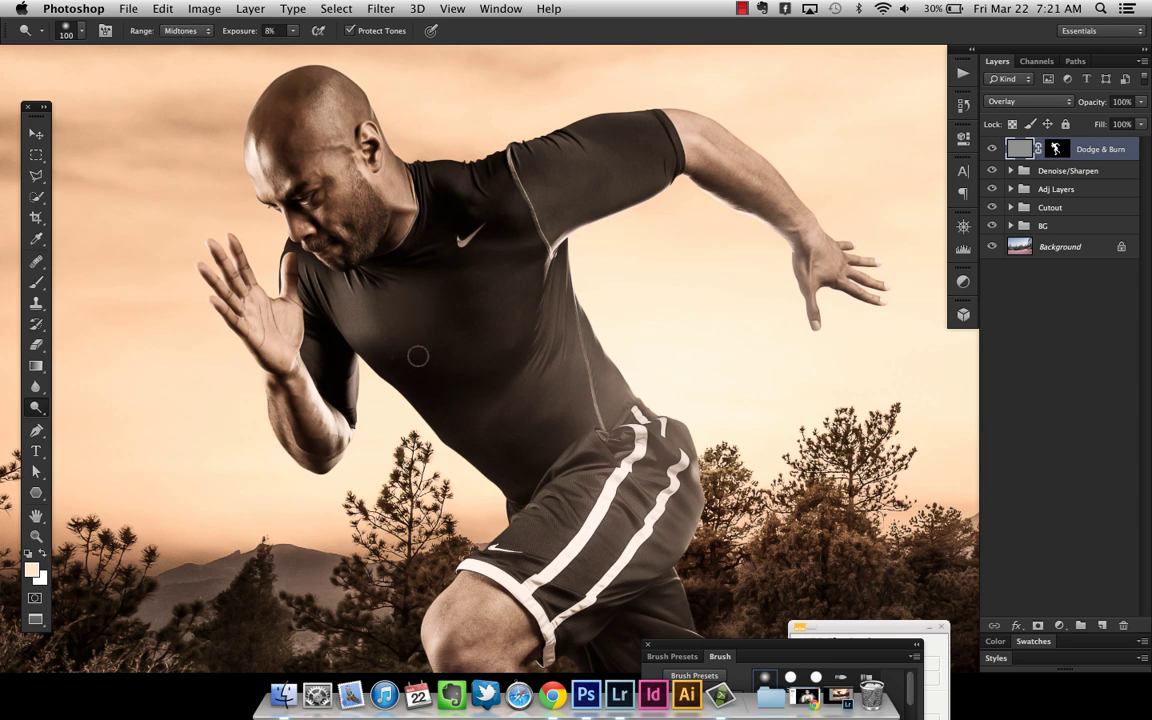
{"action": "key", "text": "bracketright"}
{"action": "key", "text": "bracketright"}
{"action": "key", "text": "bracketright"}
{"action": "key", "text": "bracketright"}
{"action": "key", "text": "bracketright"}
{"action": "key", "text": "bracketright"}
{"action": "scroll", "coordinate": [418, 356], "scroll_direction": "left", "scroll_amount": 4}
{"action": "scroll", "coordinate": [418, 356], "scroll_direction": "up", "scroll_amount": 2}
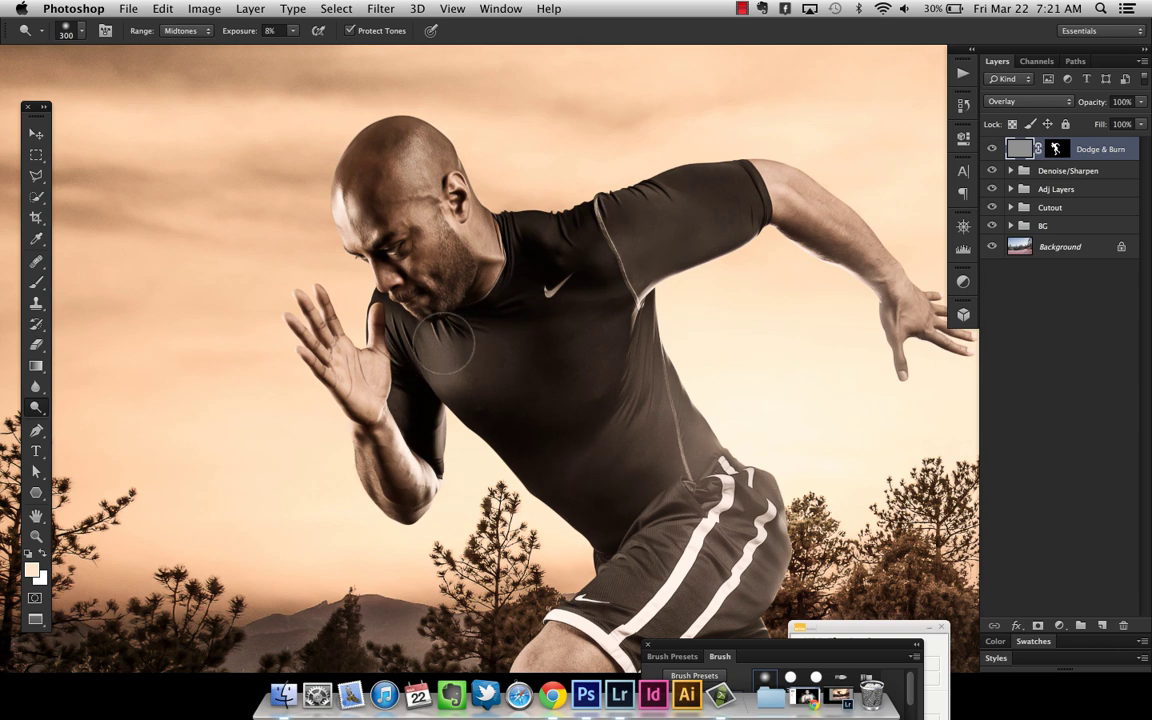
{"action": "key", "text": "super+equal"}
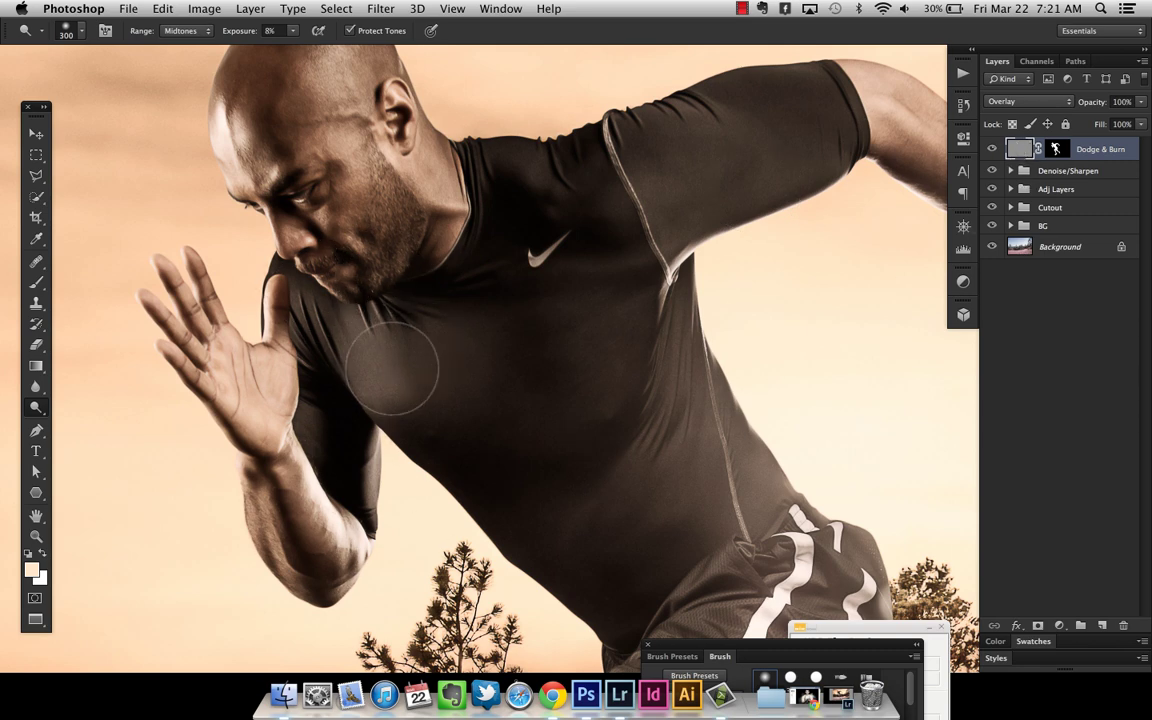
- Dodge the highlights on the runner's sleeve, arms and head with smaller brushes of 250, 60 and 150 pixels
{"action": "key", "text": "bracketleft"}
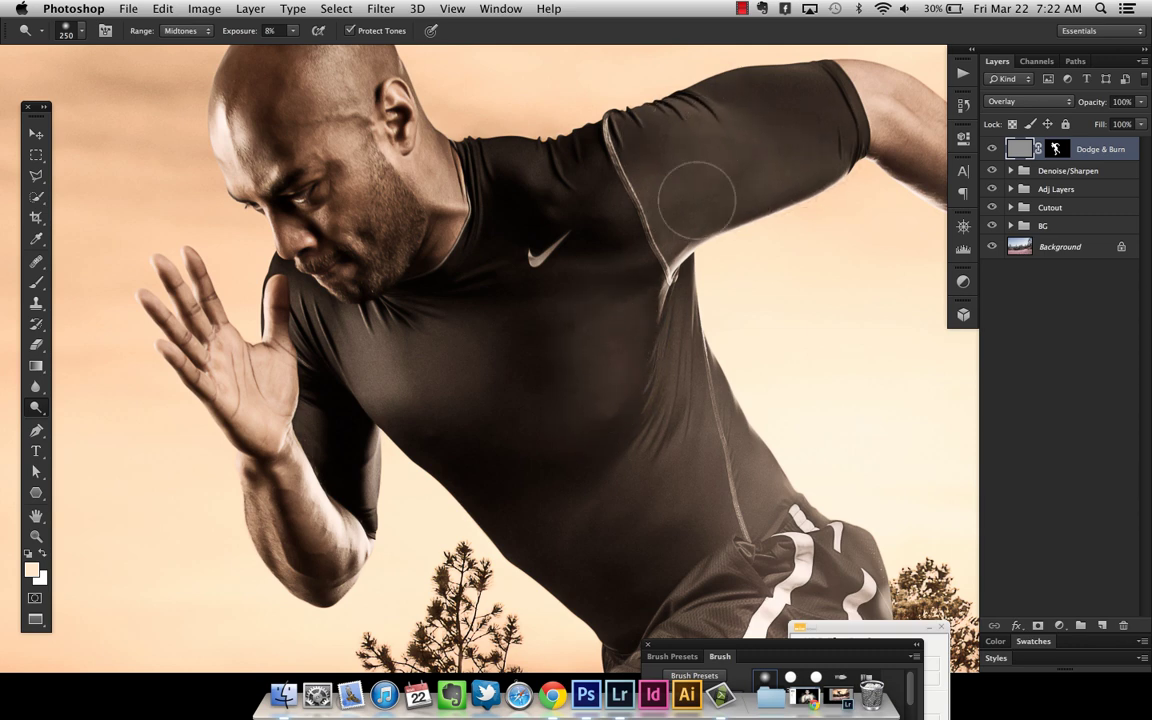
{"action": "left_click_drag", "start_coordinate": [675, 365], "coordinate": [635, 260]}
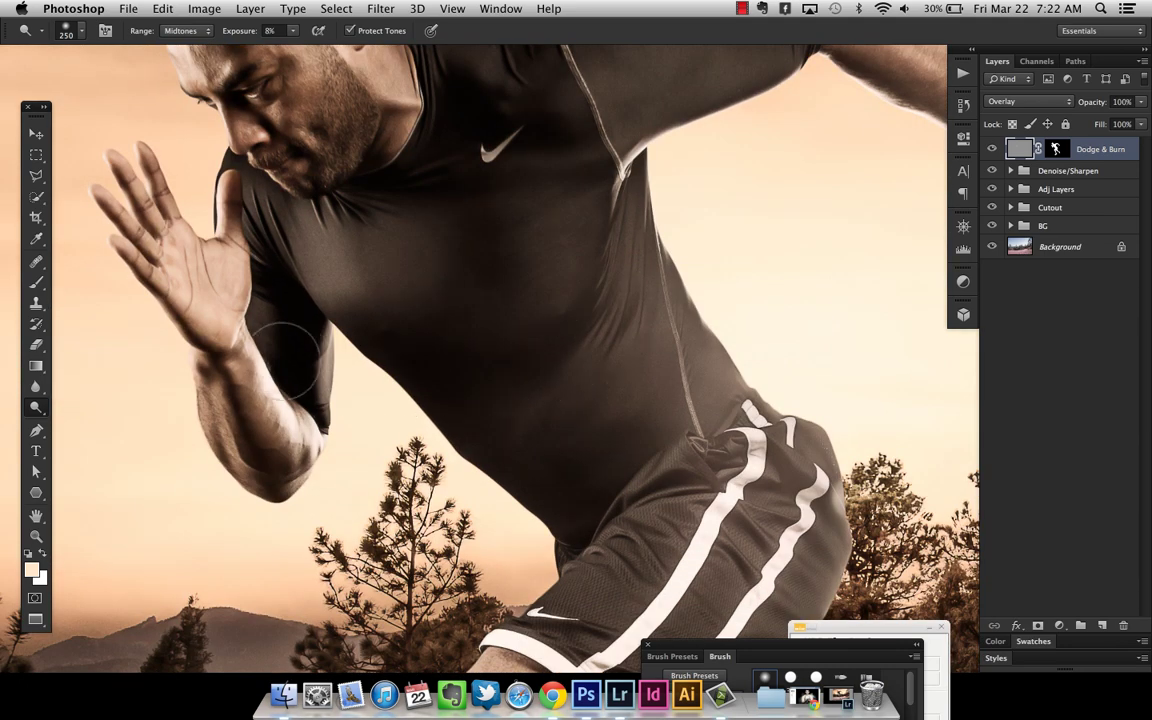
{"action": "key", "text": "bracketleft"}
{"action": "key", "text": "bracketleft"}
{"action": "key", "text": "bracketleft"}
{"action": "key", "text": "bracketleft"}
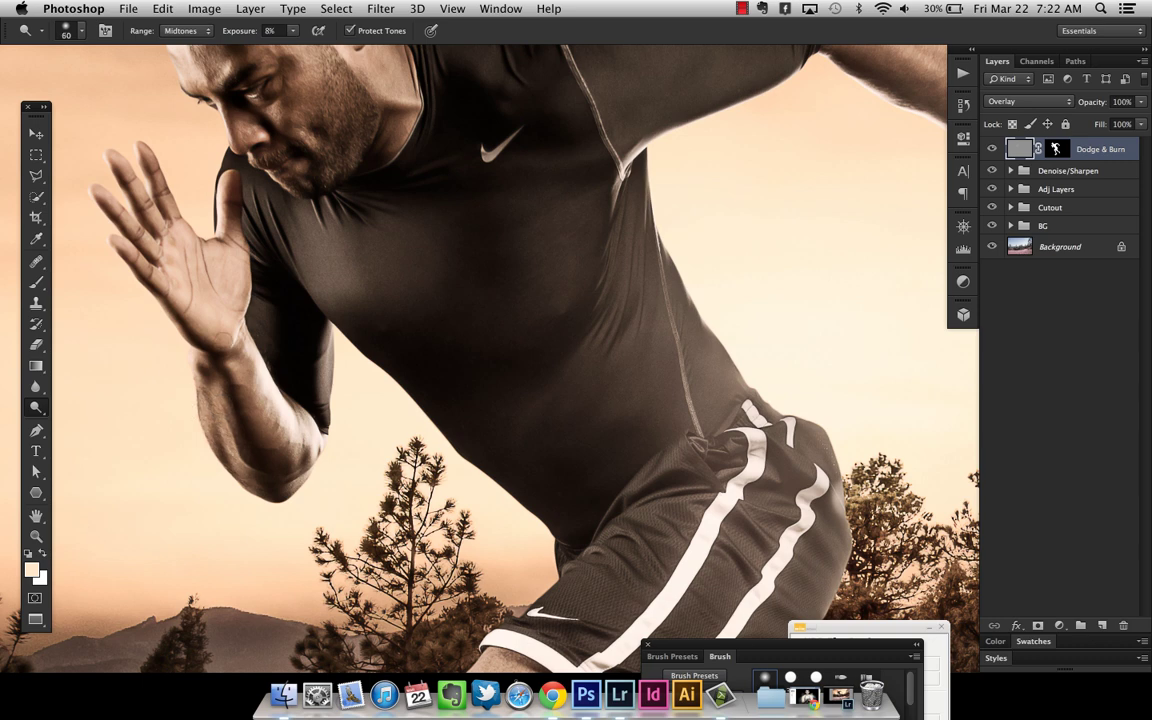
{"action": "scroll", "coordinate": [674, 256], "scroll_direction": "up", "scroll_amount": 10}
{"action": "scroll", "coordinate": [674, 256], "scroll_direction": "right", "scroll_amount": 5}
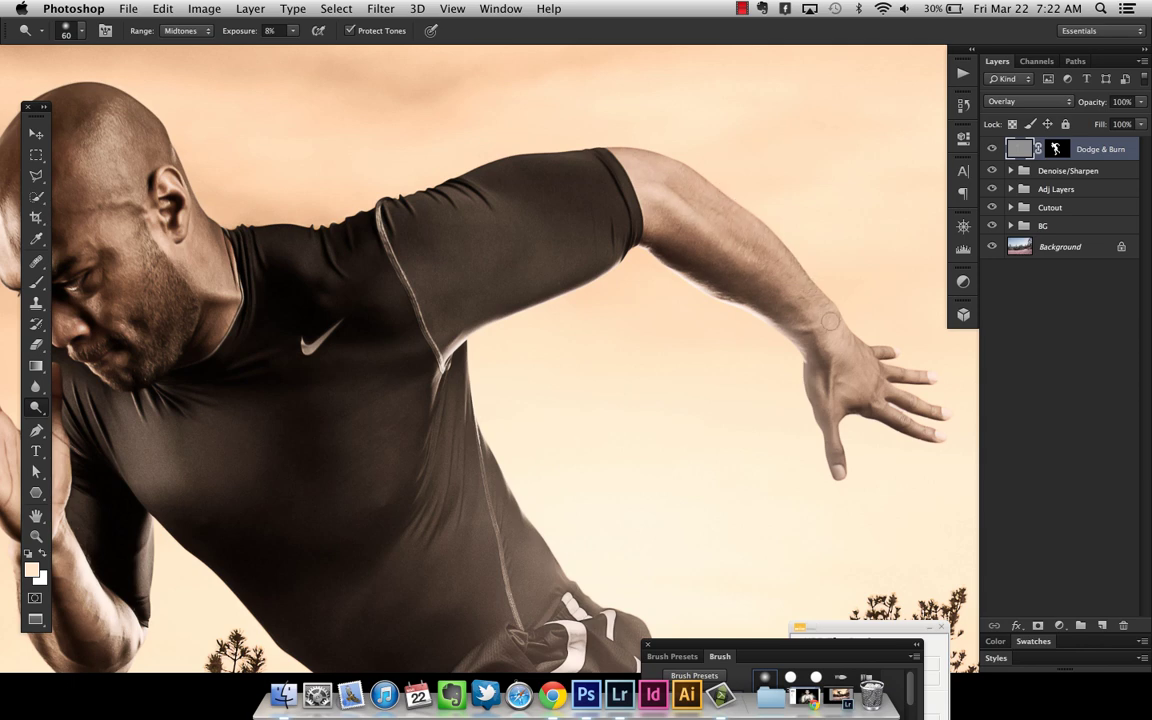
{"action": "scroll", "coordinate": [631, 281], "scroll_direction": "left", "scroll_amount": 5}
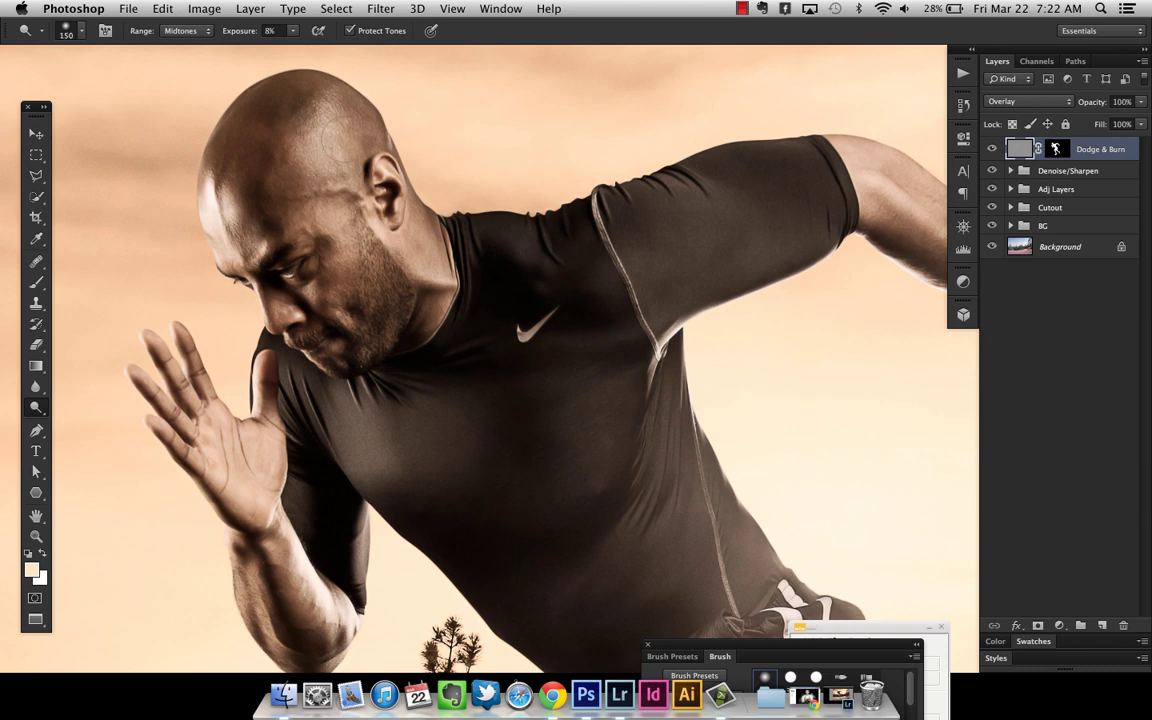
- Darken the shadows on the runner's face and neck on the Dodge & Burn layer using the Burn tool with 80- and 45-pixel brushes
{"action": "scroll", "coordinate": [330, 140], "scroll_direction": "down", "scroll_amount": 5}
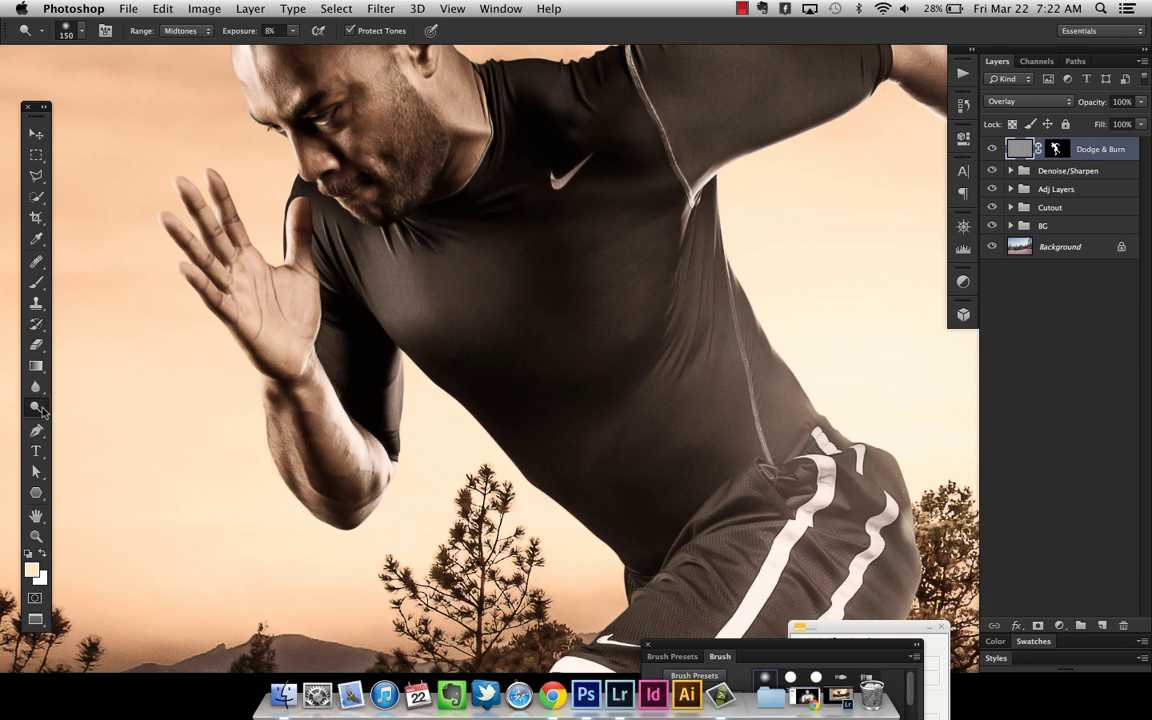
{"action": "left_click_drag", "start_coordinate": [40, 410], "coordinate": [101, 419]}
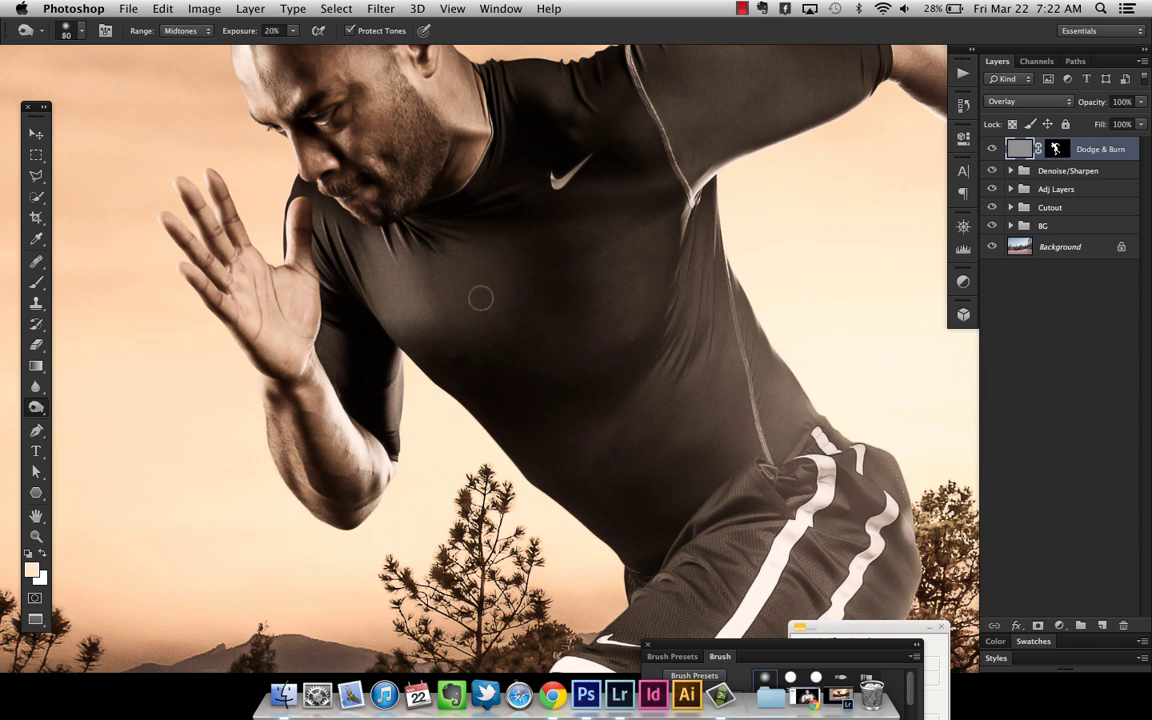
{"action": "key", "text": "bracketright"}
{"action": "key", "text": "bracketright"}
{"action": "key", "text": "bracketright"}
{"action": "scroll", "coordinate": [485, 252], "scroll_direction": "up", "scroll_amount": 5}
{"action": "key", "text": "bracketleft"}
{"action": "key", "text": "bracketleft"}
{"action": "key", "text": "bracketleft"}
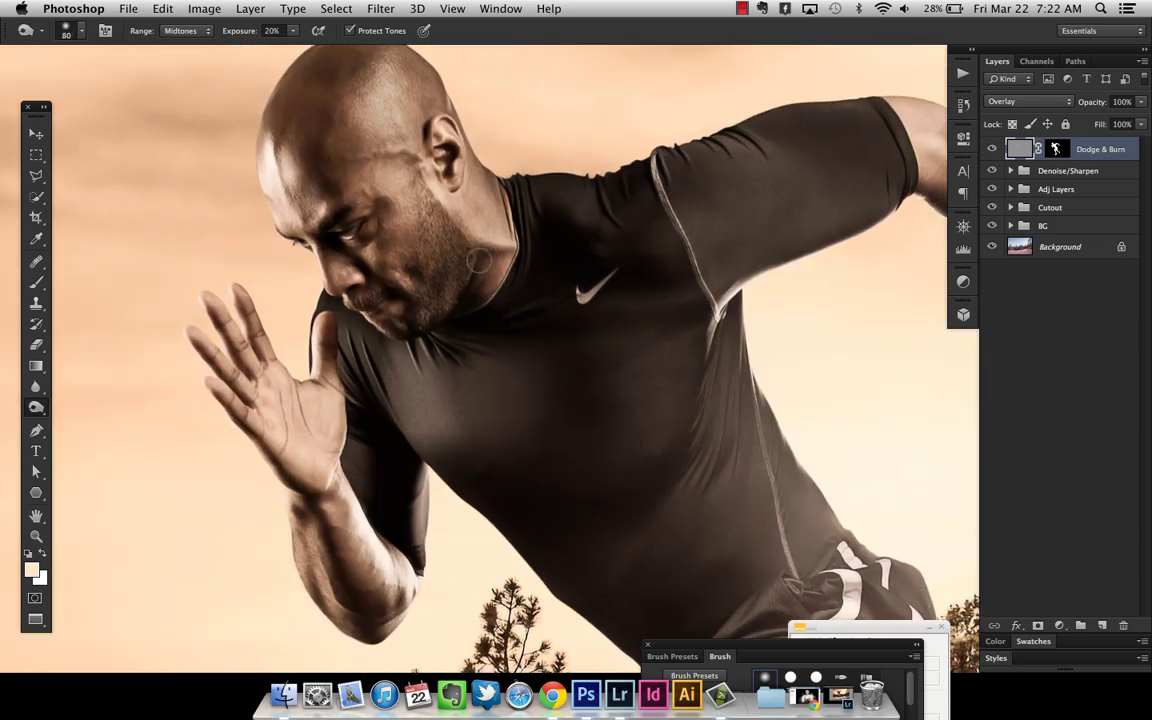
{"action": "key", "text": "bracketleft"}
{"action": "key", "text": "bracketleft"}
{"action": "key", "text": "bracketleft"}
{"action": "key", "text": "bracketleft"}
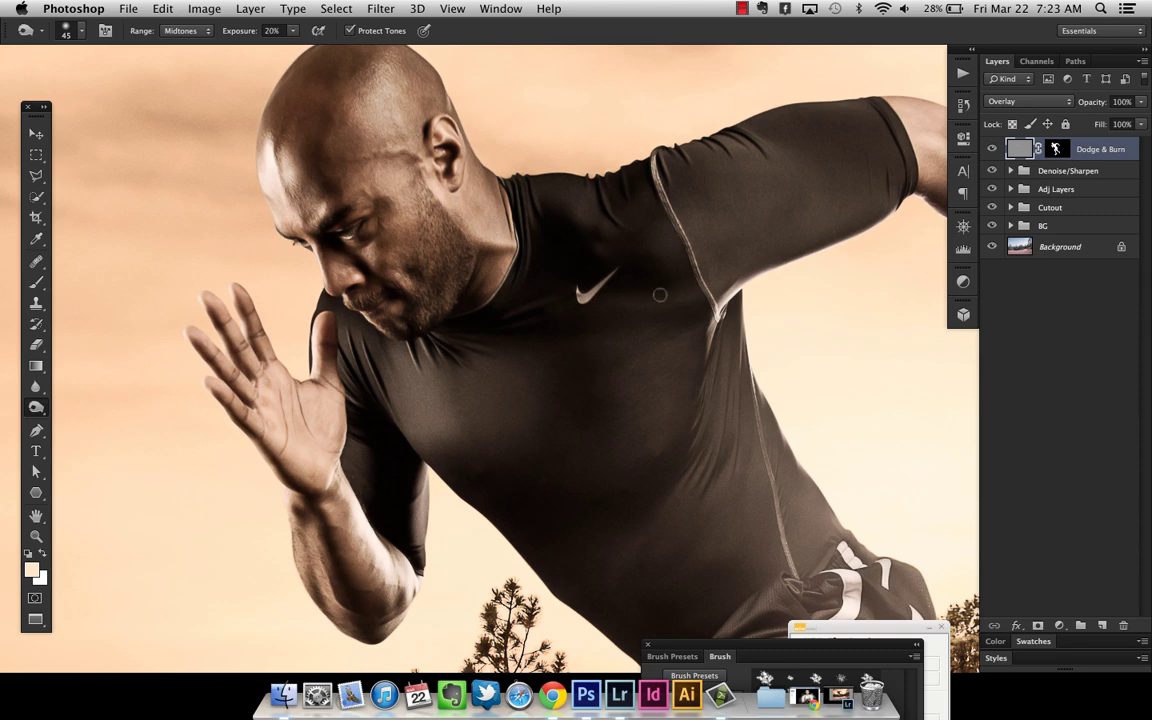
- Burn the shadows across the torso of the runner's shirt with brushes of 90 and 150 pixels
{"action": "key", "text": "bracketright"}
{"action": "key", "text": "bracketright"}
{"action": "key", "text": "bracketright"}
{"action": "key", "text": "bracketright"}
{"action": "key", "text": "bracketright"}
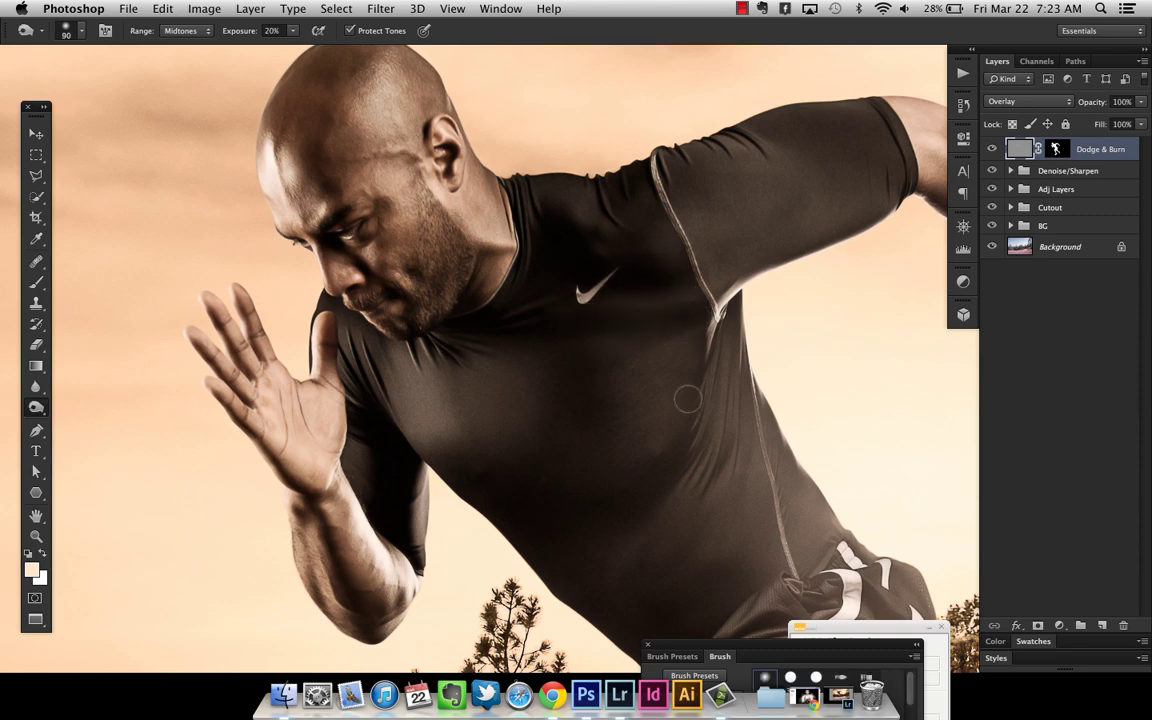
{"action": "key", "text": "bracketright"}
{"action": "key", "text": "bracketright"}
{"action": "key", "text": "bracketright"}
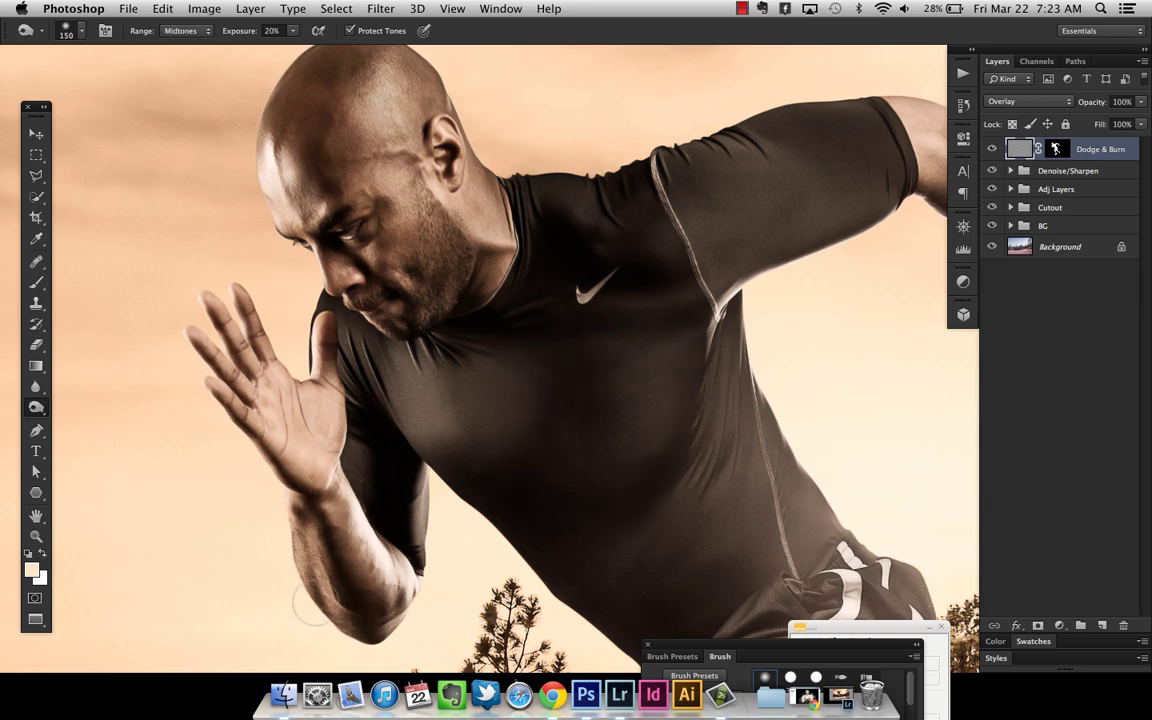
- Burn the shadows on the sleeve of the runner's outstretched arm with 60- and 125-pixel brushes
{"action": "key", "text": "bracketleft"}
{"action": "key", "text": "bracketleft"}
{"action": "key", "text": "bracketleft"}
{"action": "key", "text": "bracketleft"}
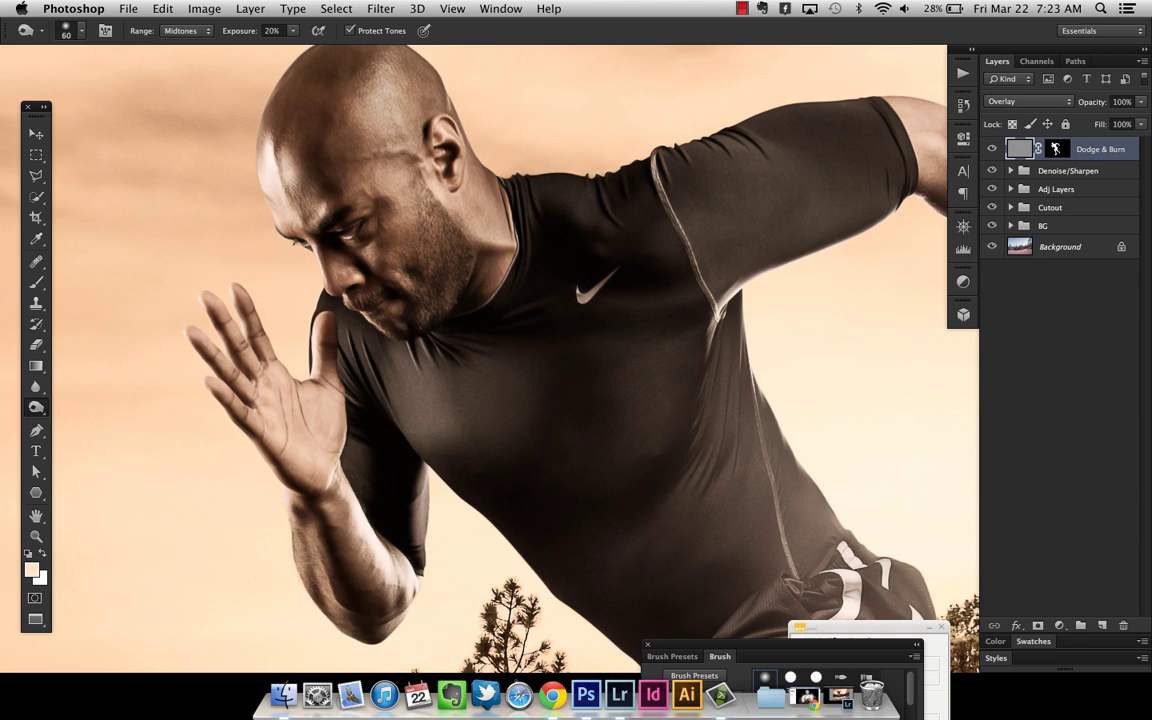
{"action": "left_click_drag", "start_coordinate": [812, 196], "coordinate": [699, 182]}
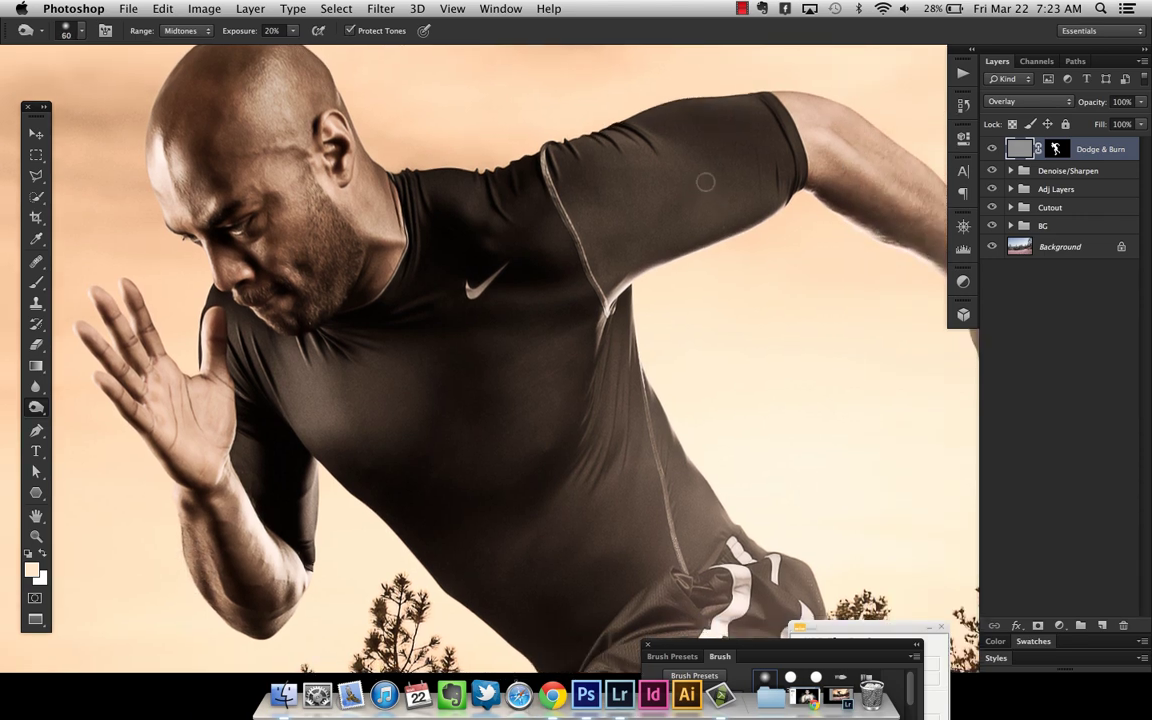
{"action": "key", "text": "bracketright"}
{"action": "key", "text": "bracketright"}
{"action": "key", "text": "bracketright"}
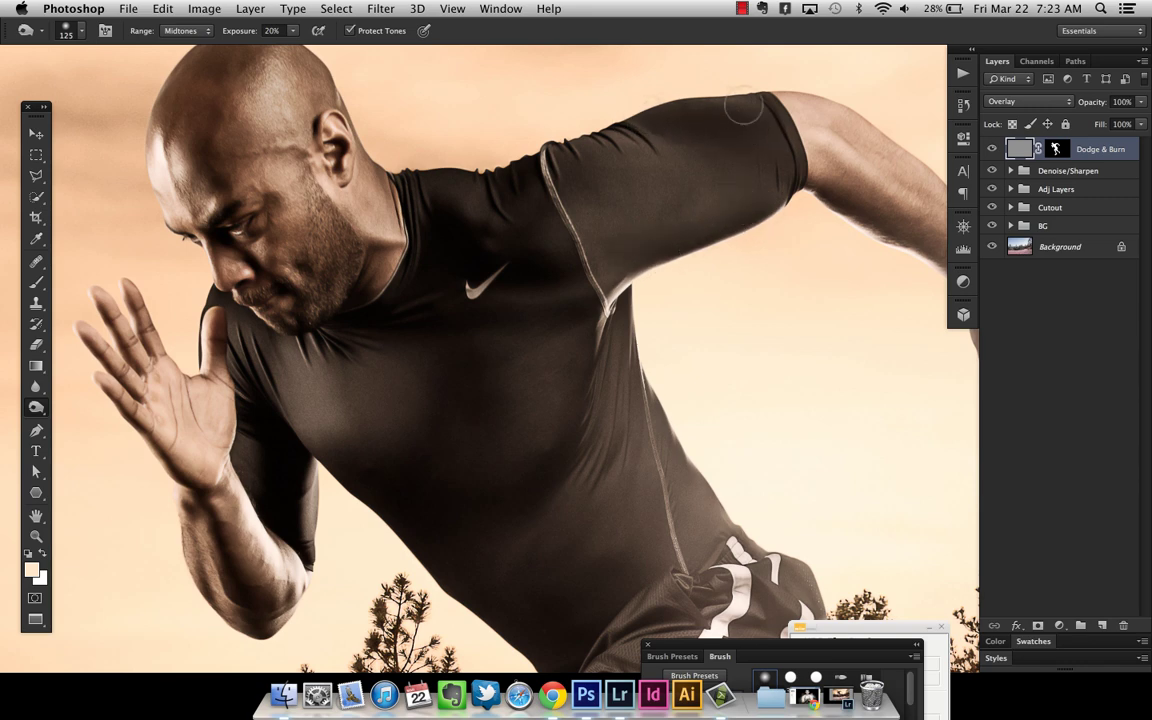
- Burn the shadows along the runner's outstretched forearm with a 70-pixel brush
{"action": "mouse_move", "coordinate": [796, 157]}
{"action": "left_mouse_down"}
{"action": "mouse_move", "coordinate": [741, 184]}
{"action": "mouse_move", "coordinate": [596, 219]}
{"action": "left_mouse_up"}
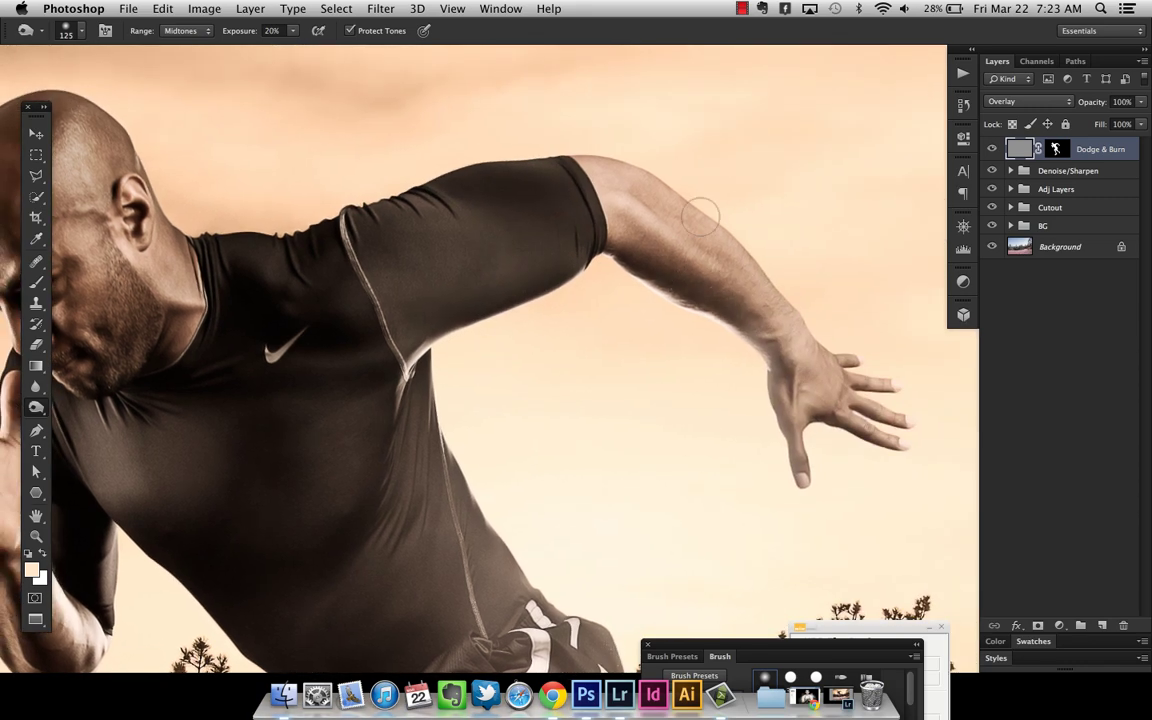
{"action": "key", "text": "bracketleft"}
{"action": "key", "text": "bracketleft"}
{"action": "key", "text": "bracketleft"}
{"action": "key", "text": "bracketleft"}
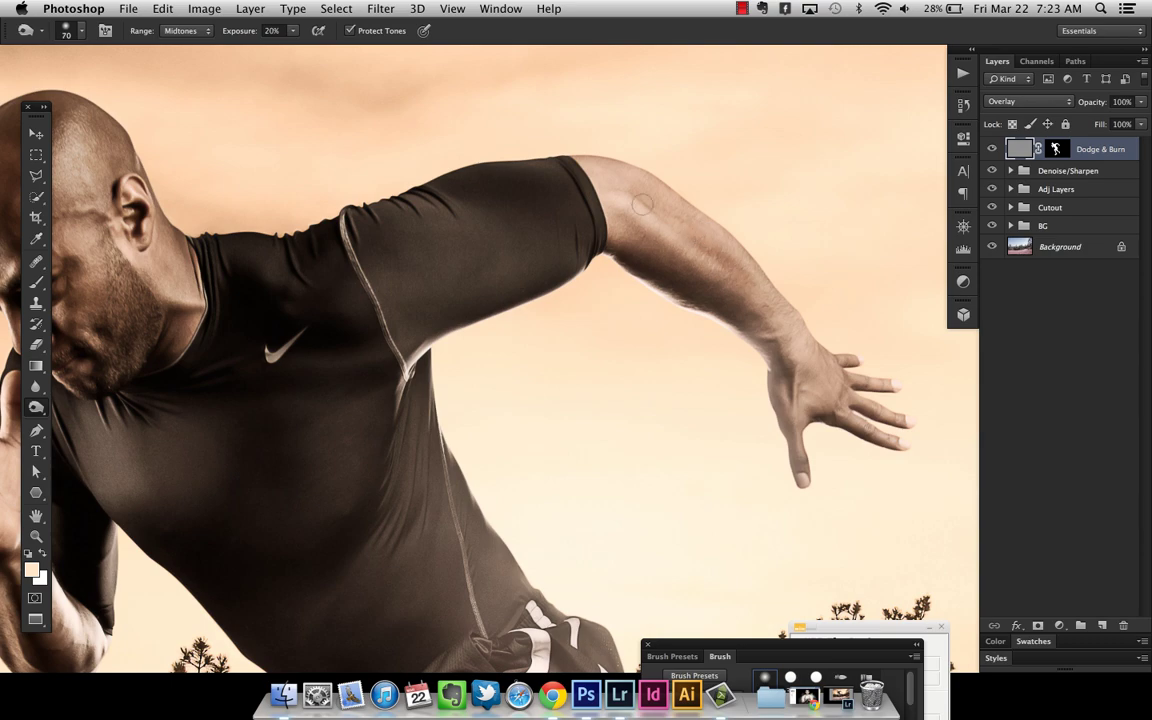
- Burn the shadows on the runner's front and rear legs with the 70-pixel brush
{"action": "scroll", "coordinate": [634, 352], "scroll_direction": "down", "scroll_amount": 10}
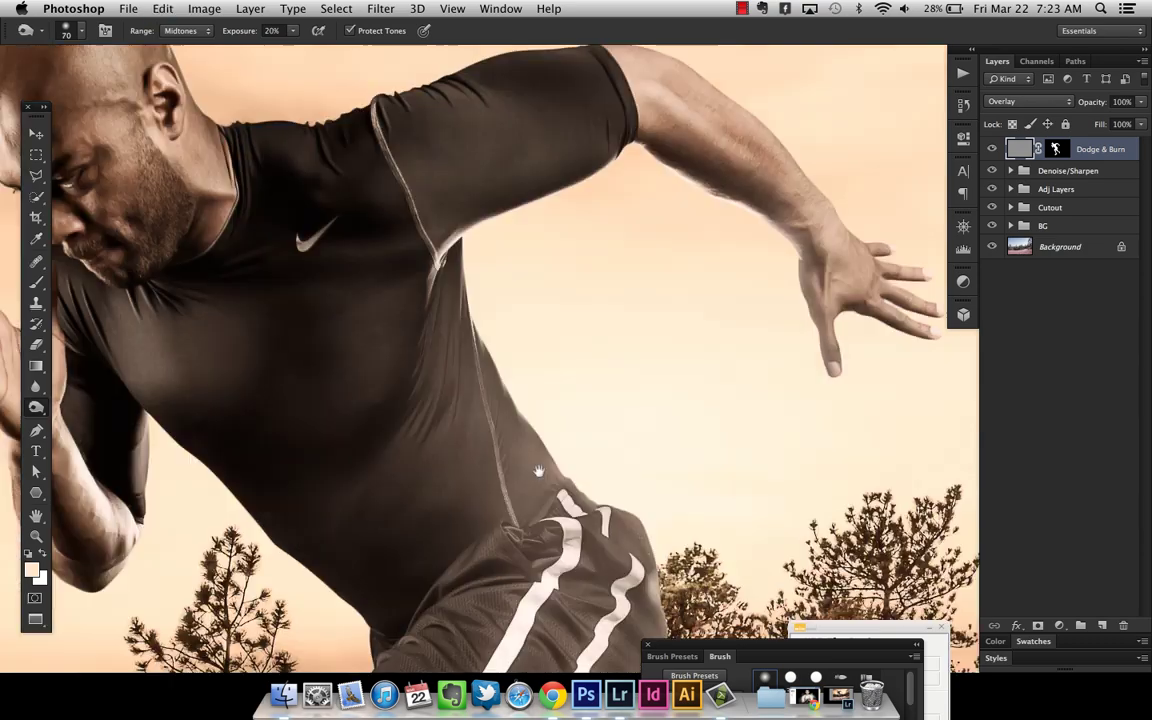
{"action": "scroll", "coordinate": [634, 352], "scroll_direction": "down", "scroll_amount": 12}
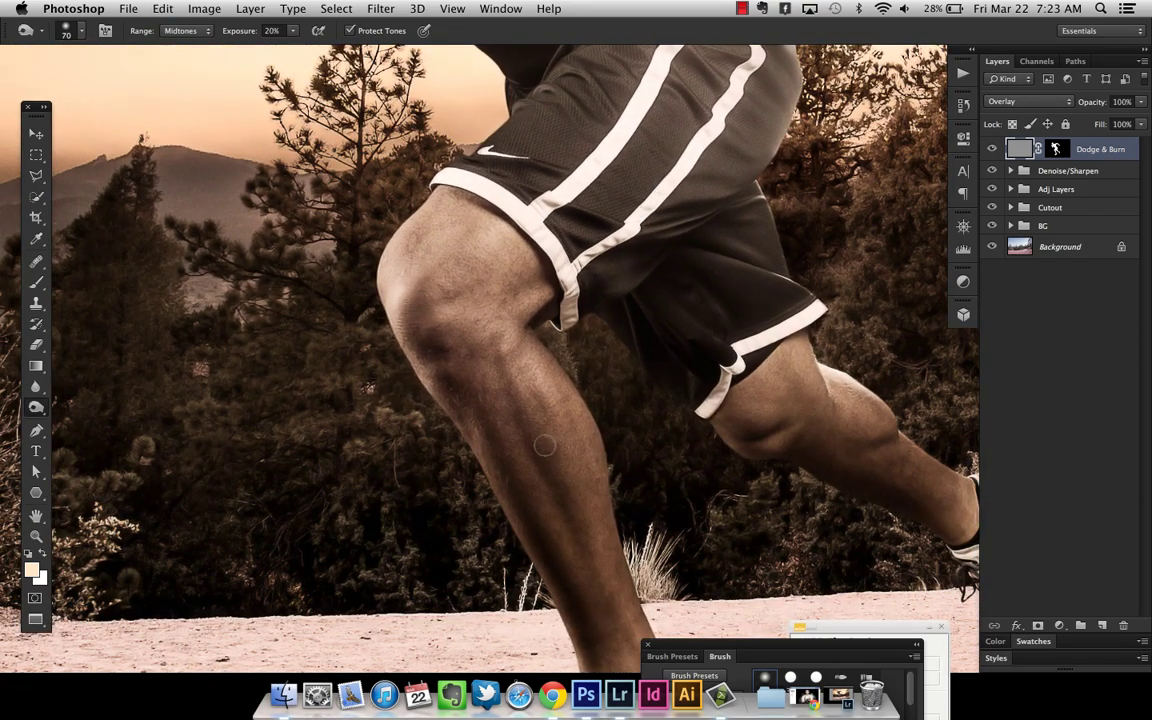
{"action": "scroll", "coordinate": [585, 557], "scroll_direction": "up", "scroll_amount": 6}
{"action": "left_click_drag", "start_coordinate": [585, 557], "coordinate": [517, 329]}
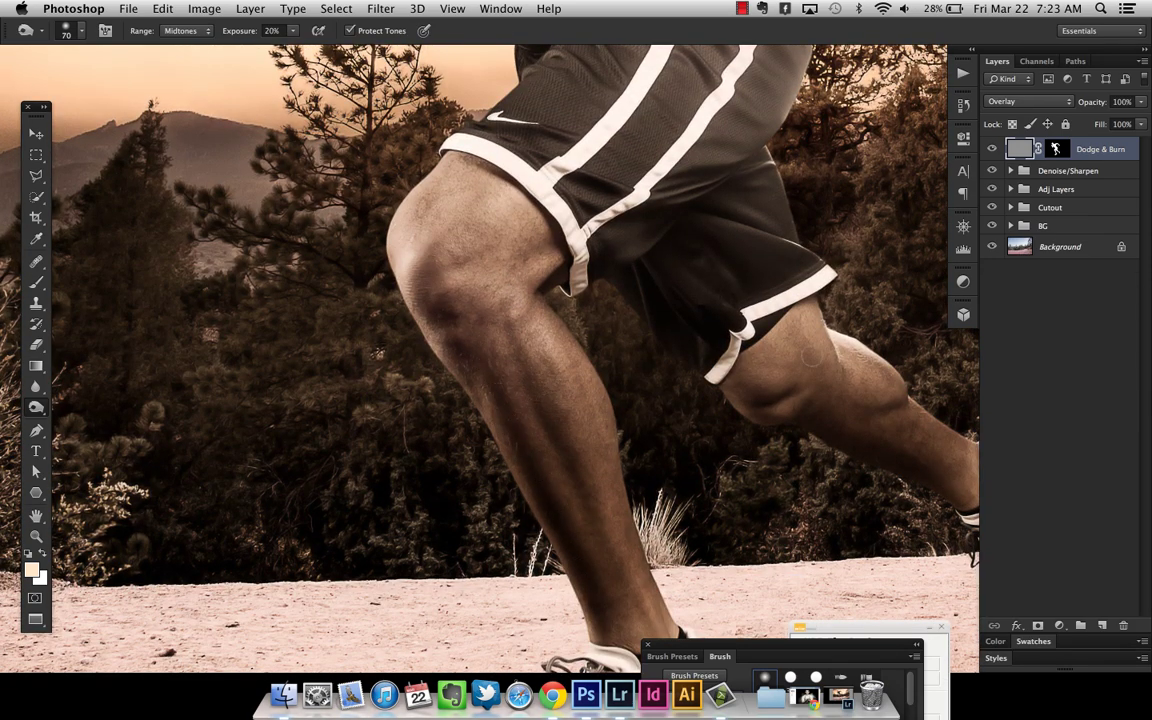
{"action": "scroll", "coordinate": [726, 323], "scroll_direction": "right", "scroll_amount": 5}
{"action": "scroll", "coordinate": [726, 323], "scroll_direction": "down", "scroll_amount": 3}
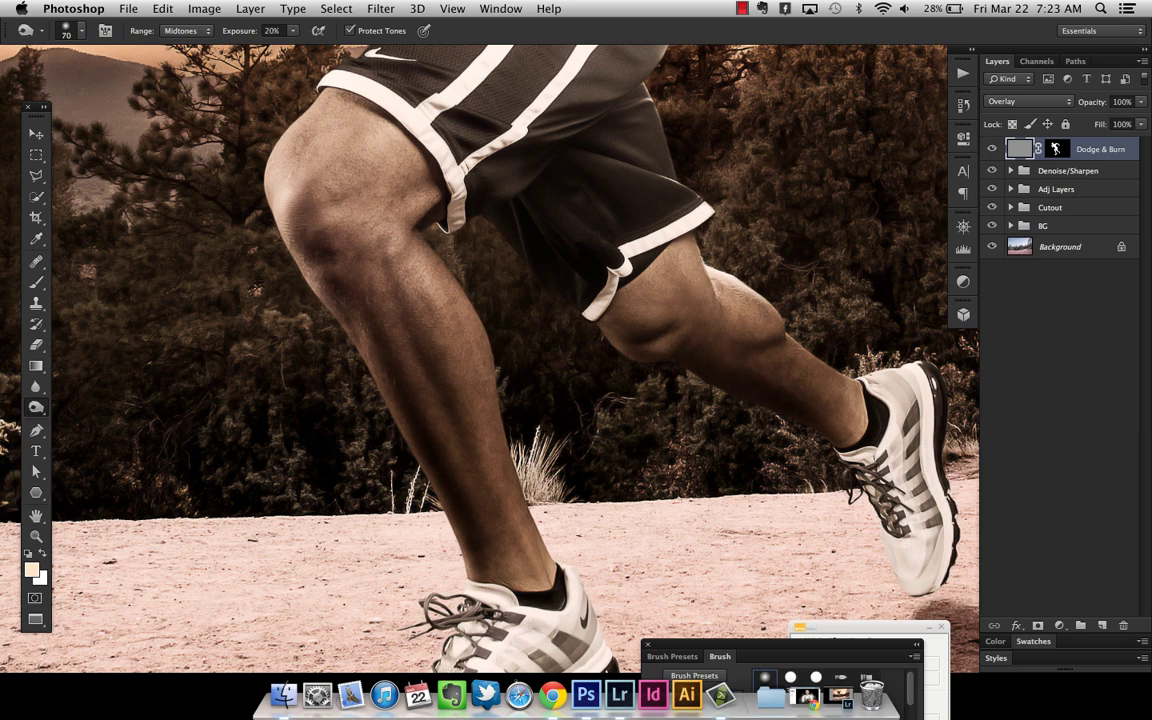
- Compare the whole image with and without the Dodge & Burn layer by toggling its visibility repeatedly
{"action": "scroll", "coordinate": [619, 330], "scroll_direction": "up", "scroll_amount": 6}
{"action": "scroll", "coordinate": [619, 330], "scroll_direction": "left", "scroll_amount": 3}
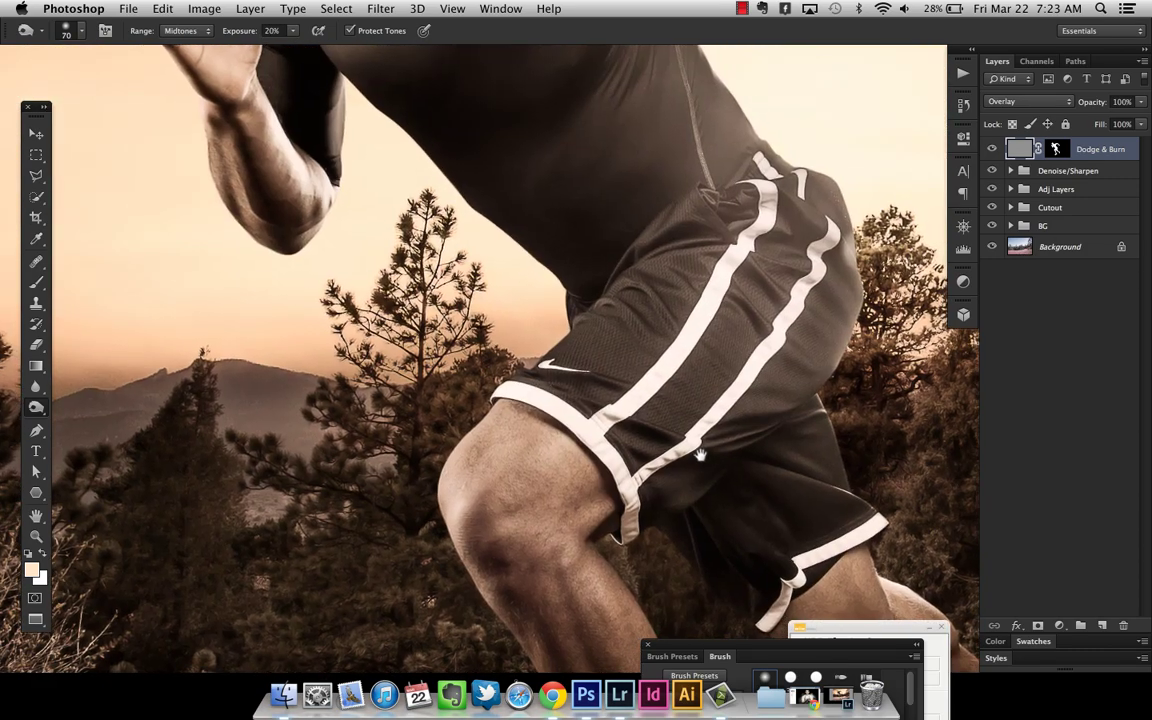
{"action": "key", "text": "super+0"}
{"action": "scroll", "coordinate": [707, 275], "scroll_direction": "up", "scroll_amount": 2}
{"action": "scroll", "coordinate": [707, 275], "scroll_direction": "right", "scroll_amount": 1}
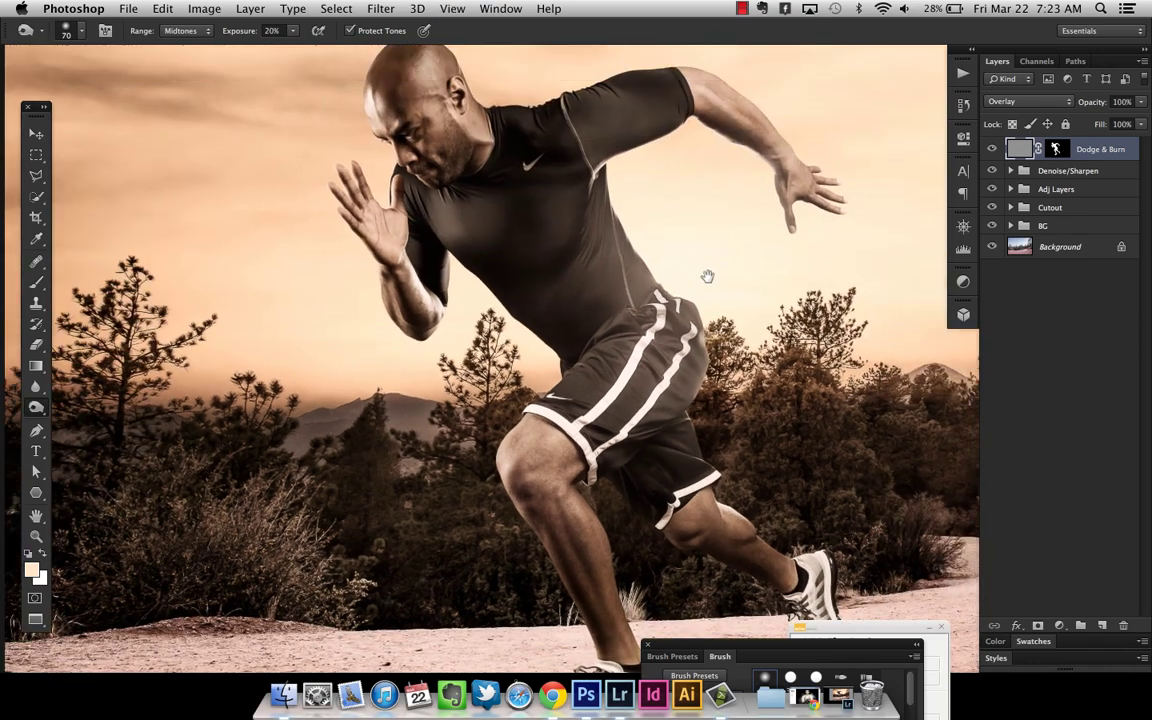
{"action": "left_click", "coordinate": [992, 149]}
{"action": "left_click", "coordinate": [992, 149]}
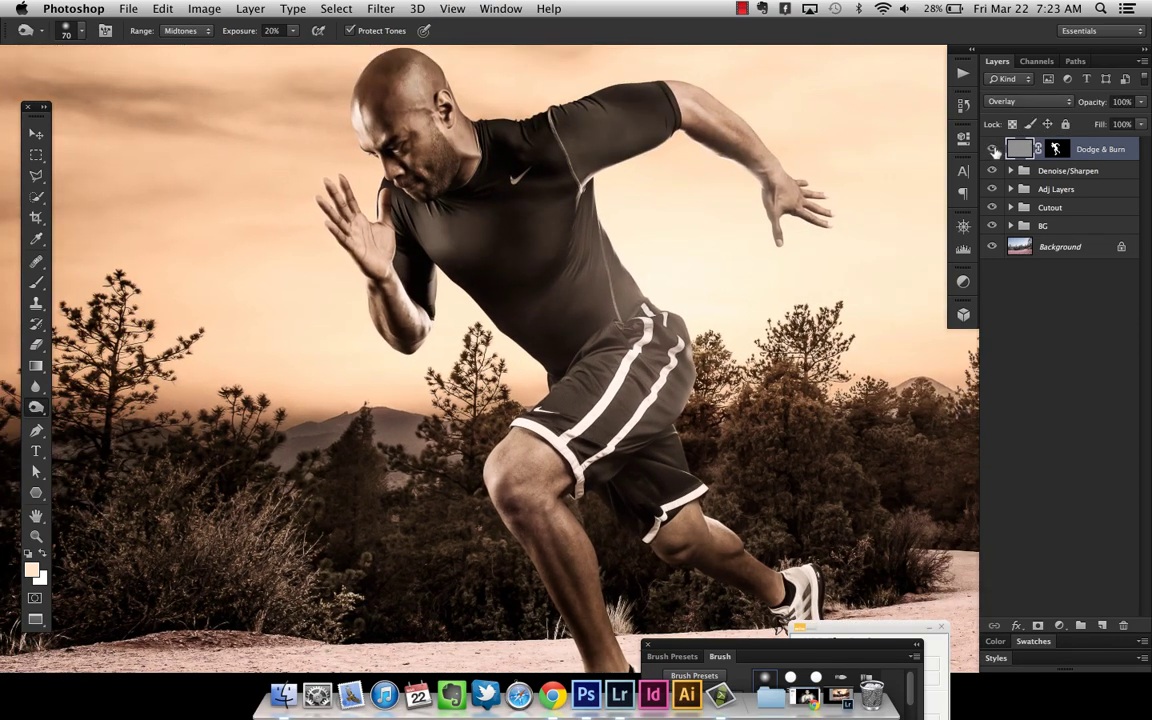
{"action": "left_click", "coordinate": [993, 149]}
{"action": "left_click", "coordinate": [993, 149]}
{"action": "left_click", "coordinate": [993, 149]}
{"action": "left_click", "coordinate": [993, 149]}
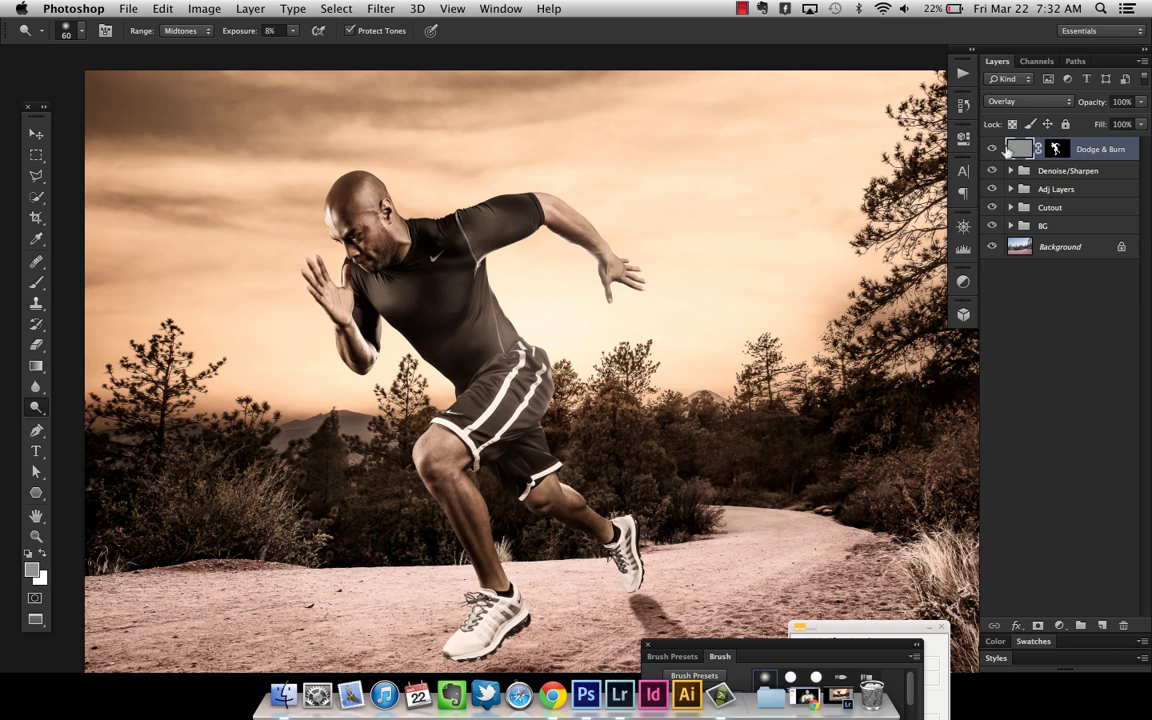
{"action": "left_click", "coordinate": [992, 149]}
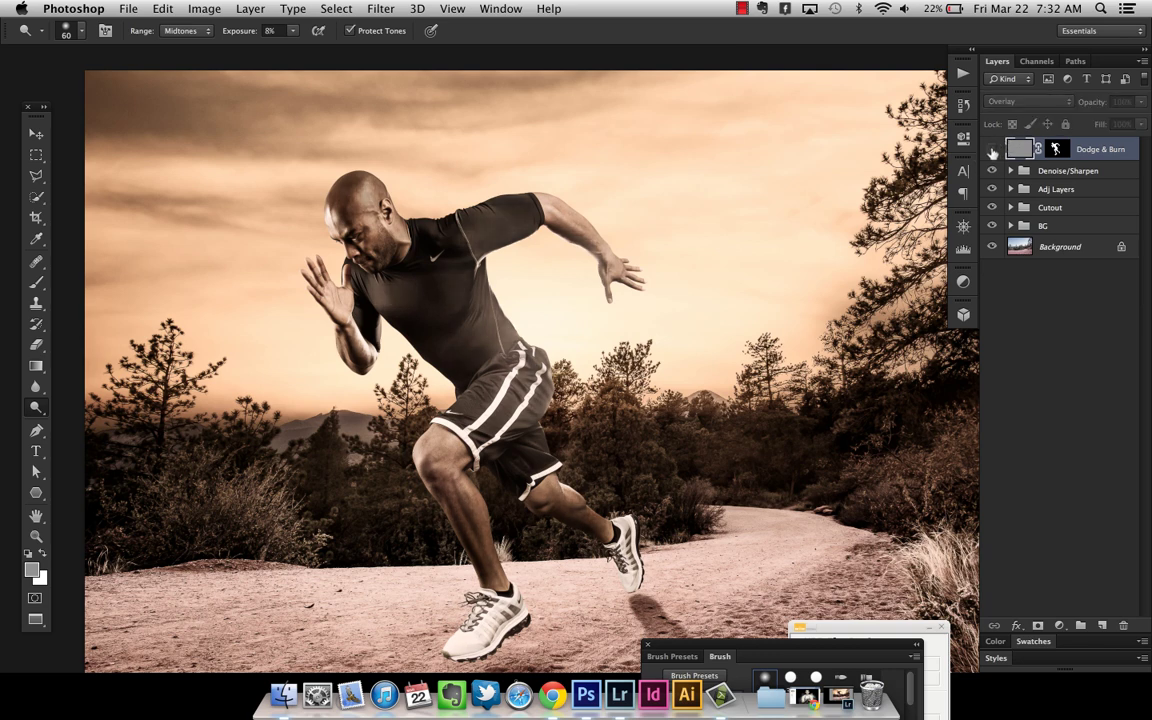
{"action": "left_click", "coordinate": [992, 149]}
{"action": "left_click", "coordinate": [992, 149]}
{"action": "left_click", "coordinate": [992, 150]}
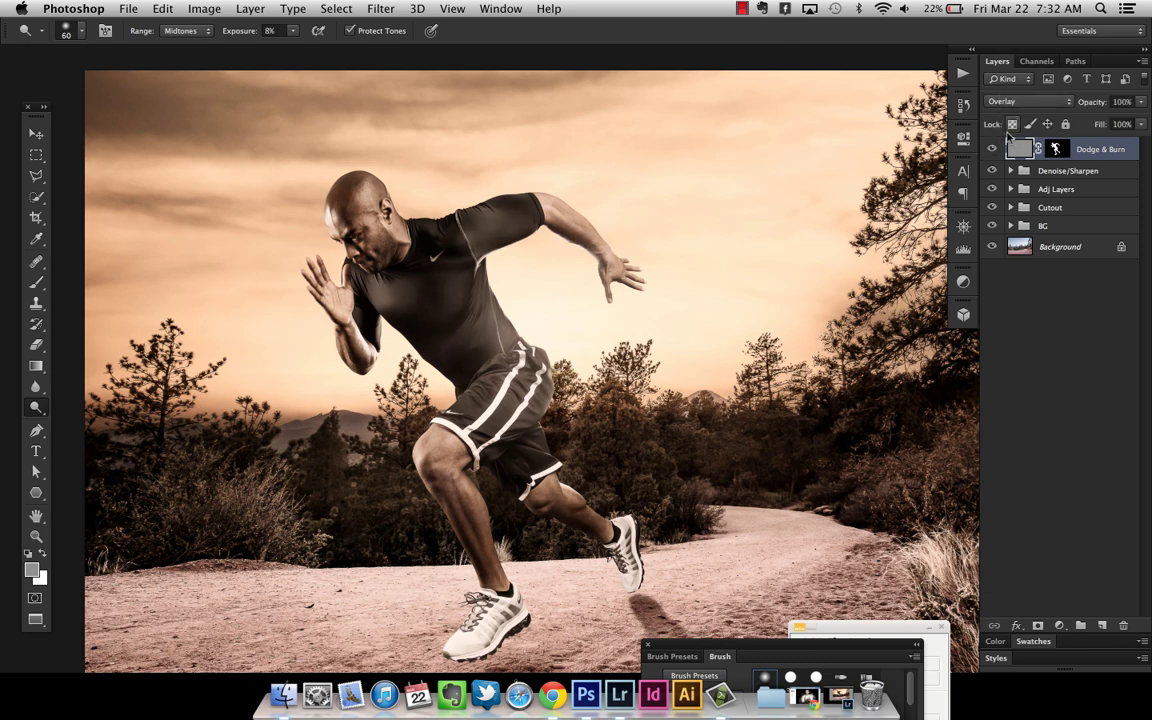
{"action": "left_click", "coordinate": [993, 149]}
{"action": "left_click", "coordinate": [993, 149]}
{"action": "left_click", "coordinate": [994, 149]}
{"action": "left_click", "coordinate": [994, 149]}
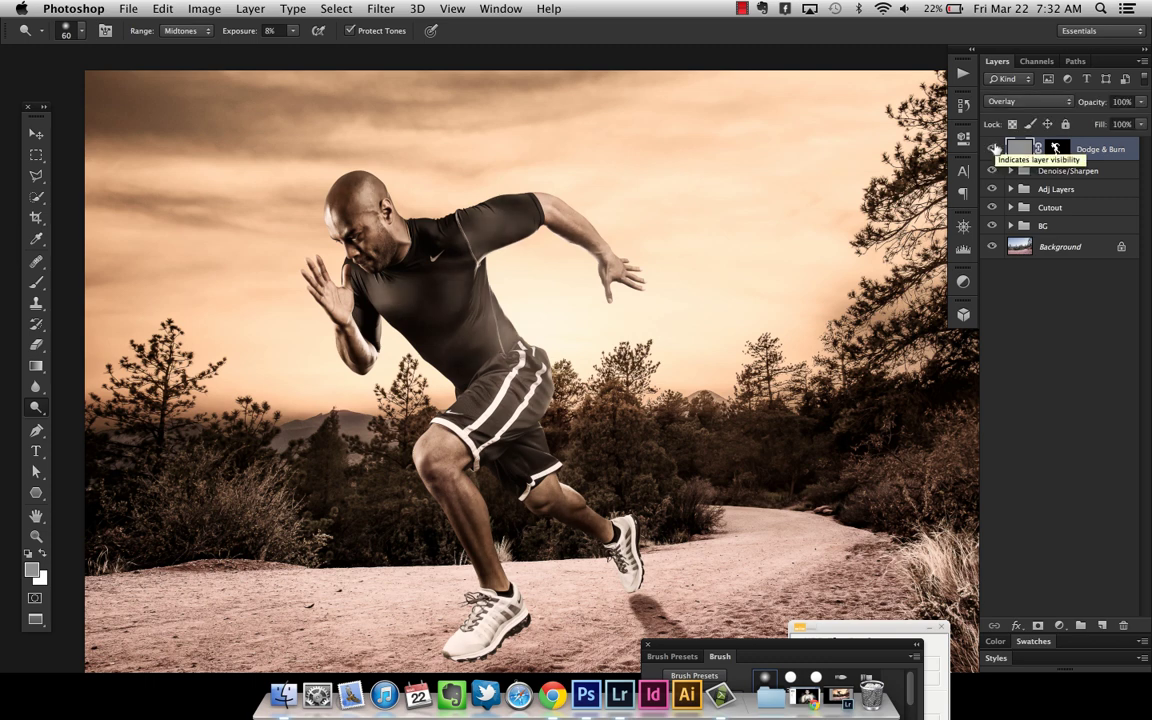
{"action": "left_click", "coordinate": [995, 151]}
{"action": "left_click", "coordinate": [994, 149]}
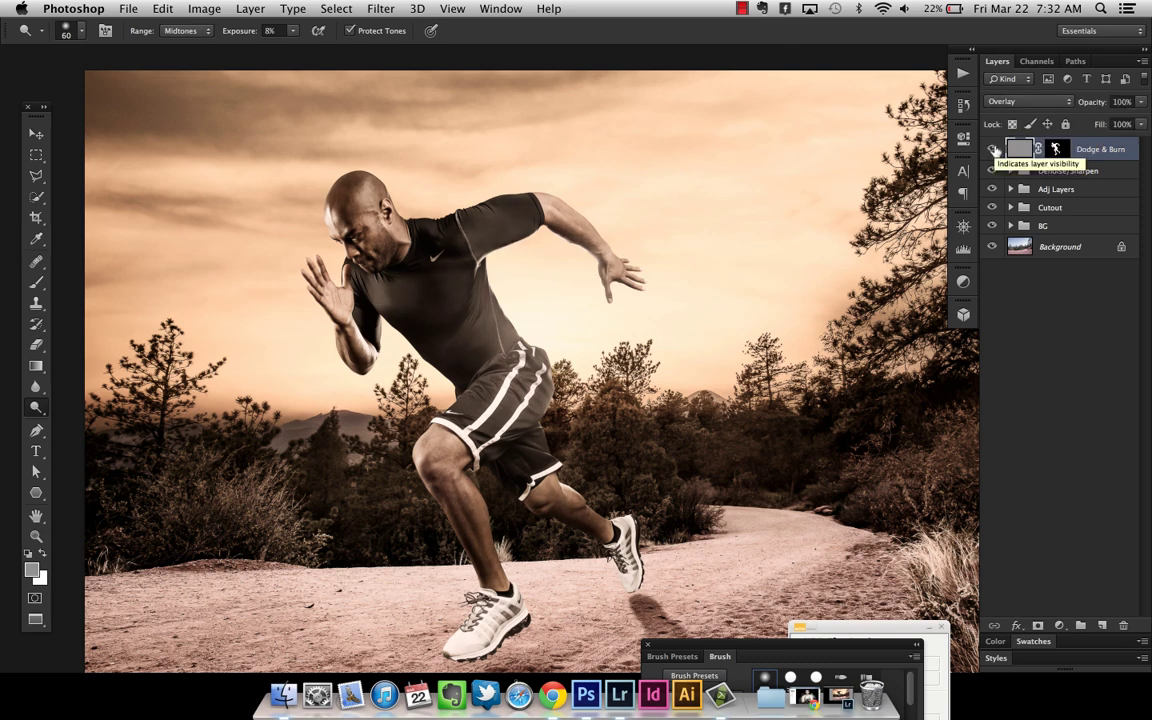
{"action": "left_click", "coordinate": [994, 149]}
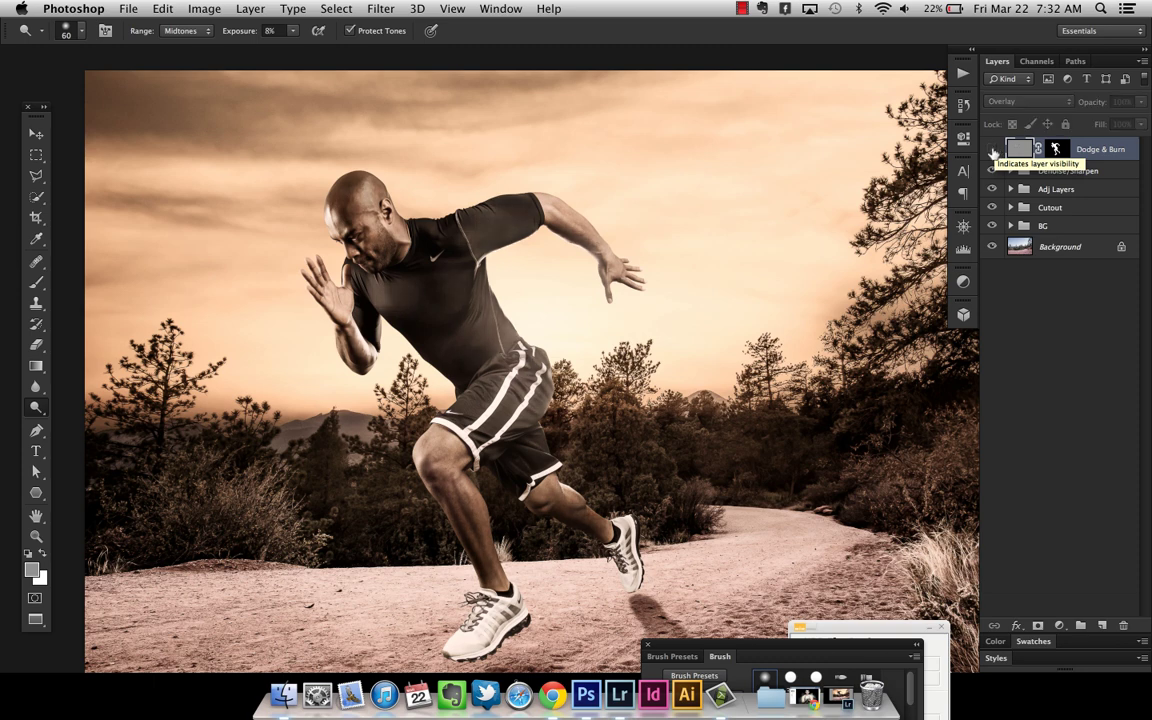
{"action": "left_click", "coordinate": [994, 149]}
{"action": "left_click", "coordinate": [994, 149]}
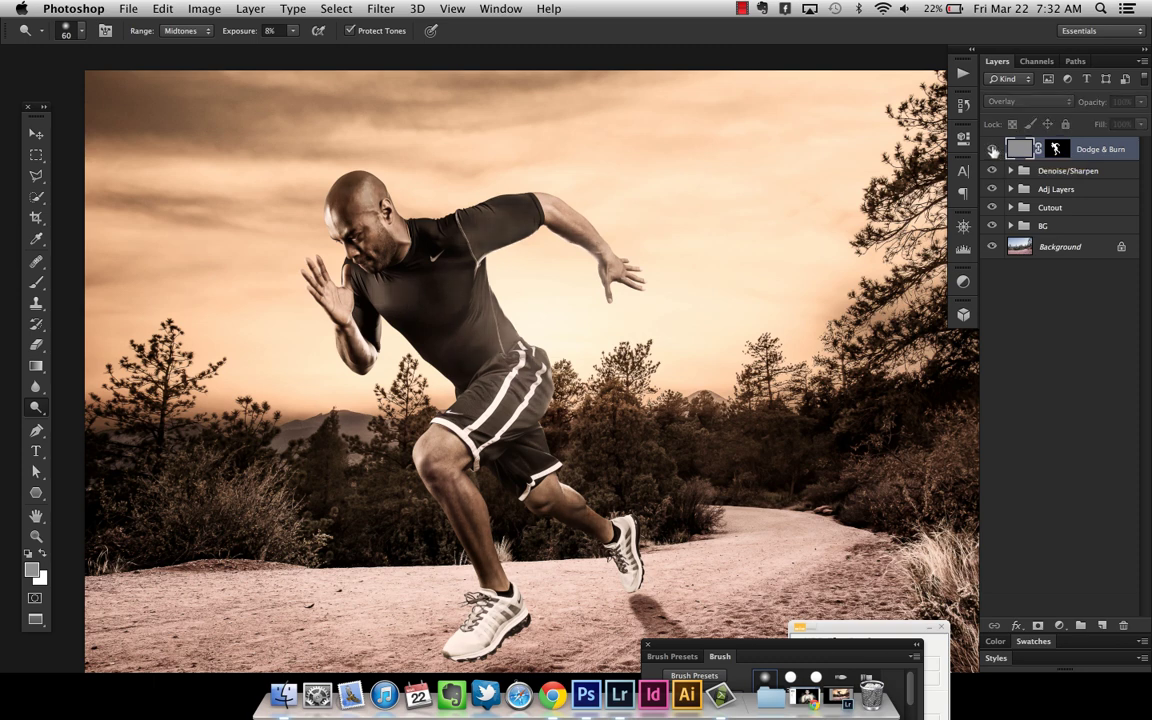
{"action": "left_click", "coordinate": [994, 149]}
{"action": "left_click", "coordinate": [994, 149]}
{"action": "left_click", "coordinate": [994, 149]}
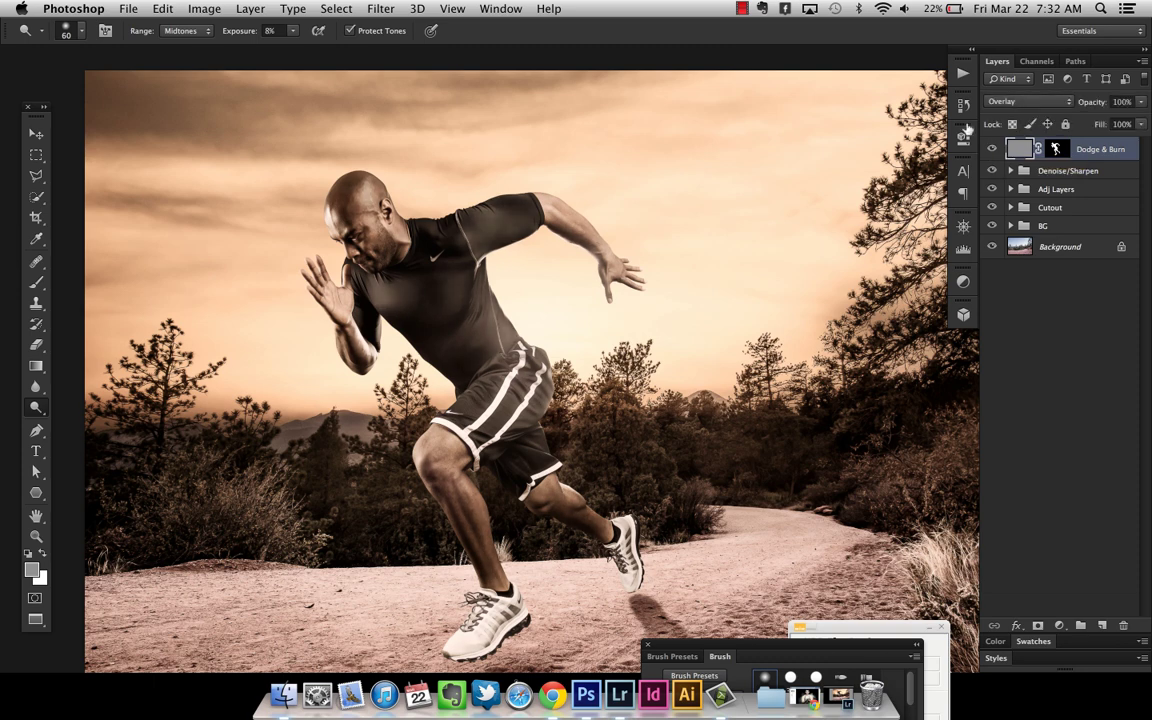
- Group the Dodge & Burn layer with the Denoise/Sharpen and Adj Layers groups and name the new group Adjustments
{"action": "key", "text": "super+minus"}
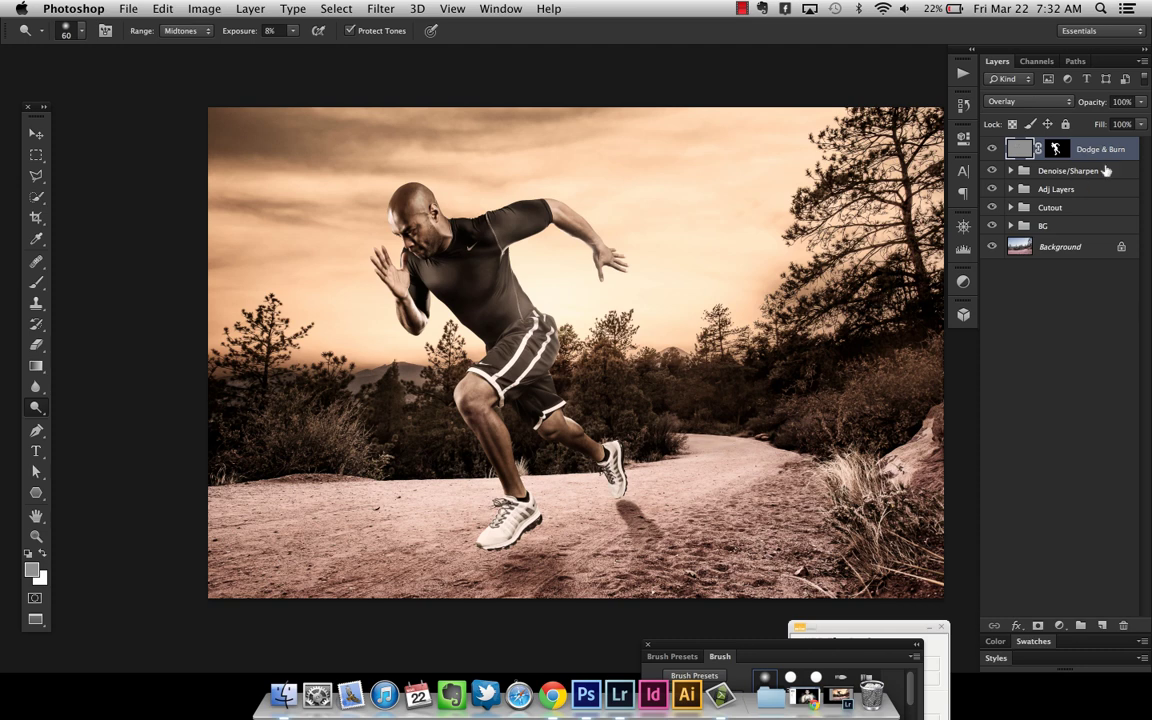
{"action": "left_click", "coordinate": [1082, 191], "text": "shift"}
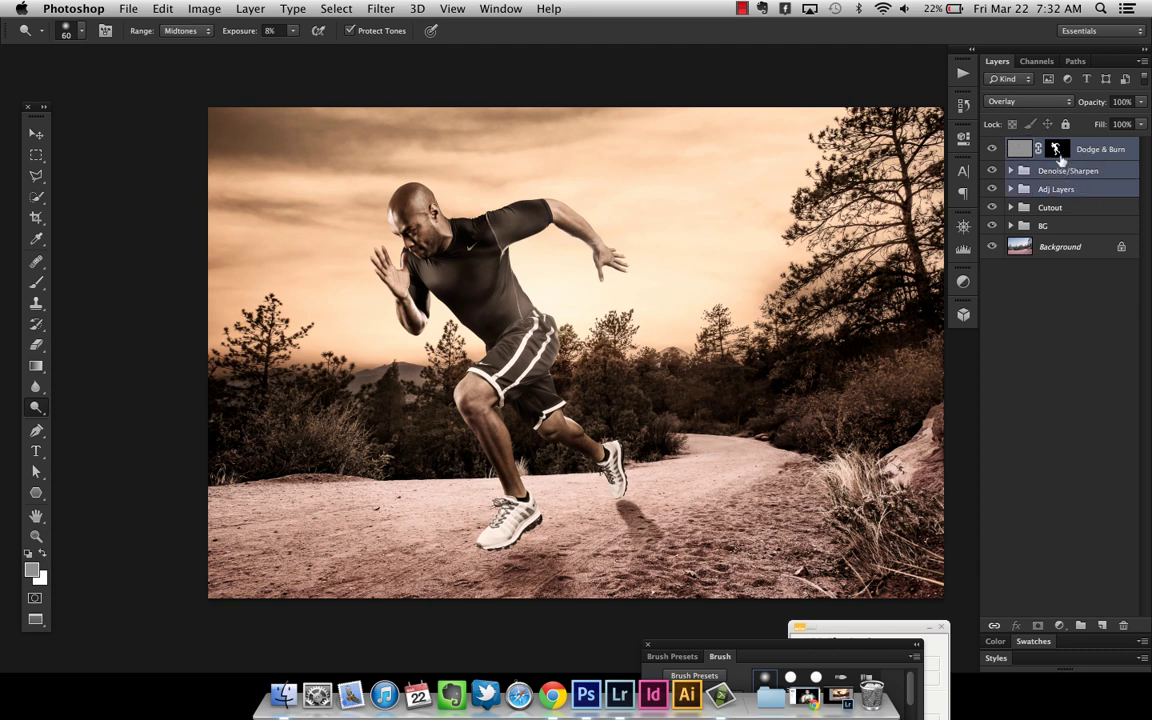
{"action": "key", "text": "ctrl+g"}
{"action": "double_click", "coordinate": [1055, 148]}
{"action": "type", "text": "A"}
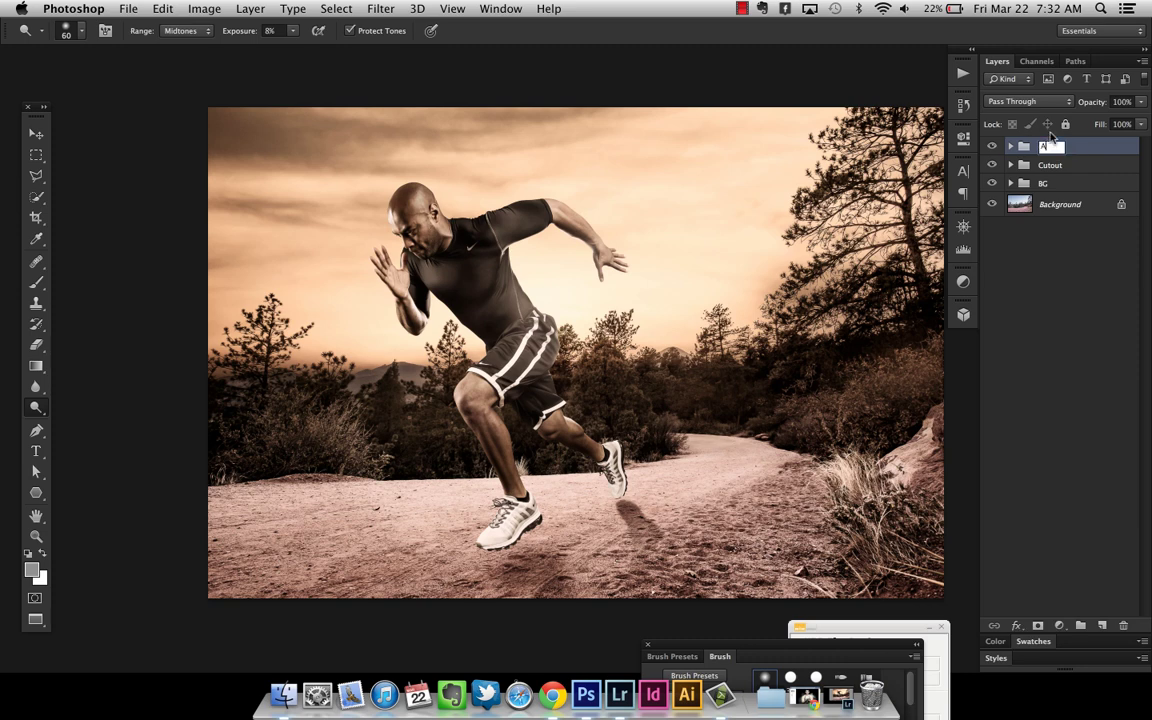
{"action": "type", "text": "djustments"}
{"action": "key", "text": "Return"}
- Stamp all visible layers into a new layer above the Adjustments group and open it in Color Efex Pro 4
{"action": "left_click_drag", "start_coordinate": [854, 630], "coordinate": [988, 424]}
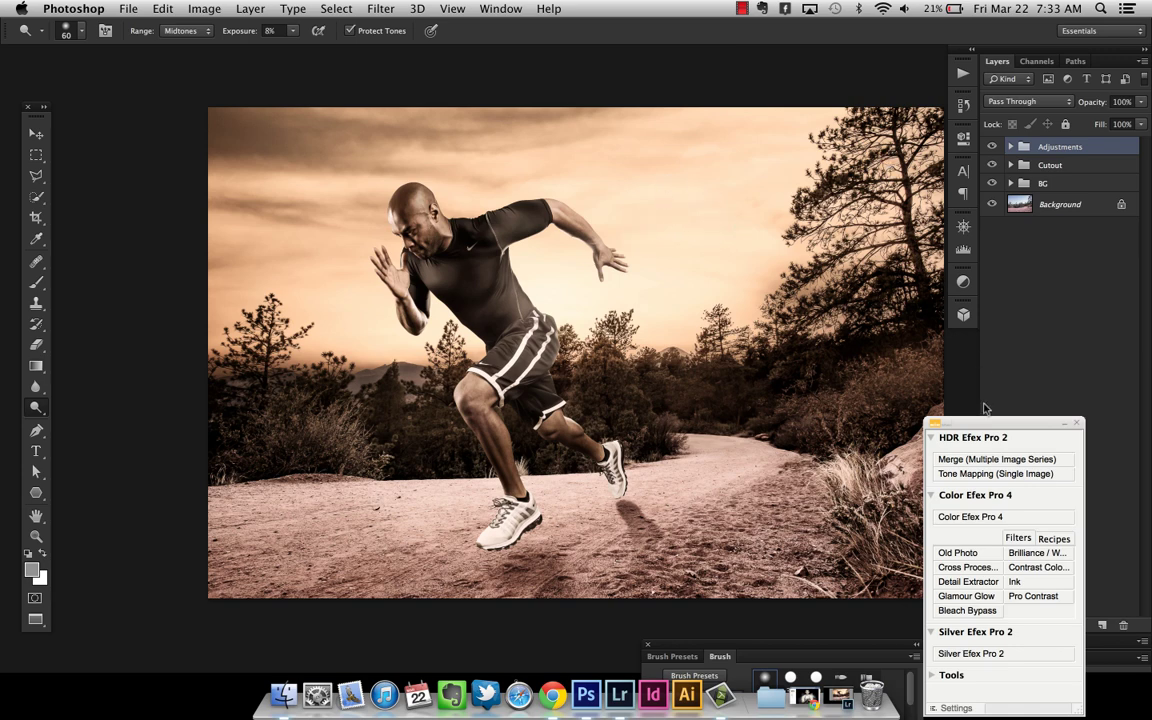
{"action": "left_click_drag", "start_coordinate": [990, 418], "coordinate": [835, 354]}
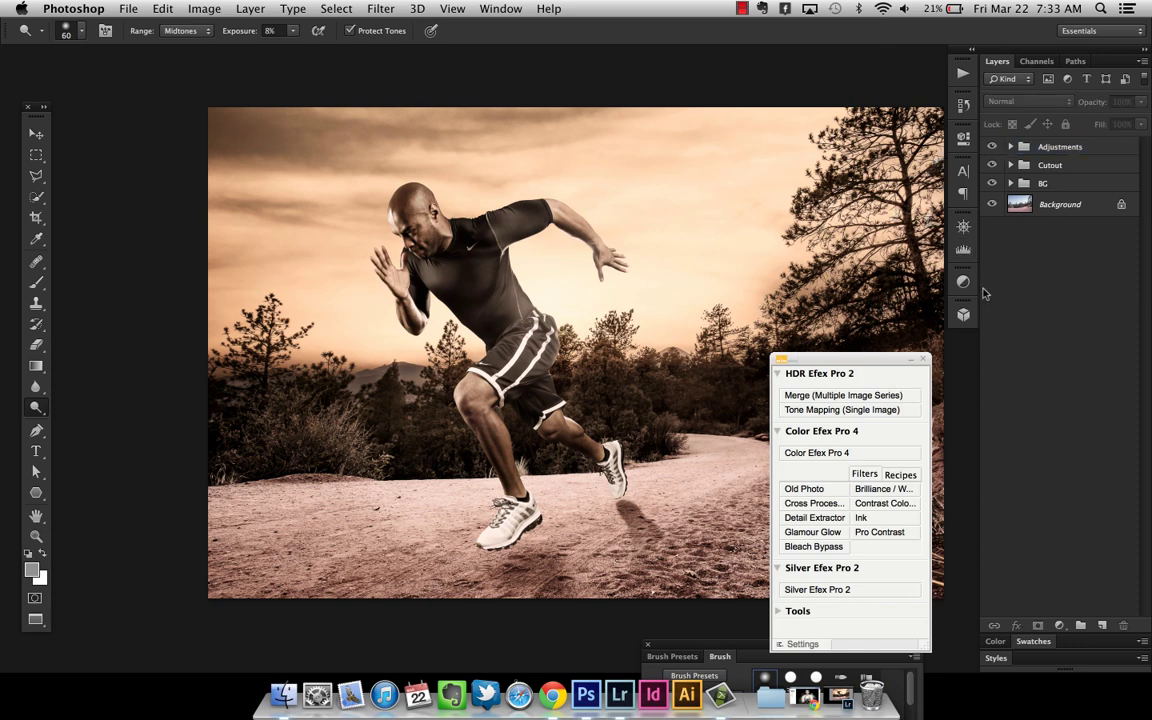
{"action": "key", "text": "super+h"}
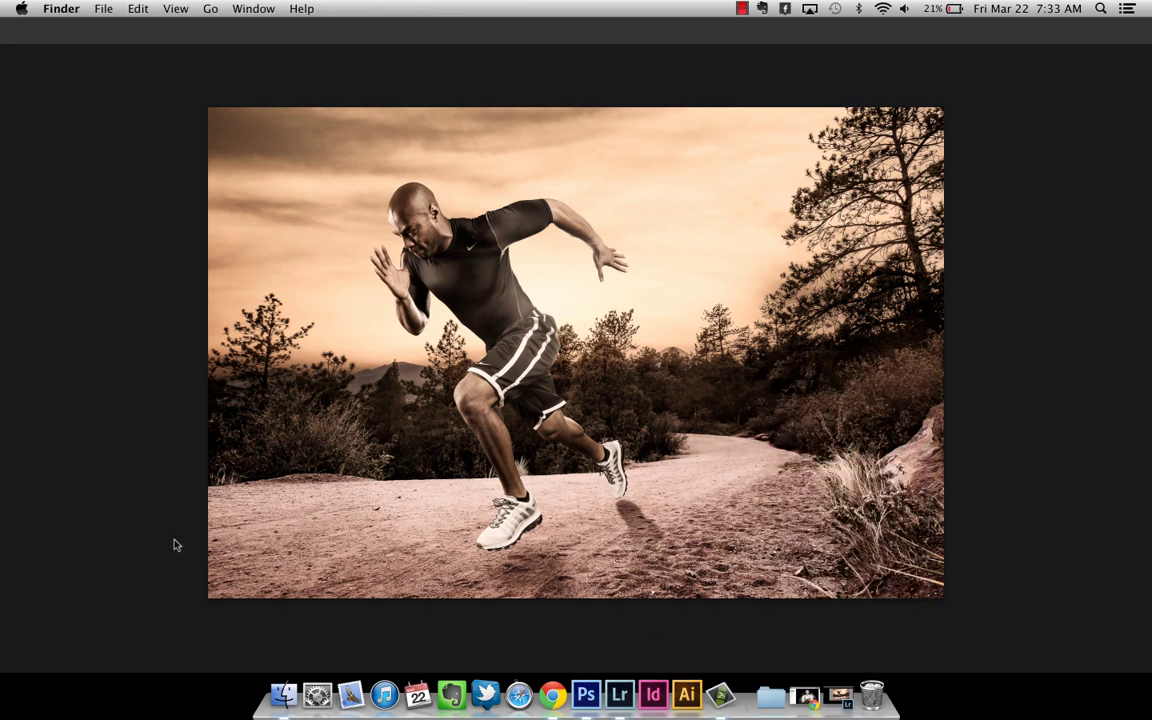
{"action": "key", "text": "super+Tab"}
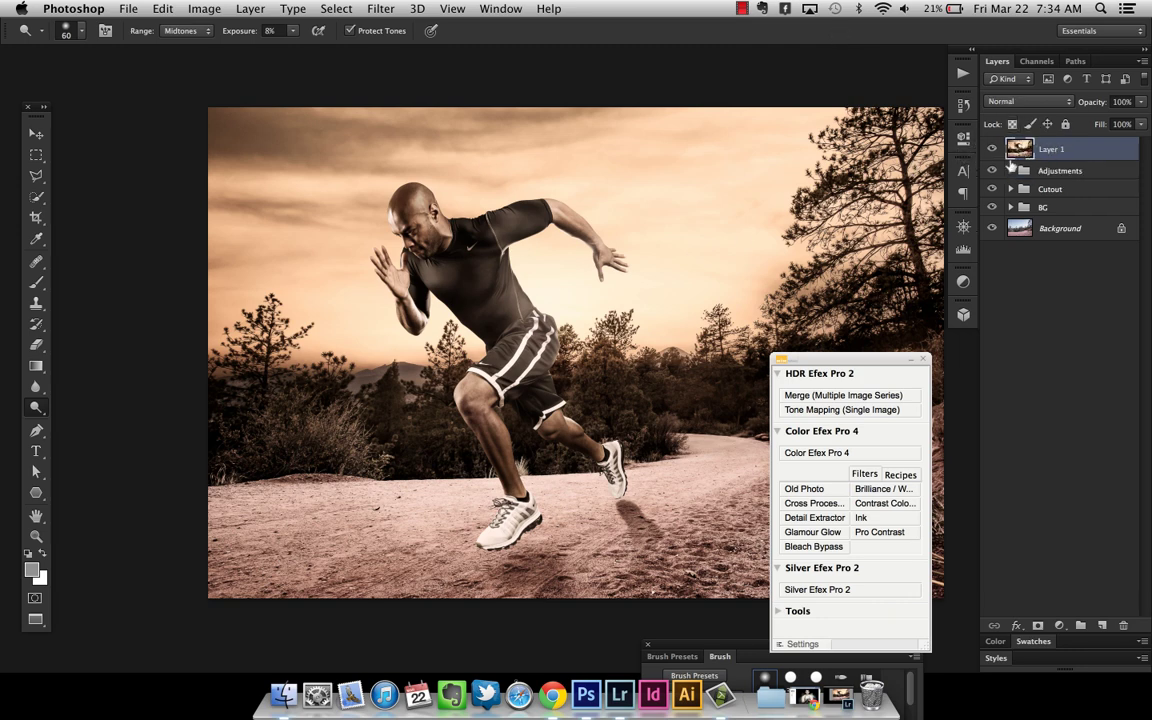
{"action": "left_click_drag", "start_coordinate": [800, 359], "coordinate": [842, 330]}
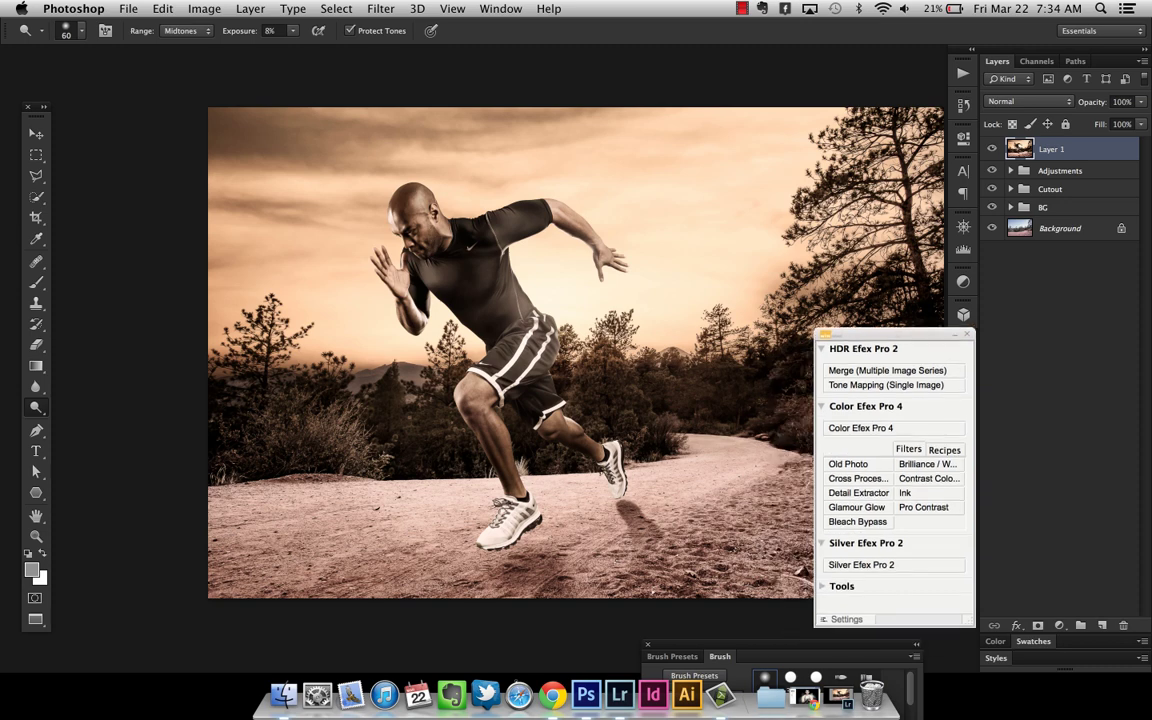
{"action": "left_click", "coordinate": [862, 424]}
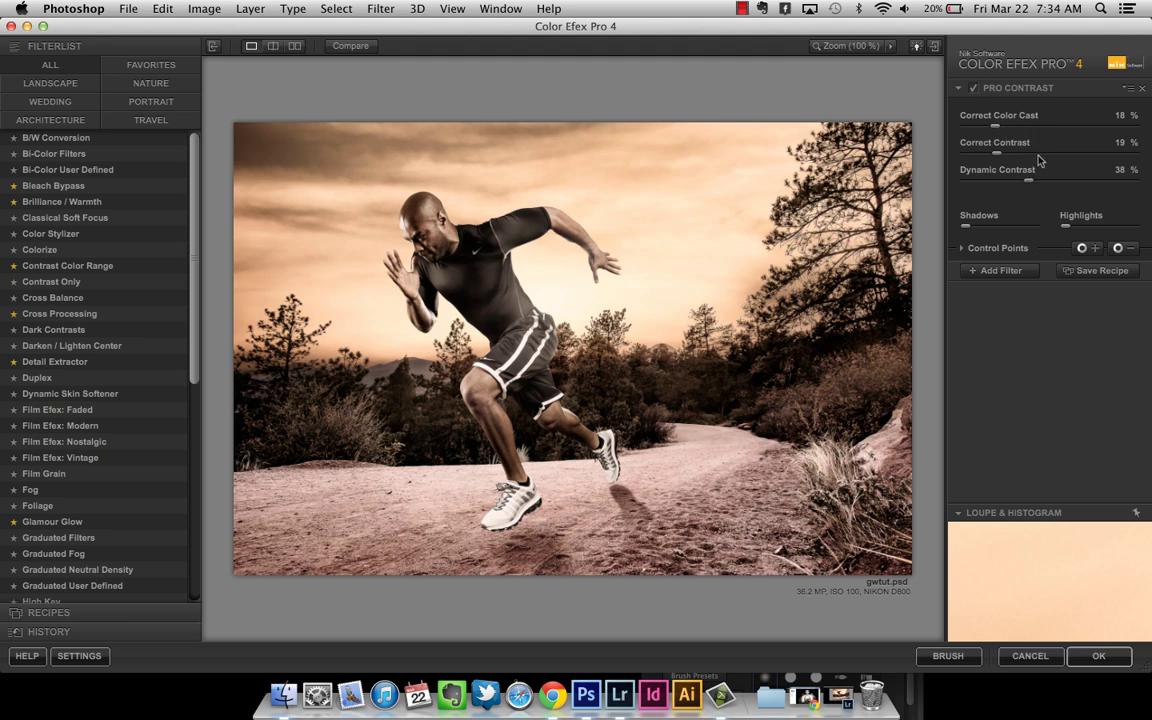
- Set Pro Contrast's Dynamic Contrast to 40% and compare the image with and without the filter
{"action": "mouse_move", "coordinate": [1031, 183]}
{"action": "left_mouse_down"}
{"action": "mouse_move", "coordinate": [1137, 174]}
{"action": "mouse_move", "coordinate": [1005, 172]}
{"action": "mouse_move", "coordinate": [1041, 183]}
{"action": "mouse_move", "coordinate": [1139, 177]}
{"action": "mouse_move", "coordinate": [1033, 180]}
{"action": "left_mouse_up"}
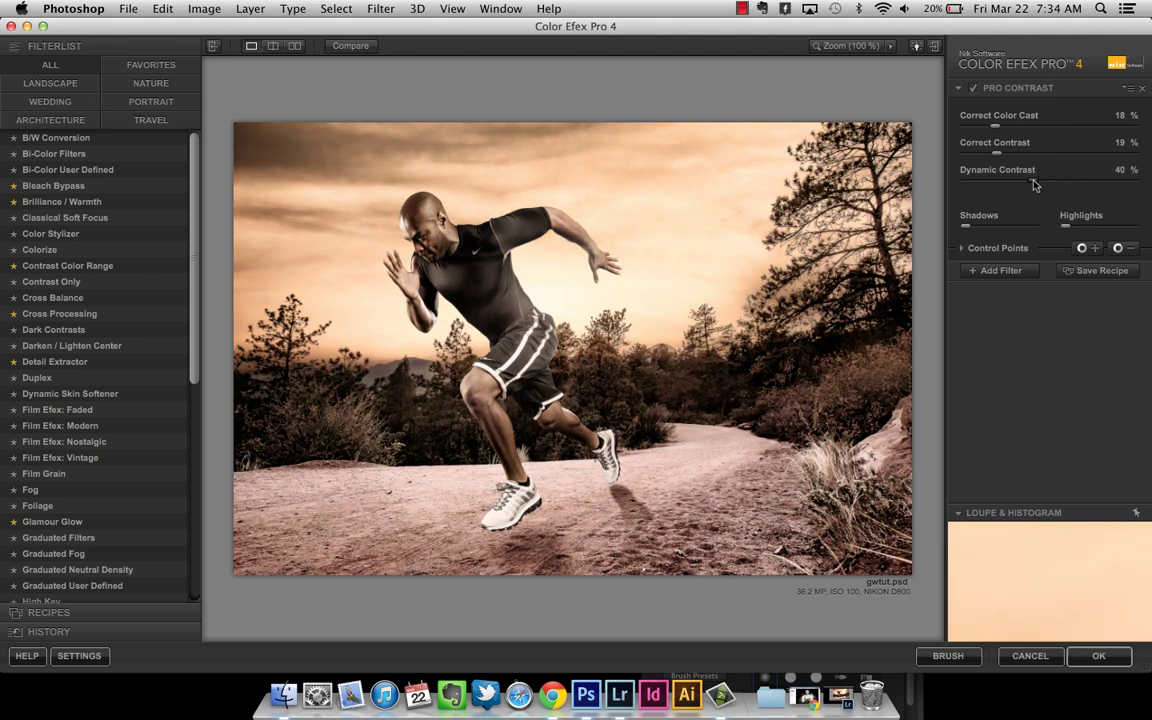
{"action": "left_click", "coordinate": [974, 89]}
{"action": "left_click", "coordinate": [974, 89]}
{"action": "left_click", "coordinate": [974, 89]}
{"action": "left_click", "coordinate": [974, 89]}
{"action": "left_click", "coordinate": [974, 89]}
{"action": "left_click", "coordinate": [974, 89]}
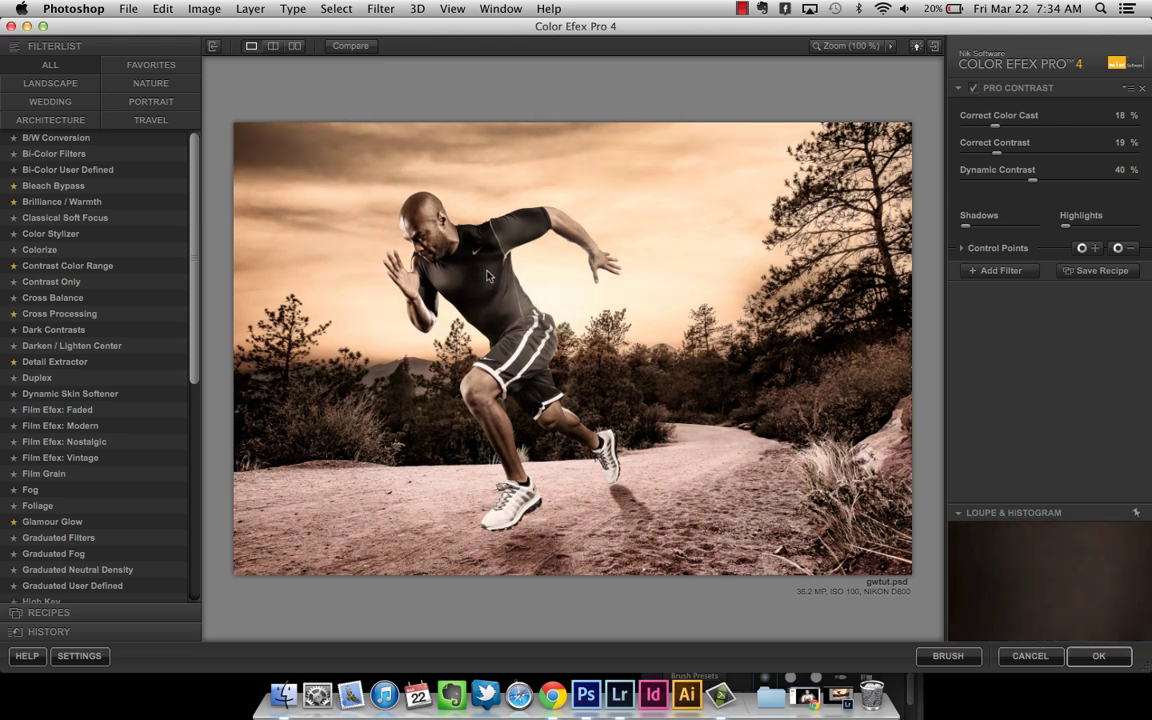
{"action": "left_click", "coordinate": [975, 89]}
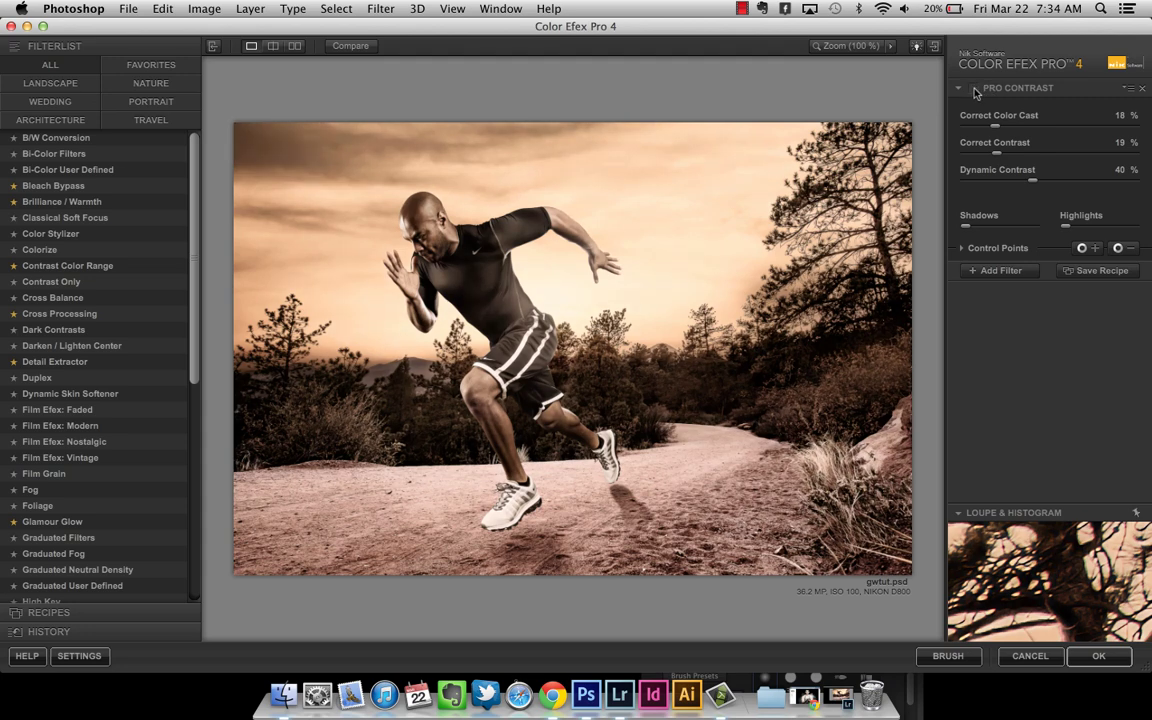
{"action": "left_click", "coordinate": [975, 89]}
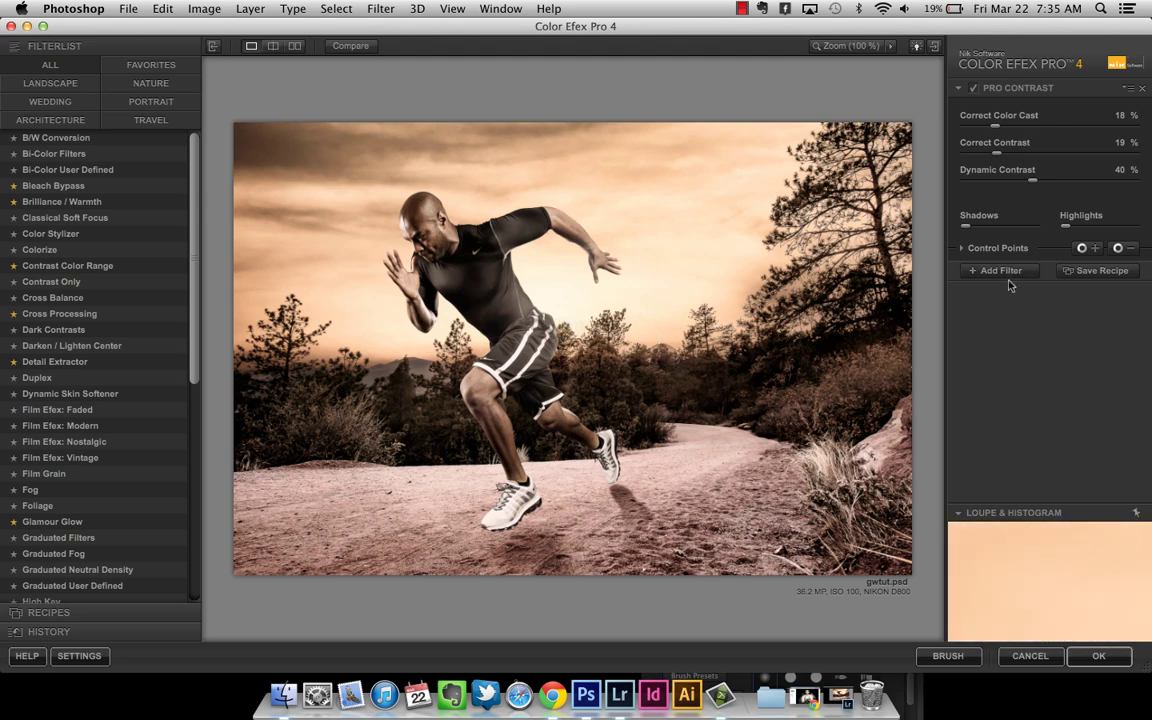
- Add a Glamour Glow filter with Glow 50%, Saturation -2% and Glow Warmth 30%
{"action": "mouse_move", "coordinate": [998, 234]}
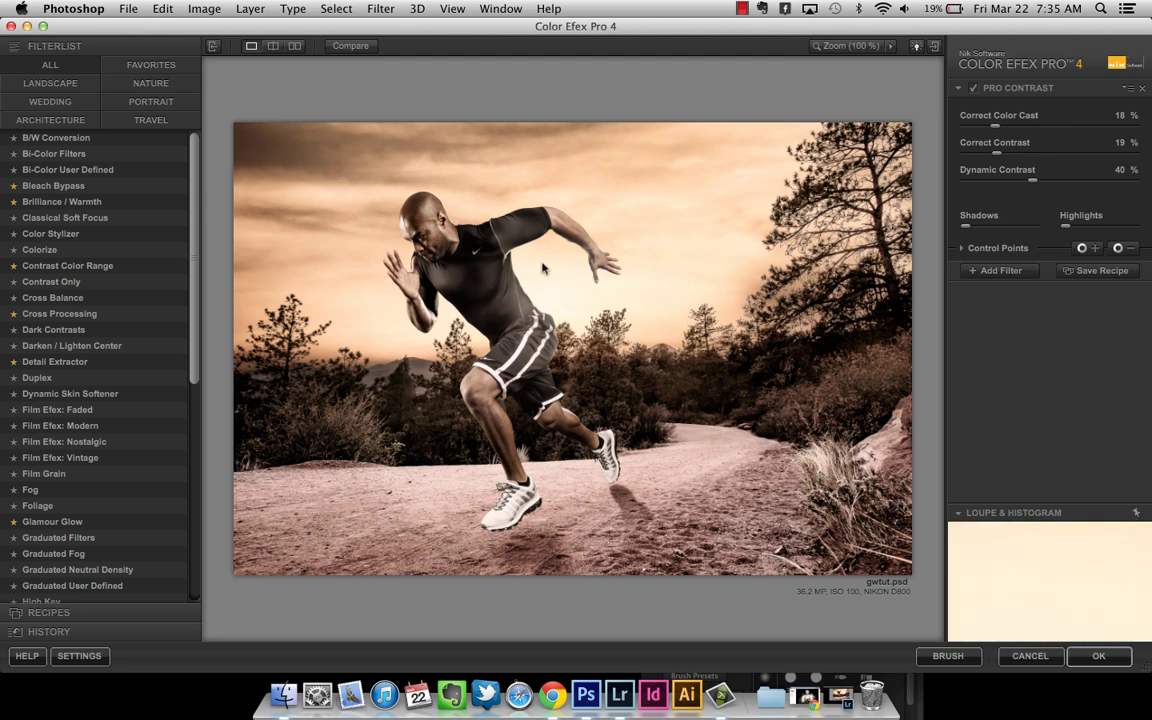
{"action": "left_click", "coordinate": [975, 271]}
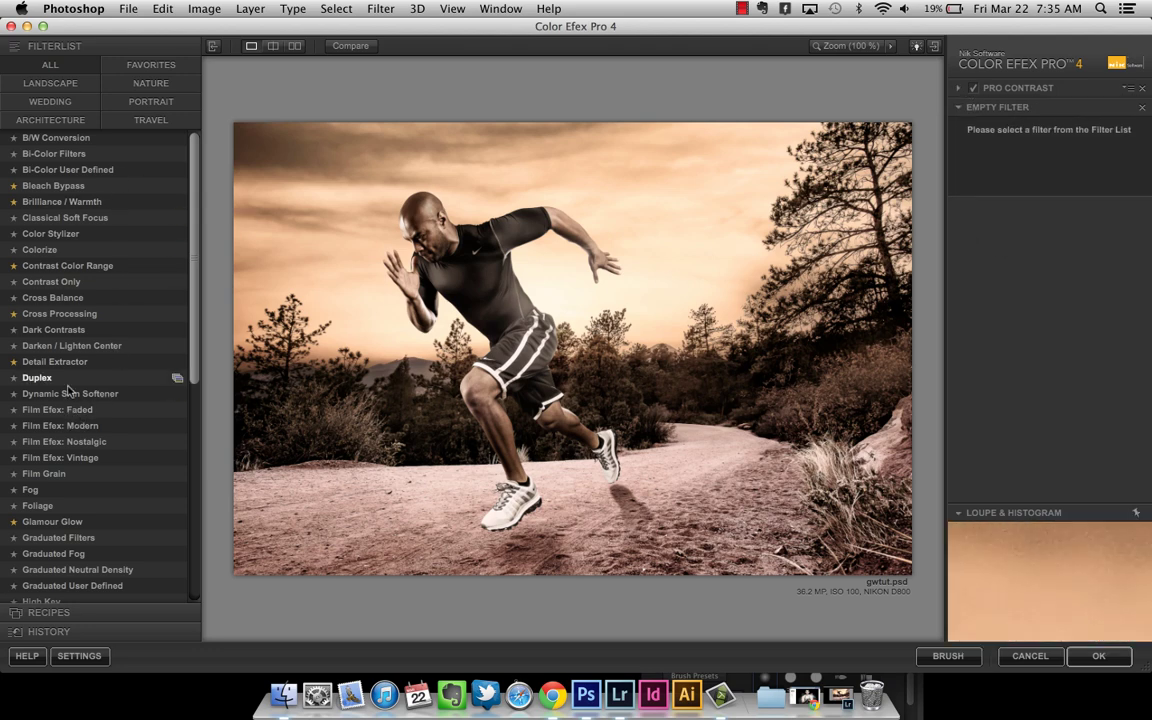
{"action": "left_click", "coordinate": [60, 521]}
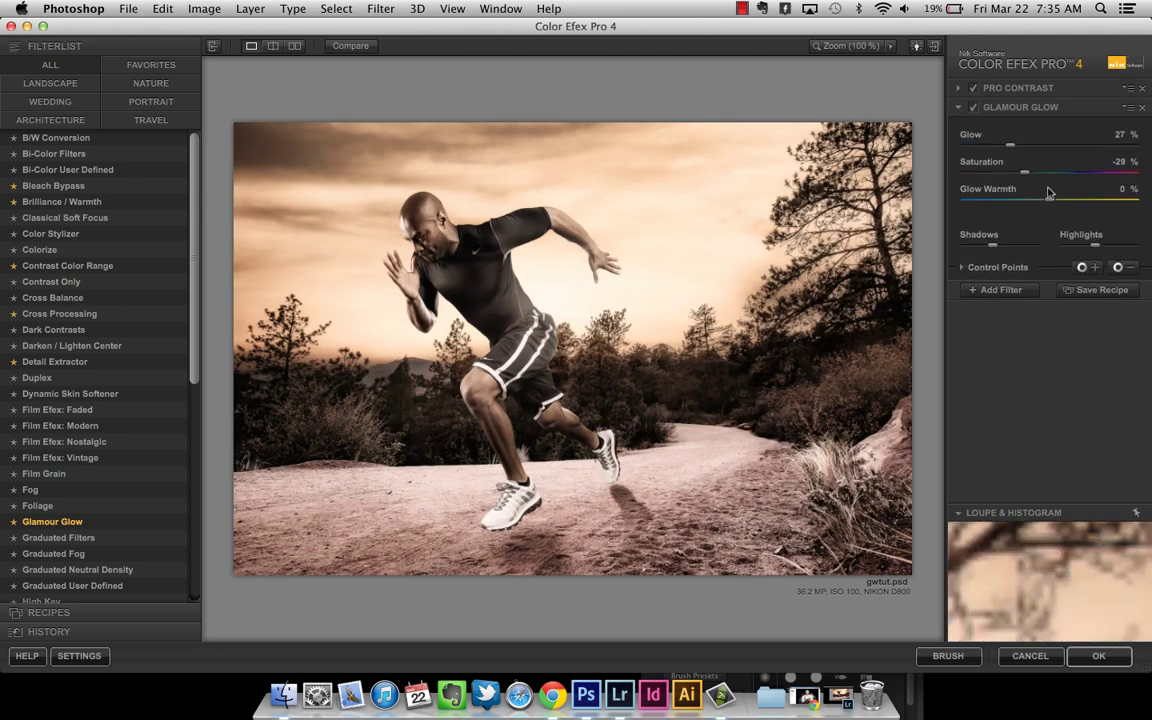
{"action": "left_click_drag", "start_coordinate": [1049, 200], "coordinate": [1077, 203]}
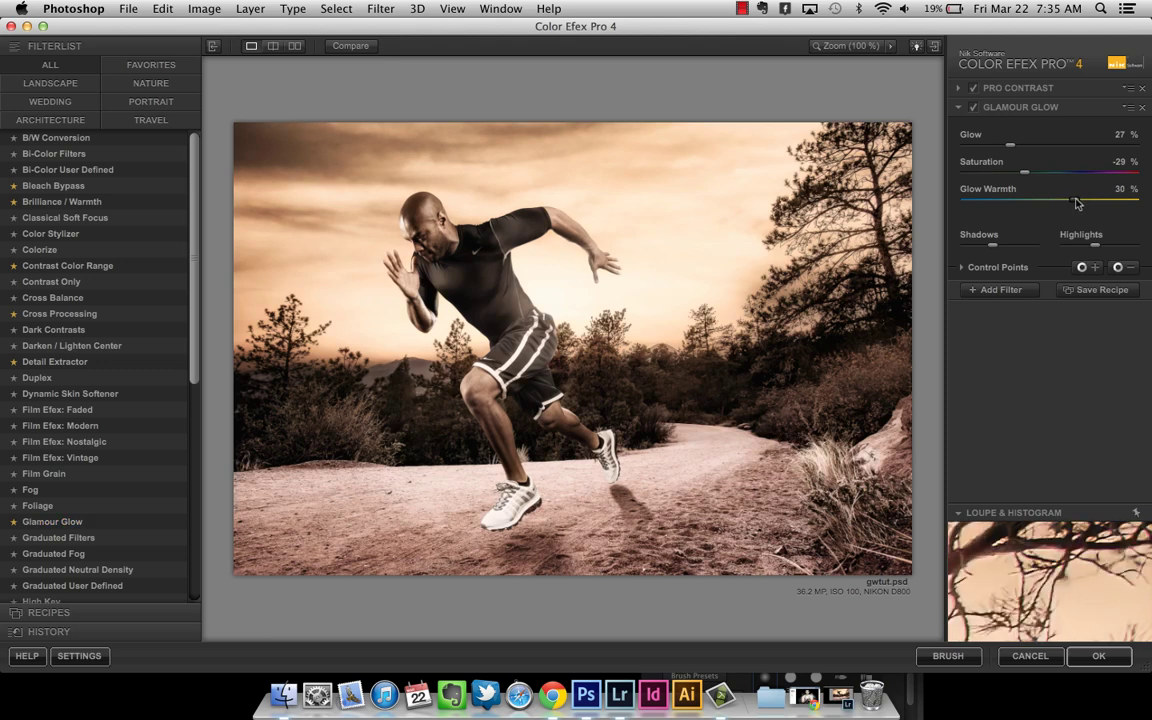
{"action": "left_click_drag", "start_coordinate": [1024, 173], "coordinate": [1037, 148]}
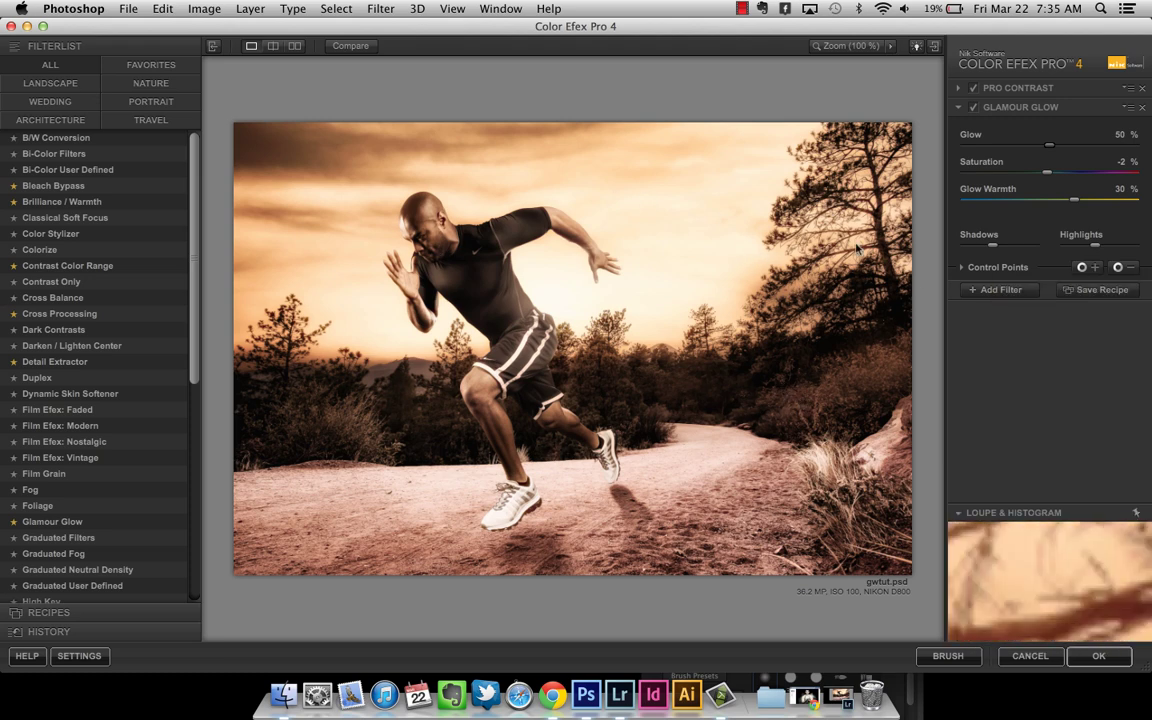
- Place a positive Glamour Glow control point in the sky just behind the runner's back and adjust its radius slightly
{"action": "left_click", "coordinate": [1092, 270]}
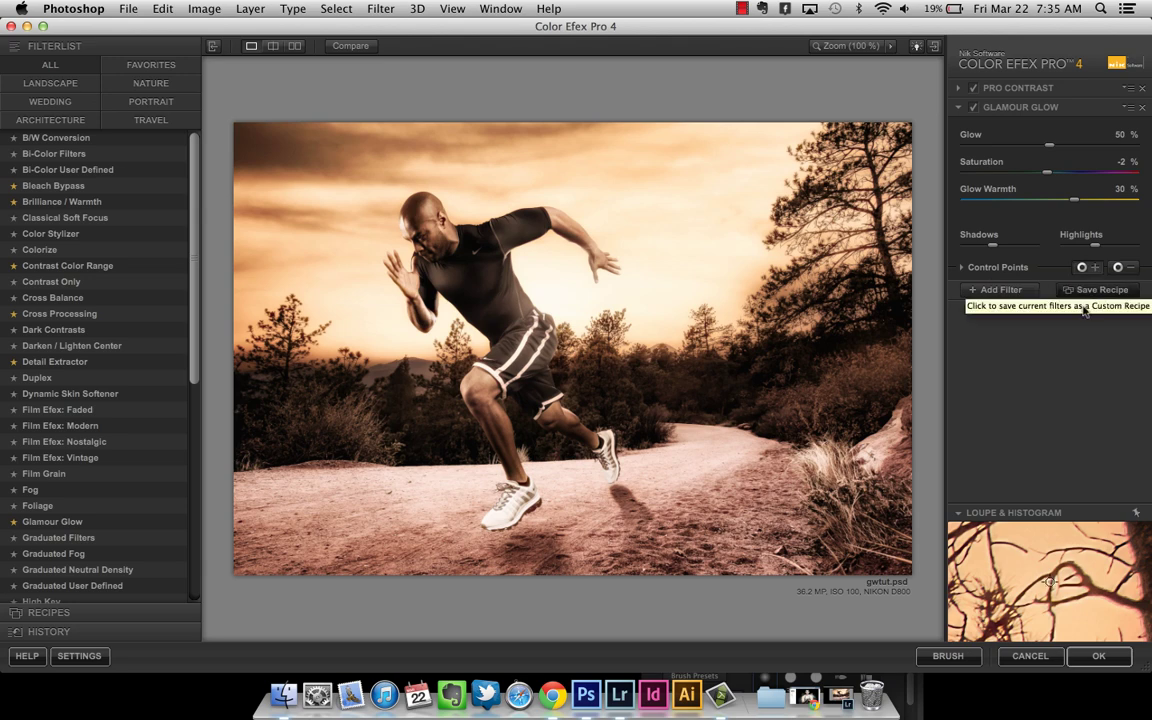
{"action": "left_click", "coordinate": [563, 293]}
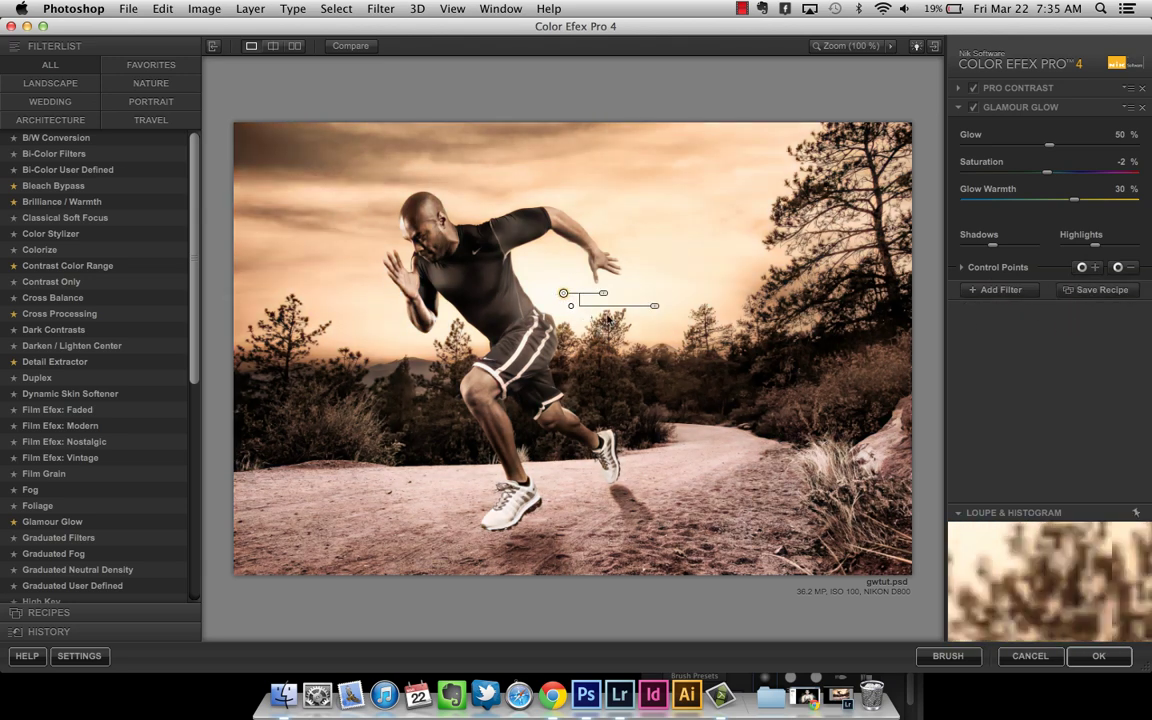
{"action": "left_click_drag", "start_coordinate": [606, 296], "coordinate": [606, 294]}
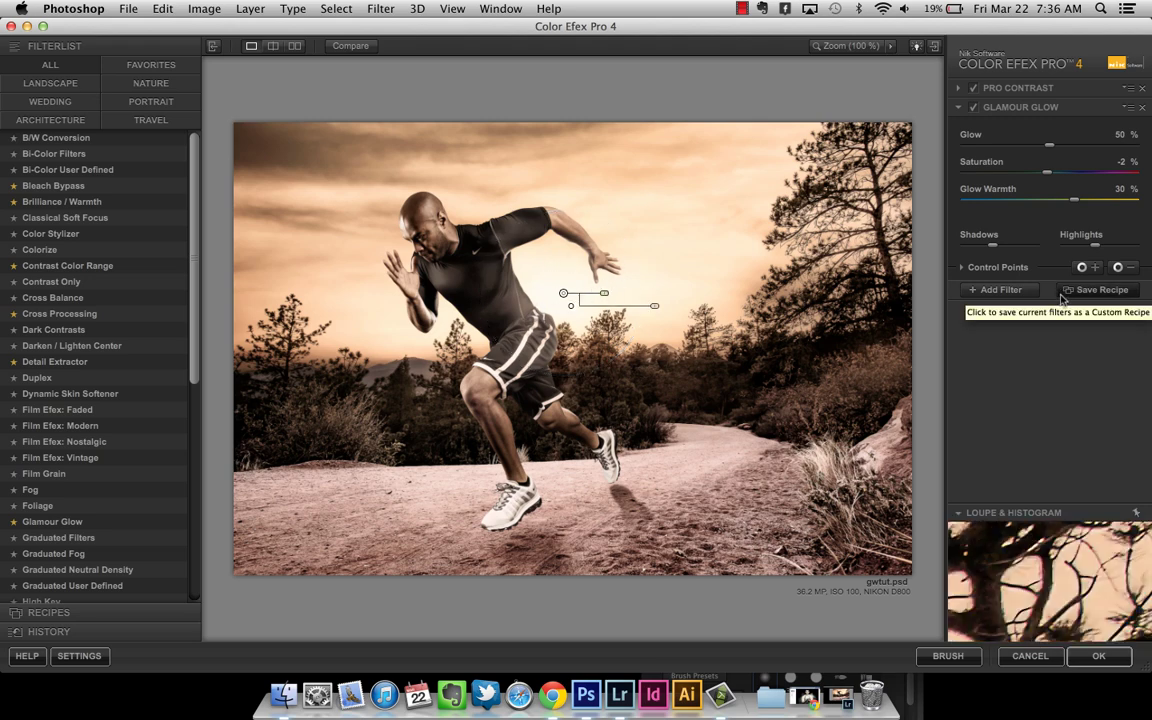
- Add a Detail Extractor filter and set its Contrast to 51%
{"action": "left_click", "coordinate": [1002, 290]}
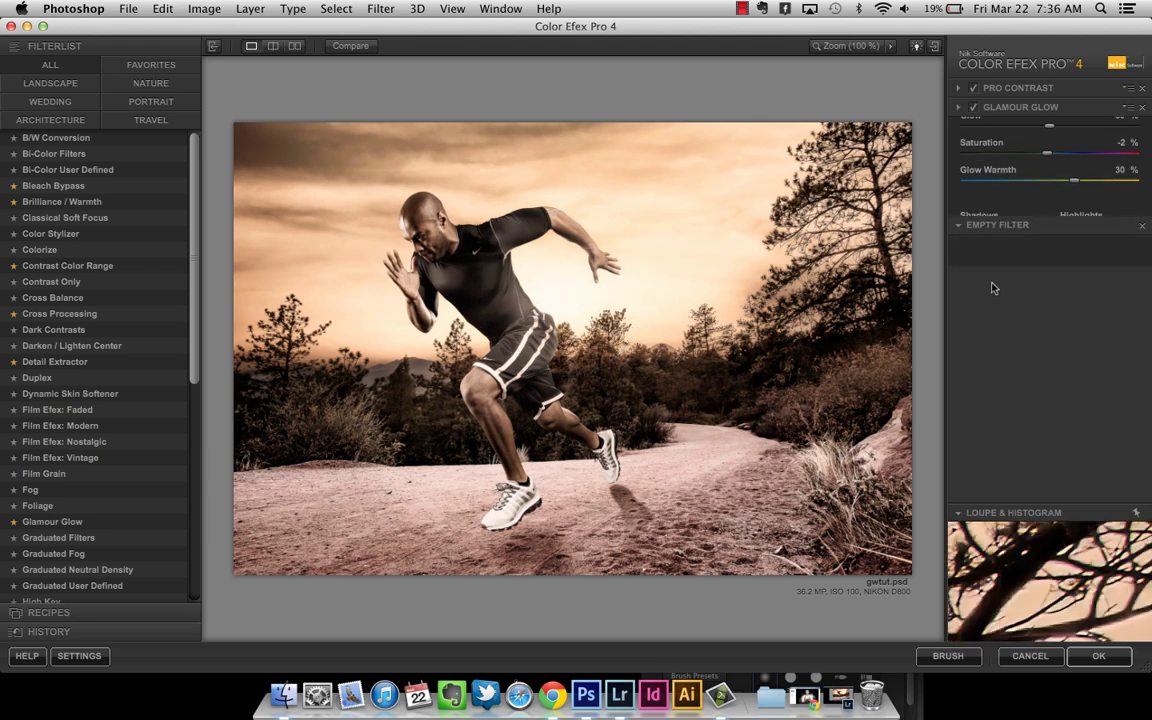
{"action": "left_click", "coordinate": [58, 362]}
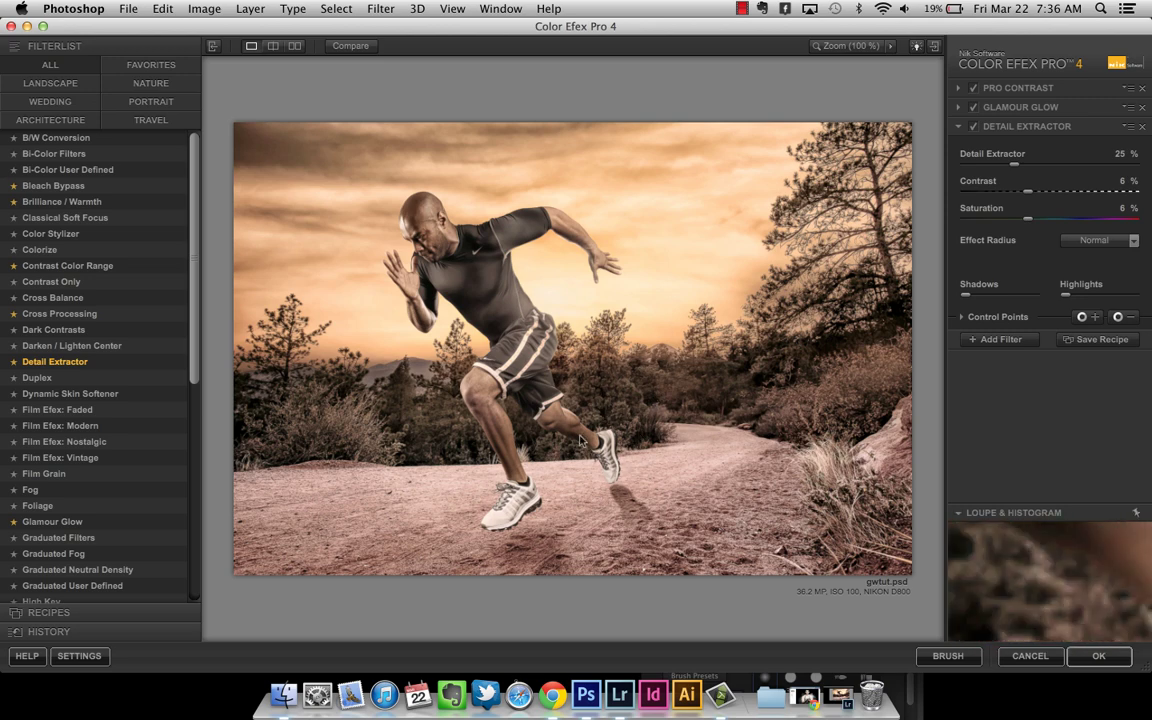
{"action": "left_click", "coordinate": [1030, 194]}
{"action": "left_click_drag", "start_coordinate": [1030, 194], "coordinate": [1063, 194]}
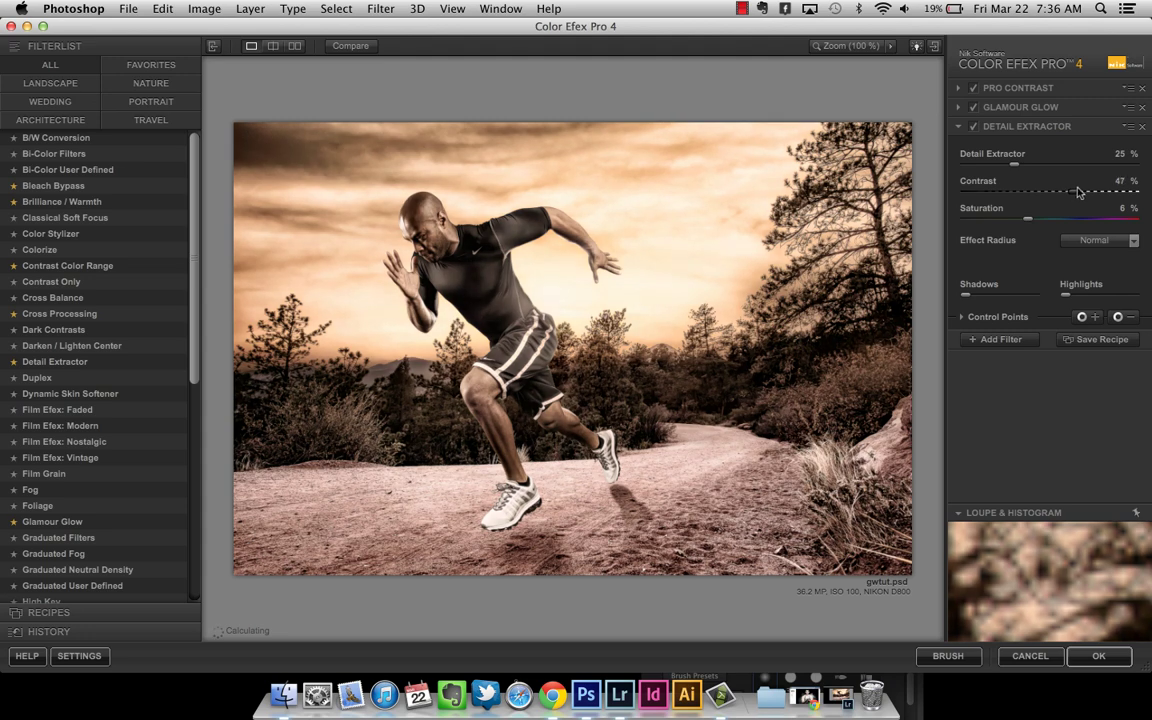
{"action": "left_click_drag", "start_coordinate": [1077, 192], "coordinate": [1081, 192]}
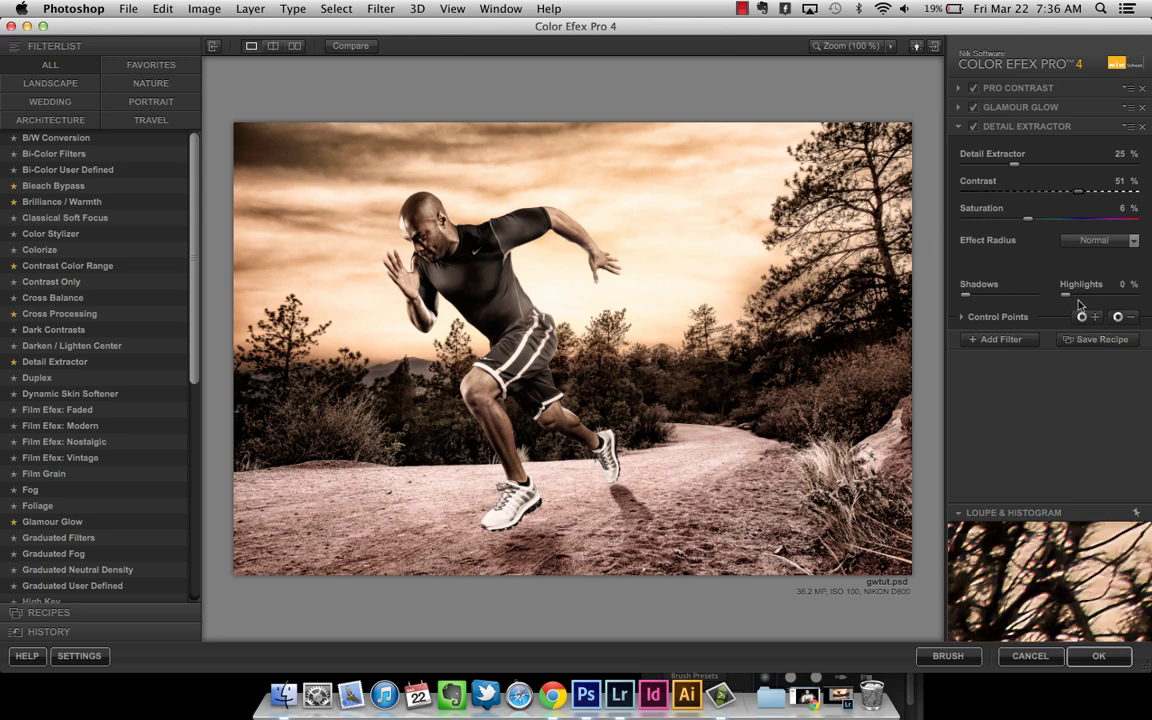
- Place negative Detail Extractor control points across the sky on both sides of the runner and compare the filter on and off
{"action": "left_click", "coordinate": [1130, 319]}
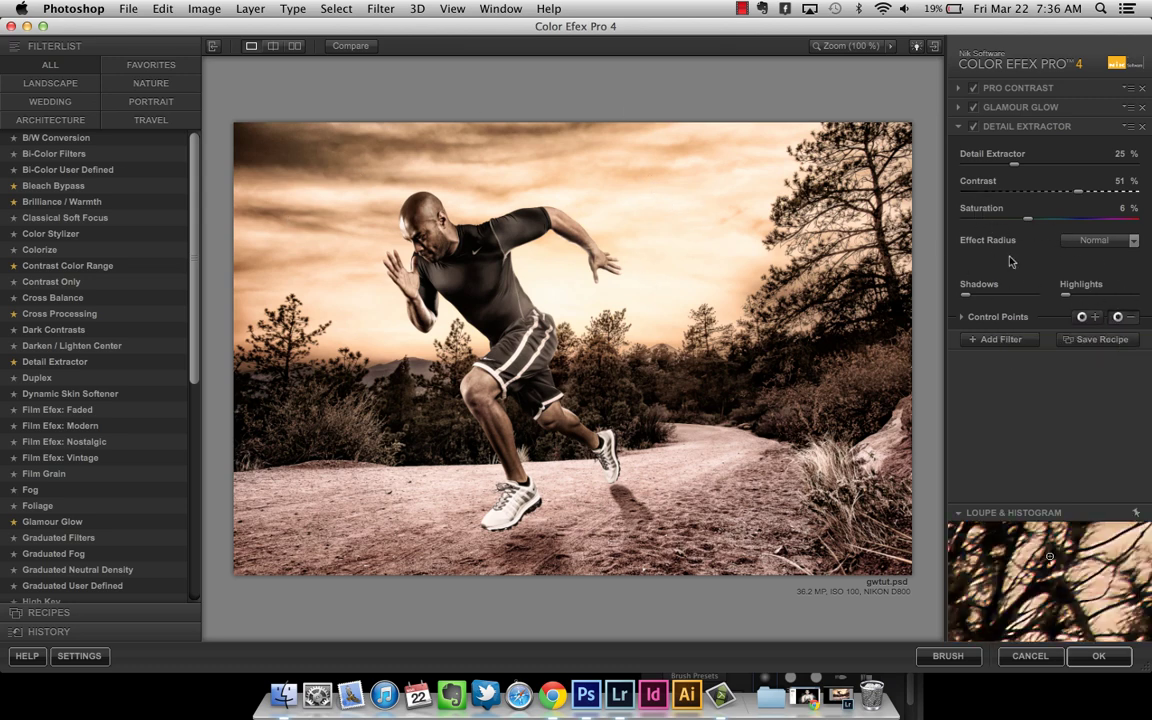
{"action": "left_click", "coordinate": [277, 159]}
{"action": "mouse_move", "coordinate": [317, 159]}
{"action": "left_mouse_down"}
{"action": "mouse_move", "coordinate": [329, 165]}
{"action": "mouse_move", "coordinate": [321, 160]}
{"action": "left_mouse_up"}
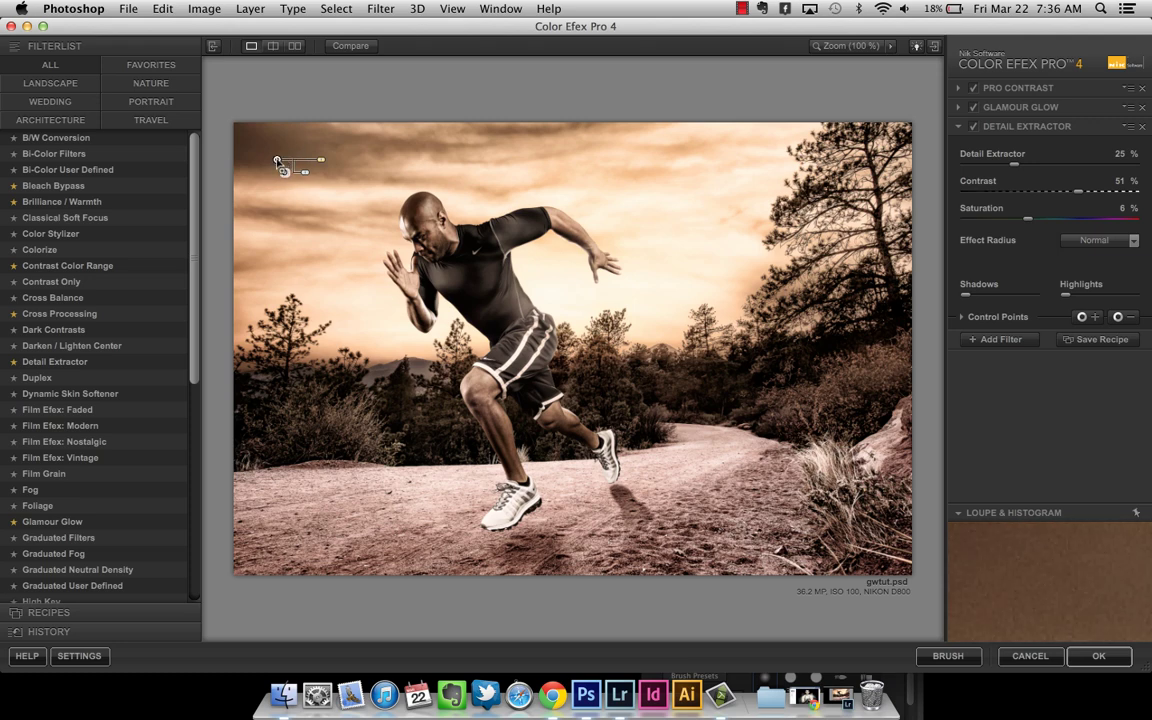
{"action": "left_click_drag", "start_coordinate": [277, 160], "coordinate": [291, 219]}
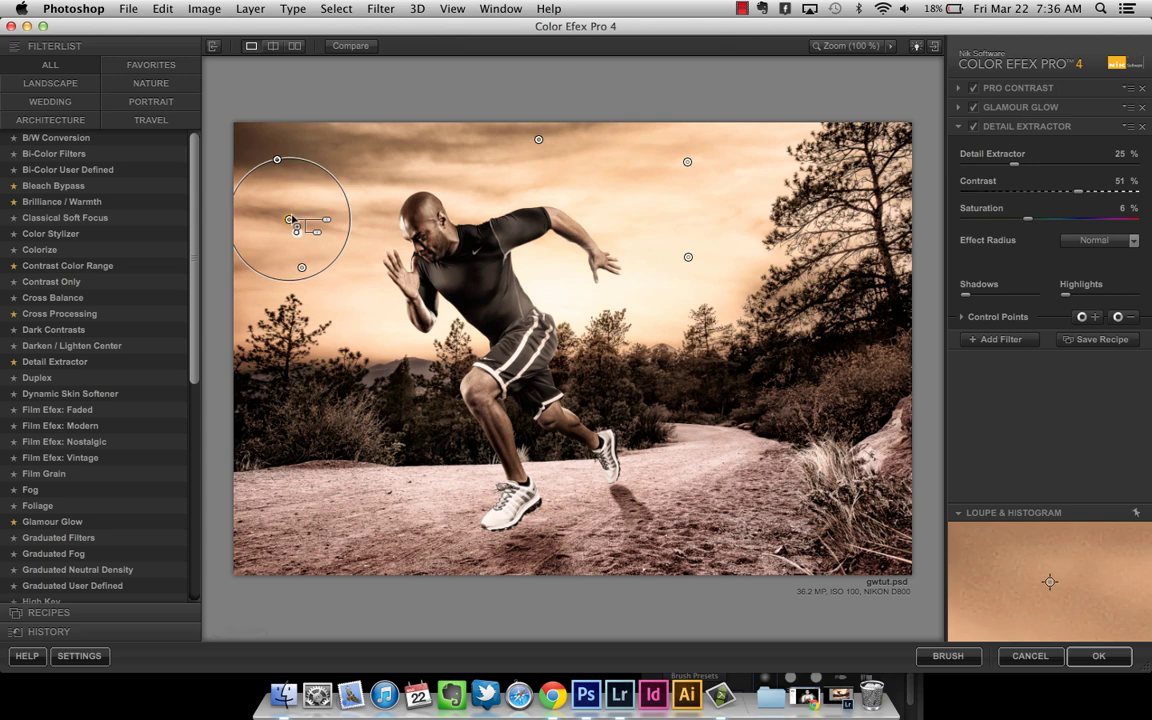
{"action": "left_click", "coordinate": [974, 127]}
{"action": "left_click", "coordinate": [974, 127]}
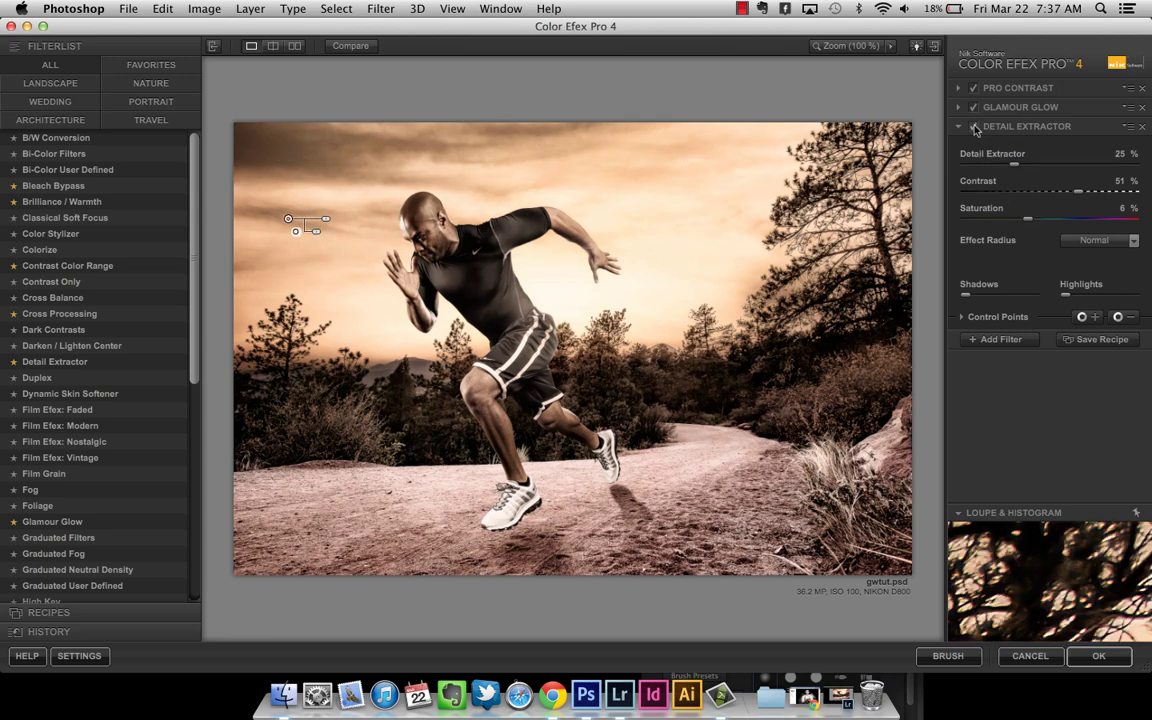
- Copy a negative control point to the sky above the runner's head and recheck Detail Extractor on and off
{"action": "left_click_drag", "start_coordinate": [291, 222], "coordinate": [433, 151]}
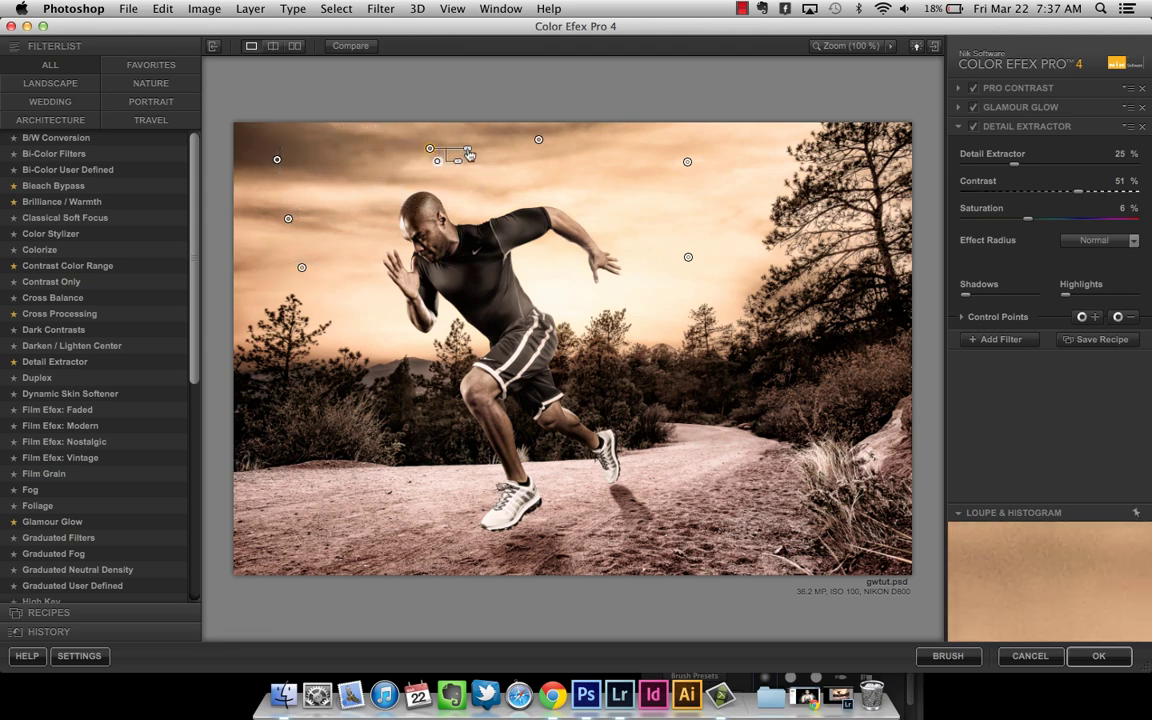
{"action": "left_click", "coordinate": [975, 127]}
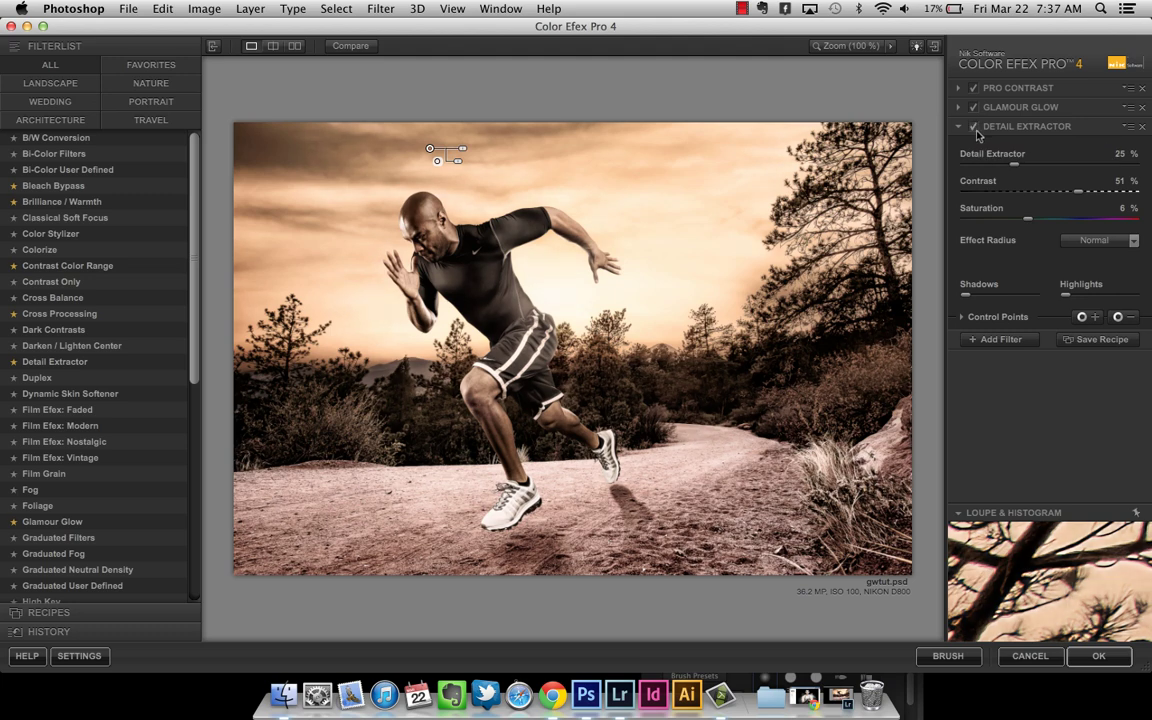
{"action": "left_click", "coordinate": [974, 128]}
{"action": "left_click", "coordinate": [973, 128]}
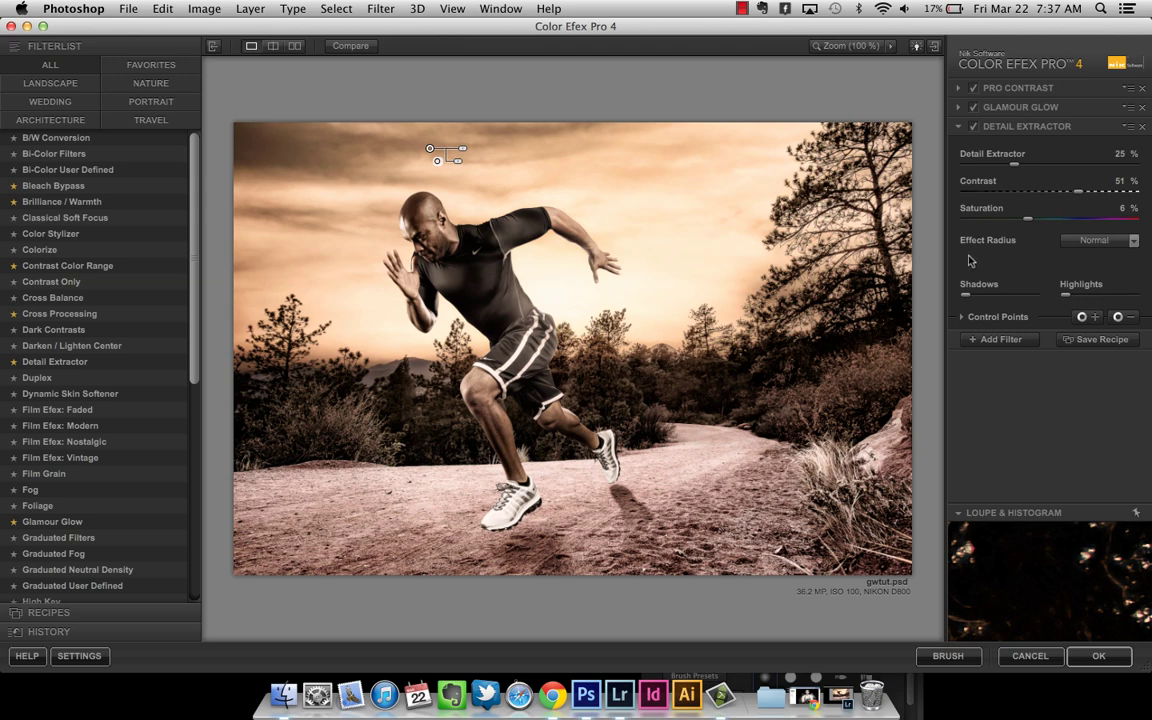
- Add a Brilliance / Warmth filter with Warmth 14% and Perceptual Saturation 5%
{"action": "left_click", "coordinate": [1000, 340]}
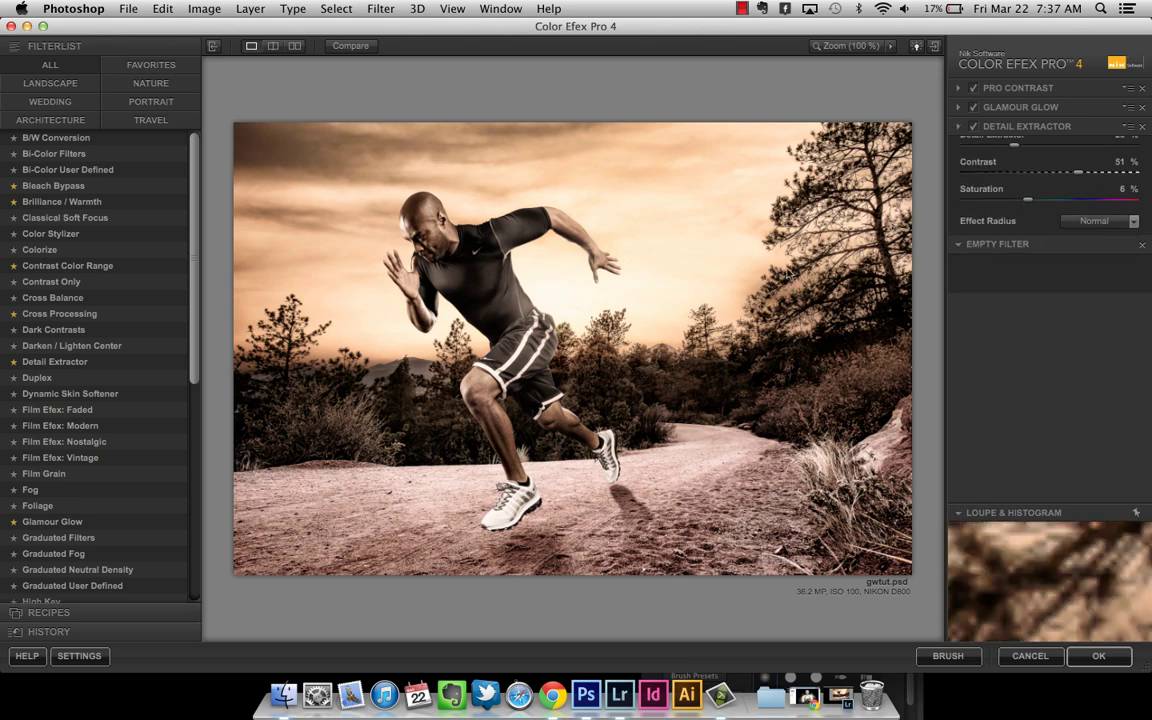
{"action": "left_click", "coordinate": [90, 204]}
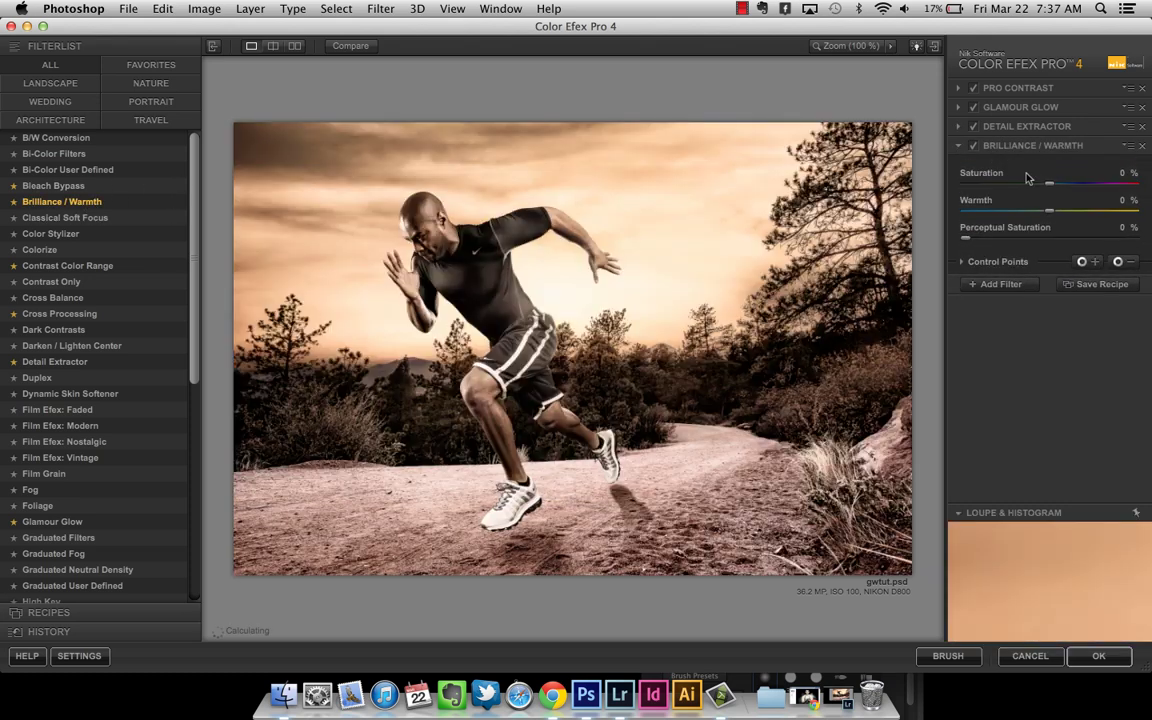
{"action": "left_click_drag", "start_coordinate": [1053, 215], "coordinate": [1064, 215]}
{"action": "left_click_drag", "start_coordinate": [973, 241], "coordinate": [982, 241]}
- Compare the image with and without Brilliance / Warmth, and compare the full filter stack against the original image
{"action": "left_click", "coordinate": [974, 146]}
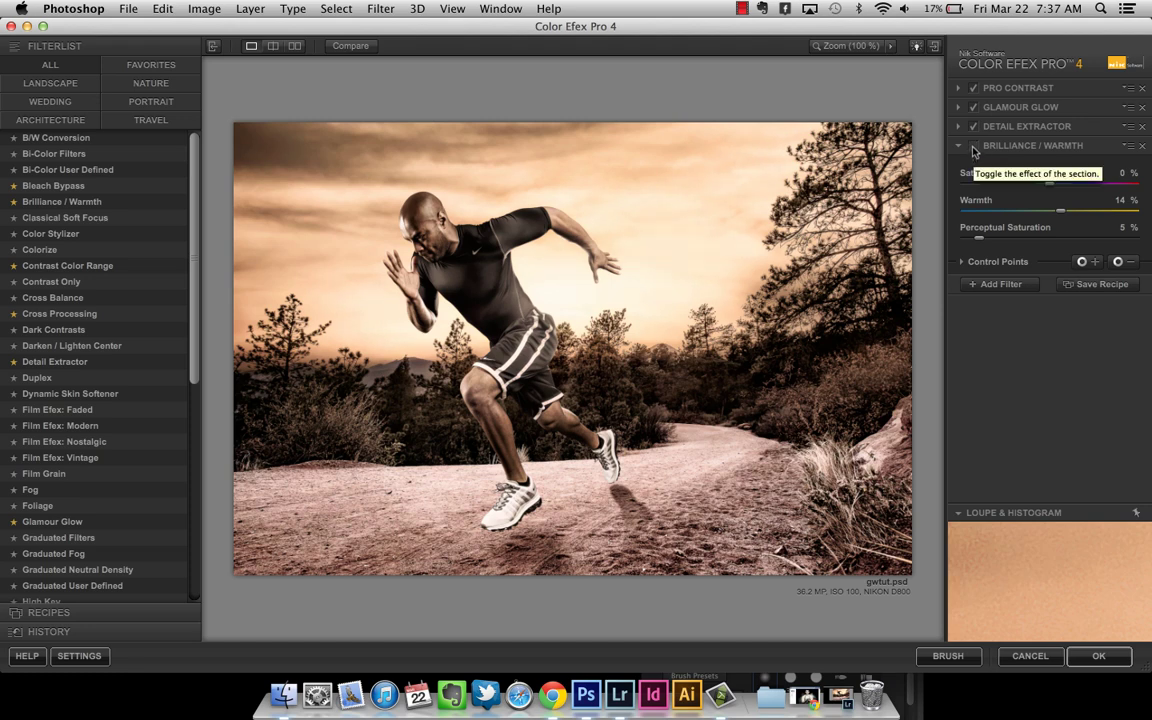
{"action": "left_click", "coordinate": [975, 149]}
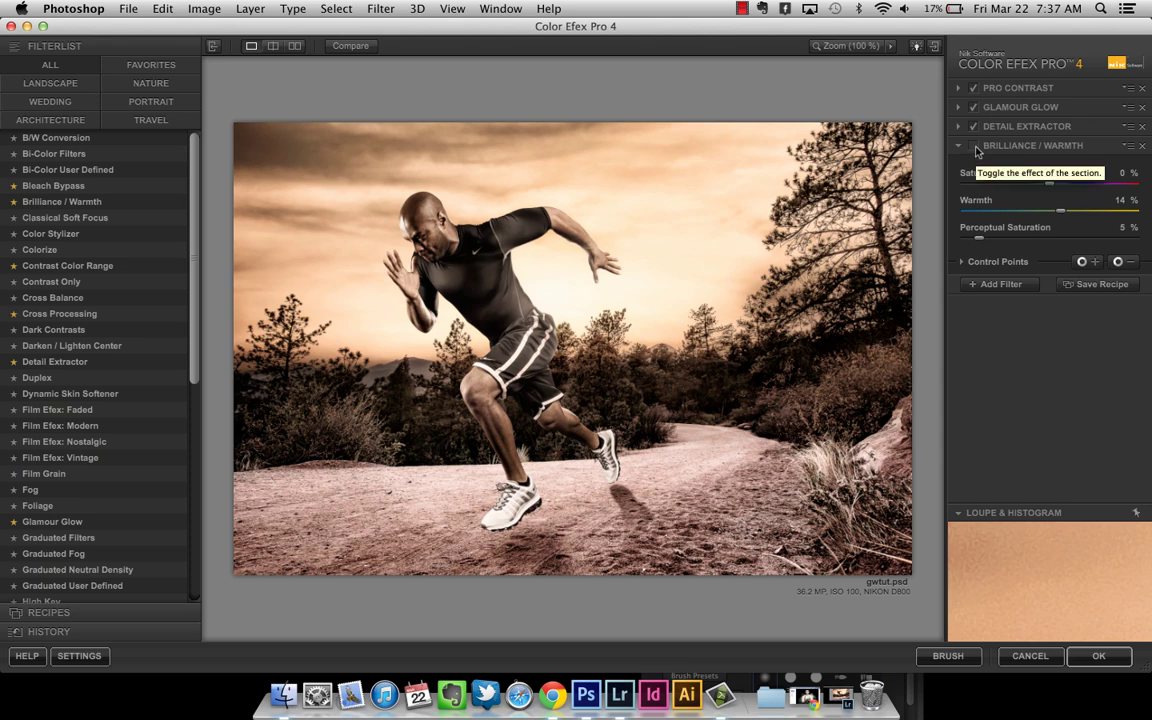
{"action": "left_click", "coordinate": [975, 147]}
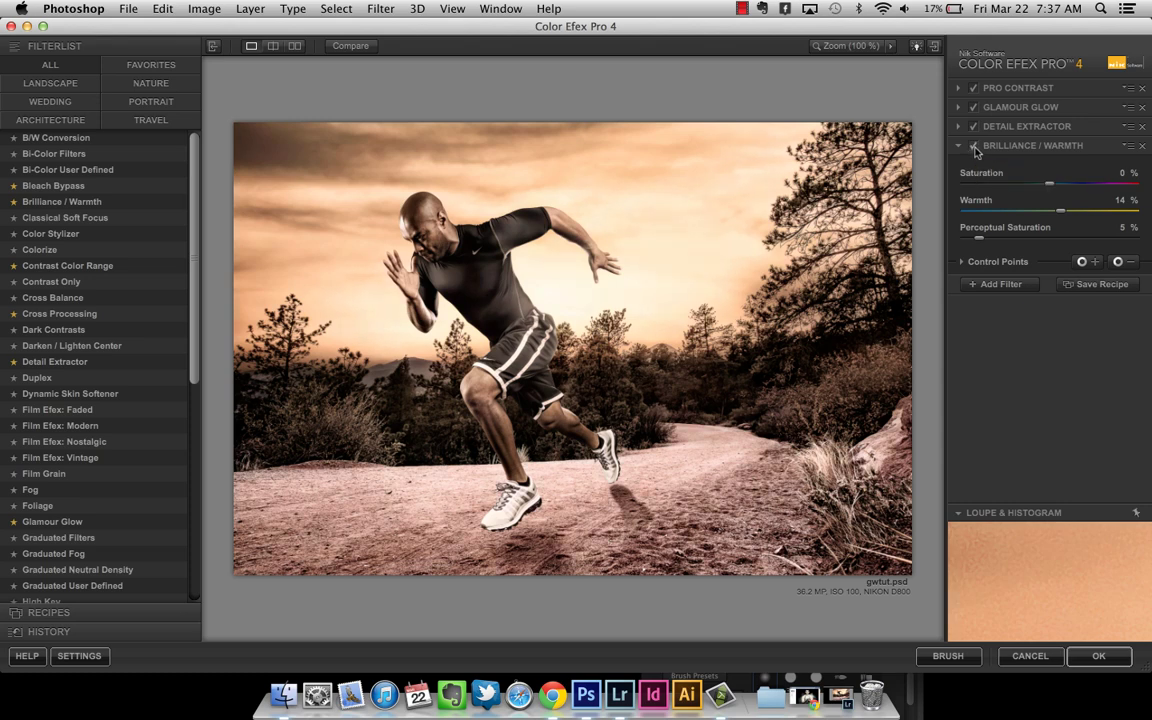
{"action": "left_click", "coordinate": [365, 50]}
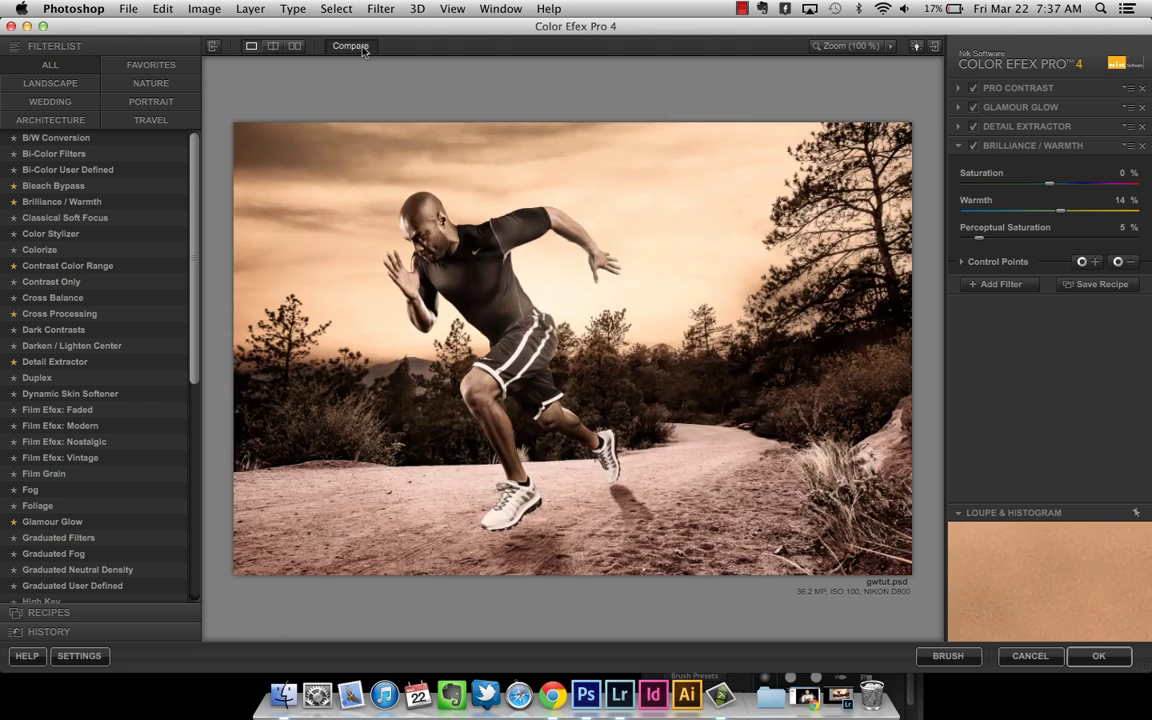
{"action": "left_click", "coordinate": [361, 48]}
{"action": "left_click", "coordinate": [360, 50]}
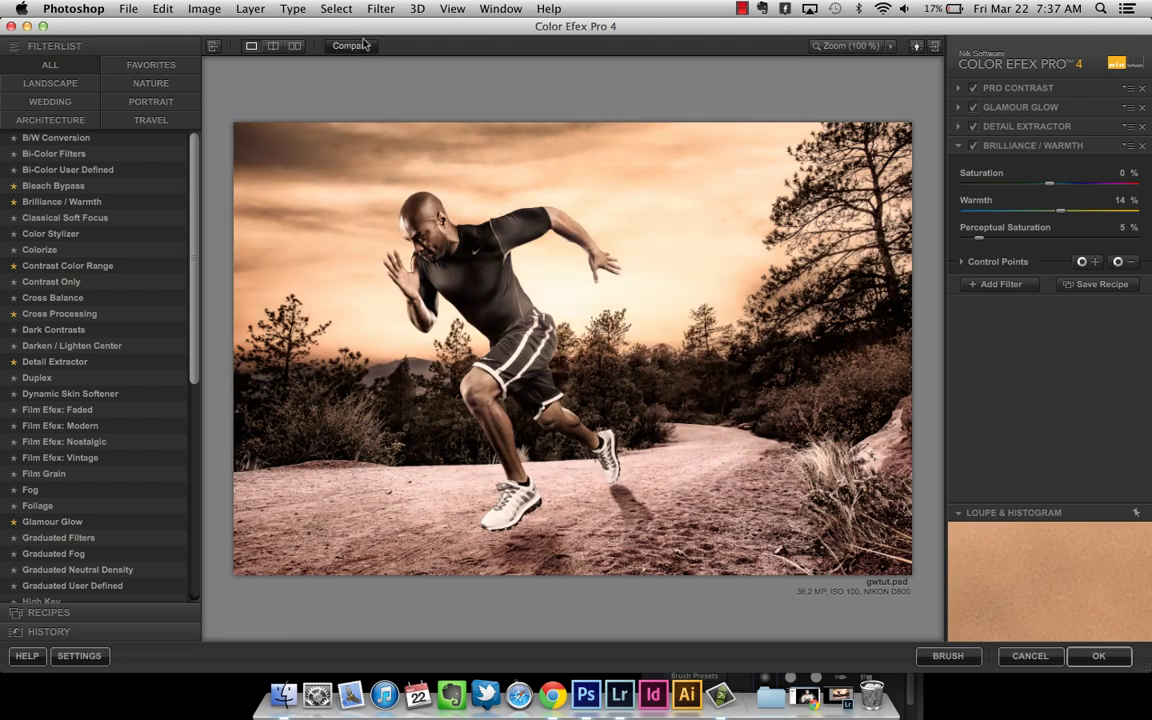
{"action": "left_click", "coordinate": [360, 48]}
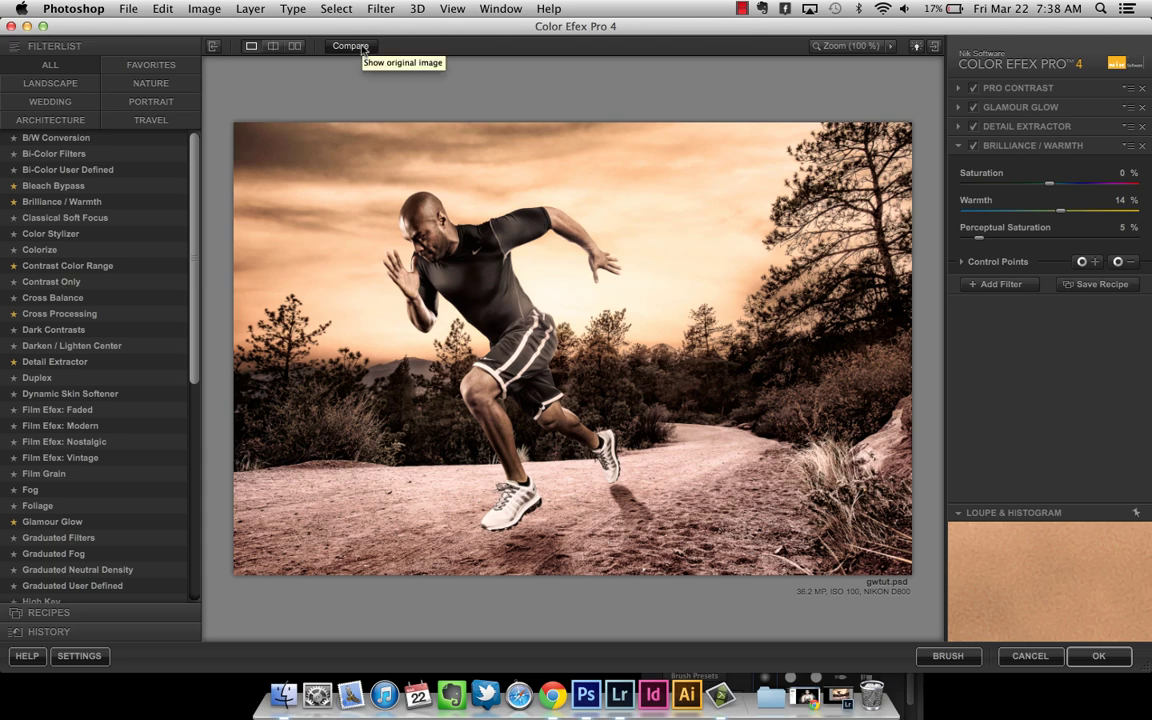
{"action": "left_click", "coordinate": [356, 48]}
{"action": "left_click_drag", "start_coordinate": [356, 48], "coordinate": [356, 55]}
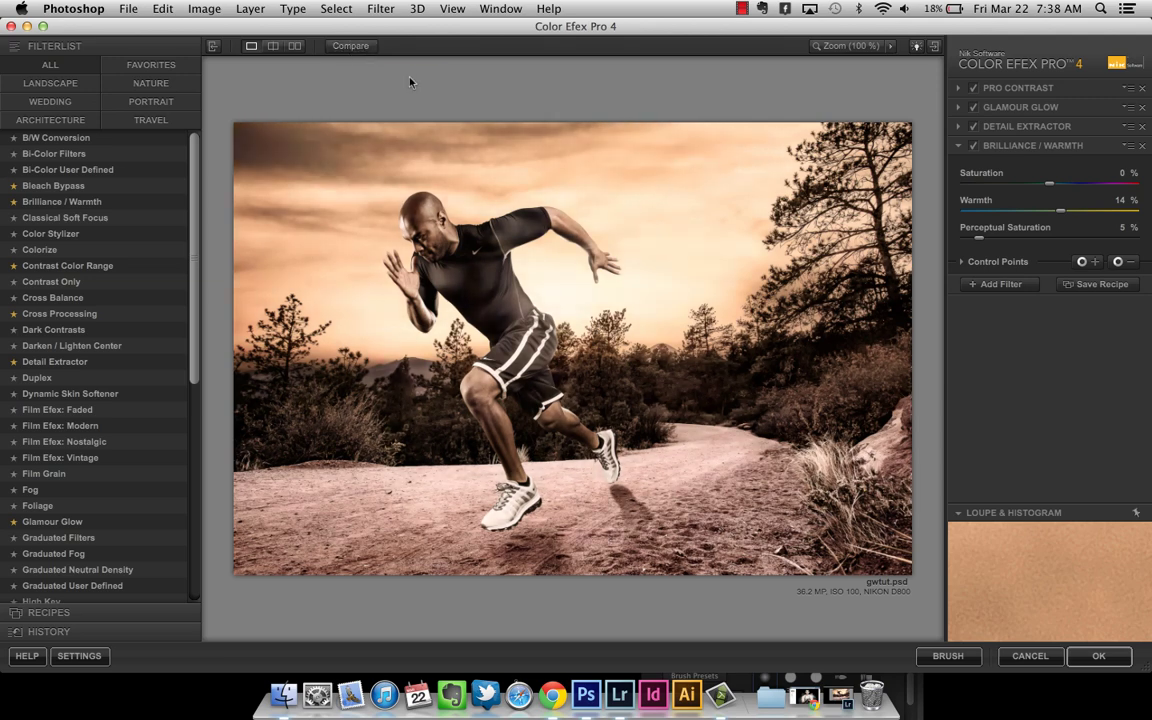
- Apply the Color Efex Pro 4 filter stack to the Photoshop document and move the Nik palette clear of the layers
{"action": "left_click", "coordinate": [1100, 655]}
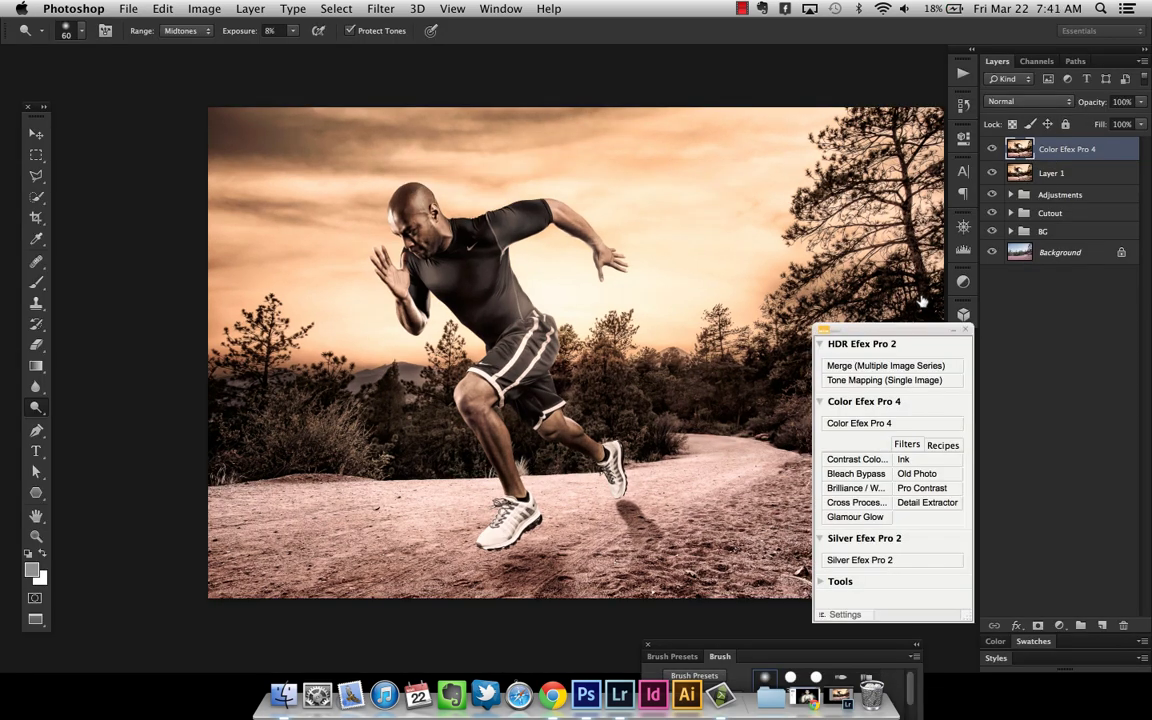
{"action": "left_click_drag", "start_coordinate": [902, 330], "coordinate": [948, 485]}
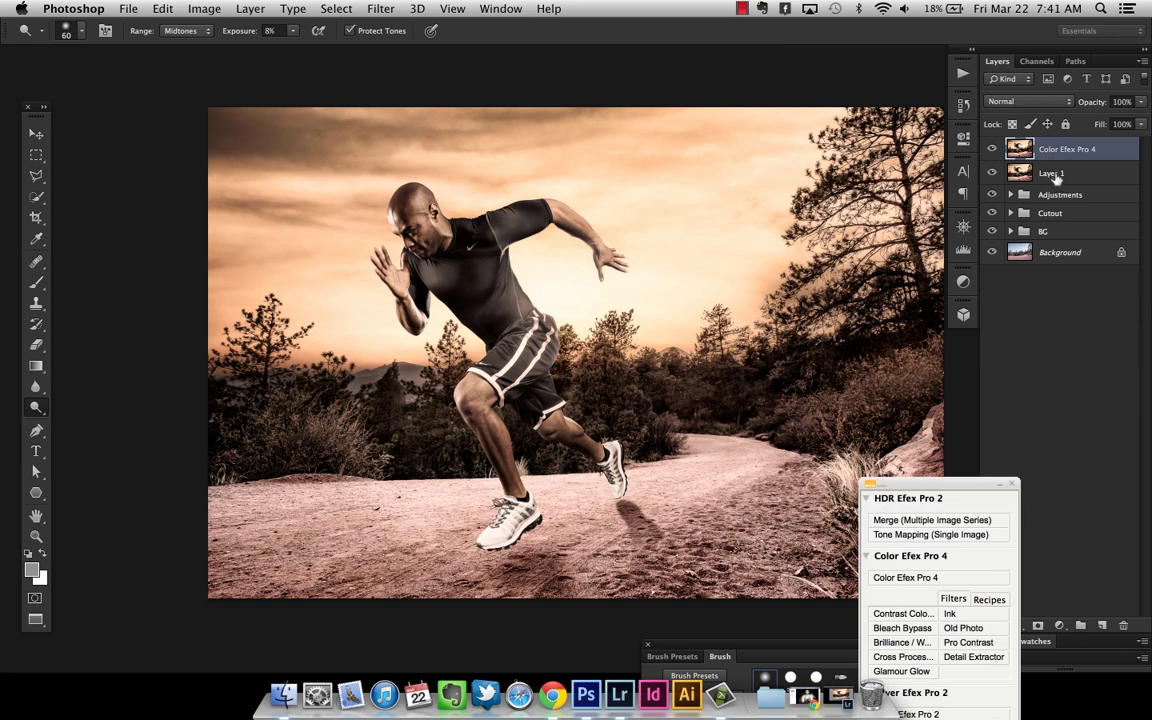
- Delete the stamped Layer 1, keep the Color Efex Pro 4 layer visible, and move the Nik palette lower
{"action": "left_click", "coordinate": [1062, 174]}
{"action": "left_click", "coordinate": [992, 149]}
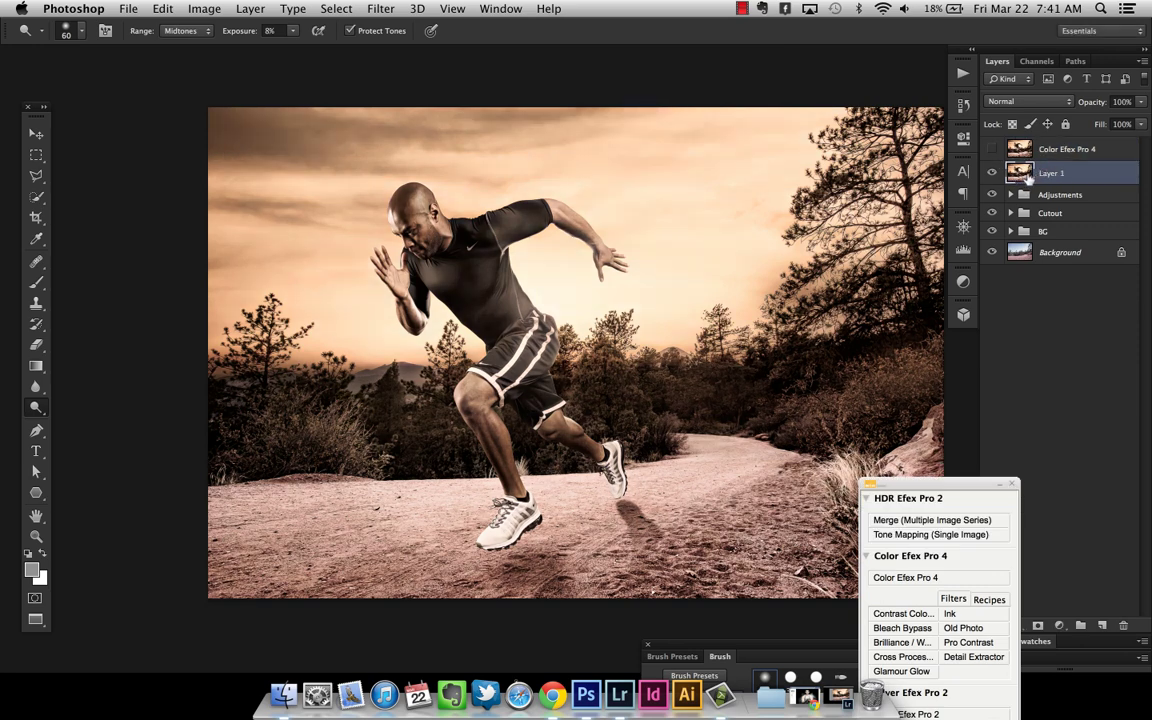
{"action": "left_click_drag", "start_coordinate": [1052, 172], "coordinate": [1124, 625]}
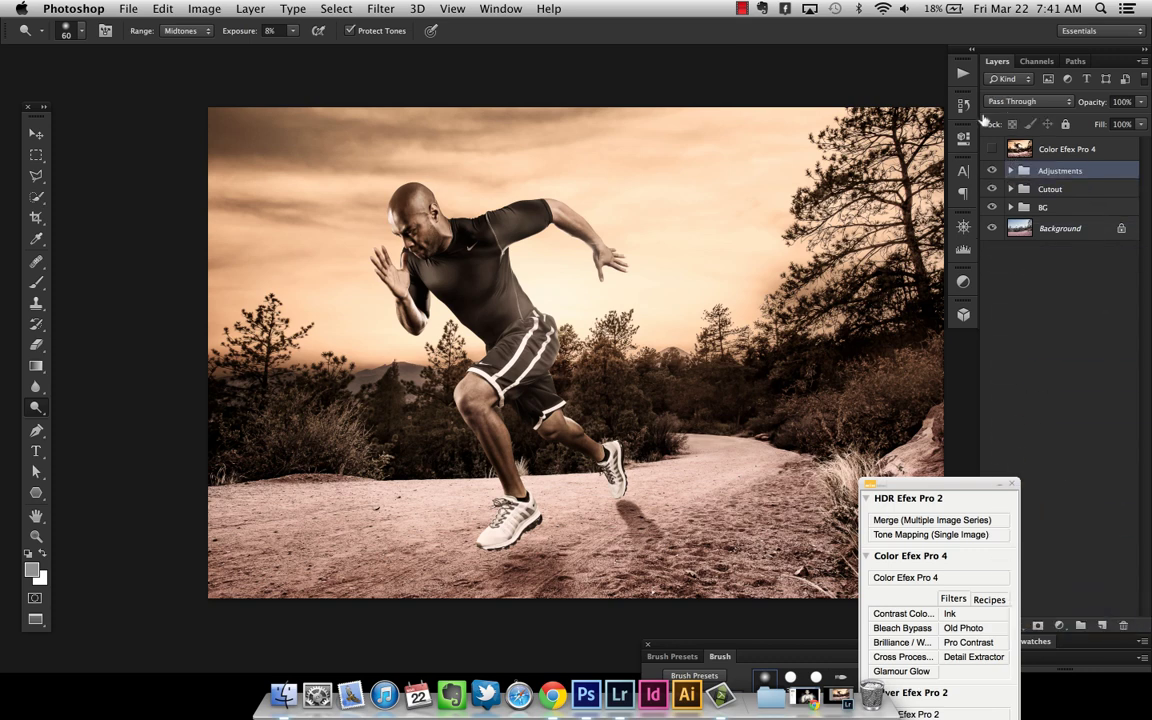
{"action": "left_click", "coordinate": [992, 150]}
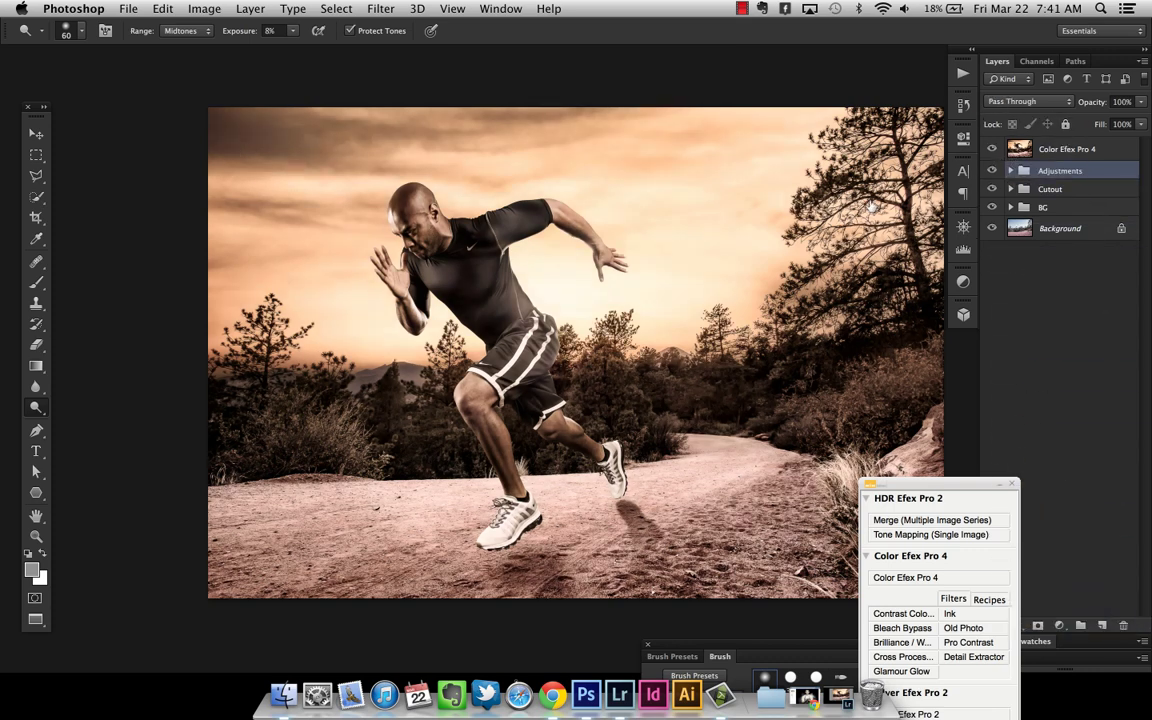
{"action": "left_click_drag", "start_coordinate": [912, 487], "coordinate": [965, 533]}
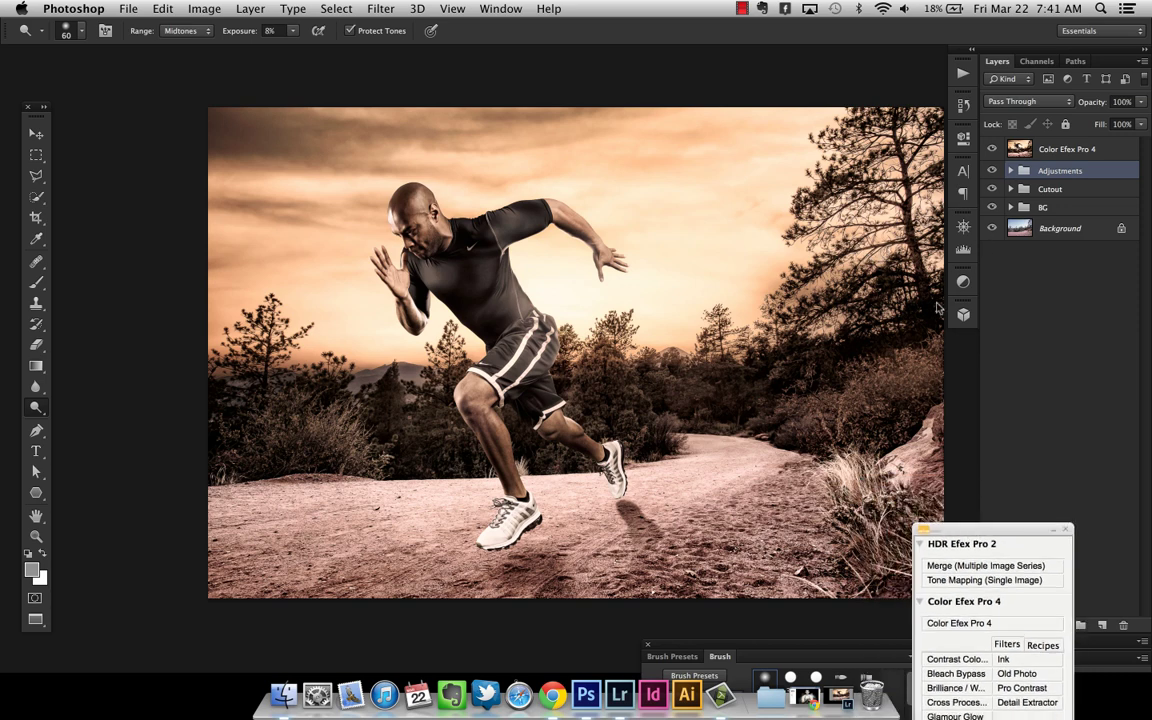
- Compare the runner image with and without the Color Efex Pro 4 layer at a closer zoom
{"action": "left_click", "coordinate": [992, 150]}
{"action": "left_click", "coordinate": [992, 150]}
{"action": "left_click", "coordinate": [427, 257]}
{"action": "left_click", "coordinate": [677, 257]}
{"action": "key", "text": "z"}
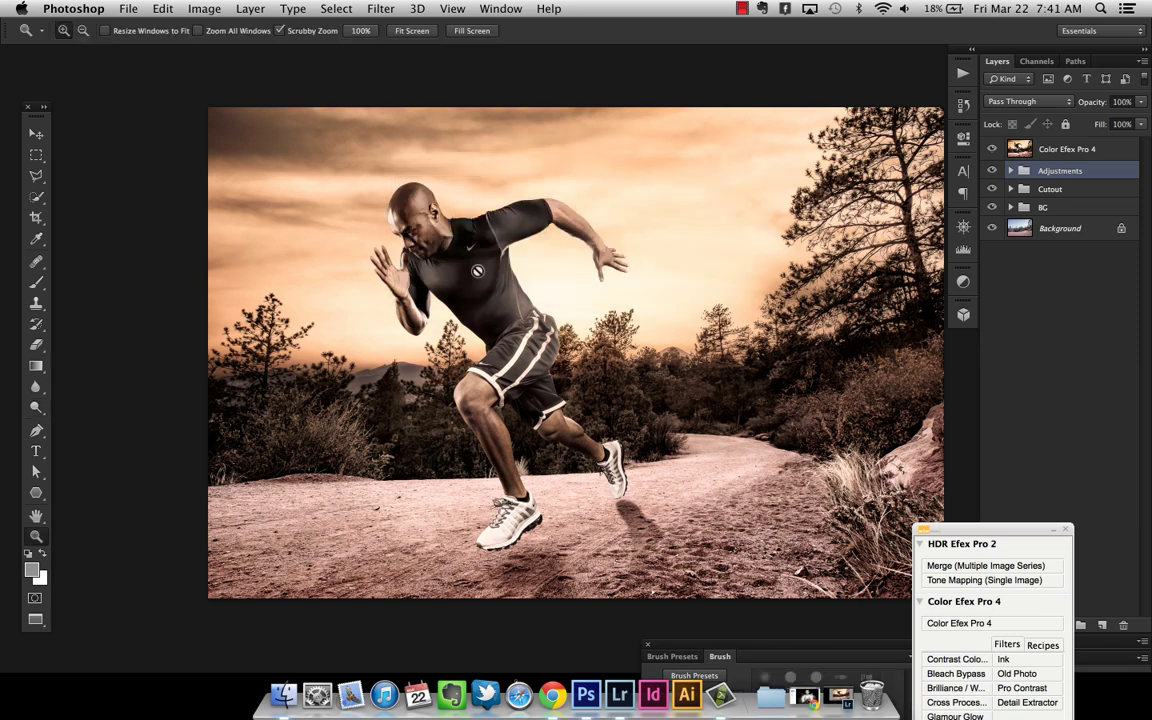
{"action": "left_click", "coordinate": [432, 242]}
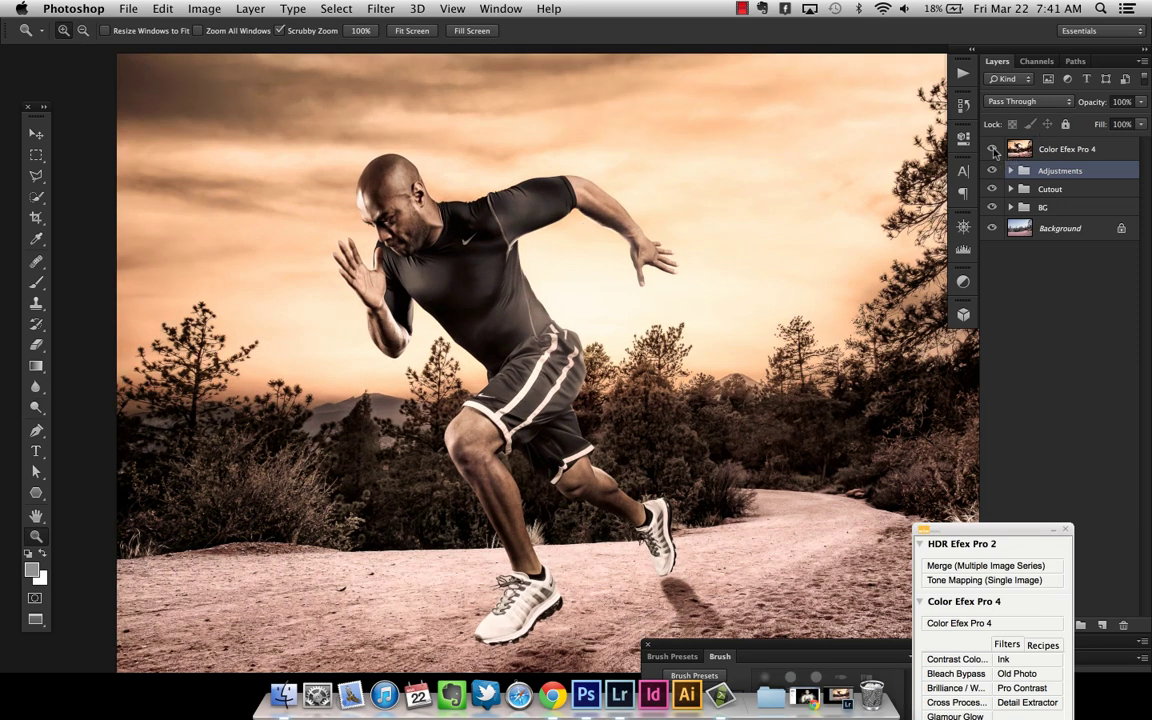
{"action": "left_click", "coordinate": [992, 149]}
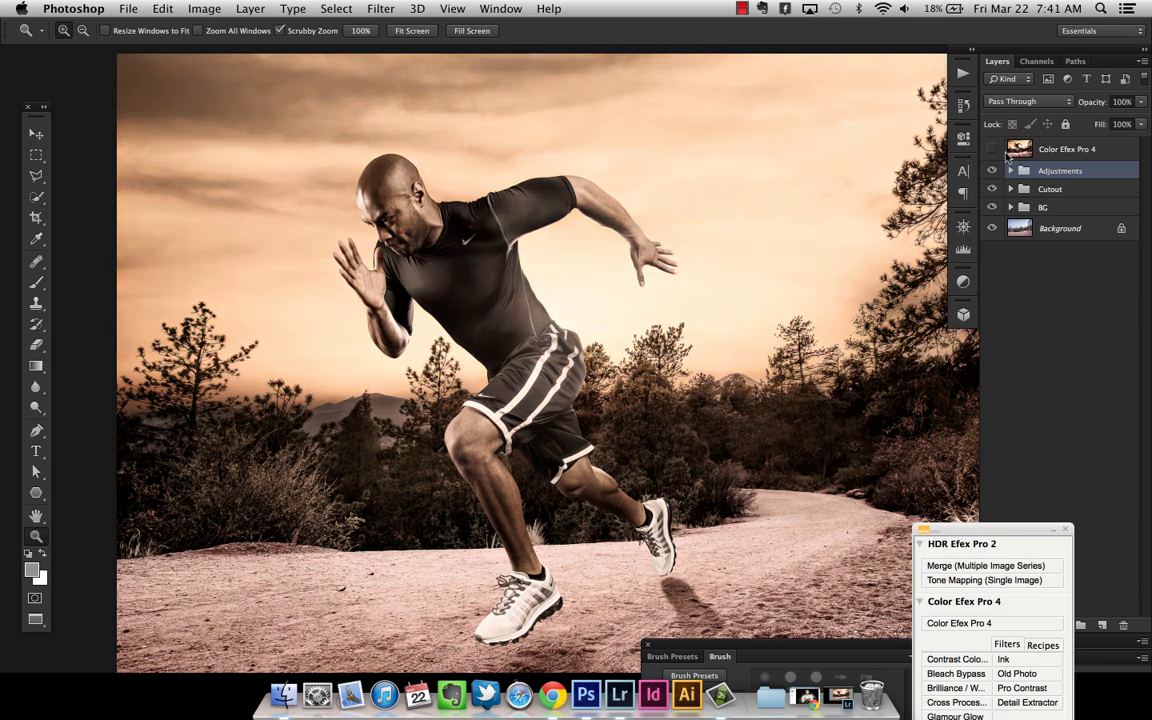
{"action": "left_click", "coordinate": [992, 149]}
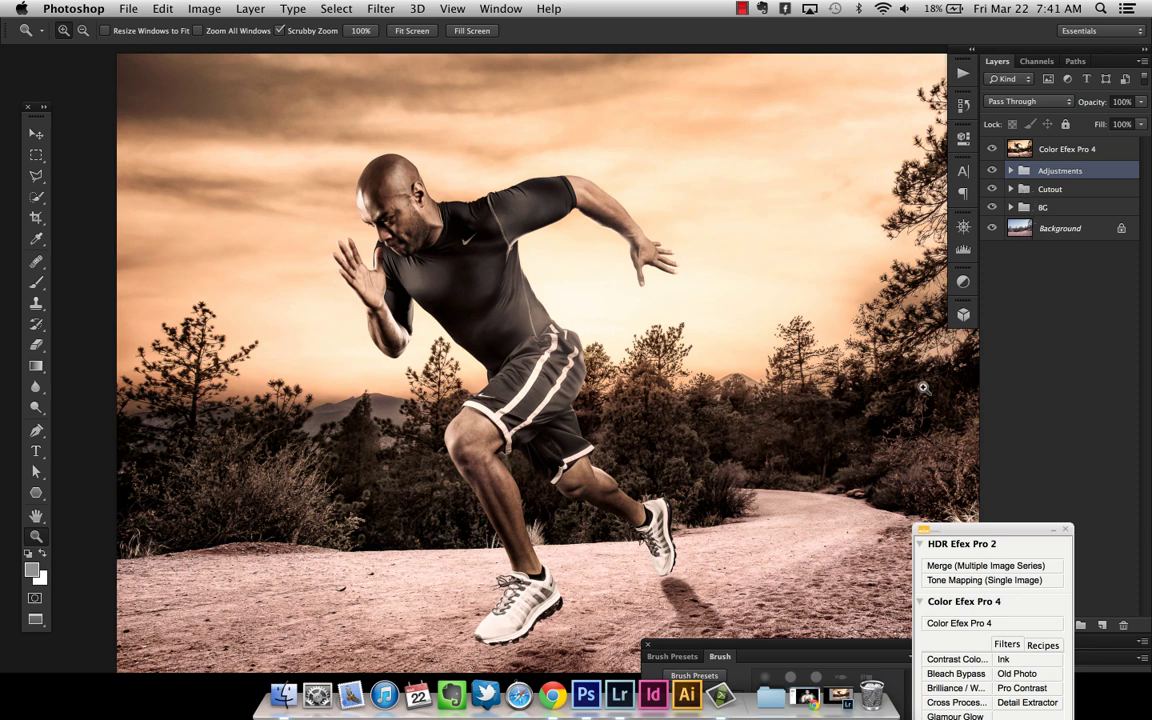
{"action": "left_click", "coordinate": [992, 149]}
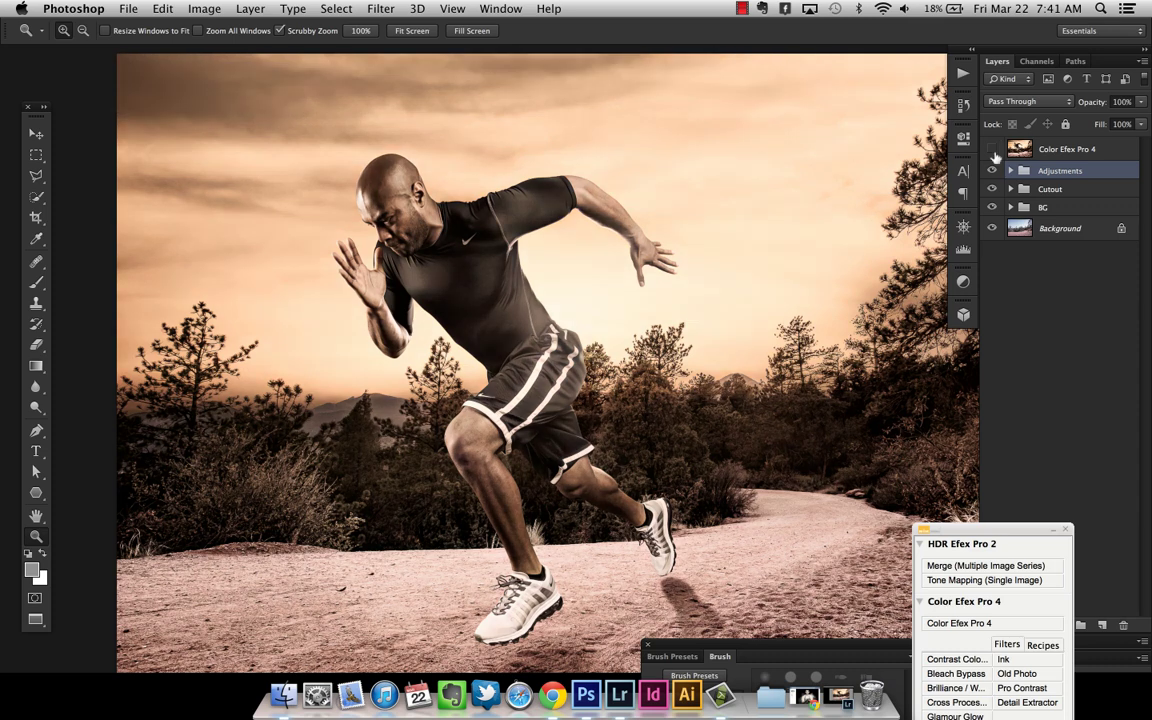
{"action": "left_click", "coordinate": [993, 149]}
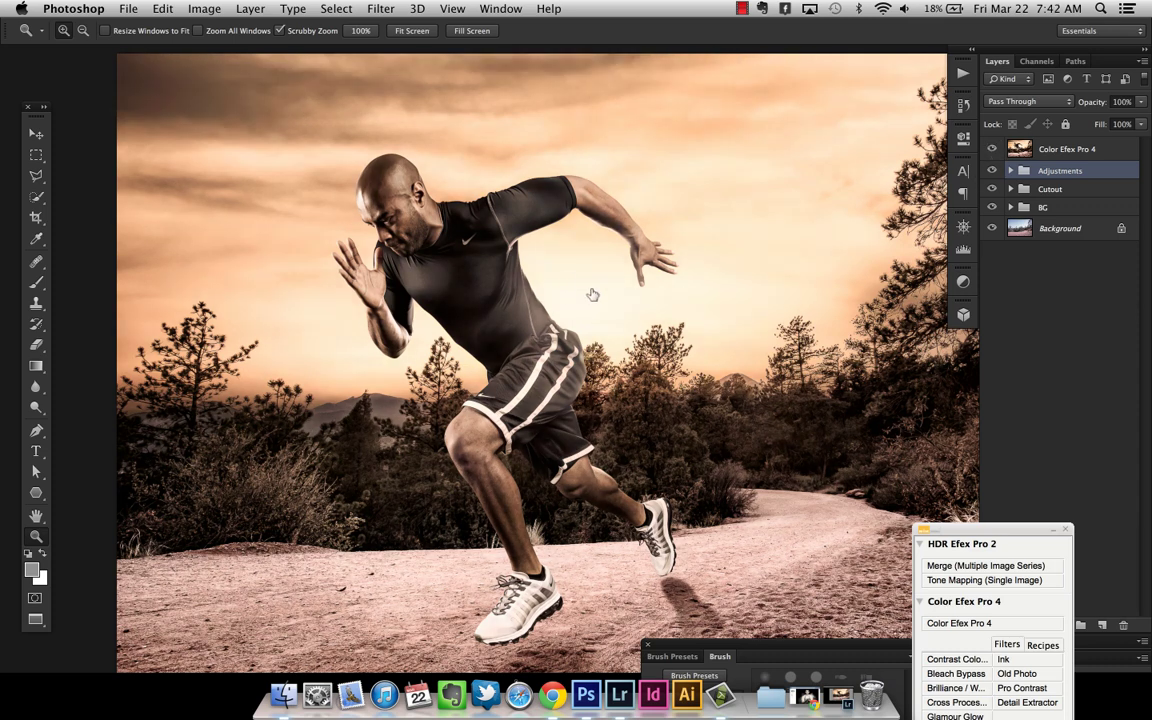
{"action": "left_click", "coordinate": [993, 149]}
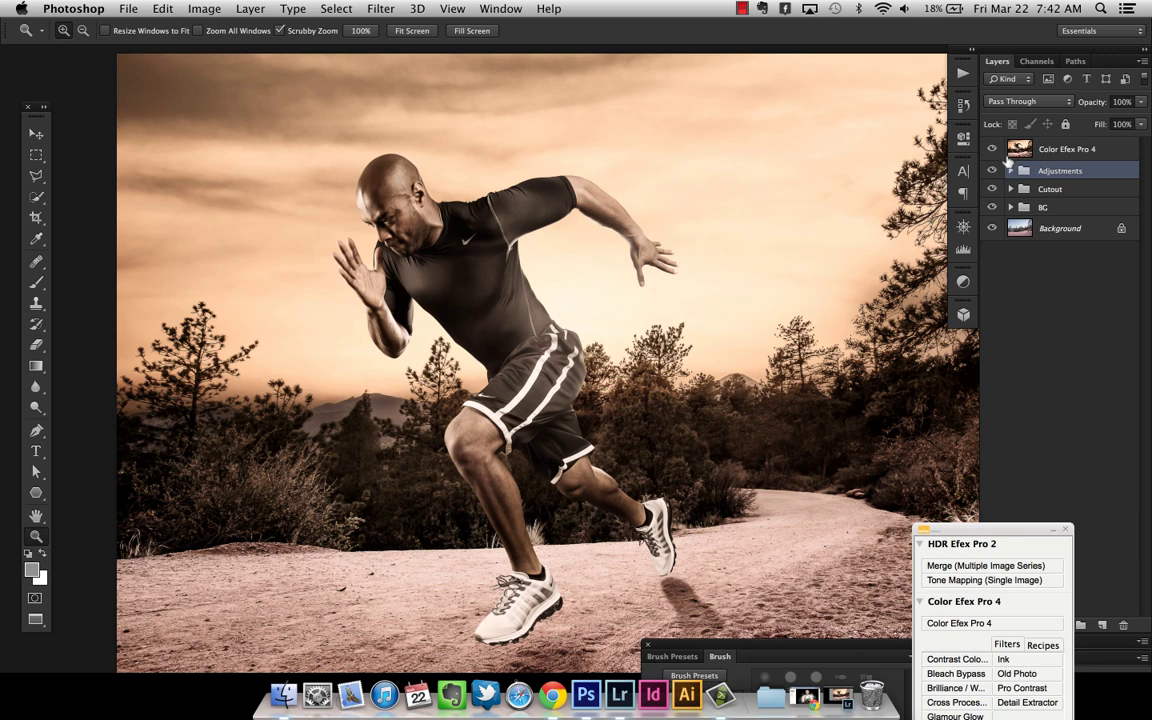
{"action": "left_click", "coordinate": [993, 149]}
- Stamp all visible layers into a new layer above Color Efex Pro 4 and name it Topaz
{"action": "left_click", "coordinate": [1040, 149]}
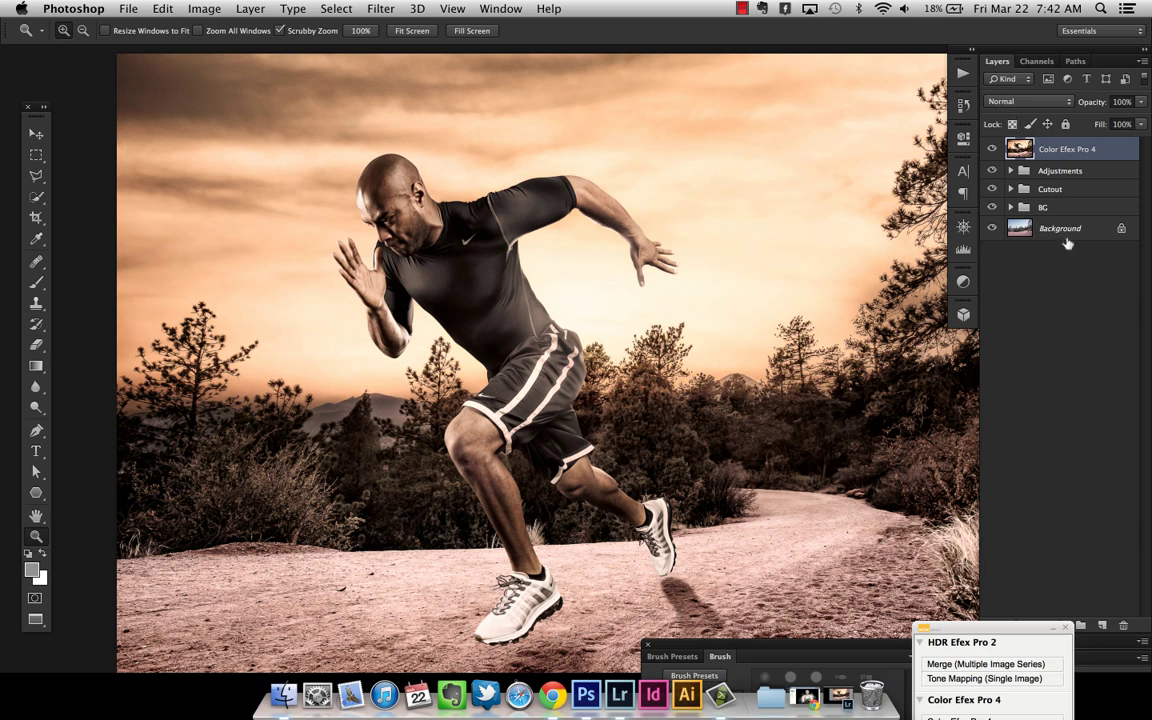
{"action": "key", "text": "super+h"}
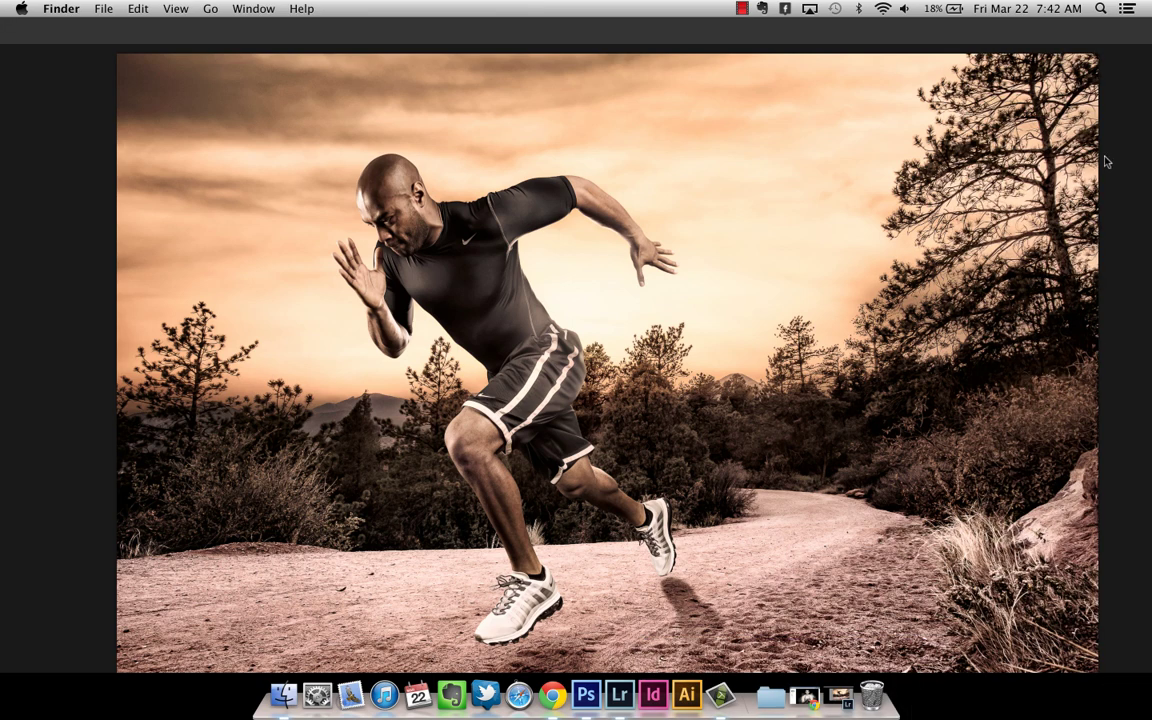
{"action": "key", "text": "super+Tab"}
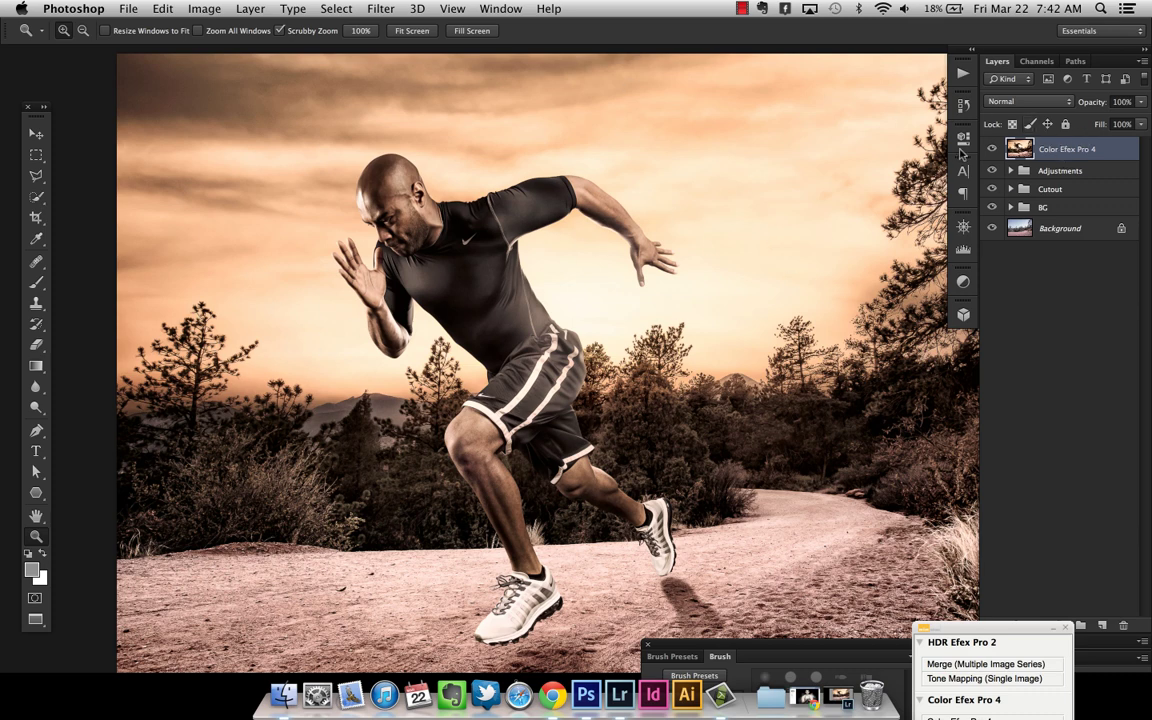
{"action": "key", "text": "alt"}
{"action": "key", "text": "super+shift+alt+n"}
{"action": "key", "text": "super+shift+alt+e"}
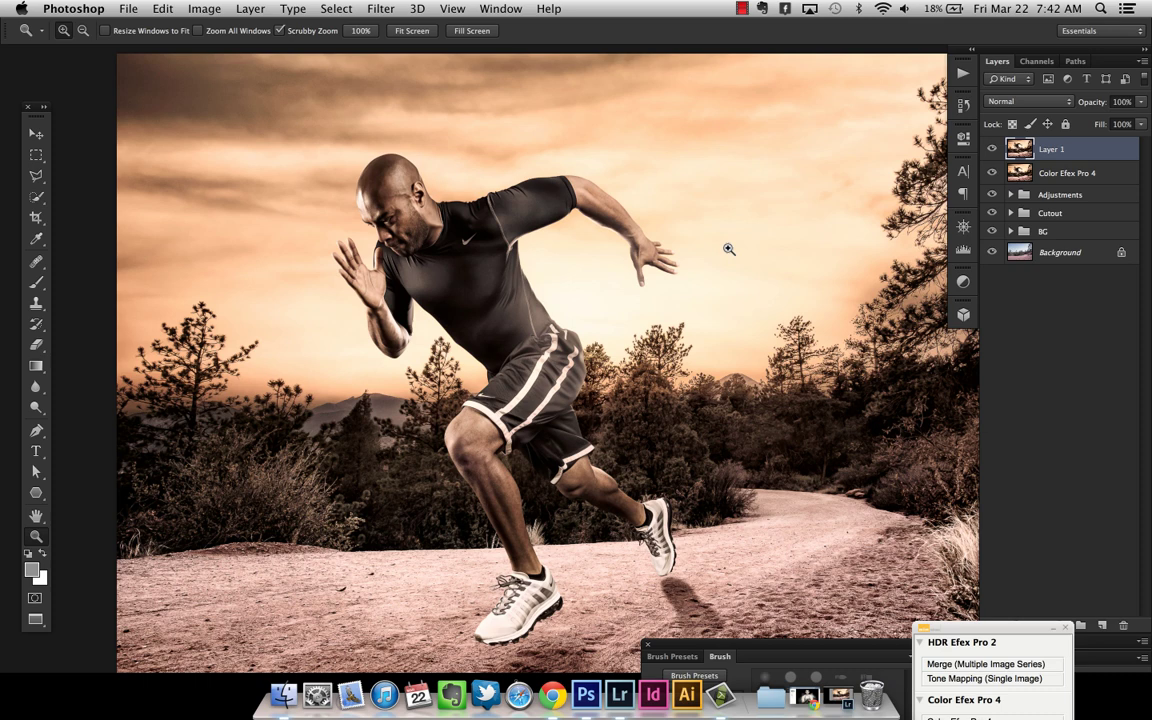
{"action": "double_click", "coordinate": [1052, 148]}
{"action": "type", "text": "Topaz"}
{"action": "key", "text": "Return"}
- Open the Topaz layer in the Topaz Adjust 5 filter from Topaz Labs
{"action": "left_click", "coordinate": [383, 9]}
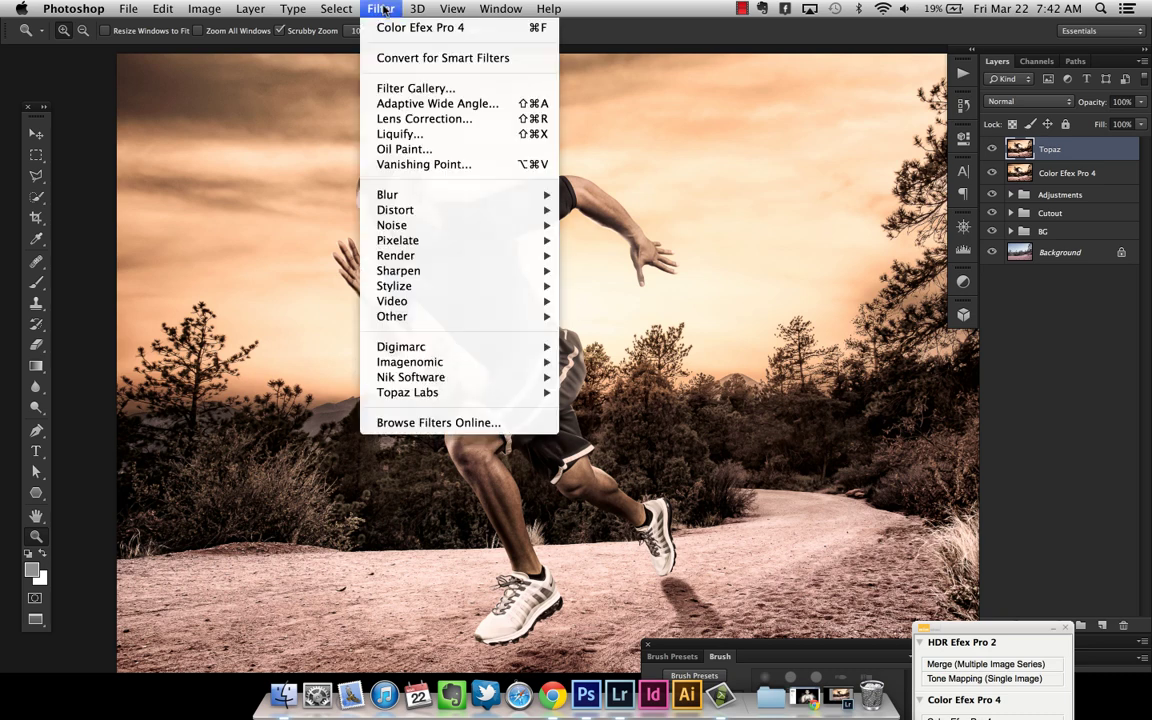
{"action": "left_click", "coordinate": [385, 10]}
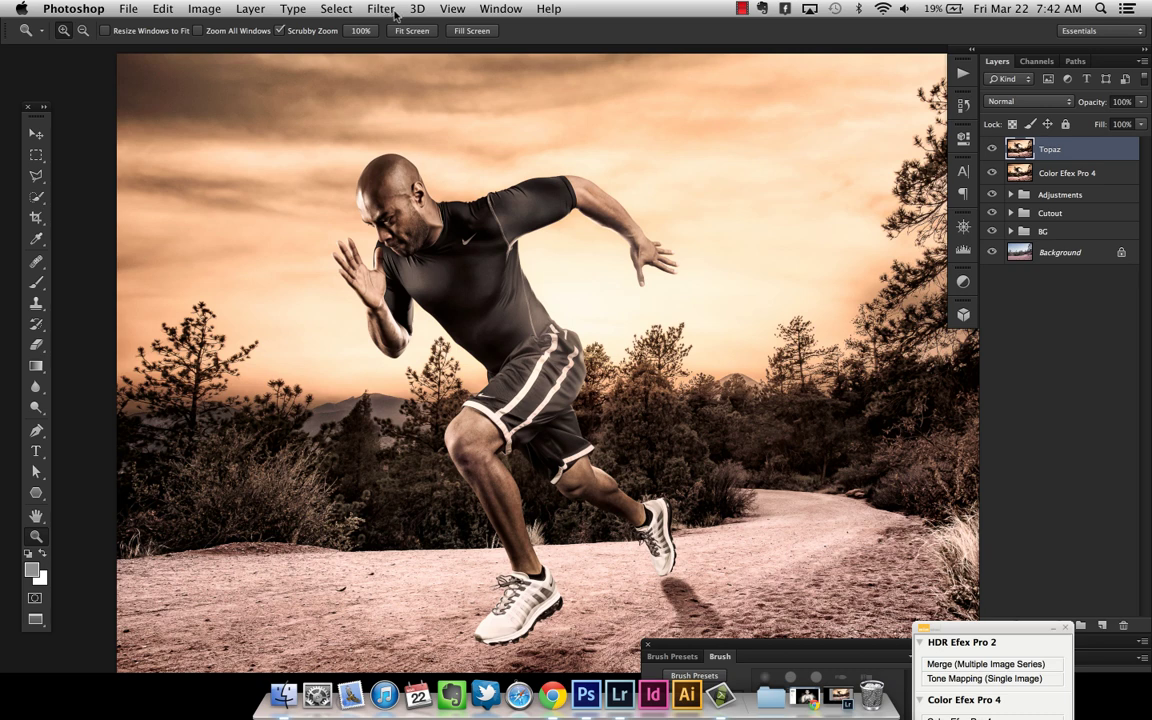
{"action": "left_click", "coordinate": [393, 10]}
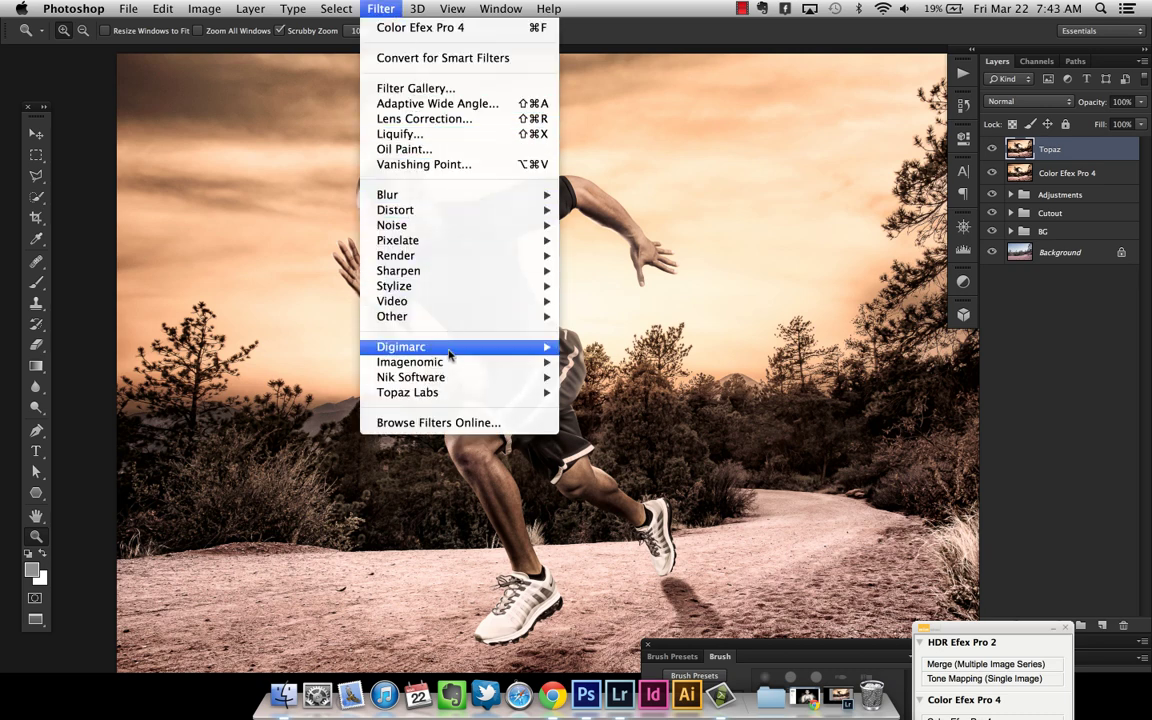
{"action": "left_click", "coordinate": [362, 9]}
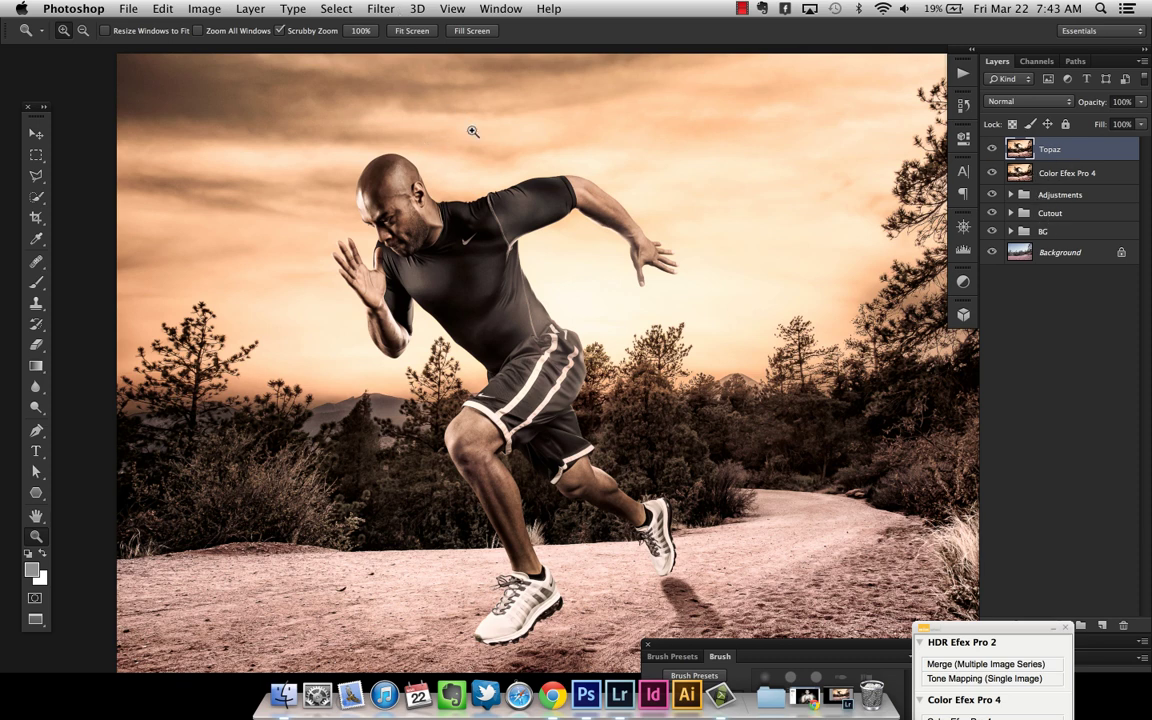
{"action": "left_click", "coordinate": [381, 11]}
{"action": "left_click", "coordinate": [381, 10]}
{"action": "left_click", "coordinate": [381, 10]}
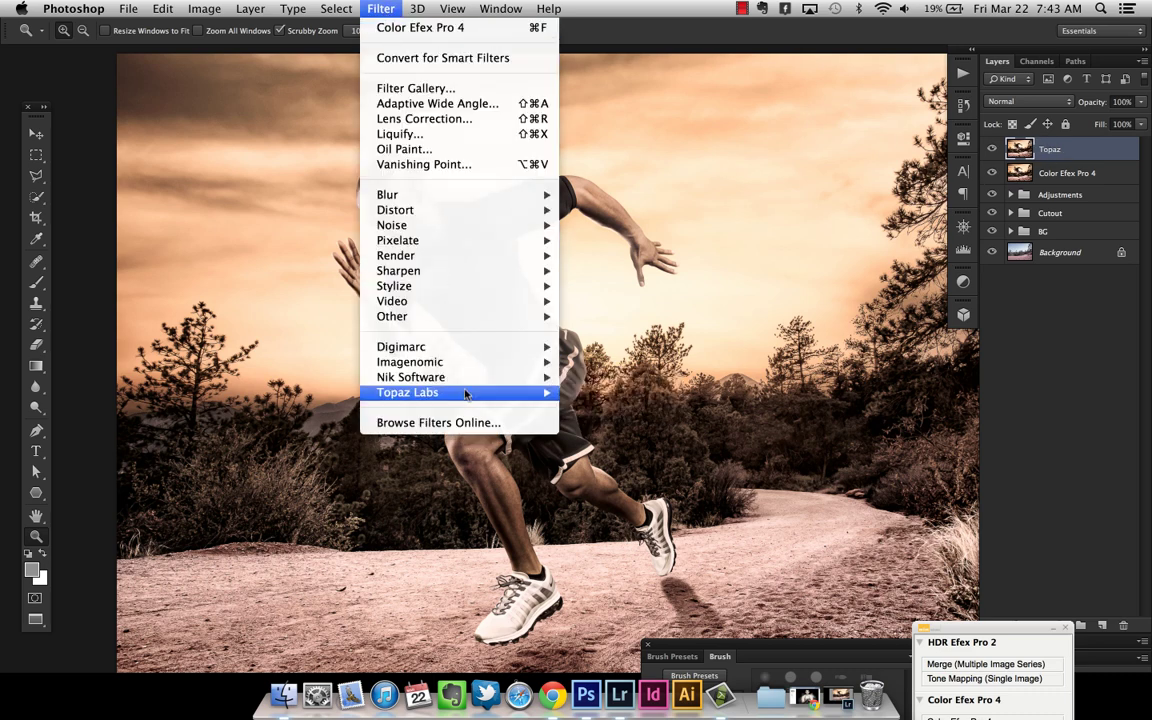
{"action": "mouse_move", "coordinate": [430, 392]}
{"action": "left_click", "coordinate": [620, 392]}
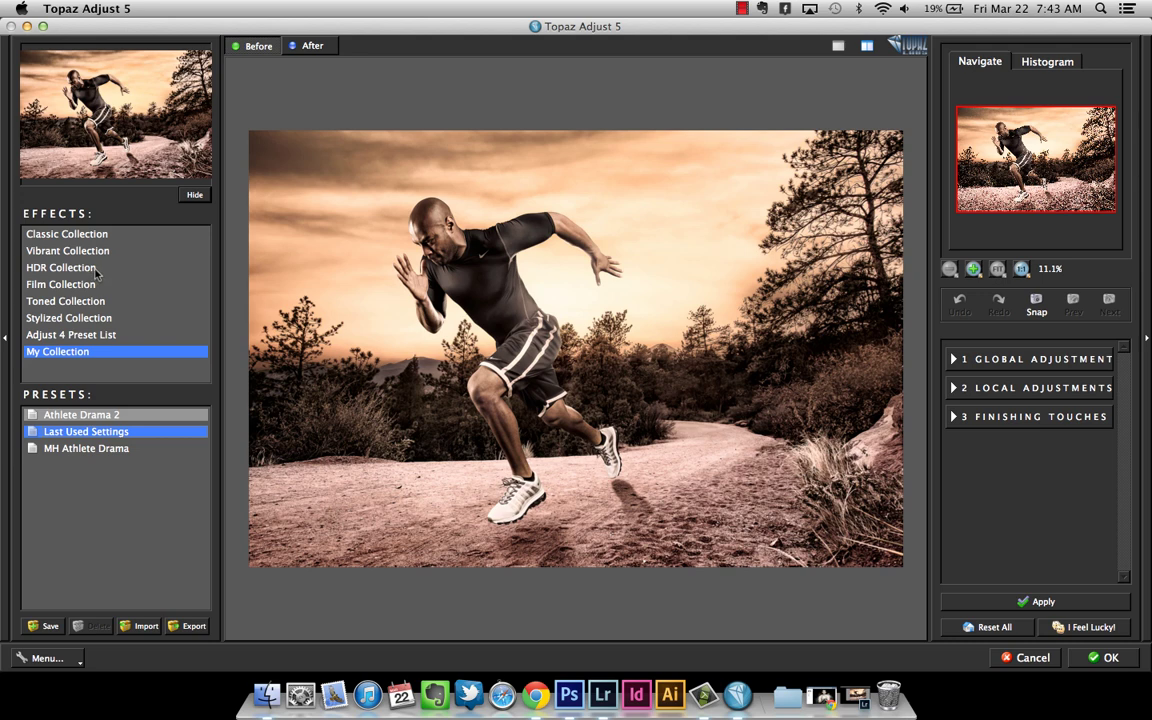
- Apply the Athlete Drama 2 preset from My Collection to the Topaz layer and return to Photoshop
{"action": "left_click", "coordinate": [1014, 361]}
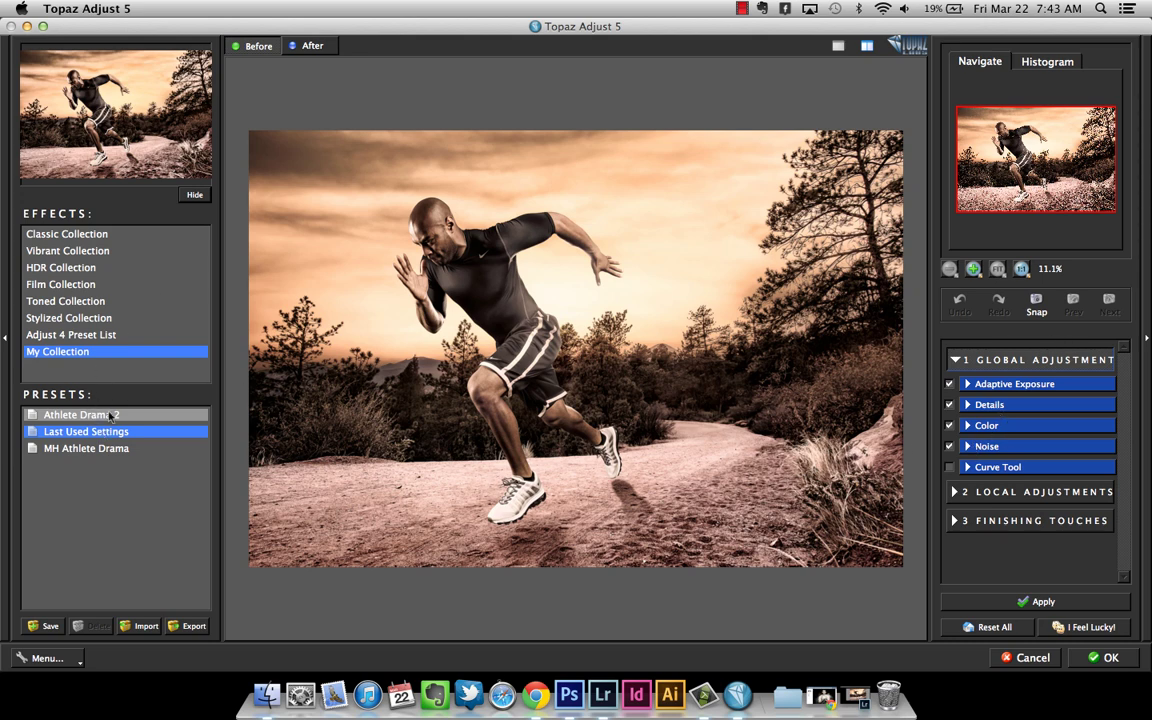
{"action": "left_click", "coordinate": [78, 418]}
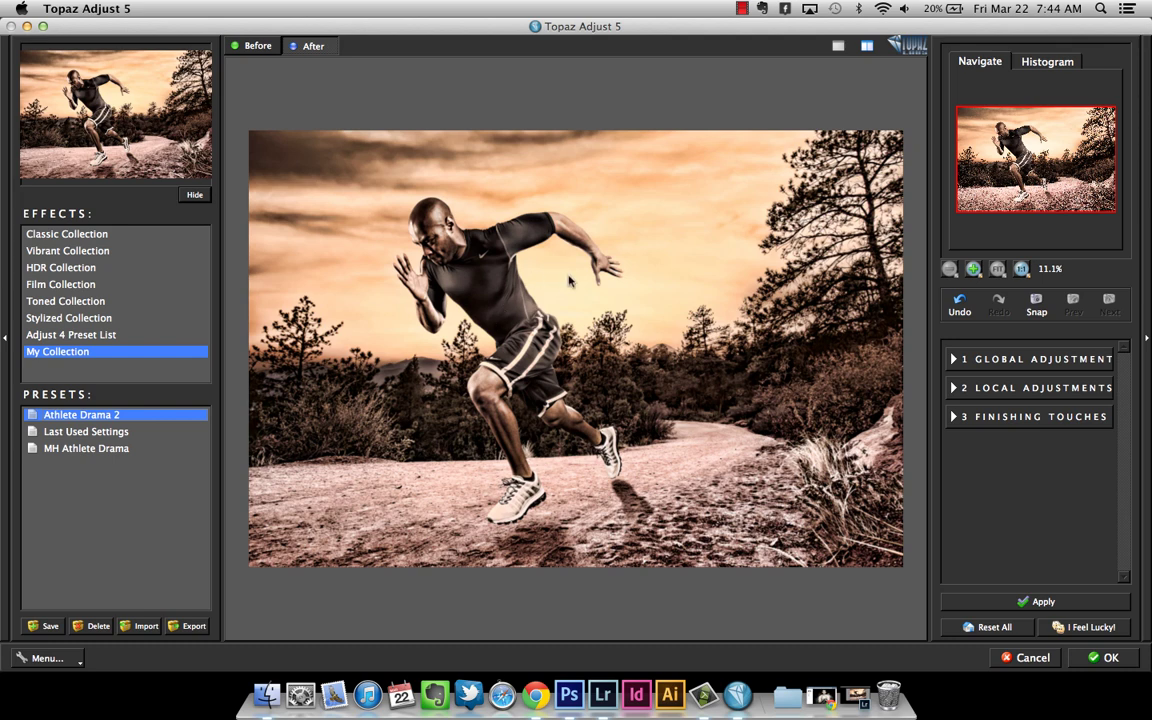
{"action": "left_click", "coordinate": [1097, 660]}
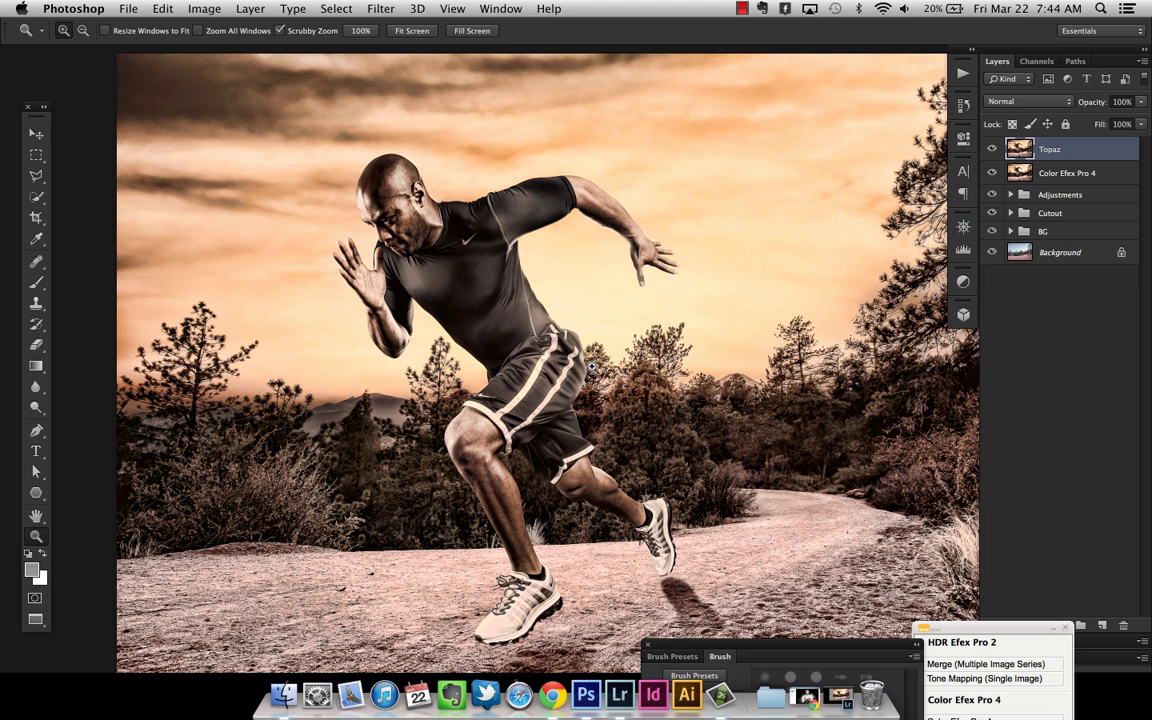
- Compare the image with and without the Topaz layer, and inspect its detail on the runner's upper body and legs
{"action": "left_click", "coordinate": [992, 150]}
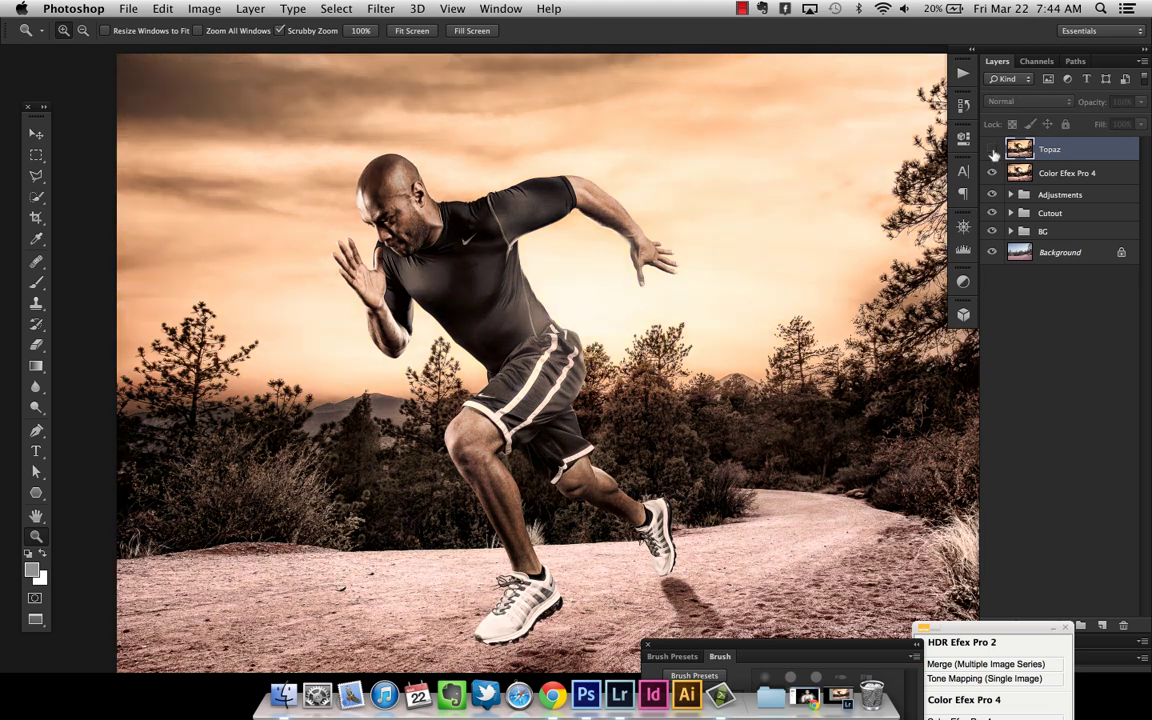
{"action": "left_click", "coordinate": [992, 150]}
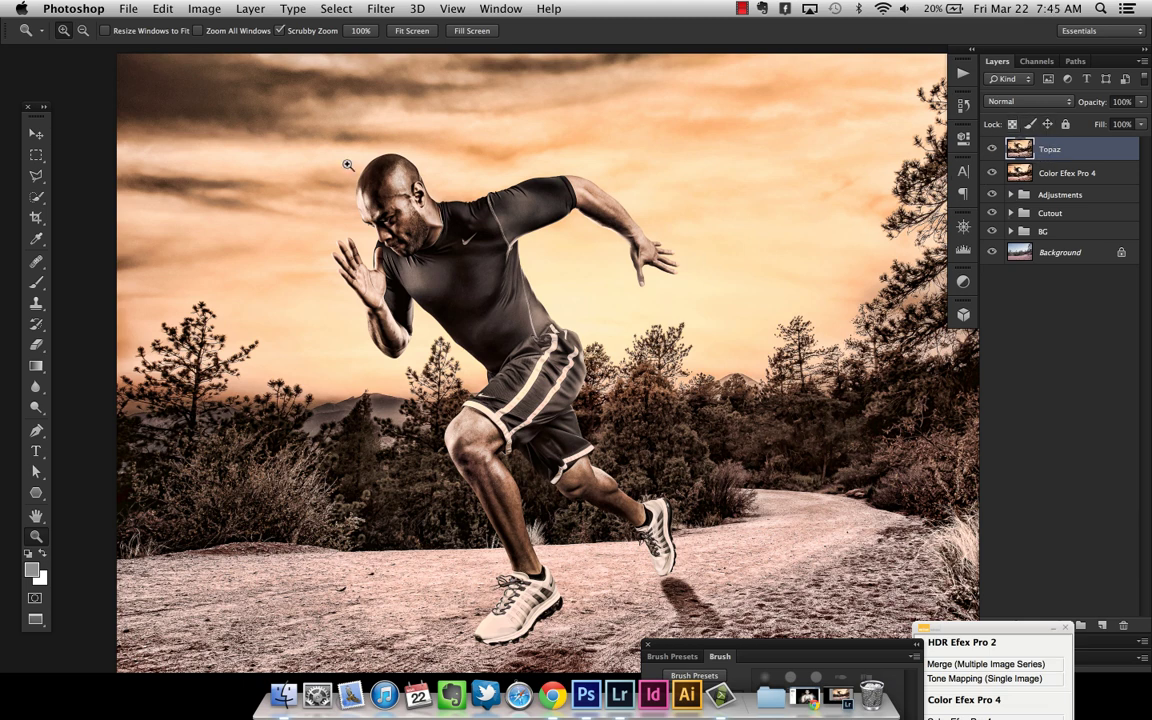
{"action": "left_click", "coordinate": [316, 124]}
{"action": "left_click", "coordinate": [318, 122]}
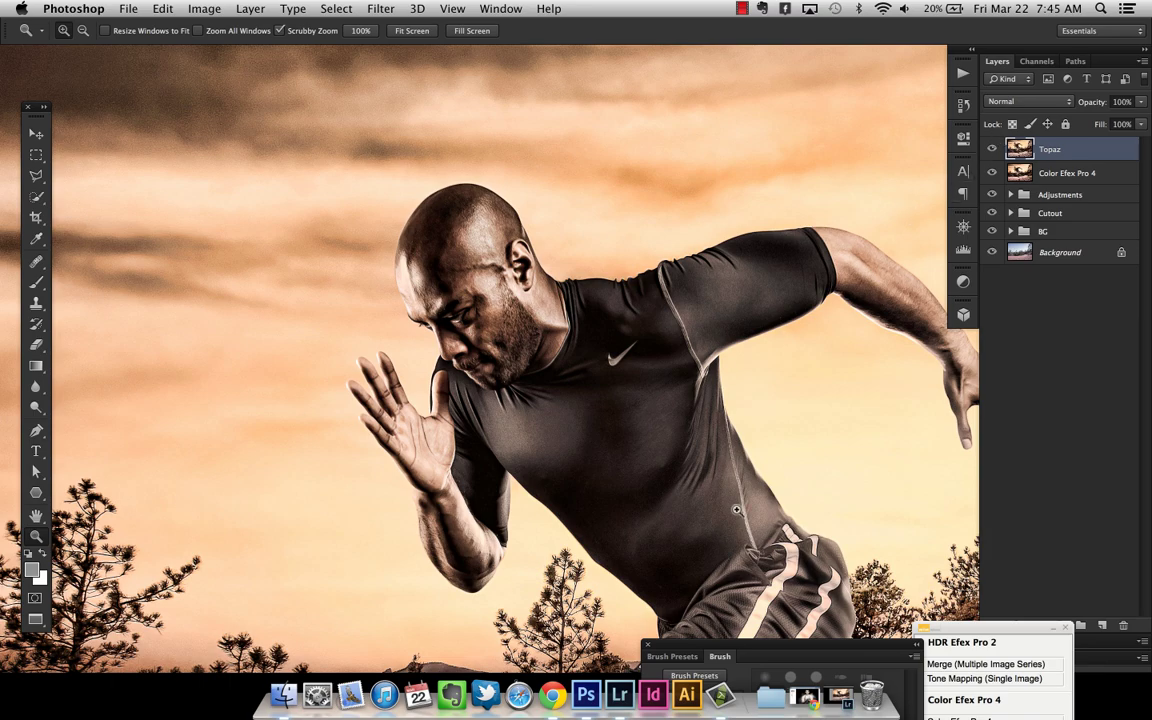
{"action": "scroll", "coordinate": [677, 295], "scroll_direction": "down", "scroll_amount": 3}
{"action": "scroll", "coordinate": [677, 295], "scroll_direction": "down", "scroll_amount": 5}
{"action": "scroll", "coordinate": [700, 380], "scroll_direction": "up", "scroll_amount": 6}
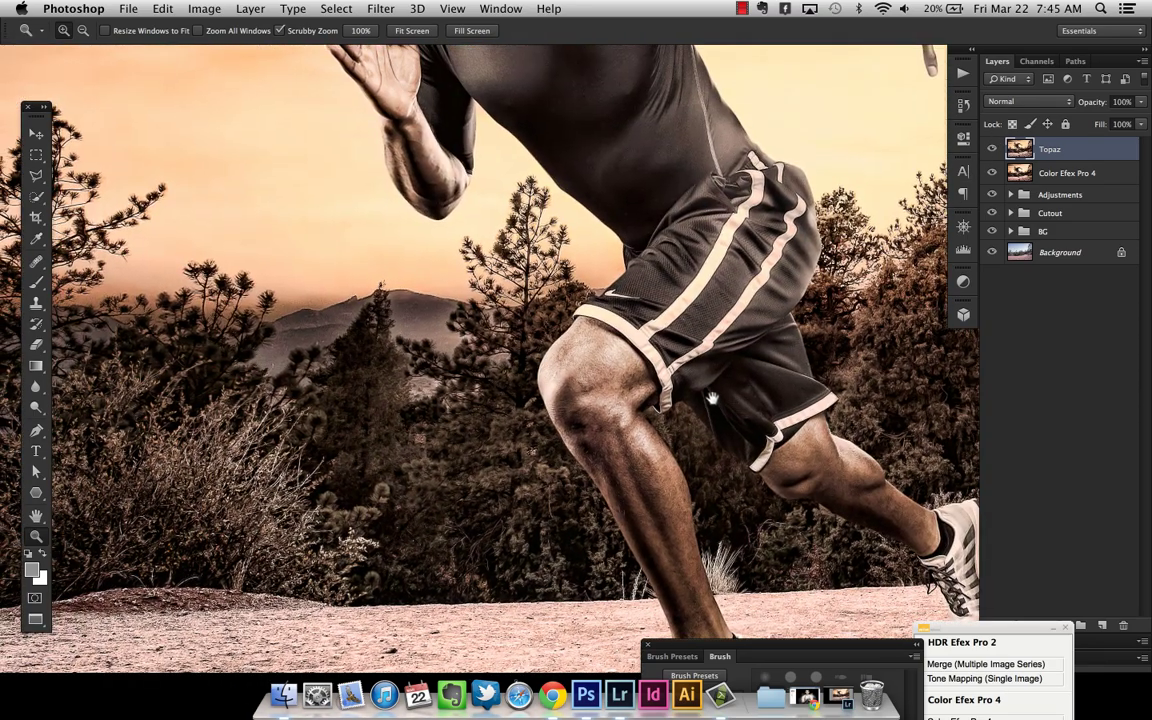
{"action": "scroll", "coordinate": [694, 327], "scroll_direction": "up", "scroll_amount": 3}
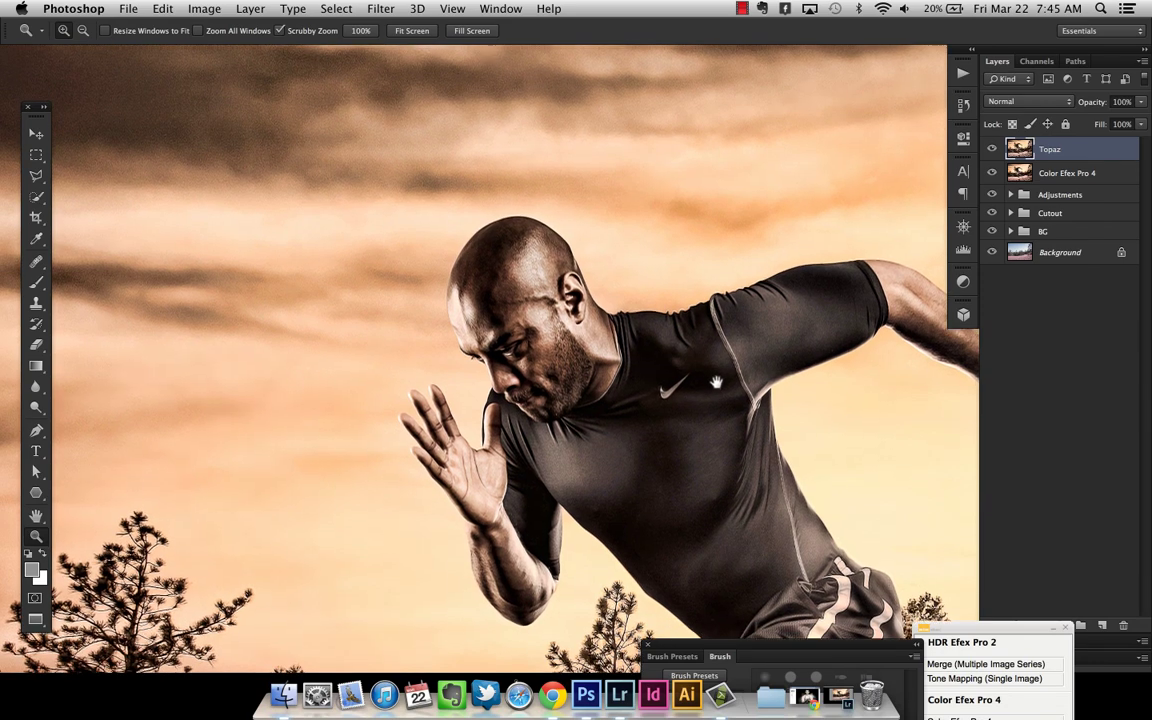
- Try the Topaz layer at 20% and 30% opacity and check the result on the whole image
{"action": "left_click", "coordinate": [1121, 101]}
{"action": "type", "text": "20"}
{"action": "key", "text": "Return"}
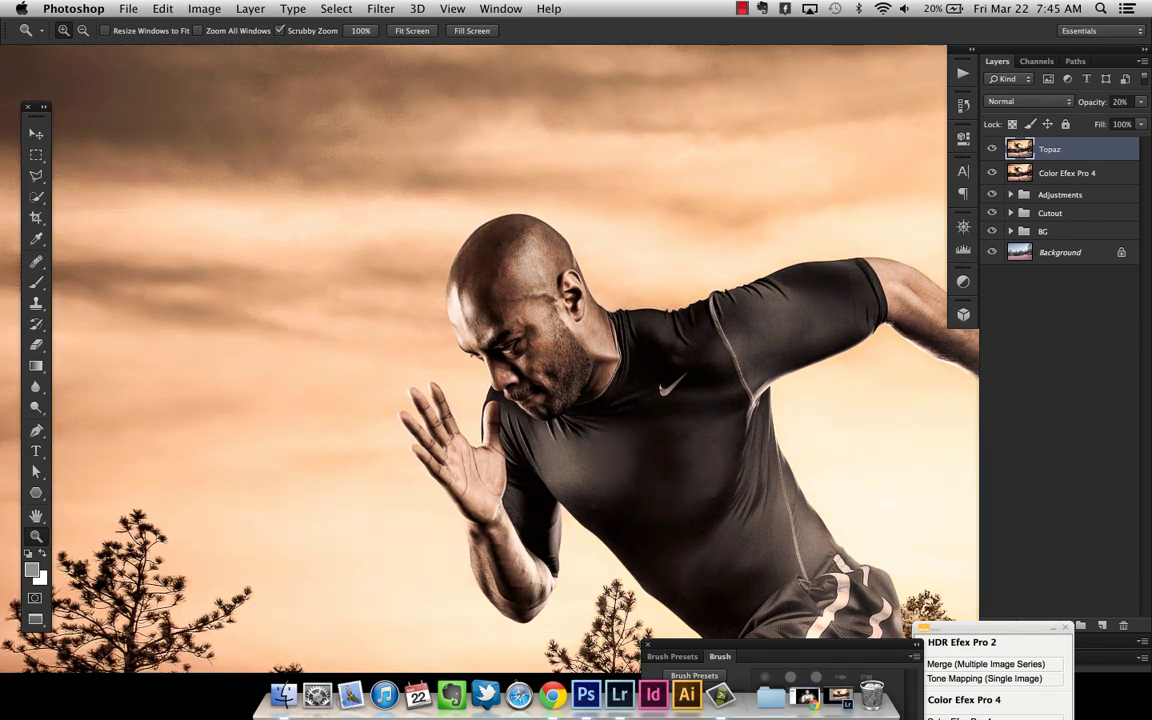
{"action": "left_click", "coordinate": [1118, 103]}
{"action": "type", "text": "30"}
{"action": "key", "text": "Return"}
{"action": "key", "text": "super+0"}
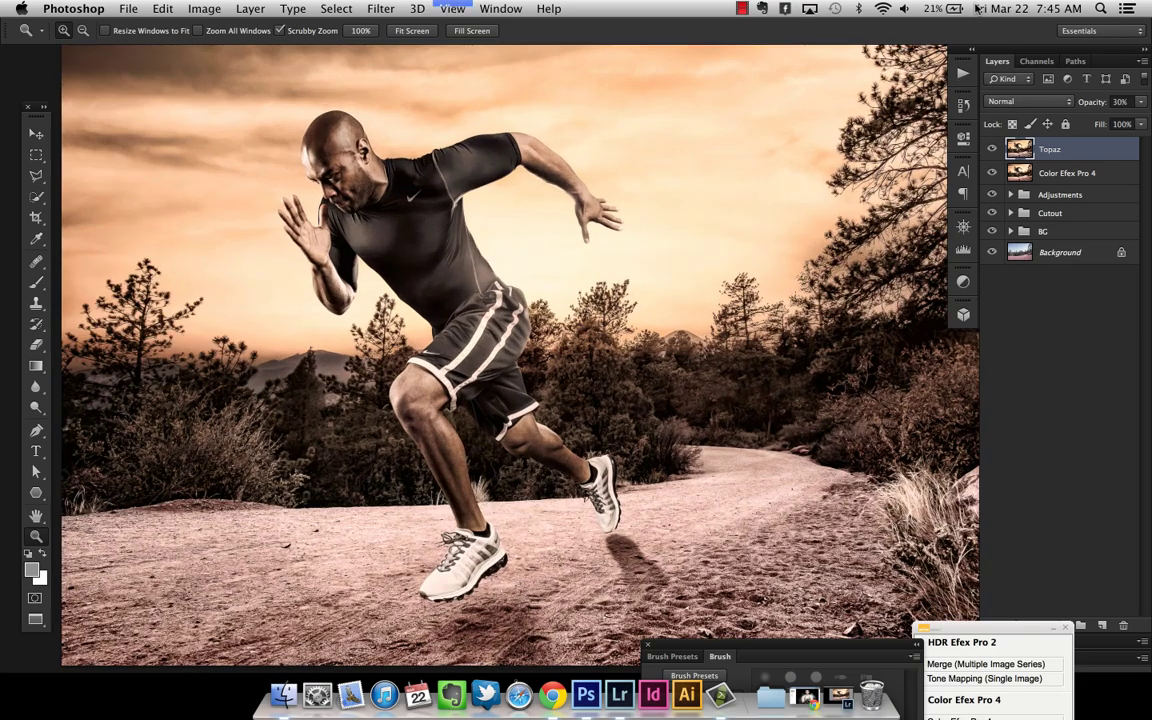
{"action": "key", "text": "super+minus"}
{"action": "key", "text": "super+equal"}
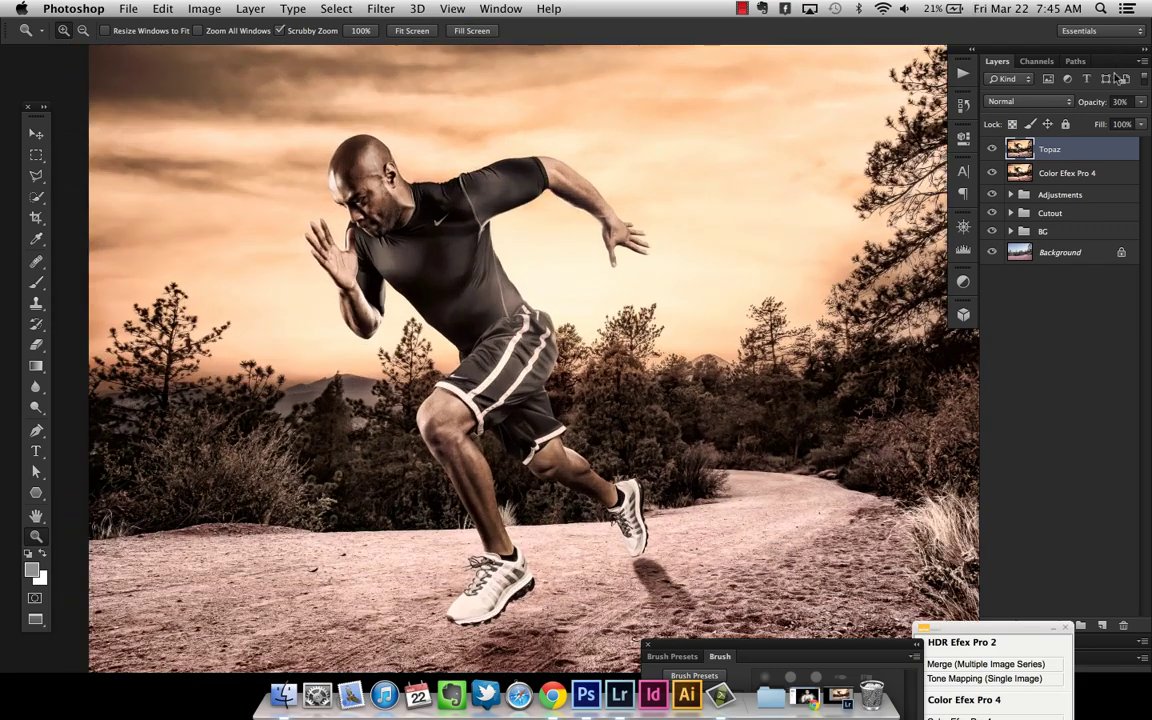
- Set the Topaz layer's opacity to 25% and compare the image with the layer hidden and shown
{"action": "key", "text": "2"}
{"action": "key", "text": "5"}
{"action": "left_click", "coordinate": [993, 149]}
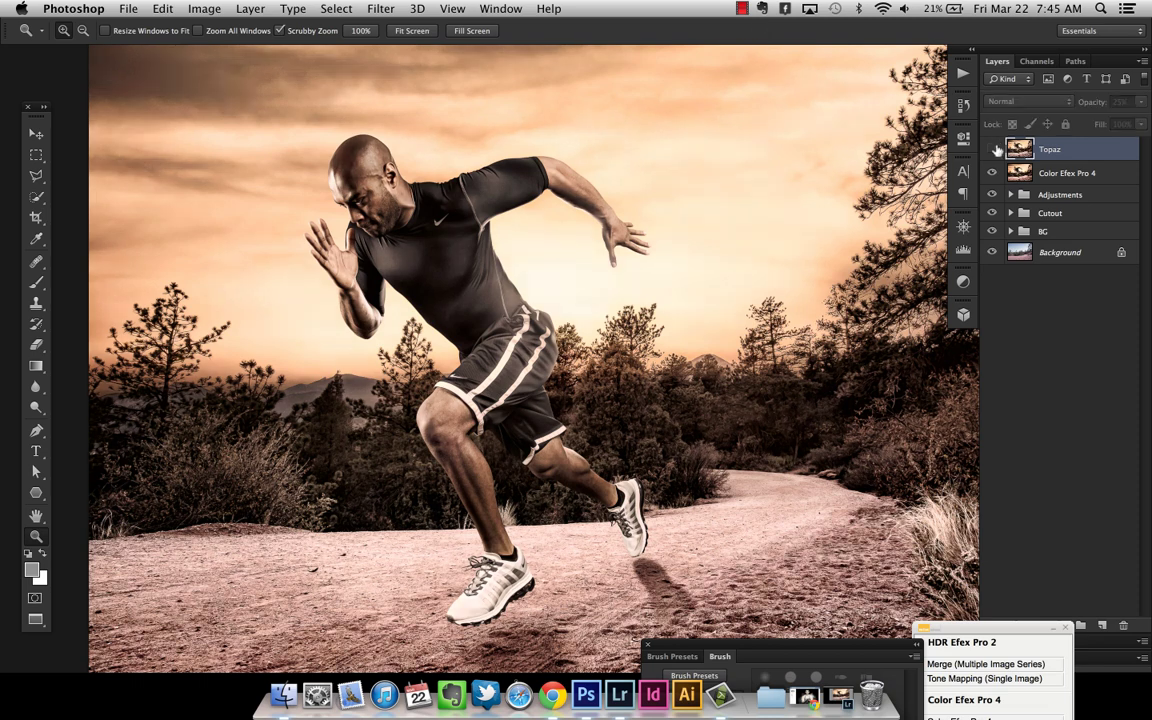
{"action": "left_click", "coordinate": [993, 149]}
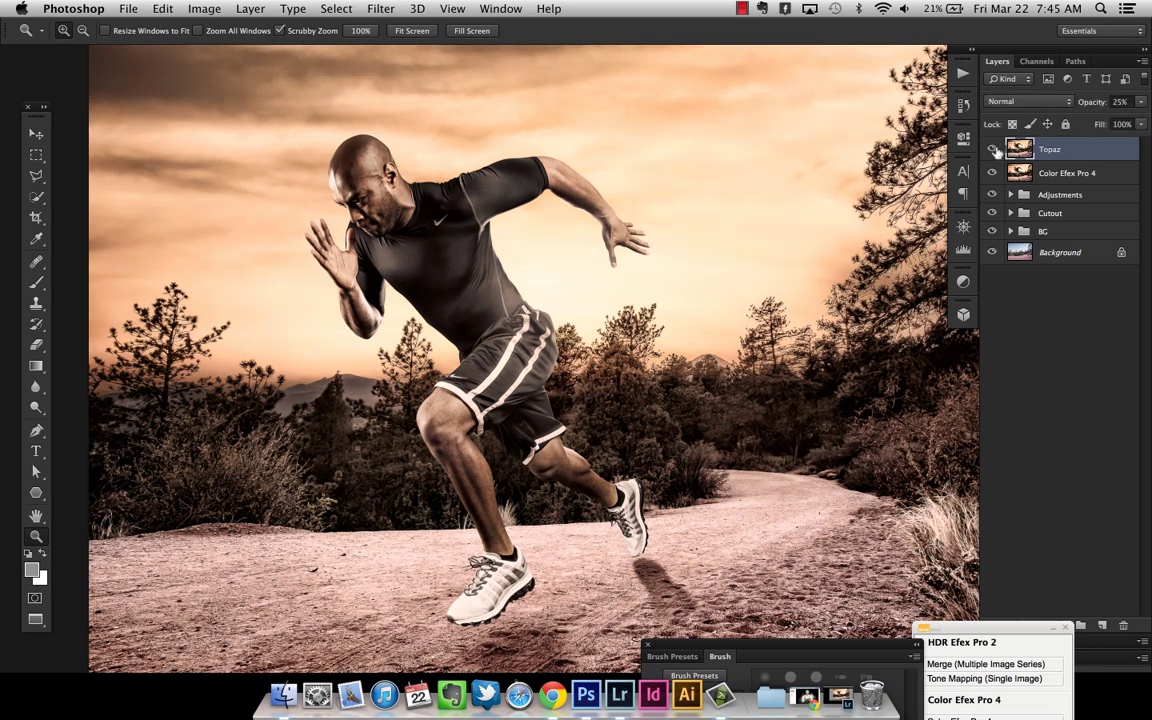
- Compare the image with the Topaz layer hidden and shown, checking the runner and the sky
{"action": "left_click", "coordinate": [996, 151]}
{"action": "left_click_drag", "start_coordinate": [645, 310], "coordinate": [757, 399]}
{"action": "left_click_drag", "start_coordinate": [960, 628], "coordinate": [882, 638]}
{"action": "left_click", "coordinate": [993, 149]}
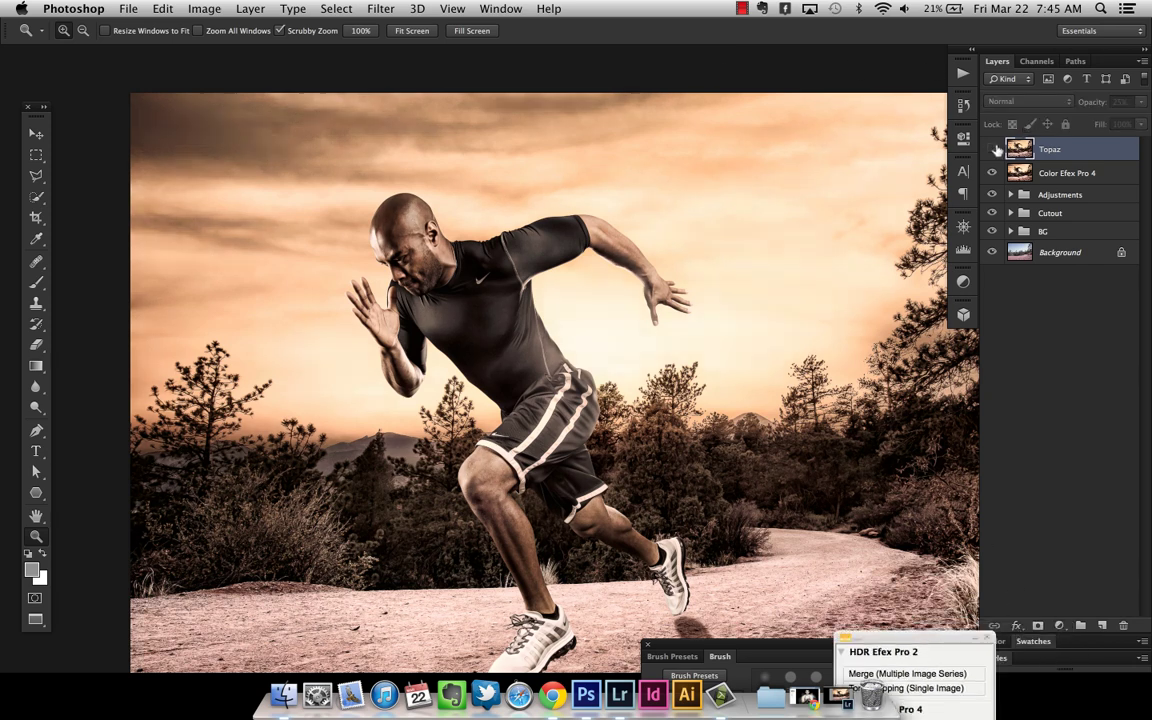
{"action": "left_click", "coordinate": [993, 149]}
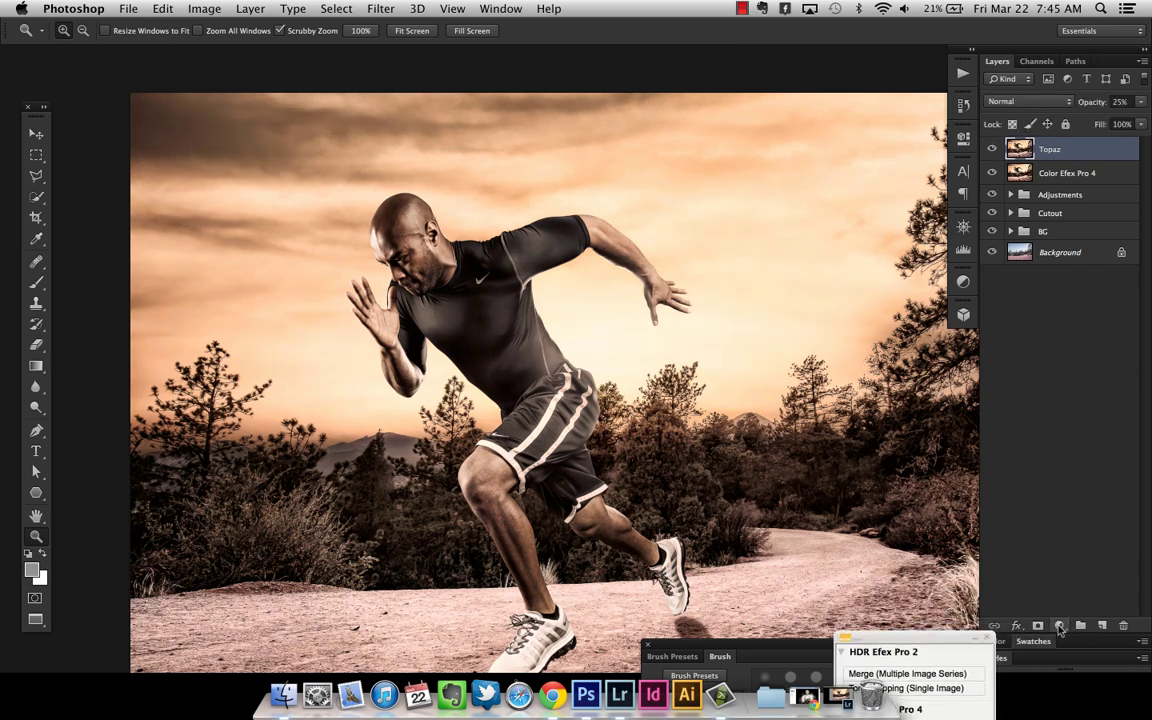
- Add a layer mask to the Topaz layer and set up a black brush at 1100 px
{"action": "left_click", "coordinate": [1037, 627]}
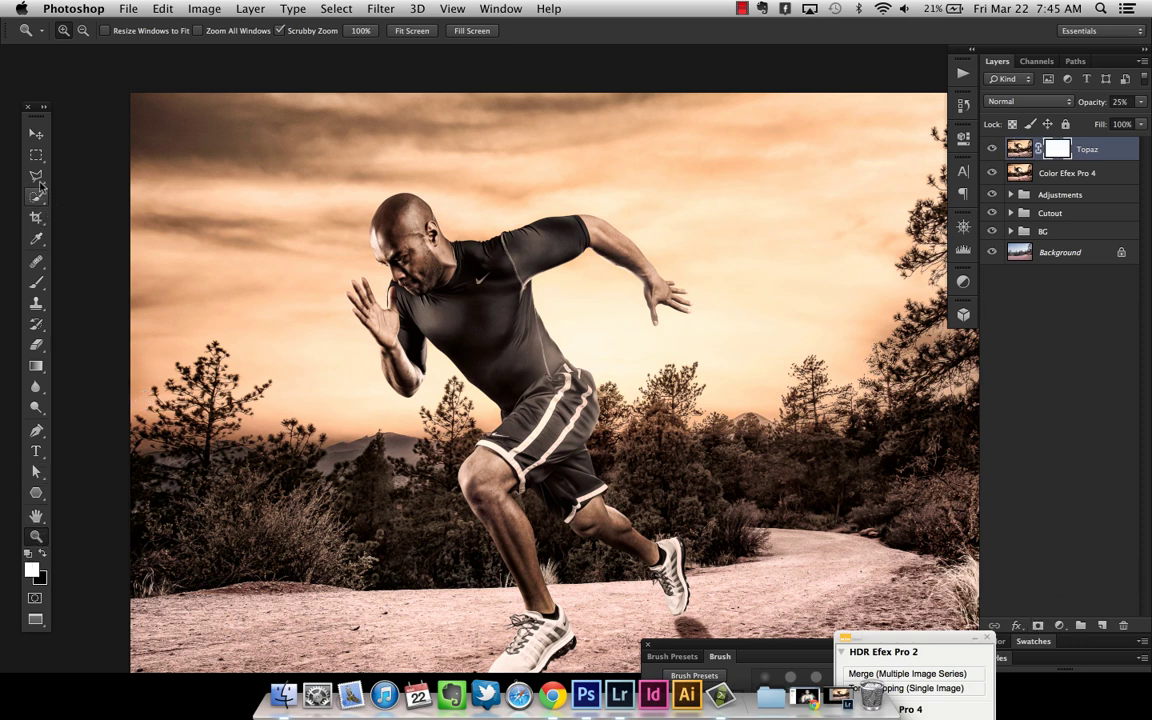
{"action": "left_click", "coordinate": [37, 282]}
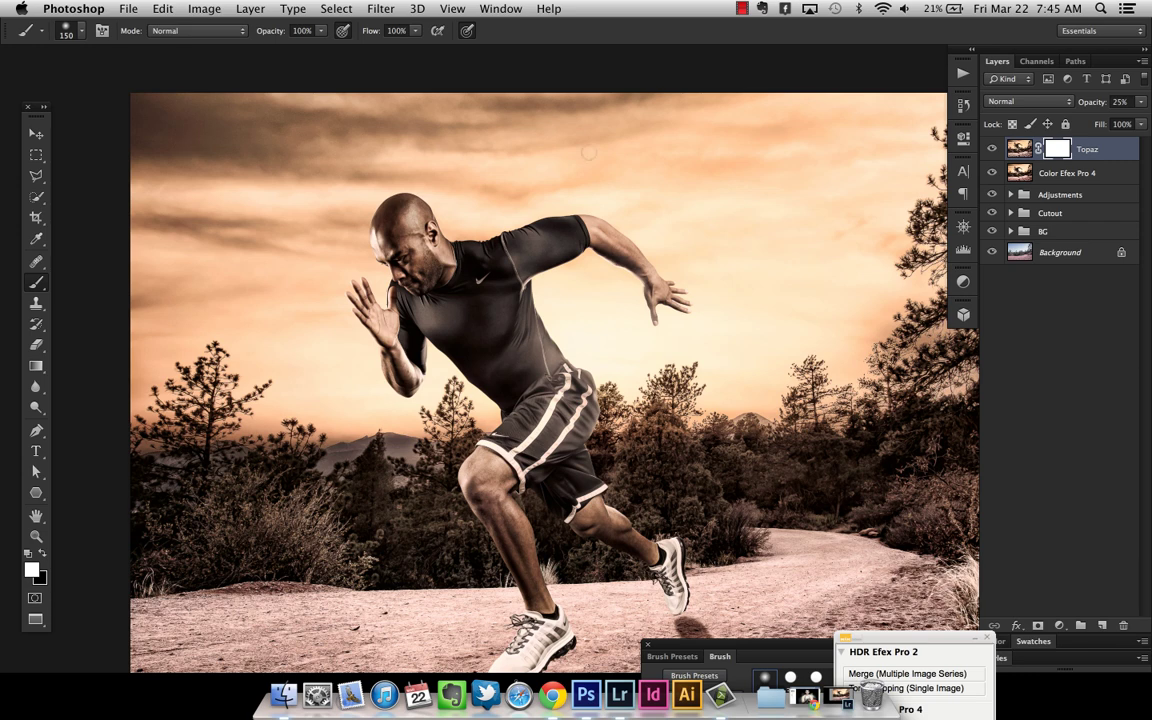
{"action": "left_click", "coordinate": [183, 694]}
{"action": "left_click", "coordinate": [168, 627]}
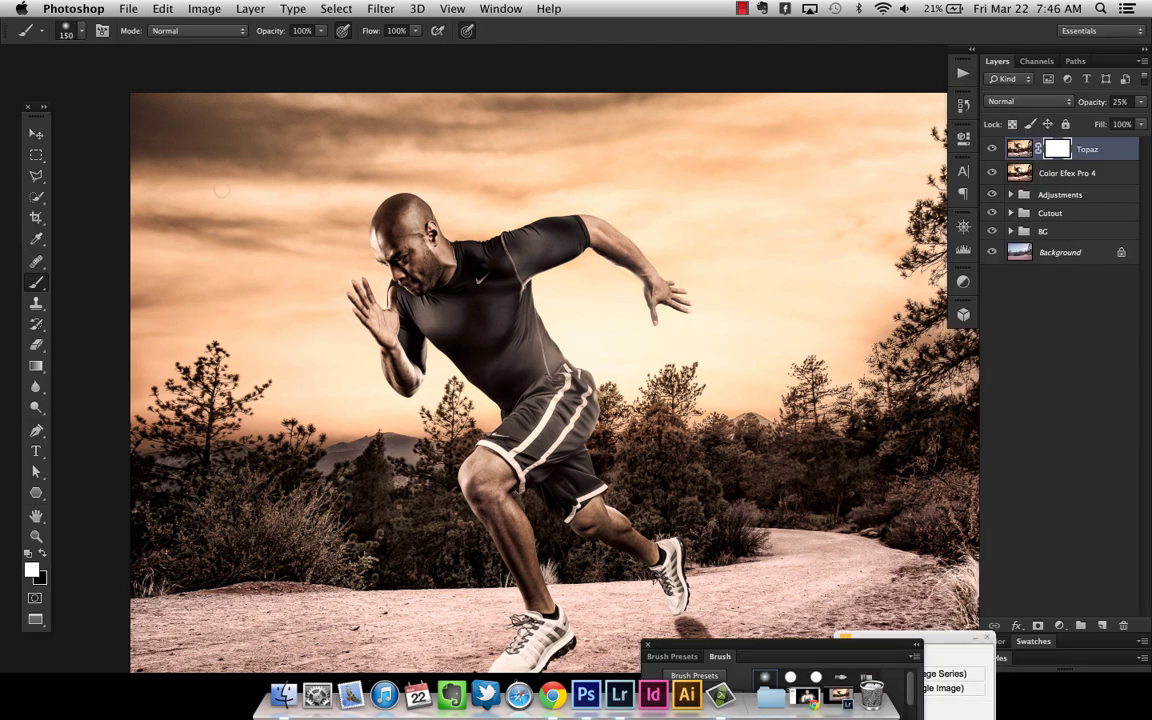
{"action": "key", "text": "bracketright"}
{"action": "key", "text": "bracketright"}
{"action": "key", "text": "bracketright"}
{"action": "key", "text": "bracketright"}
{"action": "key", "text": "bracketright"}
{"action": "key", "text": "bracketright"}
{"action": "key", "text": "bracketright"}
{"action": "key", "text": "bracketright"}
{"action": "key", "text": "x"}
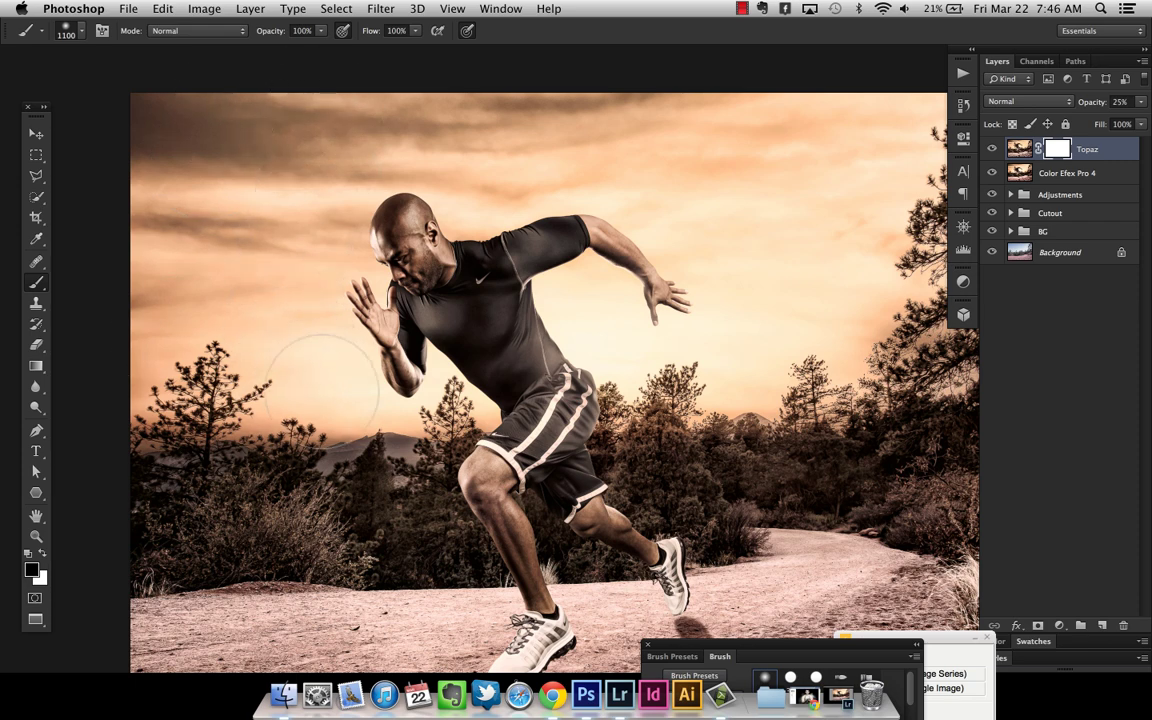
- Mask the Topaz effect out of the sky close to the runner by painting black with a 400 px brush
{"action": "key", "text": "bracketleft"}
{"action": "key", "text": "bracketleft"}
{"action": "key", "text": "bracketleft"}
{"action": "key", "text": "bracketleft"}
{"action": "key", "text": "bracketleft"}
{"action": "key", "text": "bracketleft"}
{"action": "key", "text": "bracketleft"}
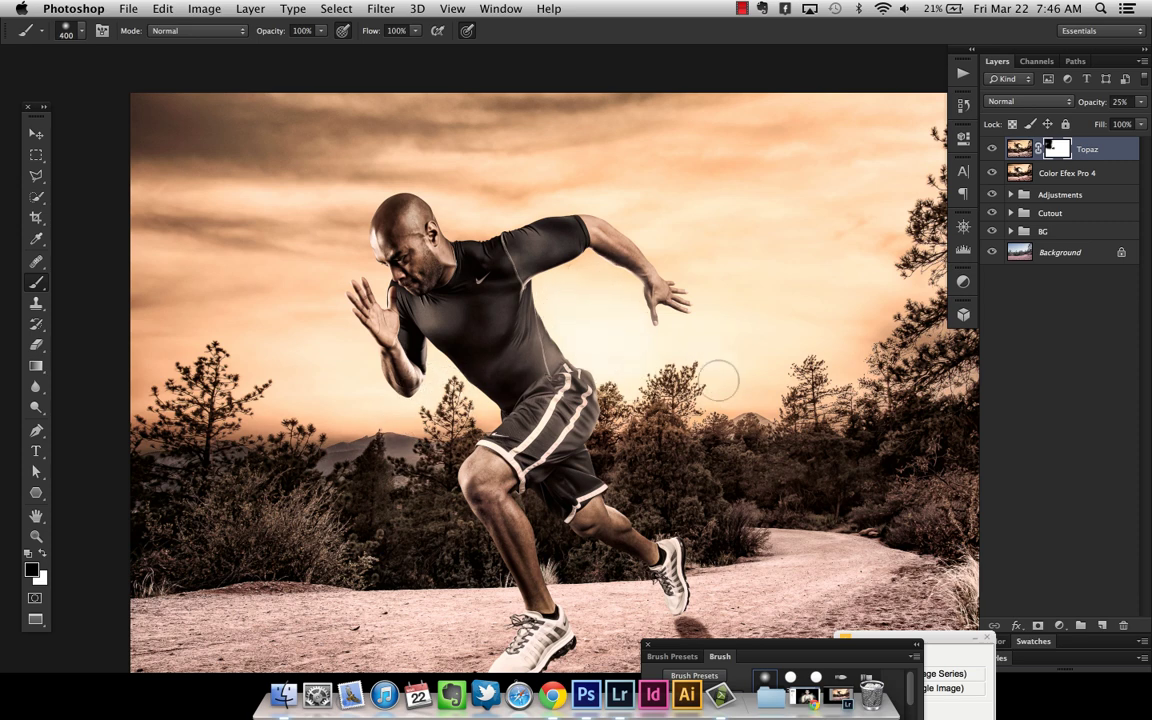
{"action": "mouse_move", "coordinate": [744, 340]}
{"action": "left_mouse_down"}
{"action": "mouse_move", "coordinate": [664, 364]}
{"action": "mouse_move", "coordinate": [648, 344]}
{"action": "left_mouse_up"}
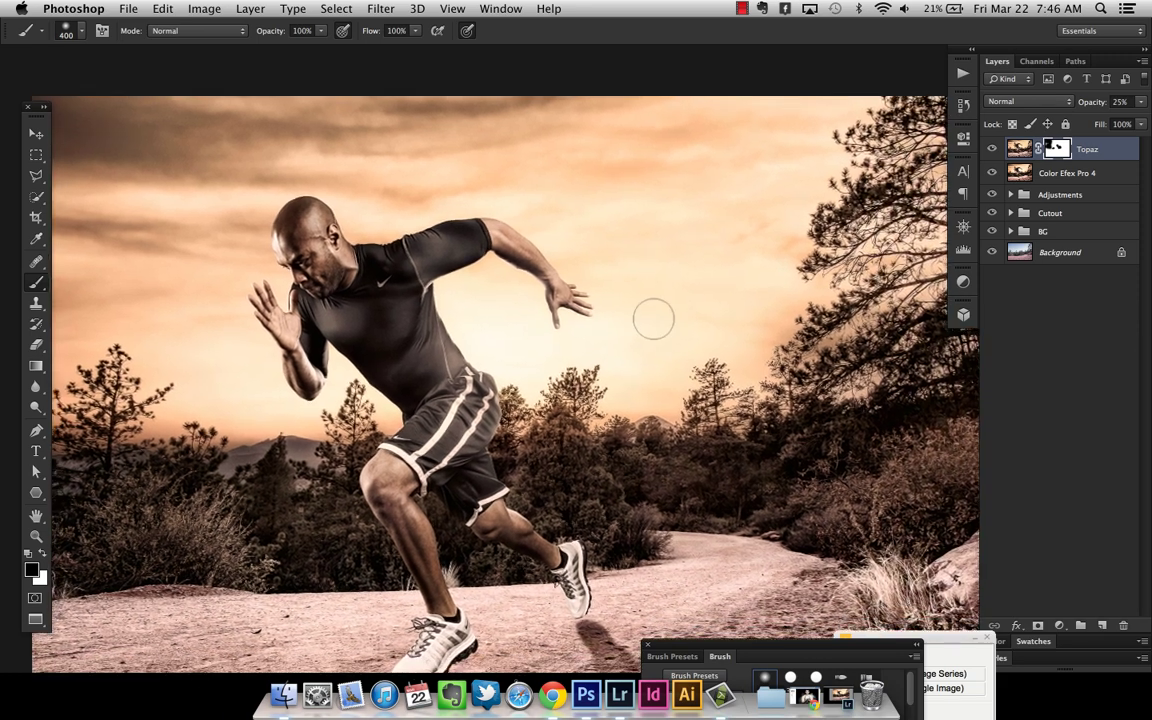
- Mask the Topaz effect out of the remaining open sky by painting black with an 1100 px brush
{"action": "key", "text": "bracketright"}
{"action": "key", "text": "bracketright"}
{"action": "key", "text": "bracketright"}
{"action": "key", "text": "bracketright"}
{"action": "key", "text": "bracketright"}
{"action": "key", "text": "bracketright"}
{"action": "key", "text": "bracketright"}
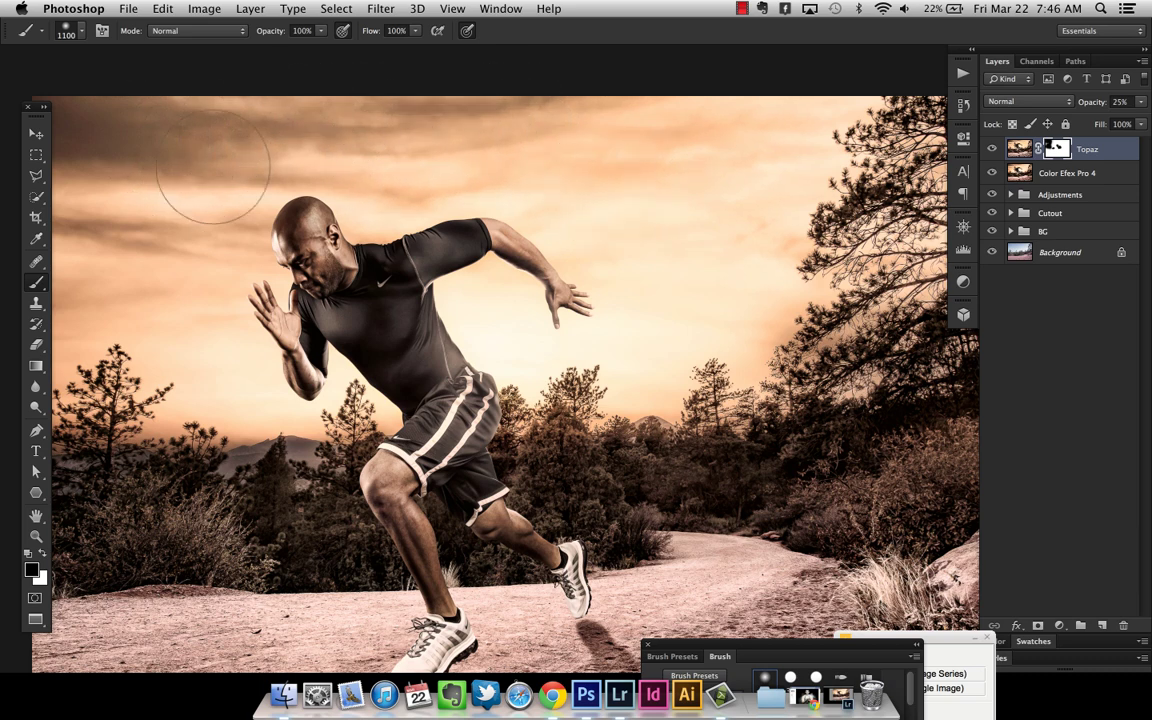
{"action": "left_click_drag", "start_coordinate": [200, 232], "coordinate": [320, 212]}
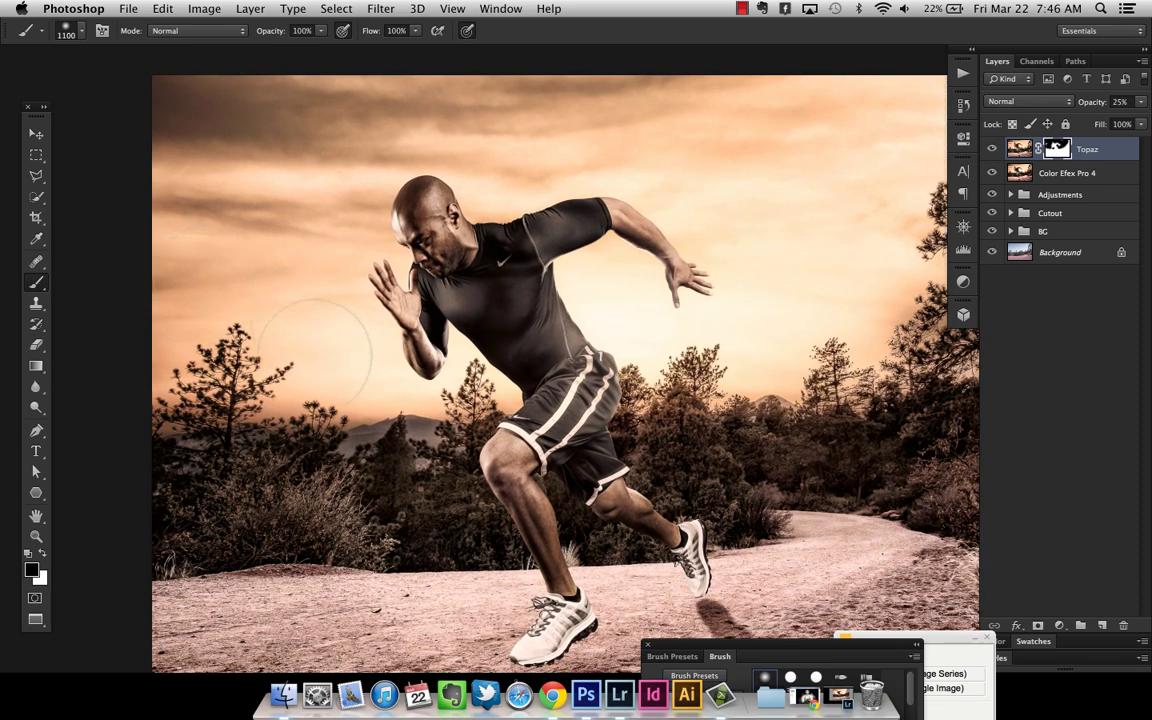
{"action": "left_click_drag", "start_coordinate": [336, 237], "coordinate": [268, 247]}
- Reduce the brush to 175 px and switch the painting color to white
{"action": "key", "text": "bracketleft"}
{"action": "key", "text": "bracketleft"}
{"action": "key", "text": "bracketleft"}
{"action": "key", "text": "bracketleft"}
{"action": "key", "text": "bracketleft"}
{"action": "key", "text": "bracketleft"}
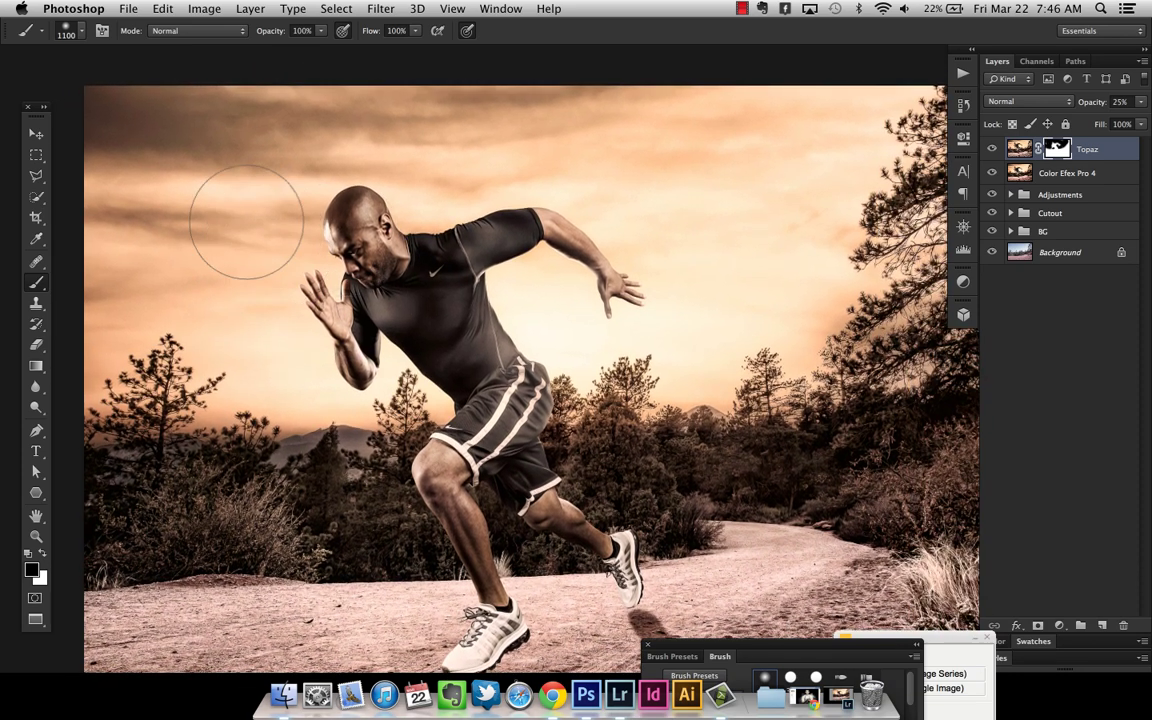
{"action": "key", "text": "bracketleft"}
{"action": "key", "text": "bracketleft"}
{"action": "key", "text": "bracketleft"}
{"action": "key", "text": "bracketleft"}
{"action": "key", "text": "bracketleft"}
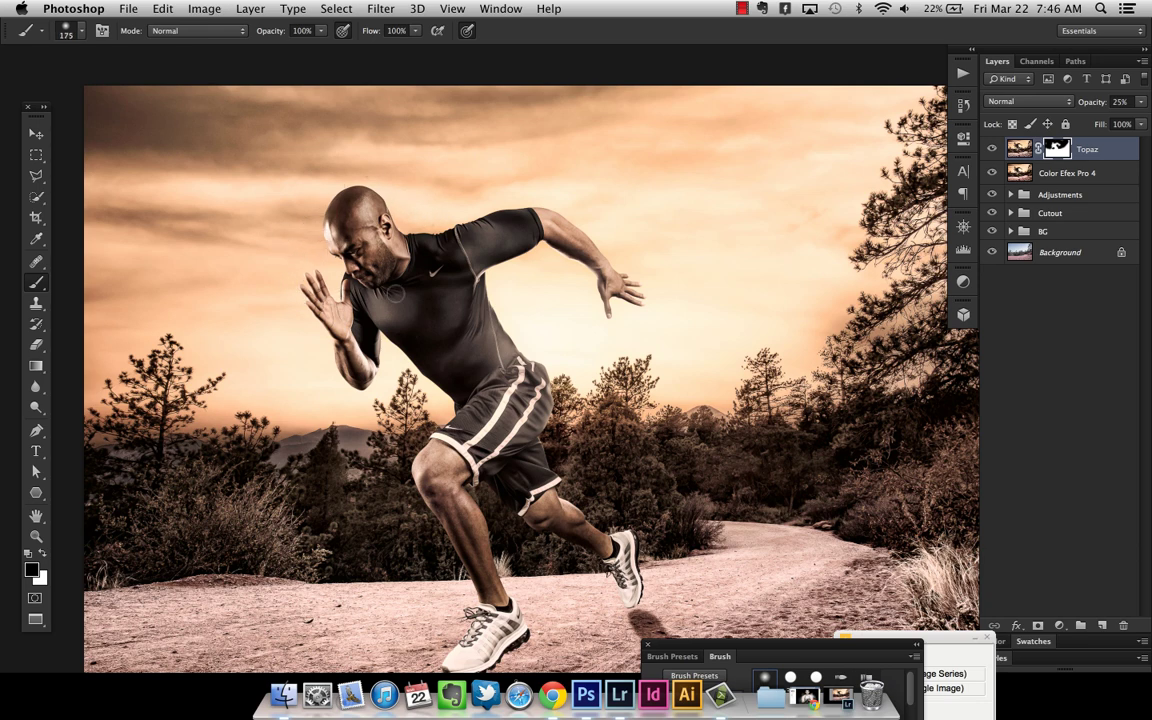
{"action": "key", "text": "x"}
- Compare the image with the masked Topaz layer hidden and shown, and inspect the whole runner
{"action": "left_click", "coordinate": [993, 149]}
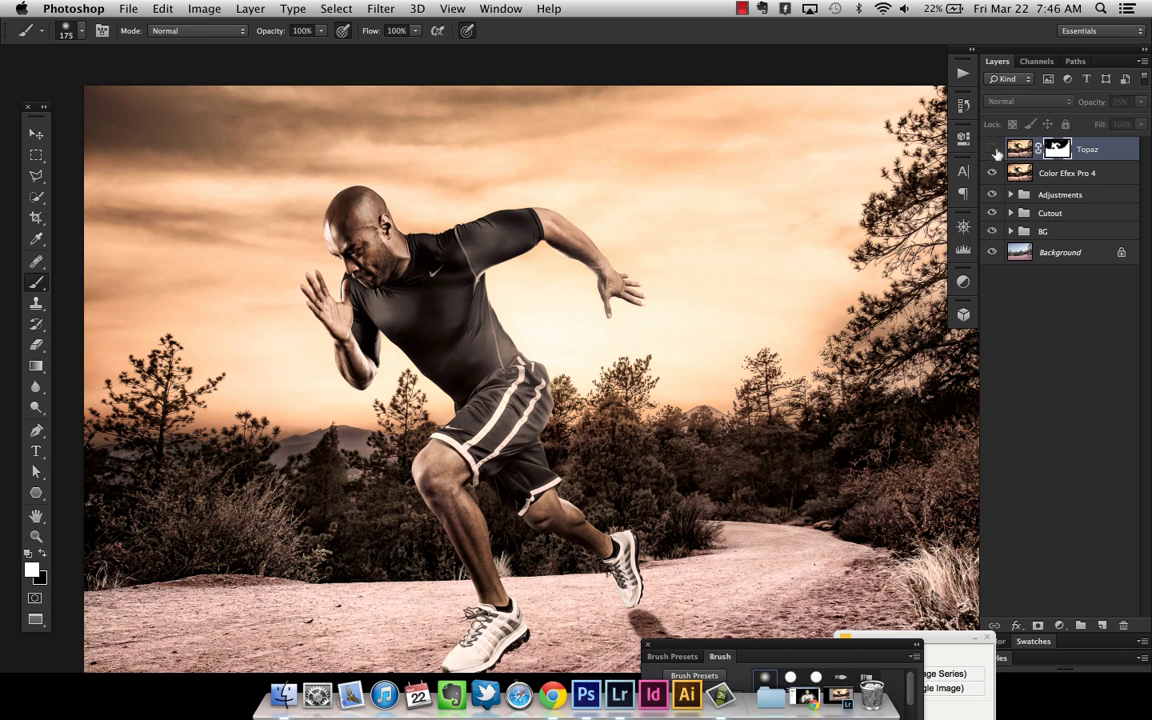
{"action": "left_click", "coordinate": [993, 149]}
{"action": "left_click", "coordinate": [993, 150]}
{"action": "left_click", "coordinate": [993, 149]}
{"action": "left_click_drag", "start_coordinate": [662, 458], "coordinate": [704, 398]}
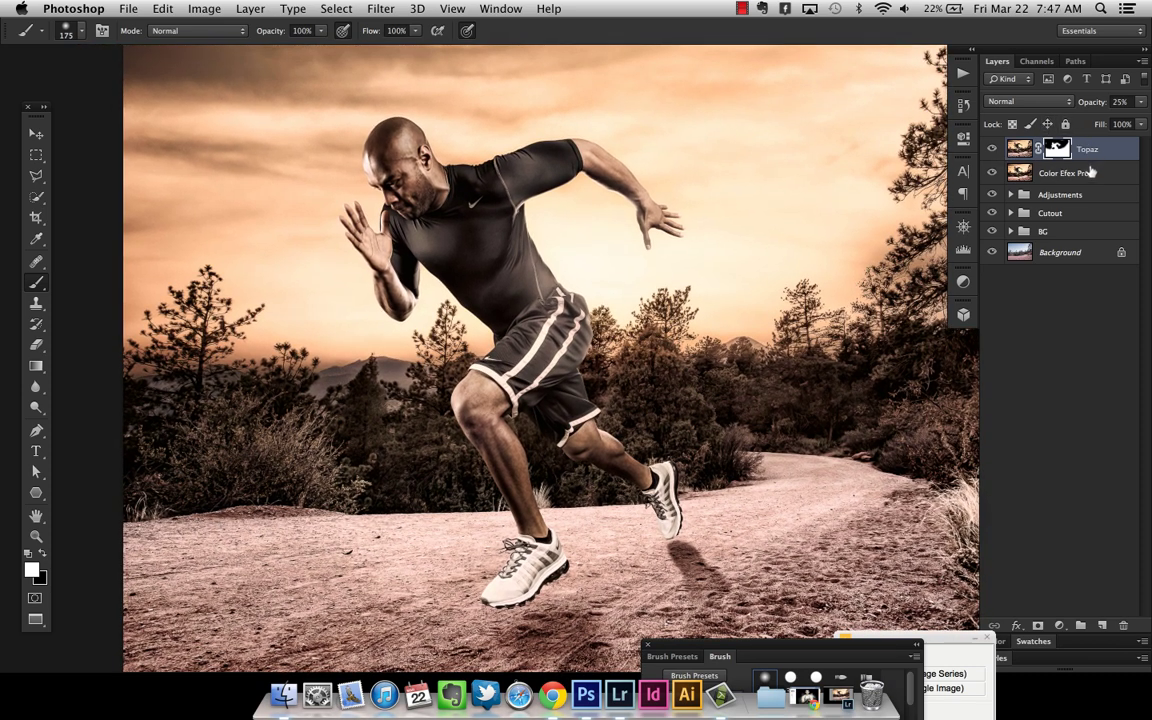
- Group the Topaz and Color Efex Pro 4 layers and name the group Filters
{"action": "left_click", "coordinate": [1094, 175], "text": "shift"}
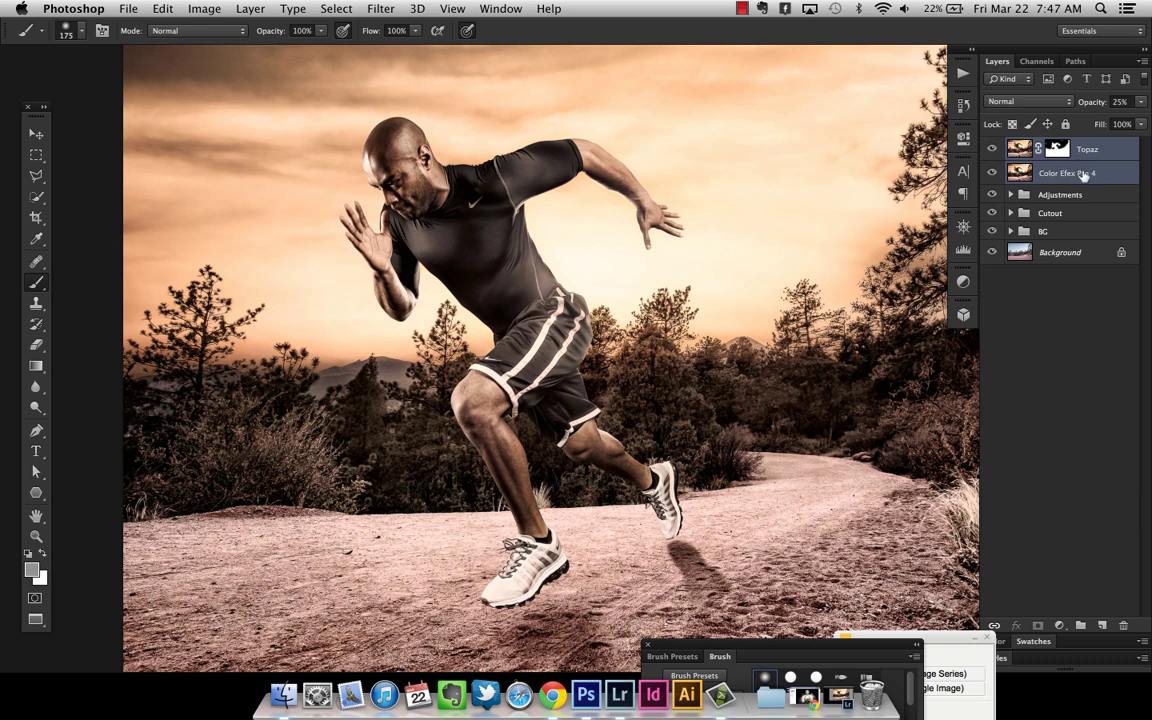
{"action": "key", "text": "super+g"}
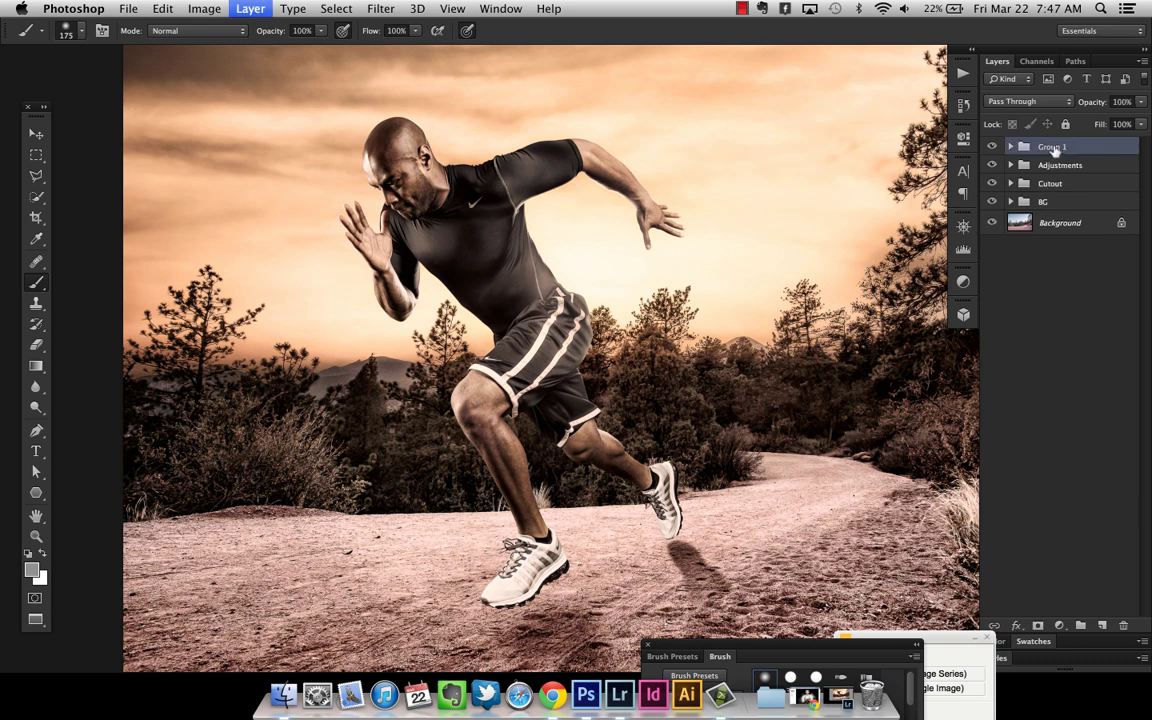
{"action": "double_click", "coordinate": [1053, 147]}
{"action": "type", "text": "Filters"}
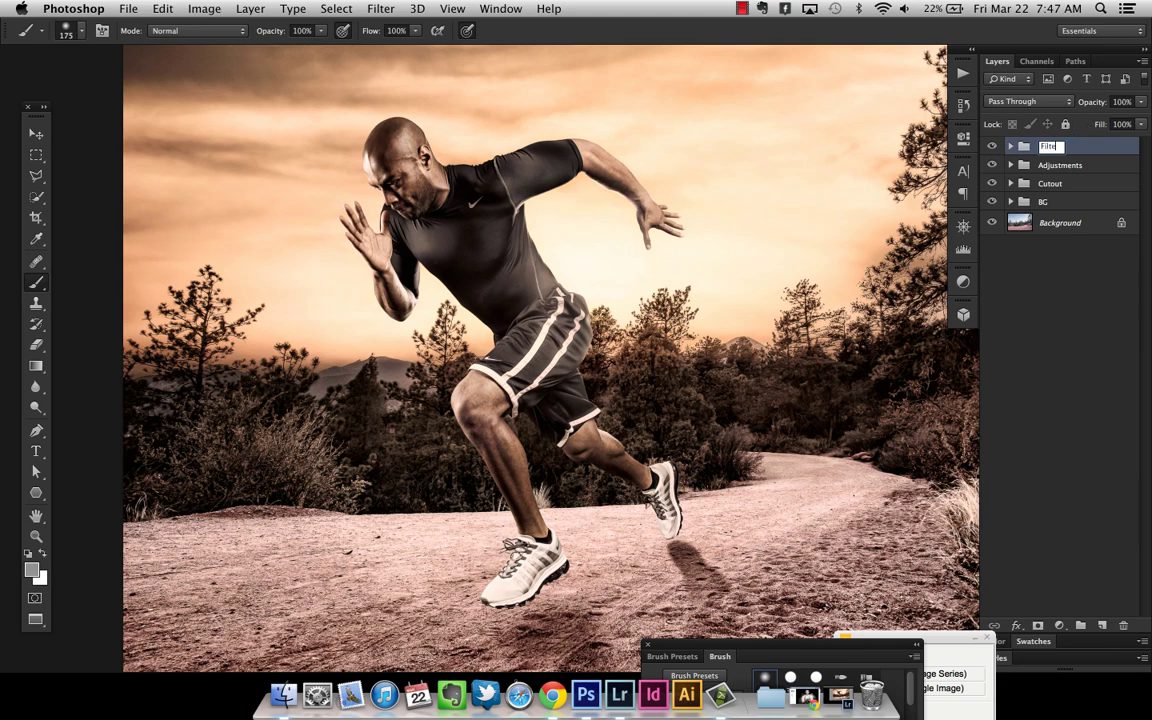
{"action": "key", "text": "Return"}
- Create a new layer above the Filters group and enlarge the brush to 1700 px
{"action": "key", "text": "super+minus"}
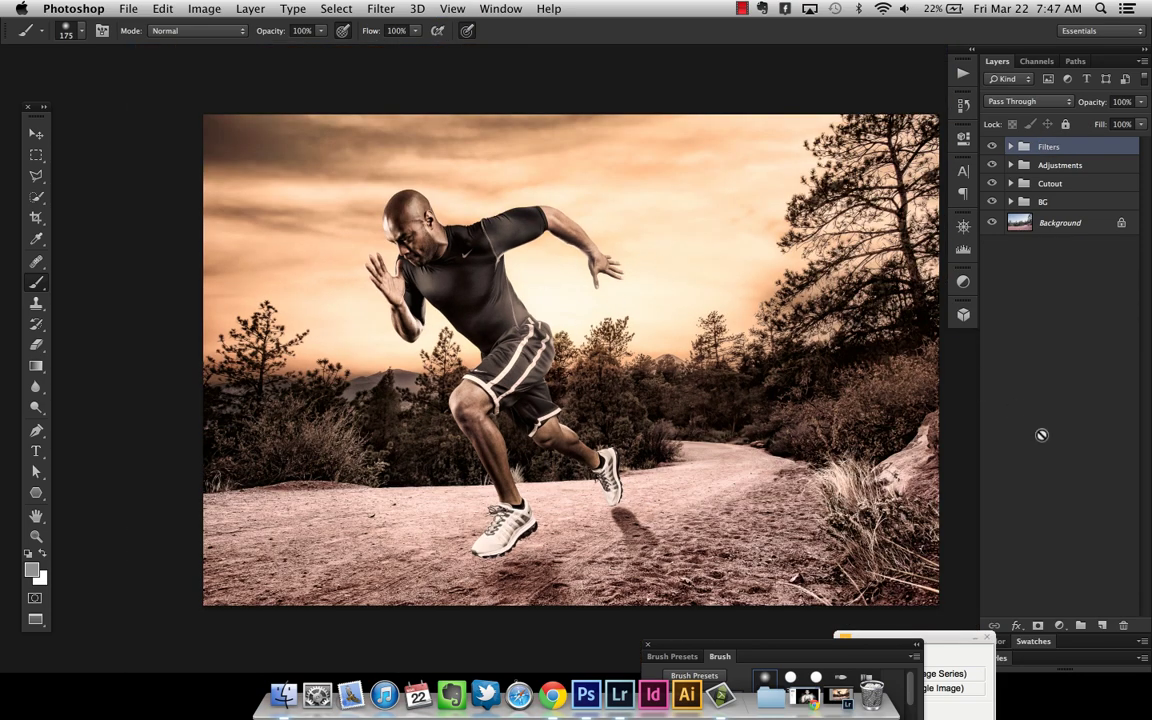
{"action": "left_click", "coordinate": [1103, 626]}
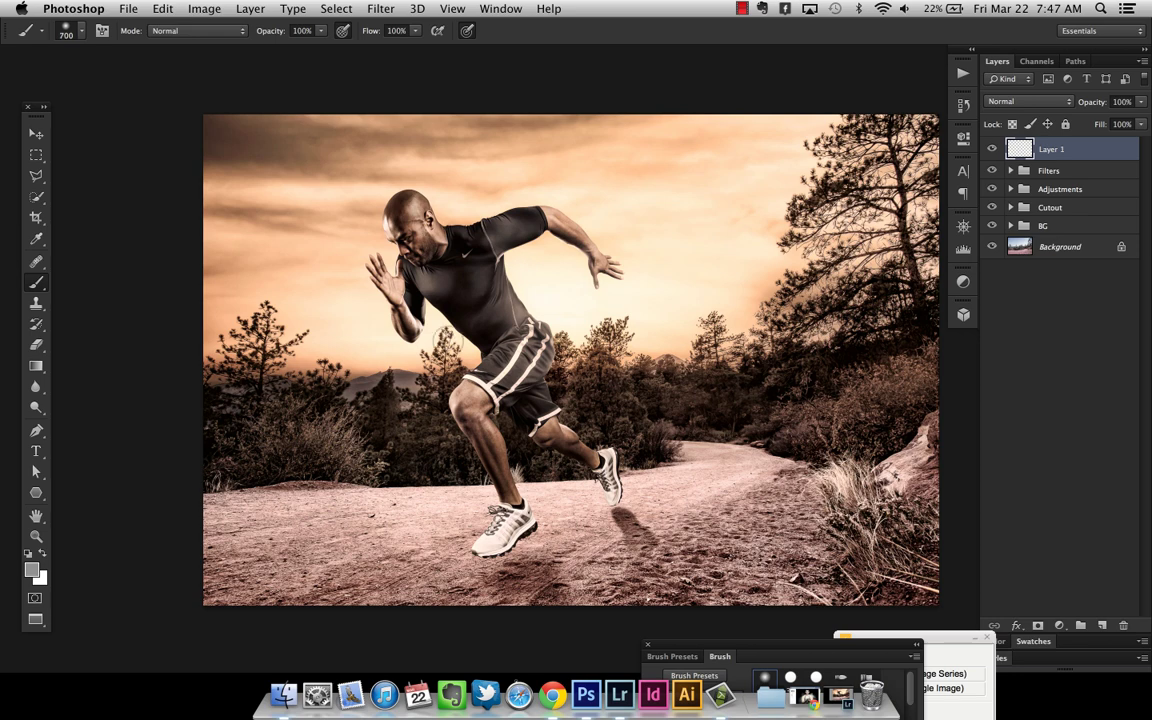
{"action": "key", "text": "bracketright"}
{"action": "key", "text": "bracketright"}
{"action": "key", "text": "bracketright"}
{"action": "key", "text": "bracketright"}
{"action": "key", "text": "bracketright"}
{"action": "key", "text": "bracketright"}
{"action": "key", "text": "bracketright"}
{"action": "key", "text": "bracketright"}
{"action": "key", "text": "bracketright"}
{"action": "key", "text": "bracketright"}
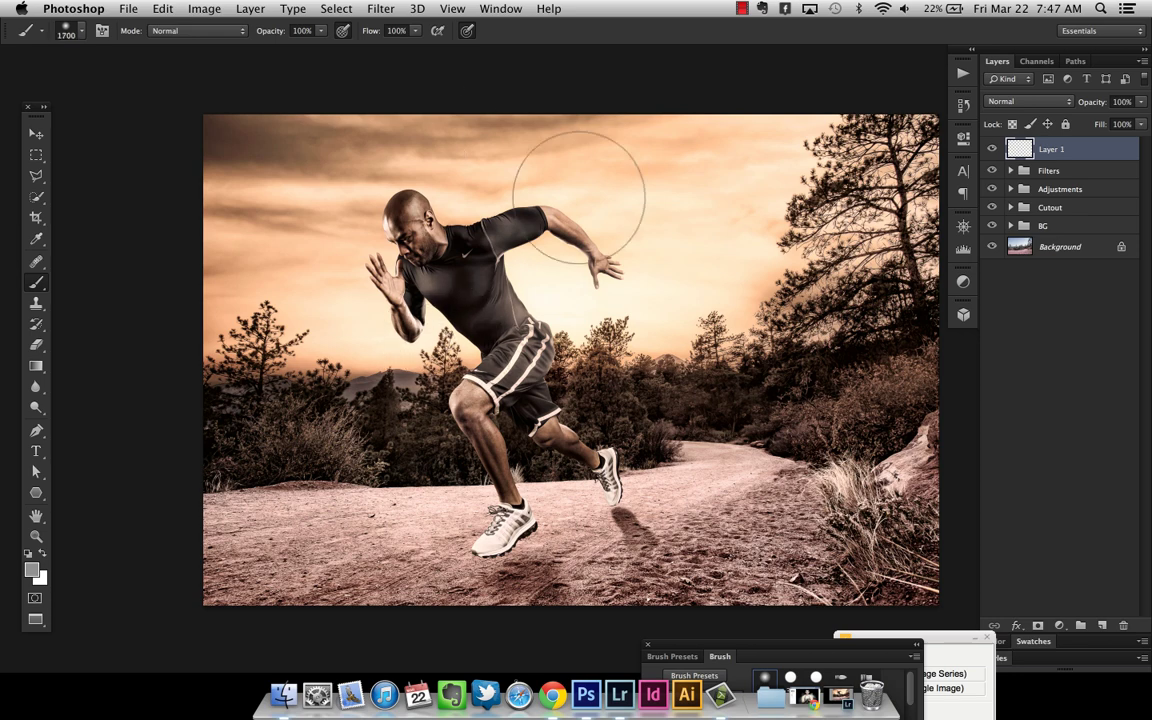
{"action": "left_click", "coordinate": [165, 31]}
{"action": "left_click", "coordinate": [73, 35]}
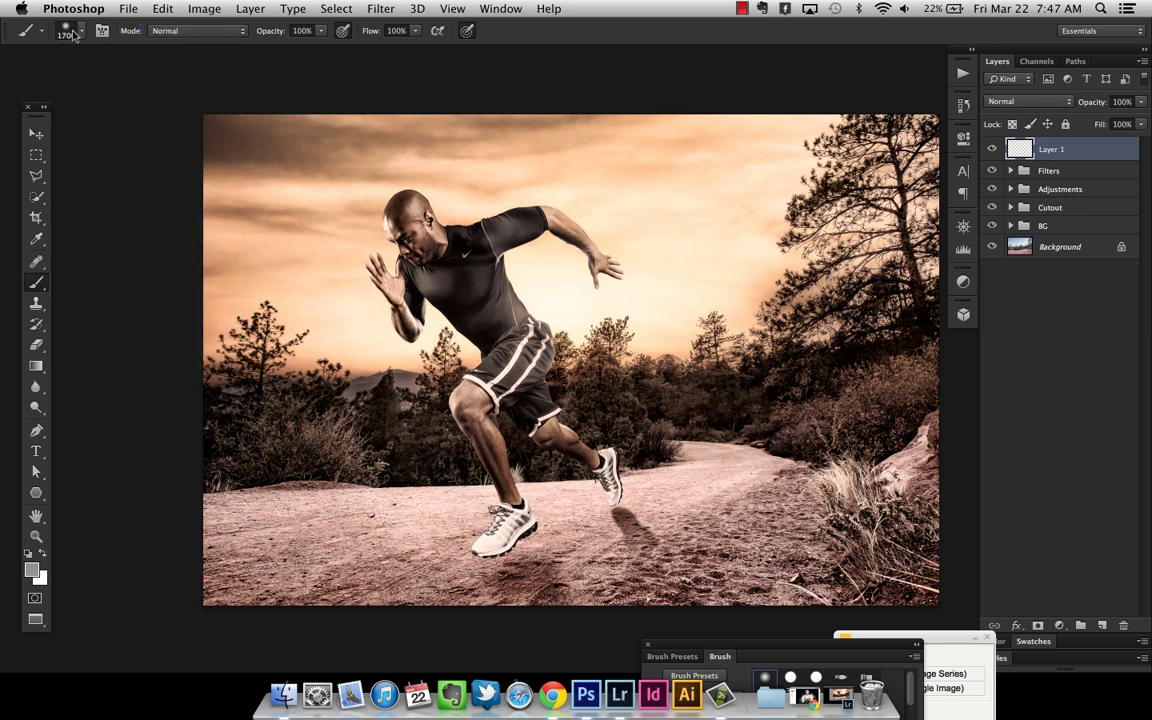
{"action": "left_click", "coordinate": [73, 35]}
{"action": "left_click", "coordinate": [312, 72]}
- Sample a light sky color and paint one soft 1700 px glow behind the runner's torso, undoing unsatisfactory dabs
{"action": "left_click", "coordinate": [356, 328], "text": "alt"}
{"action": "left_click", "coordinate": [356, 324], "text": "alt"}
{"action": "left_click", "coordinate": [510, 272]}
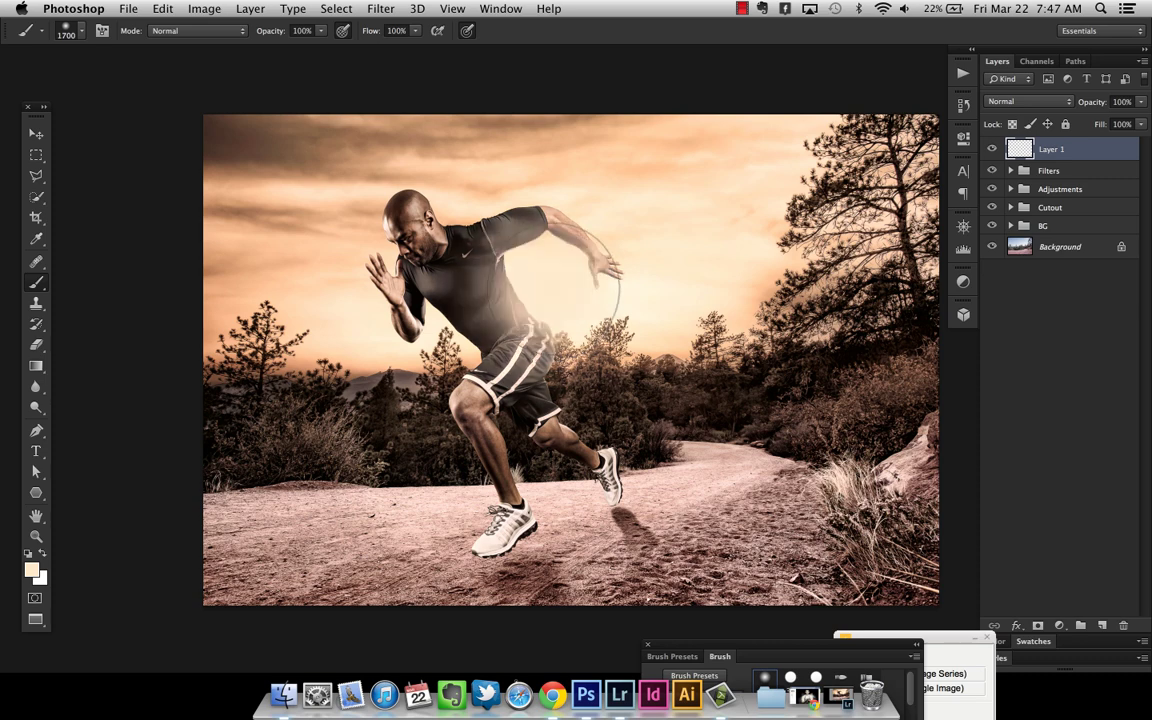
{"action": "key", "text": "ctrl+z"}
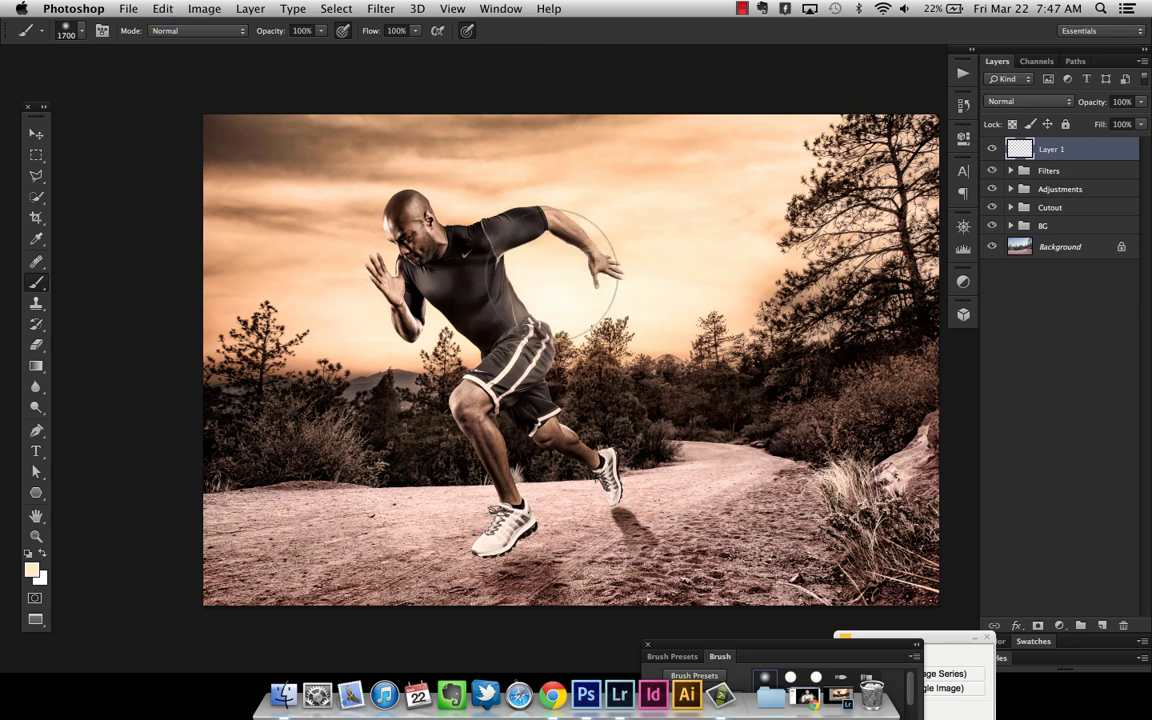
{"action": "left_click", "coordinate": [560, 283], "text": "alt"}
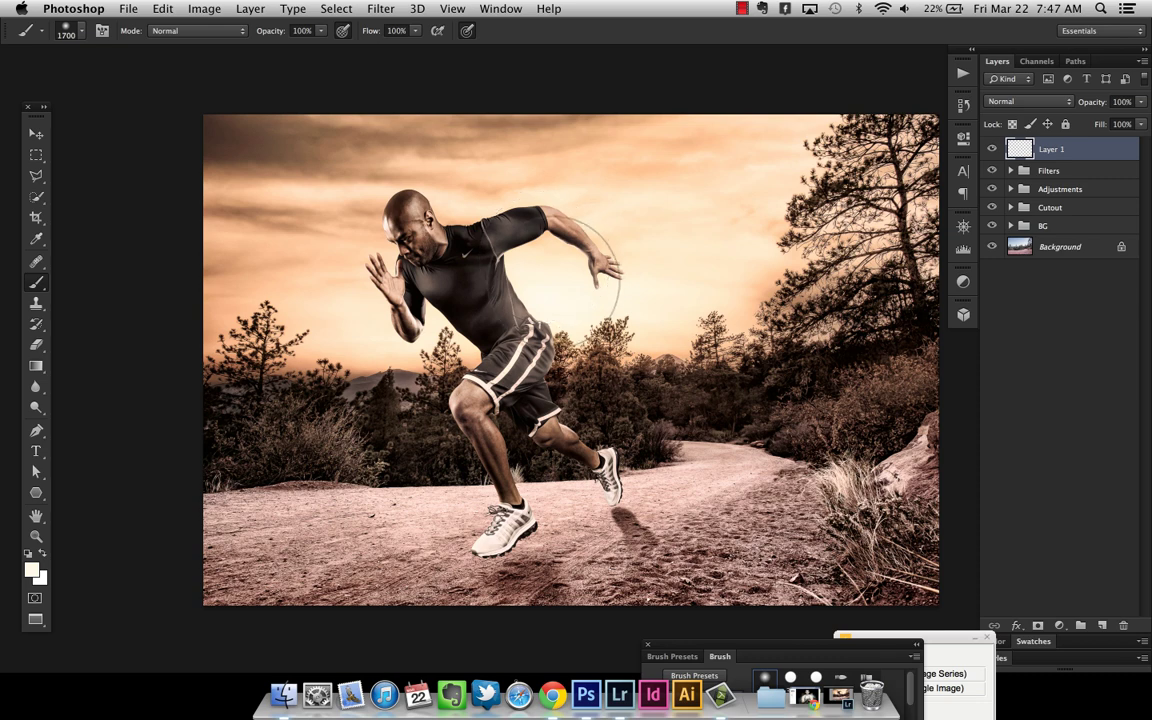
{"action": "left_click", "coordinate": [566, 276]}
{"action": "key", "text": "ctrl+z"}
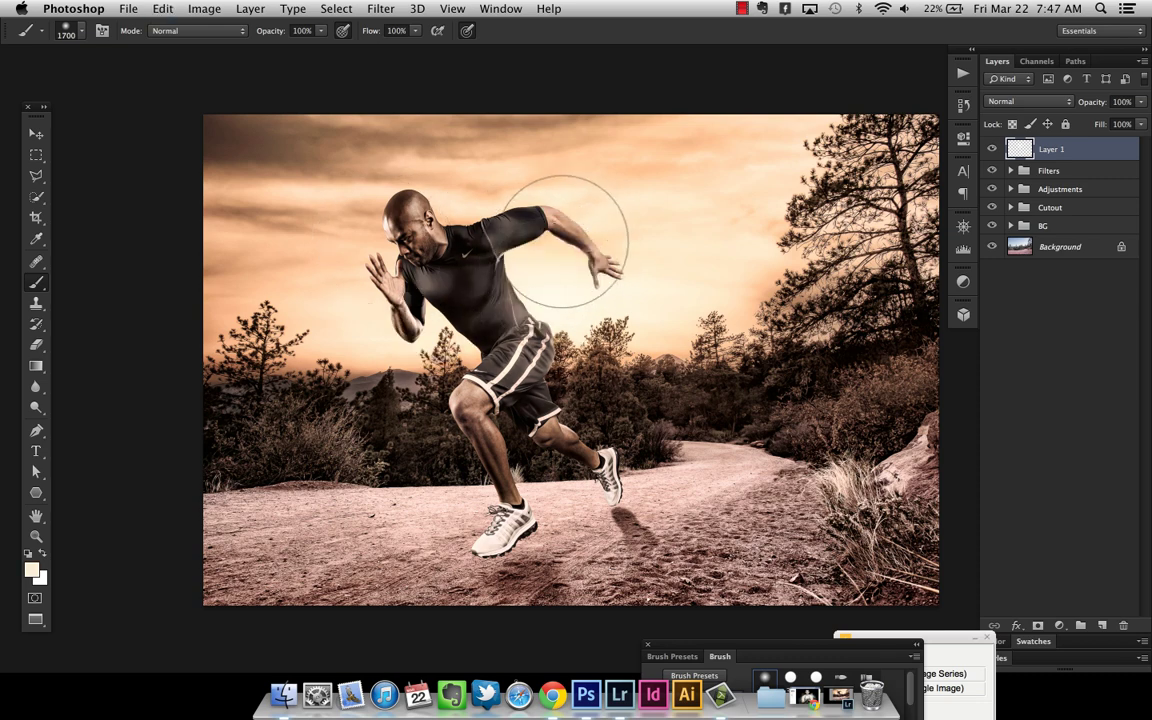
{"action": "left_click", "coordinate": [595, 250]}
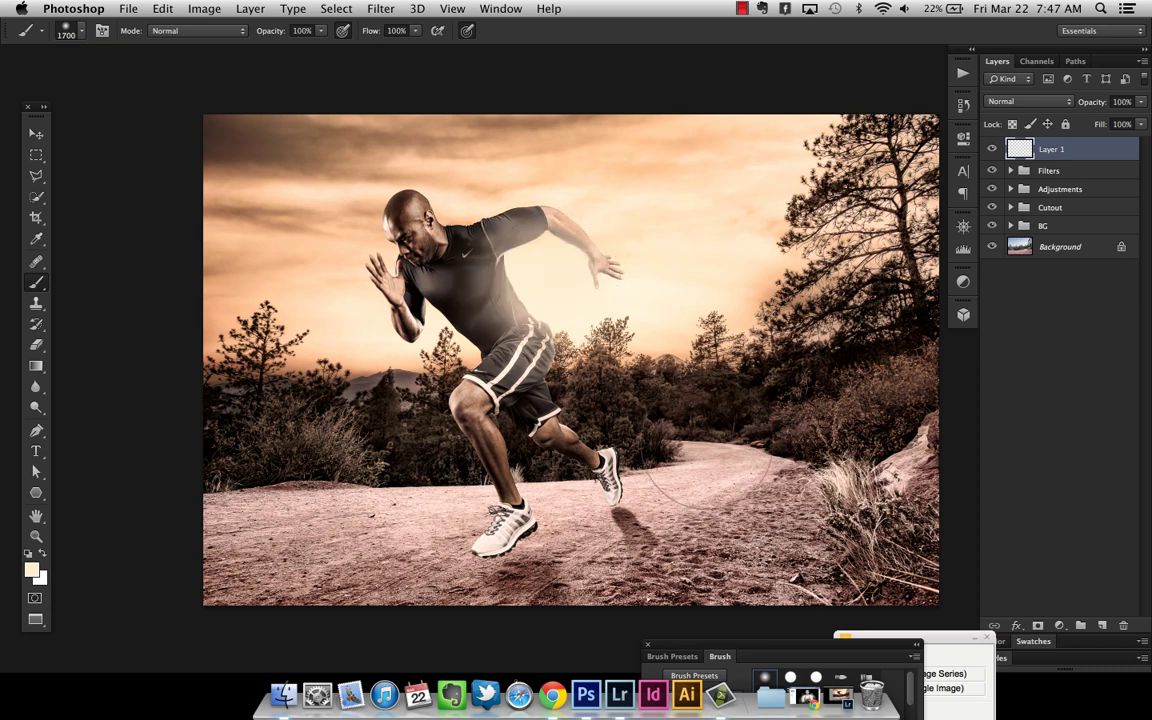
- Set the glow layer's opacity to 20% and compare the image with the layer hidden and shown
{"action": "key", "text": "v"}
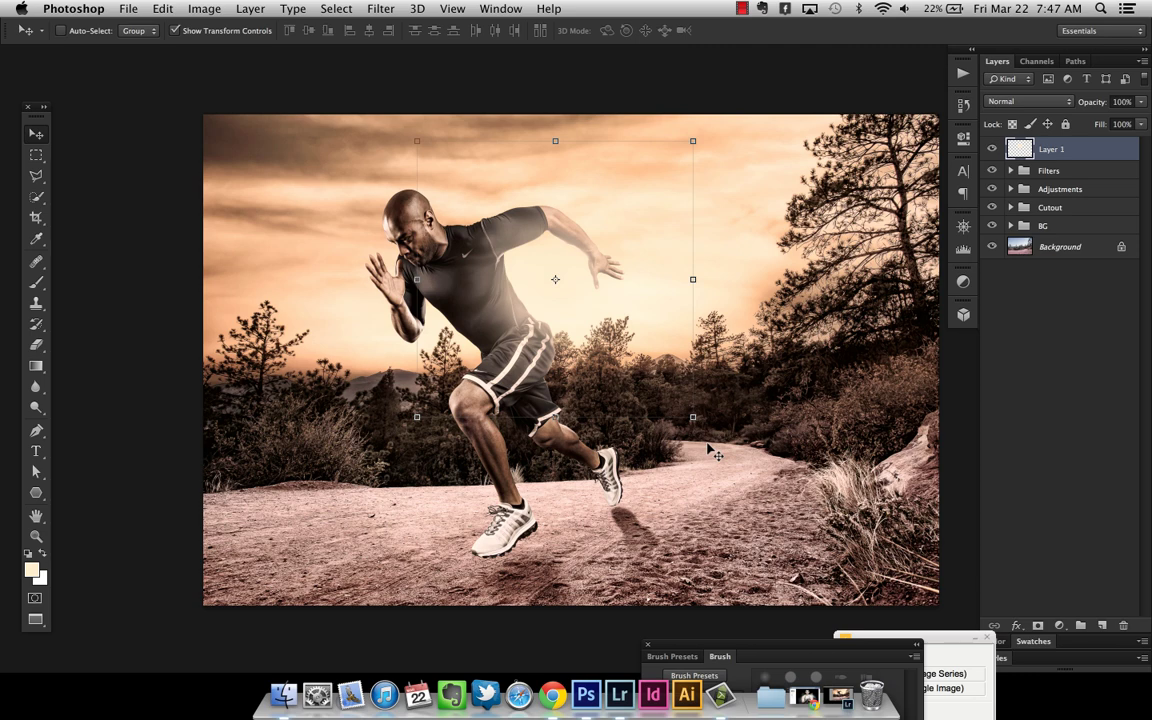
{"action": "key", "text": "3"}
{"action": "key", "text": "2"}
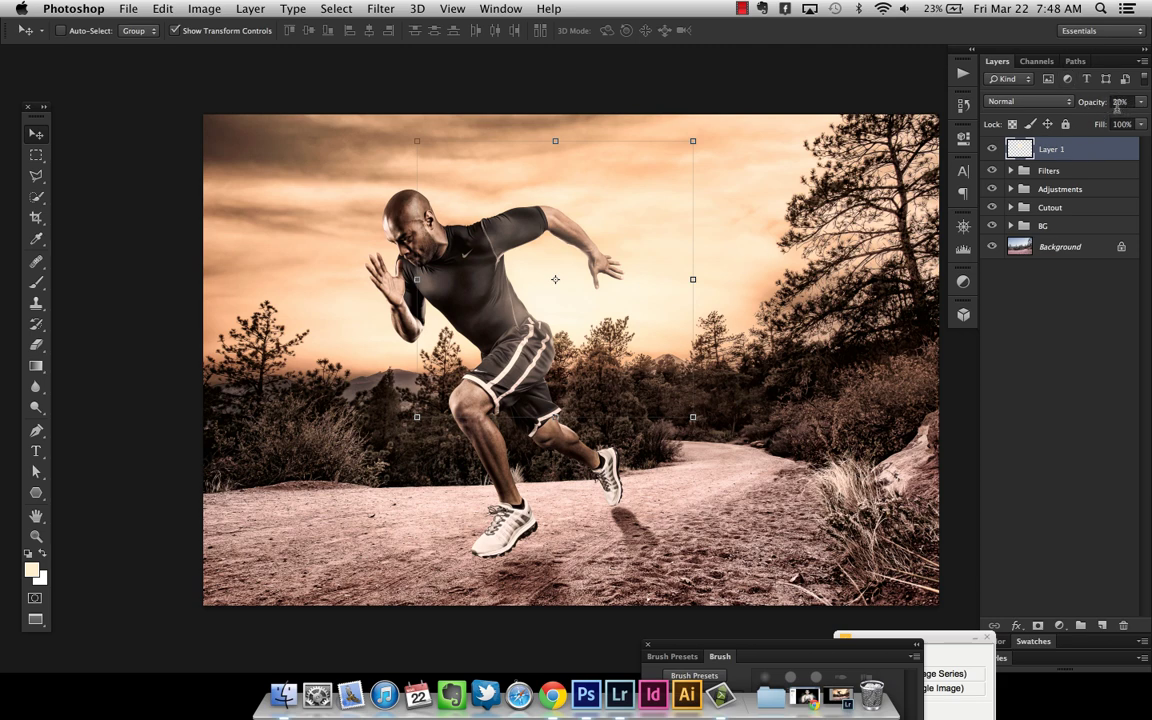
{"action": "left_click", "coordinate": [992, 149]}
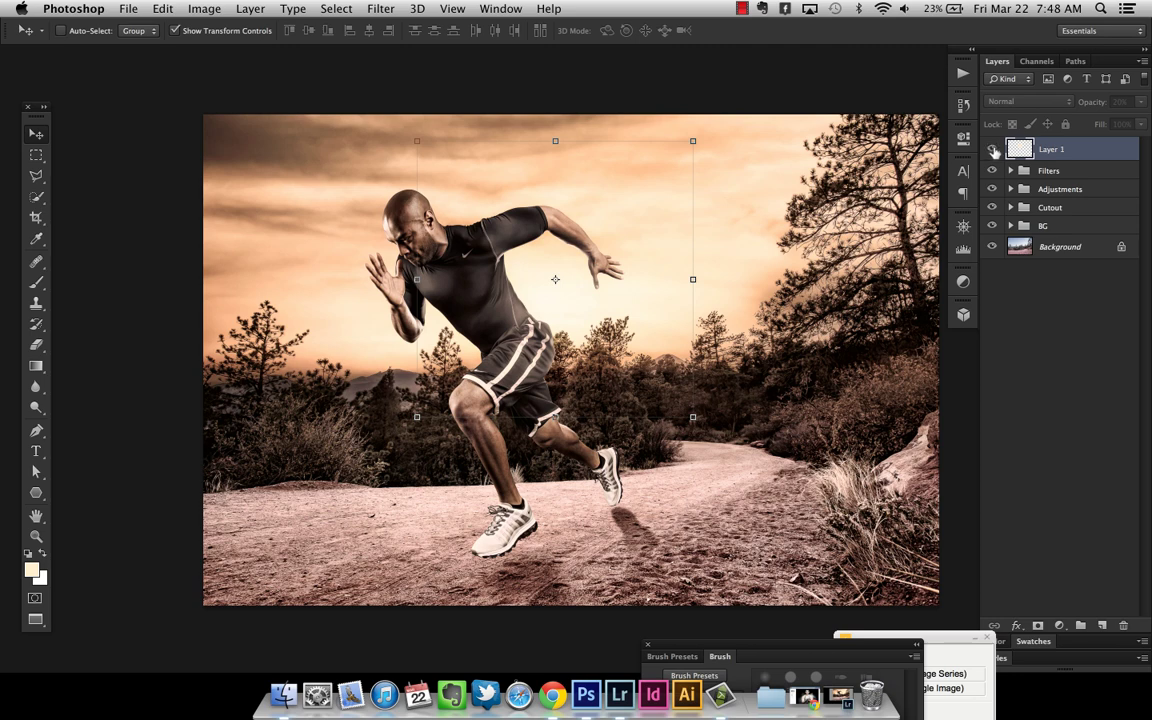
{"action": "left_click", "coordinate": [992, 149]}
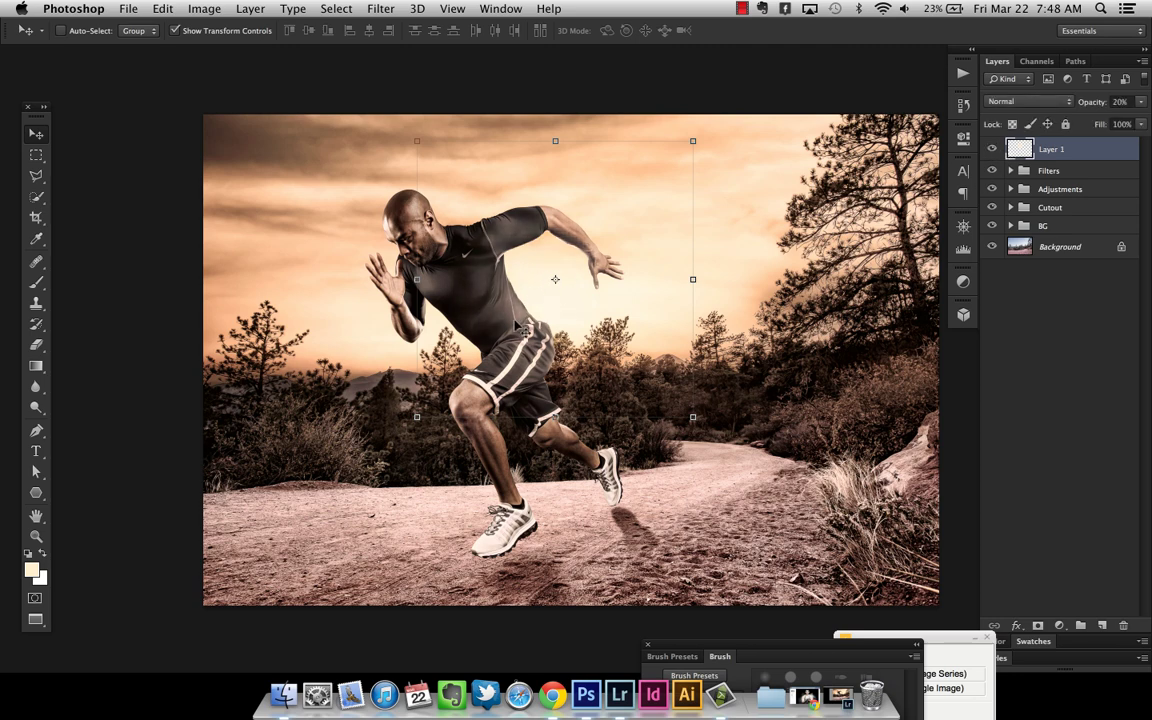
- Select the Background layer and review the composite full screen, fitted to the display
{"action": "left_click", "coordinate": [1073, 247]}
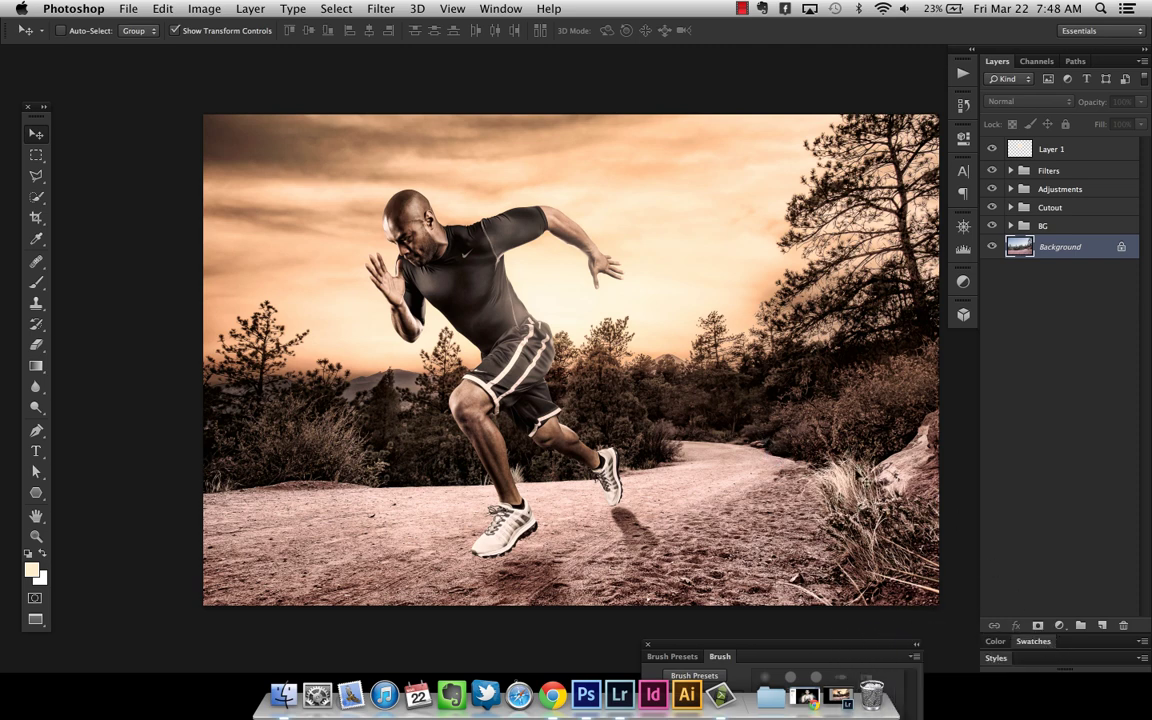
{"action": "key", "text": "f"}
{"action": "key", "text": "f"}
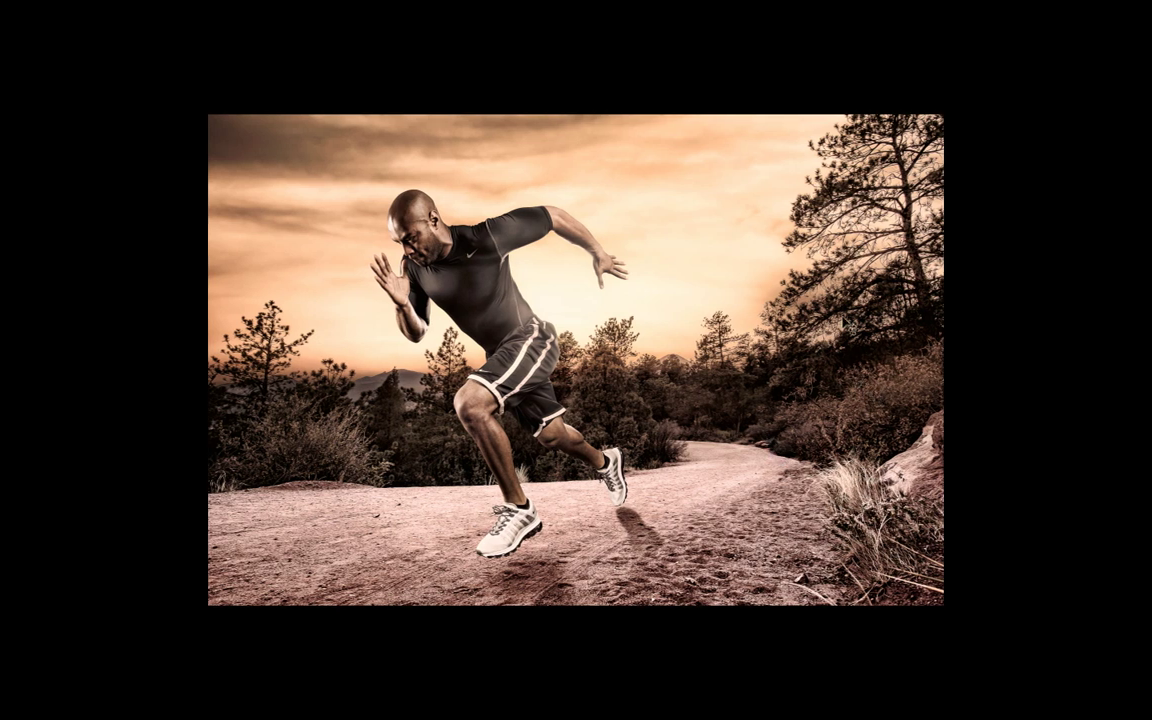
{"action": "key", "text": "ctrl+0"}
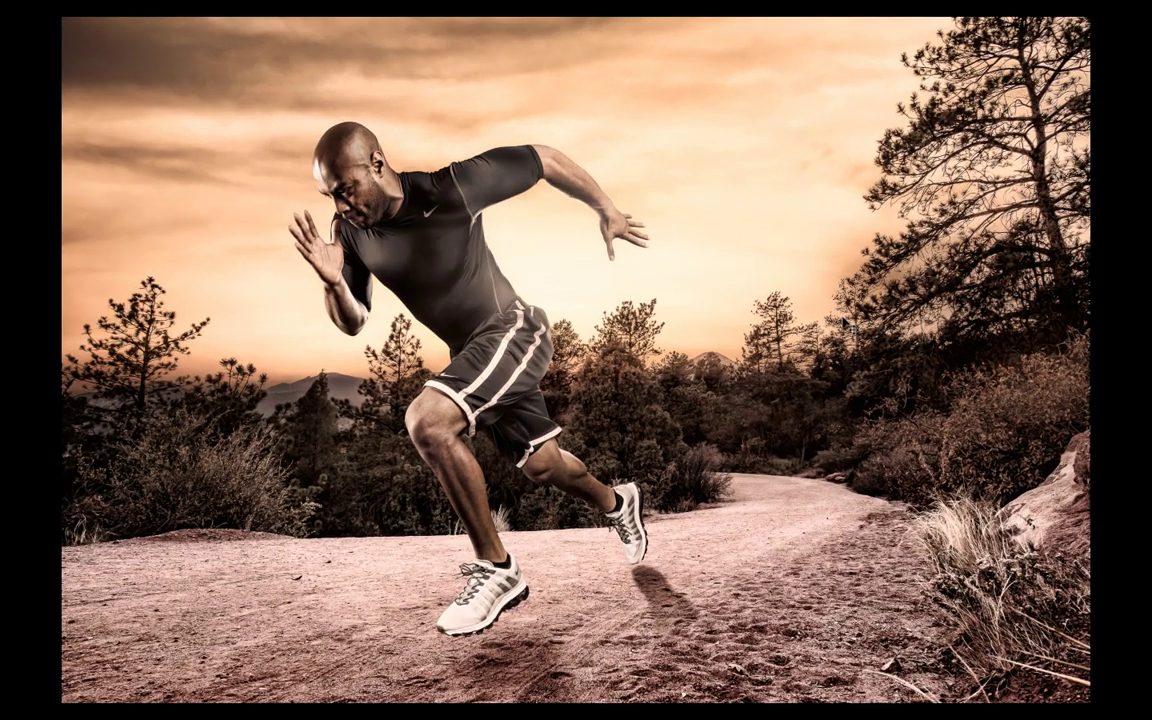